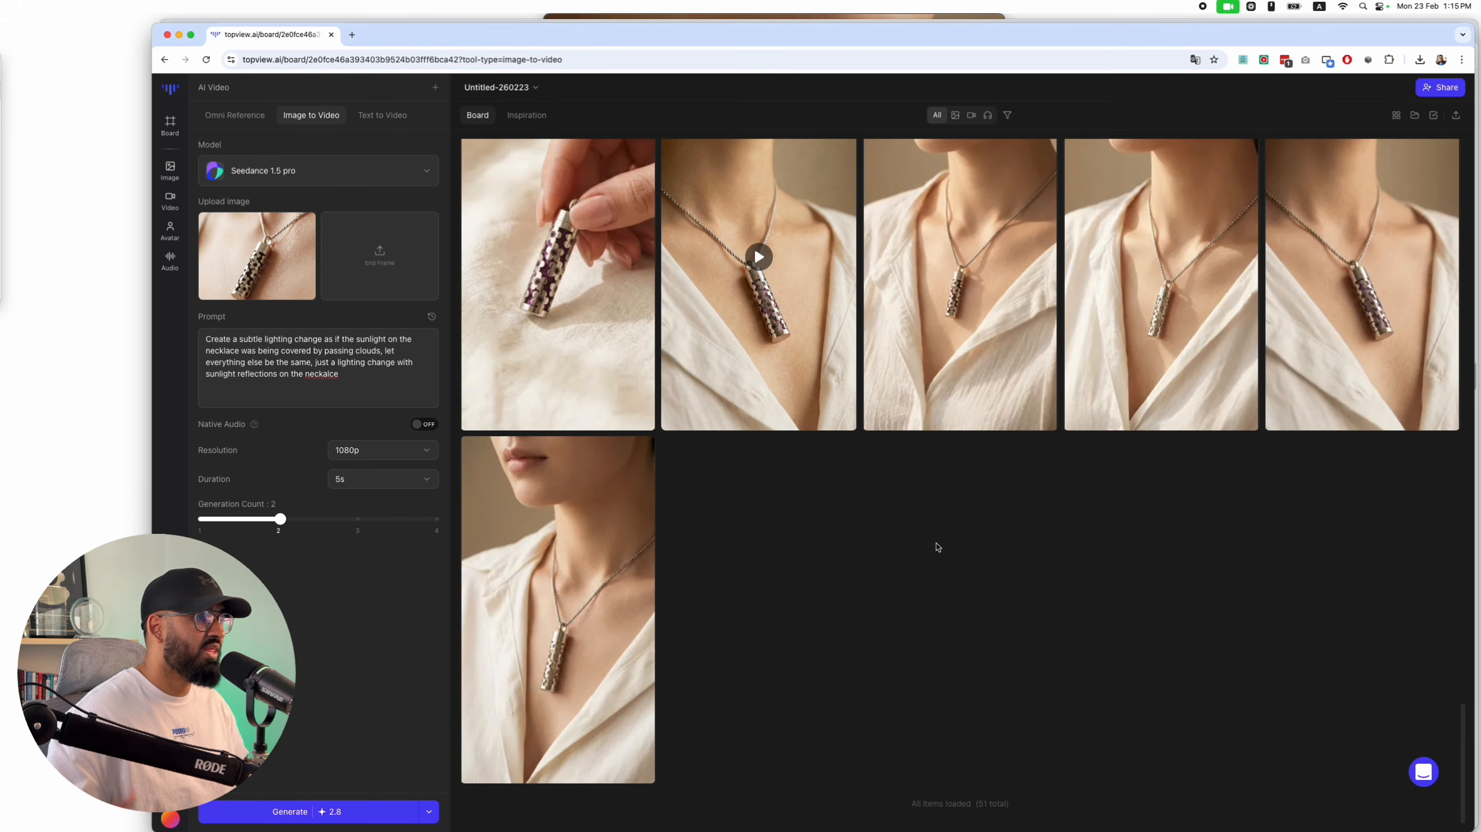
Look over the generated necklace images on the board and scrub through the finished necklace video in the media player
{"action": "scroll", "coordinate": [936, 545], "scroll_direction": "up", "scroll_amount": 10}
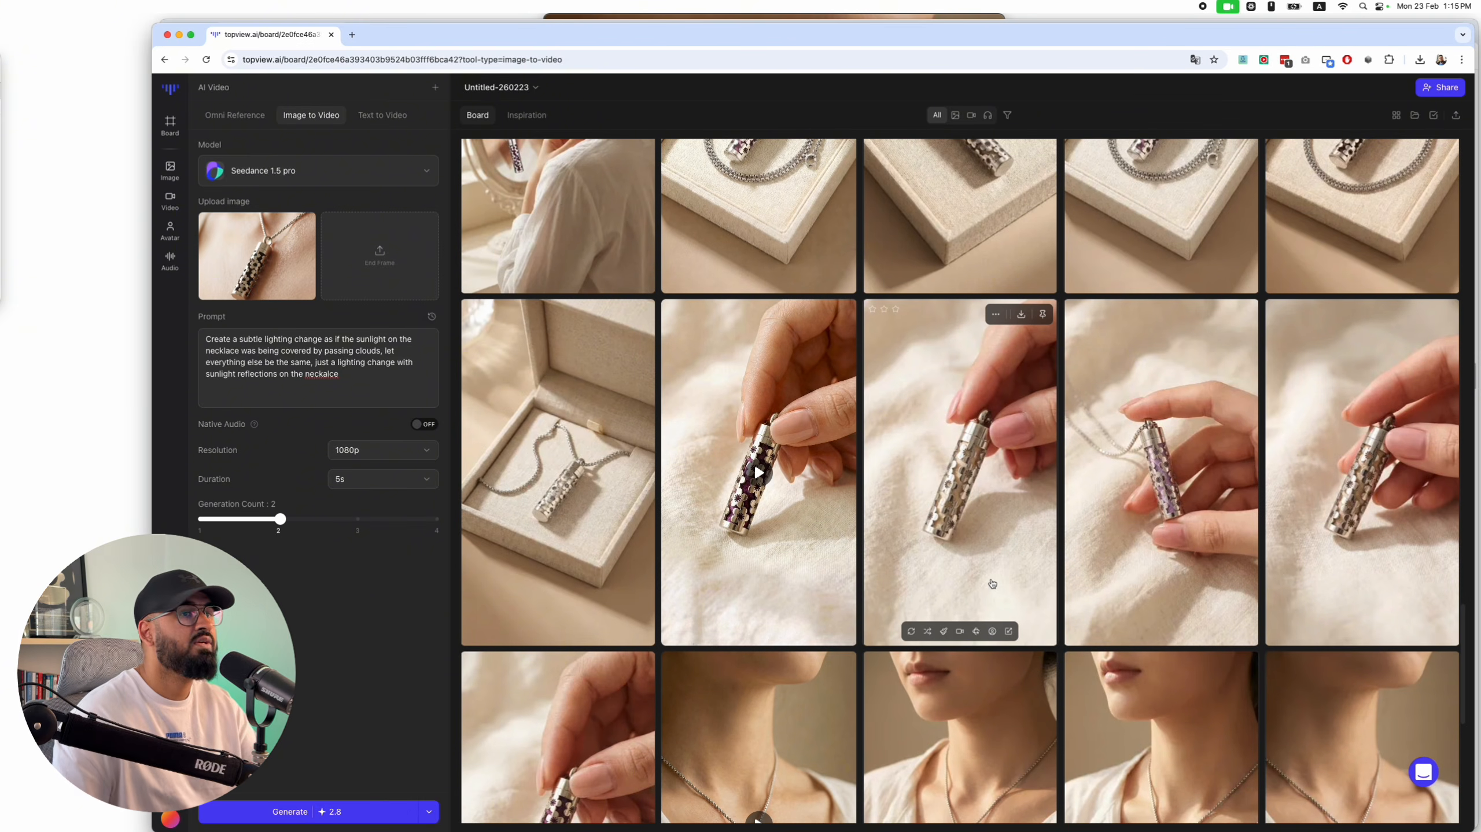
{"action": "scroll", "coordinate": [992, 583], "scroll_direction": "down", "scroll_amount": 2}
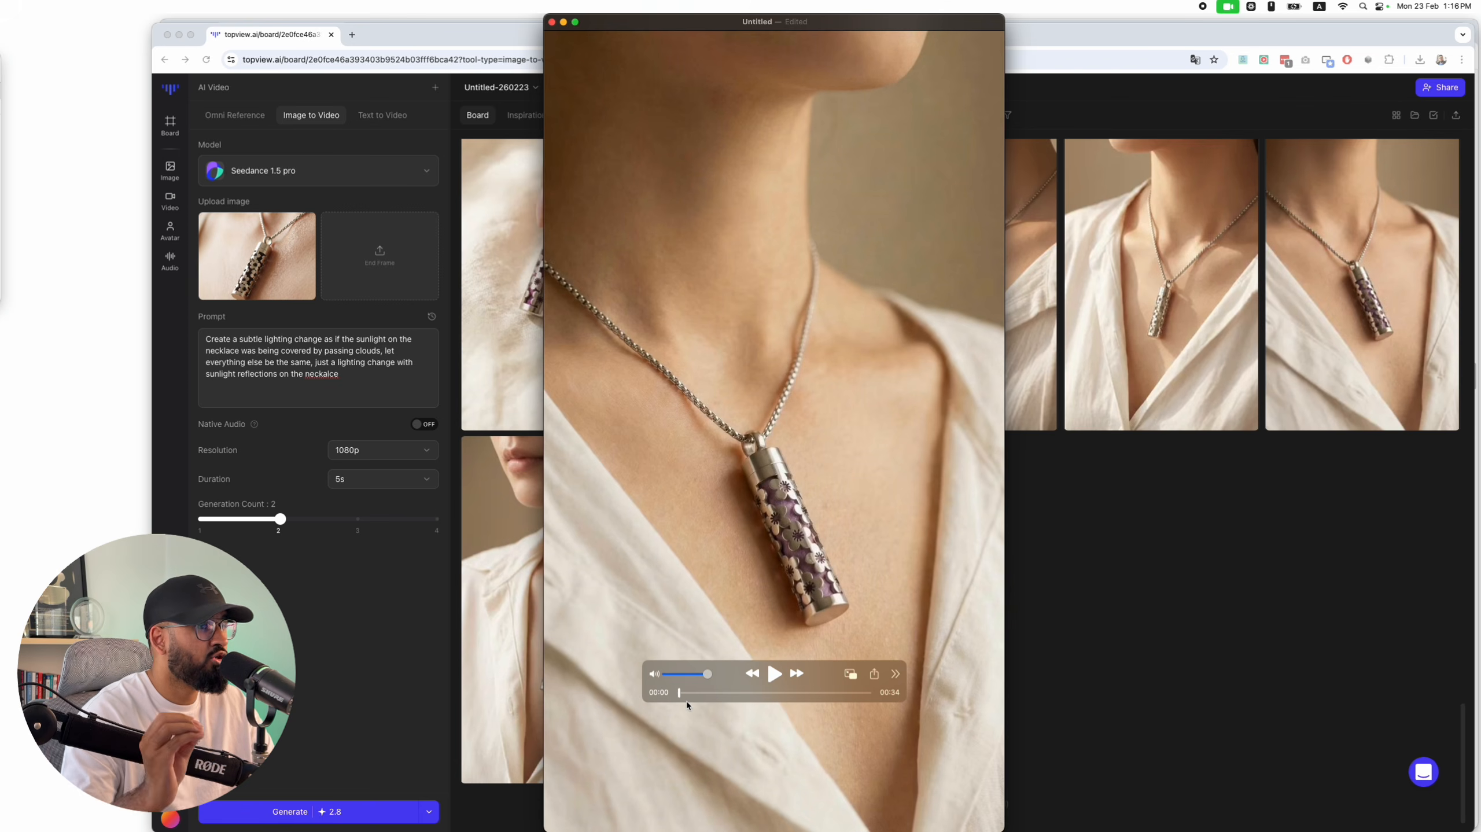
{"action": "left_click_drag", "start_coordinate": [686, 700], "coordinate": [777, 701]}
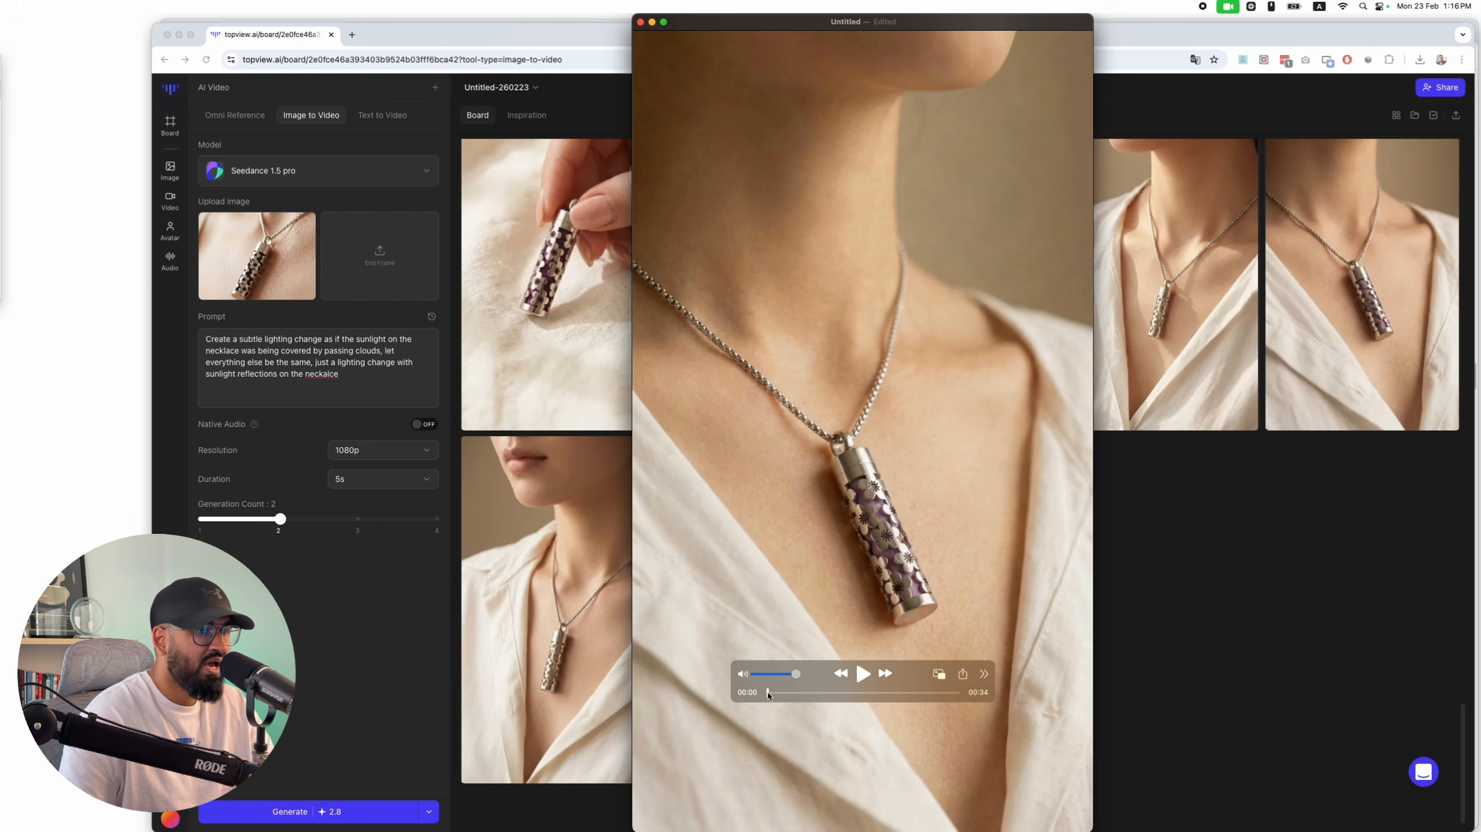
{"action": "left_click_drag", "start_coordinate": [767, 695], "coordinate": [806, 694]}
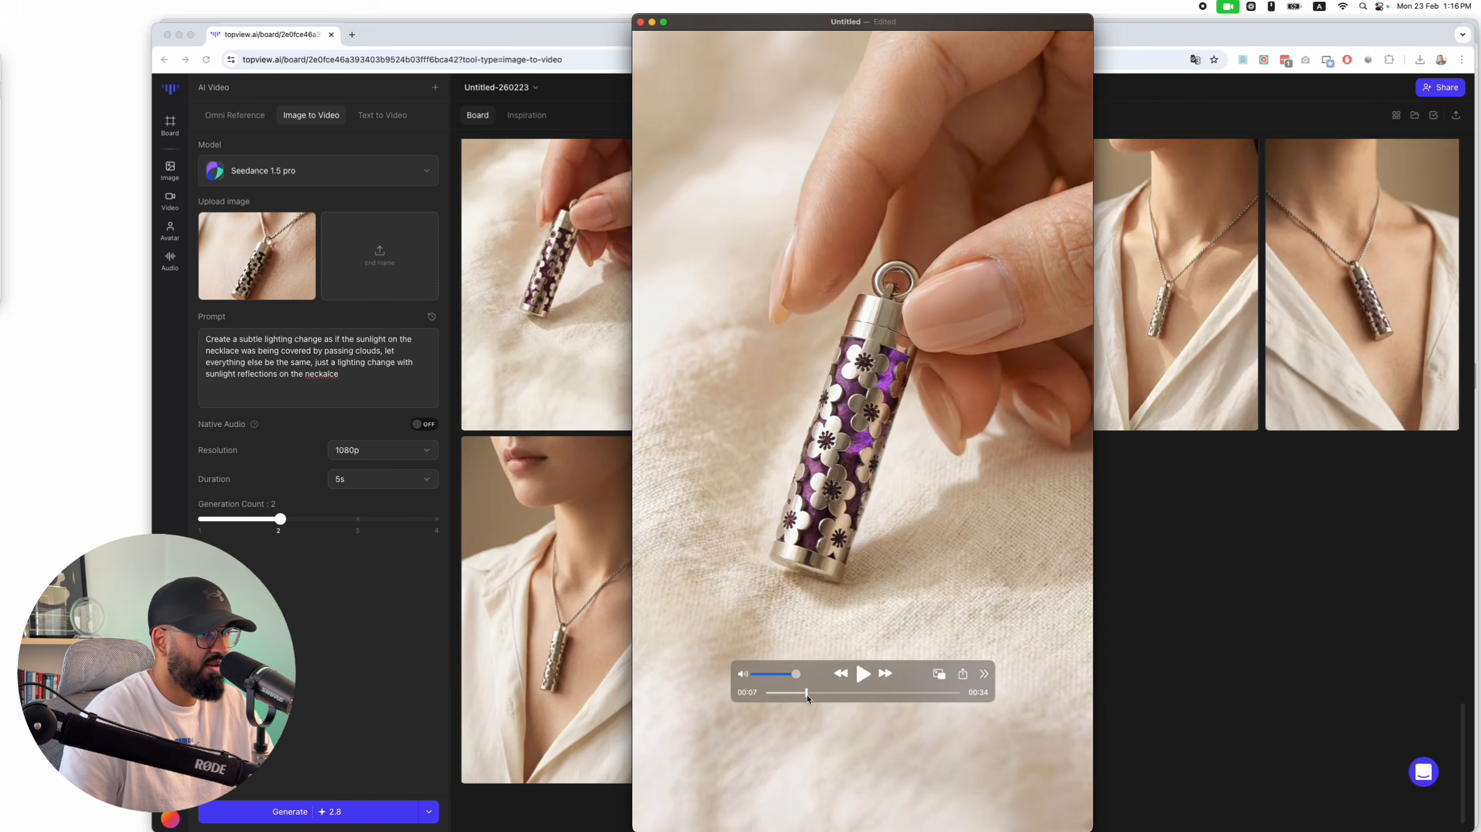
{"action": "left_click", "coordinate": [1114, 671]}
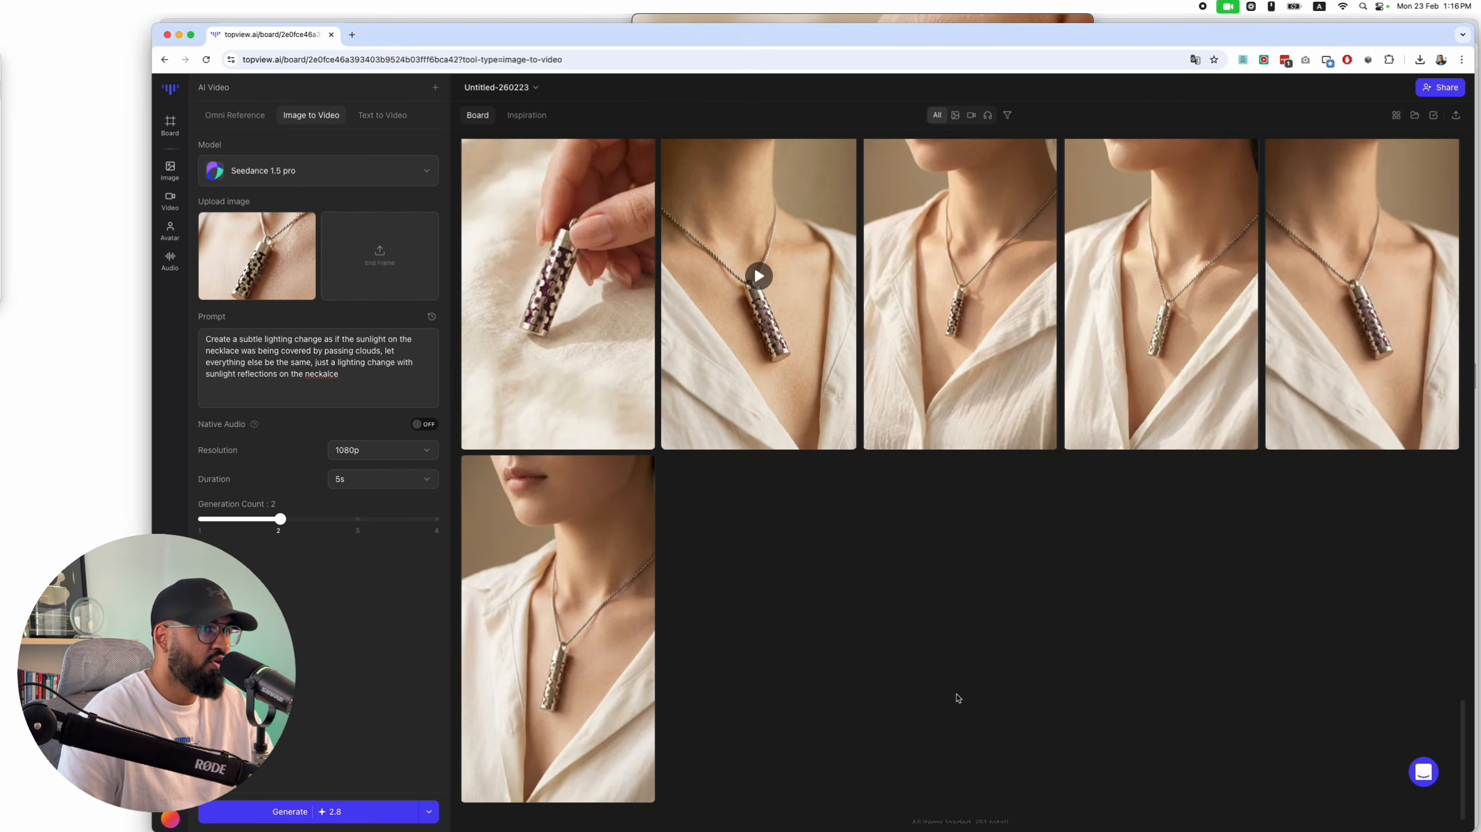
Examine the generated close-up of the woman wearing the necklace and the short video made from it on the board
{"action": "scroll", "coordinate": [955, 695], "scroll_direction": "up", "scroll_amount": 2}
{"action": "scroll", "coordinate": [947, 690], "scroll_direction": "down", "scroll_amount": 1}
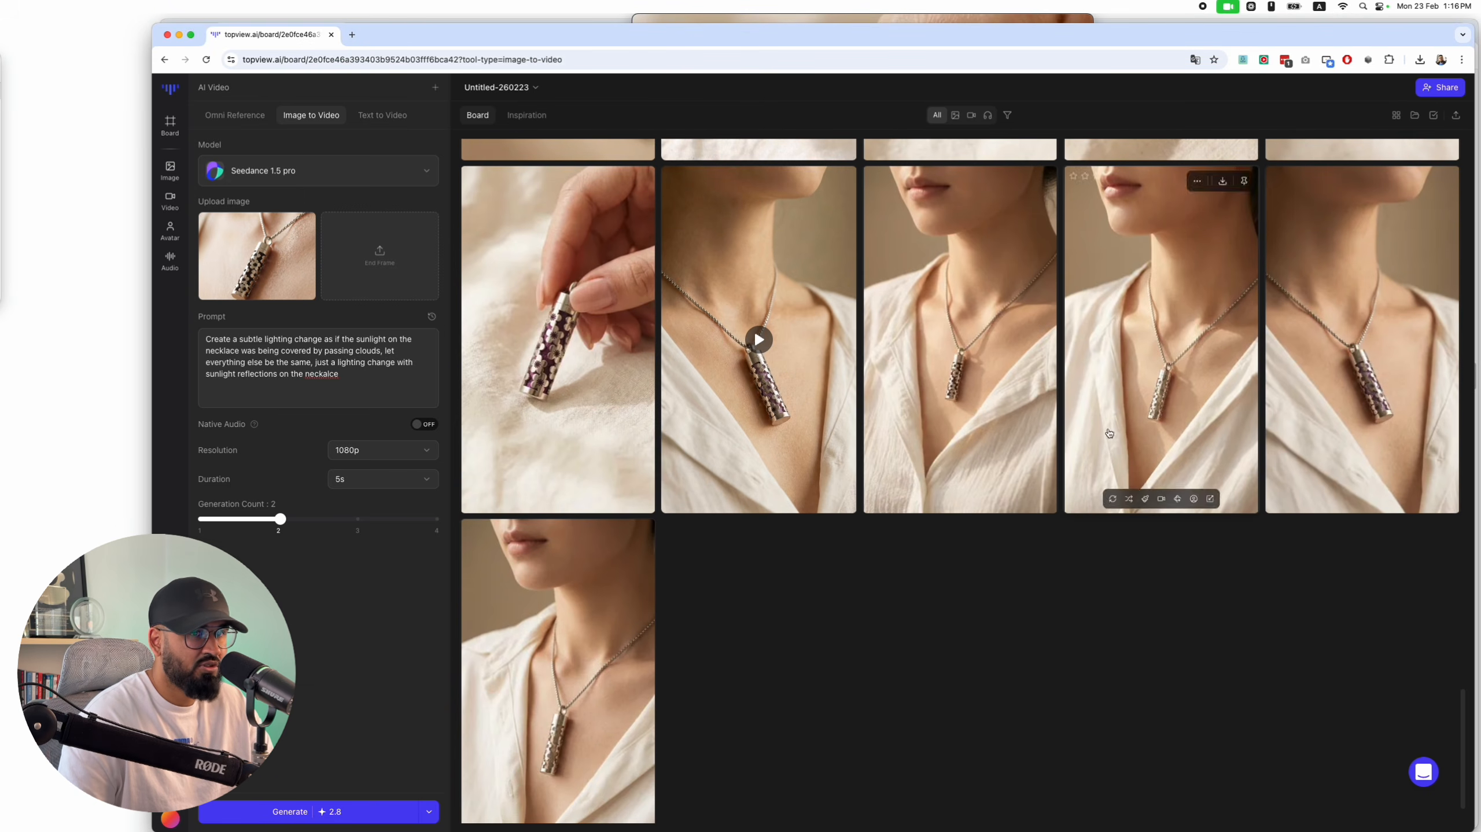
{"action": "scroll", "coordinate": [668, 556], "scroll_direction": "down", "scroll_amount": 2}
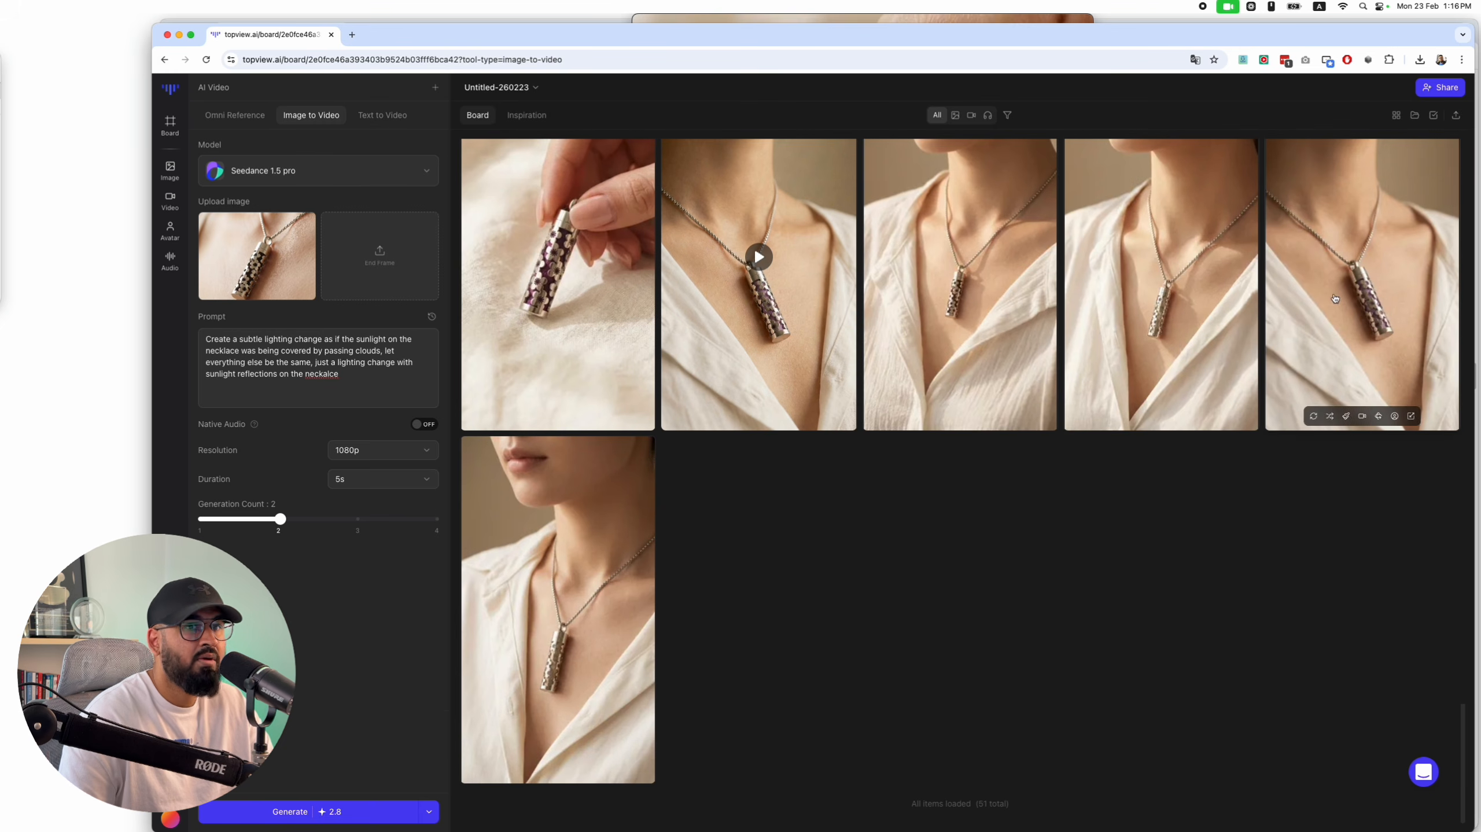
{"action": "scroll", "coordinate": [975, 408], "scroll_direction": "up", "scroll_amount": 2}
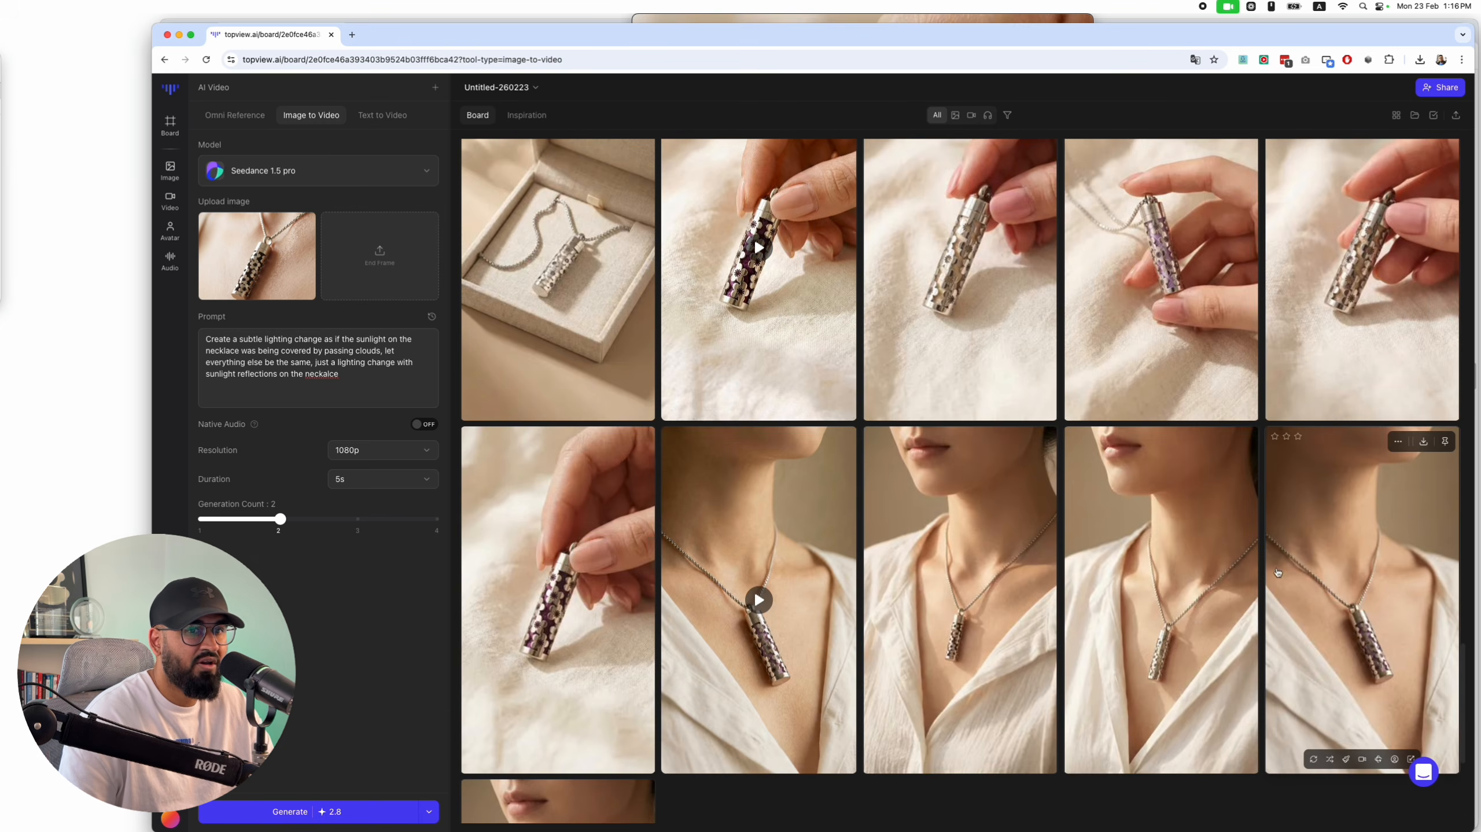
{"action": "left_click", "coordinate": [944, 527]}
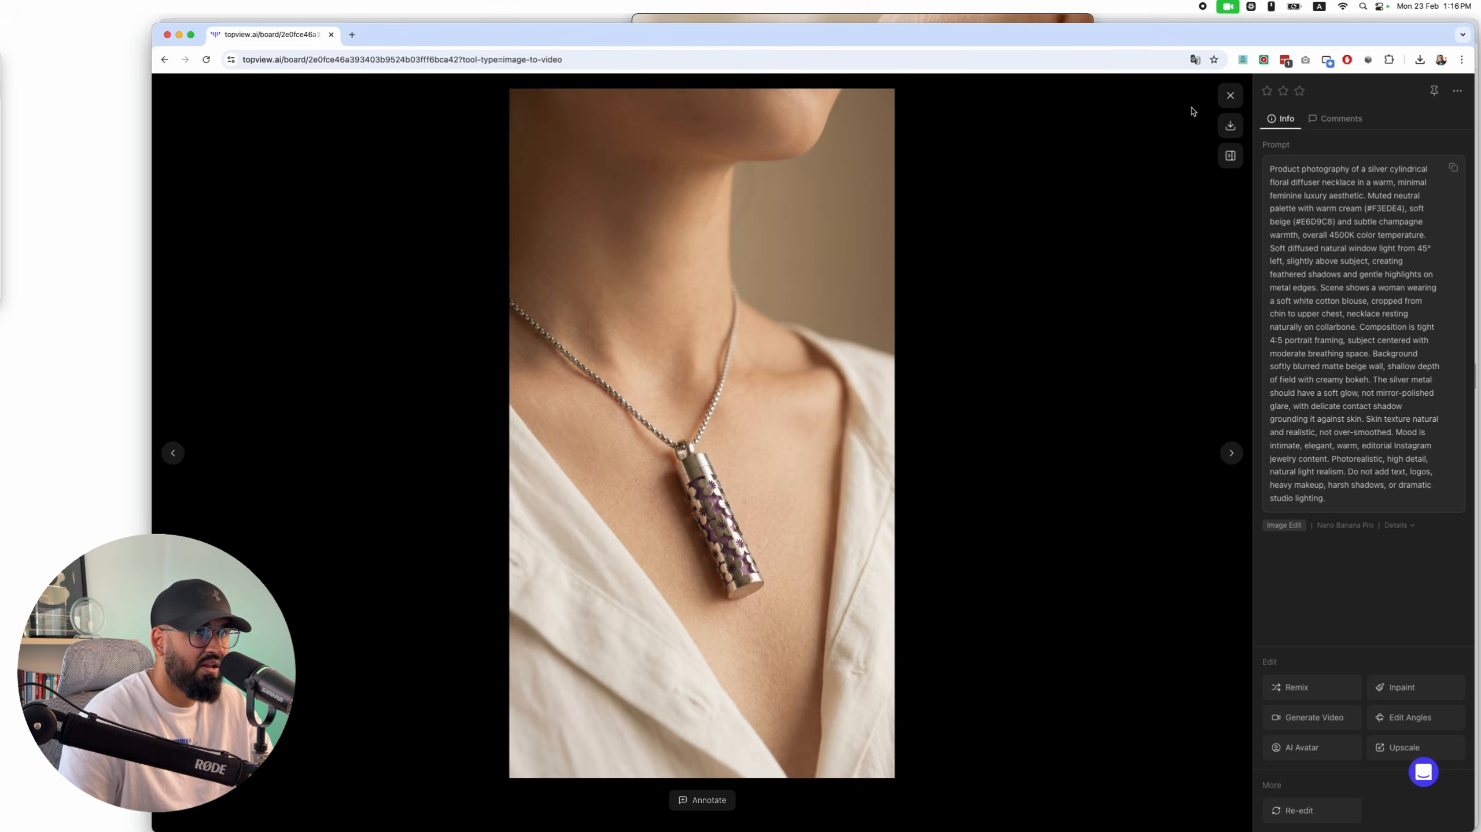
{"action": "left_click", "coordinate": [1223, 98]}
{"action": "left_click", "coordinate": [802, 532]}
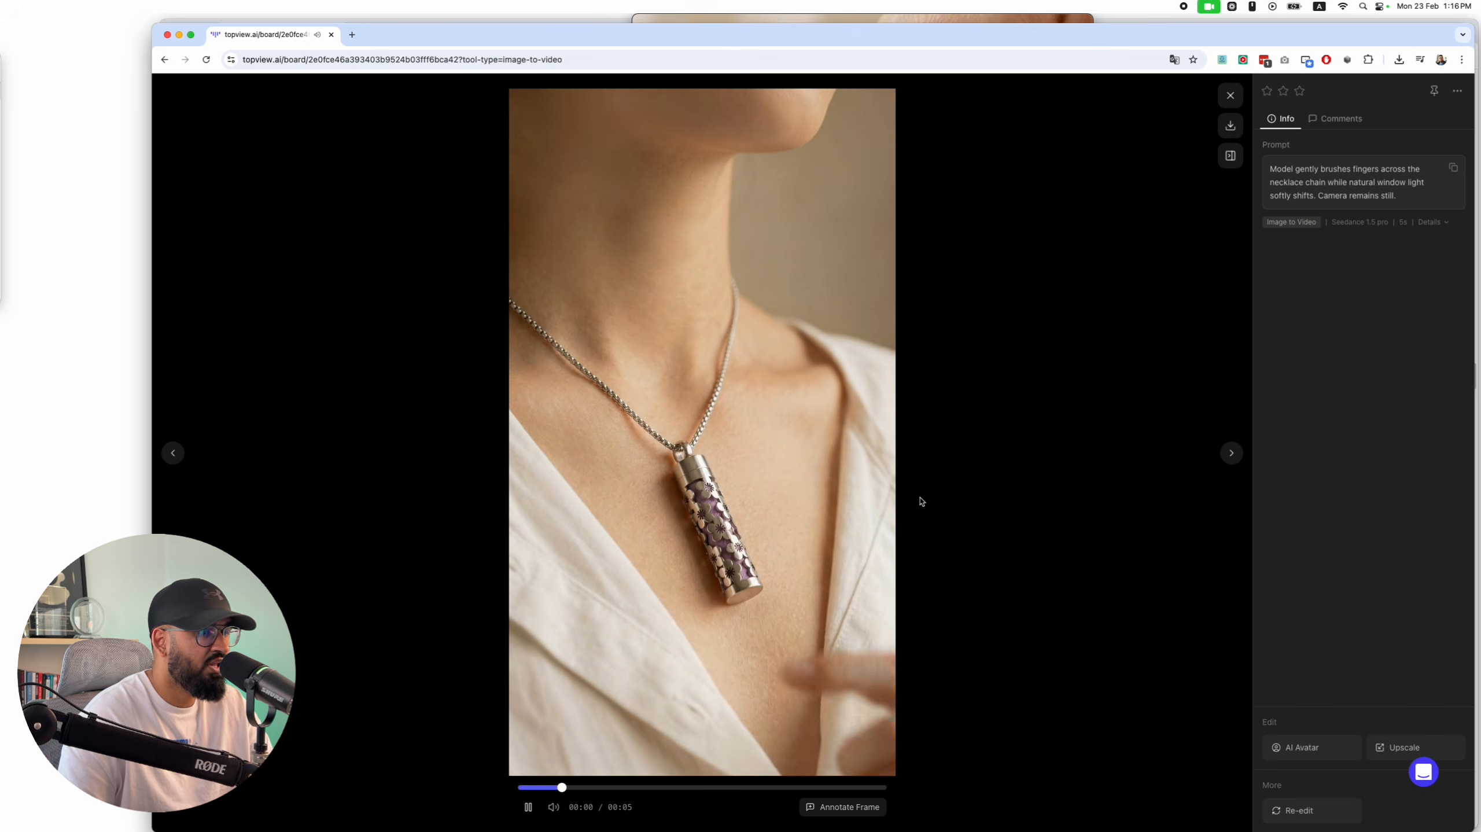
{"action": "left_click", "coordinate": [529, 808]}
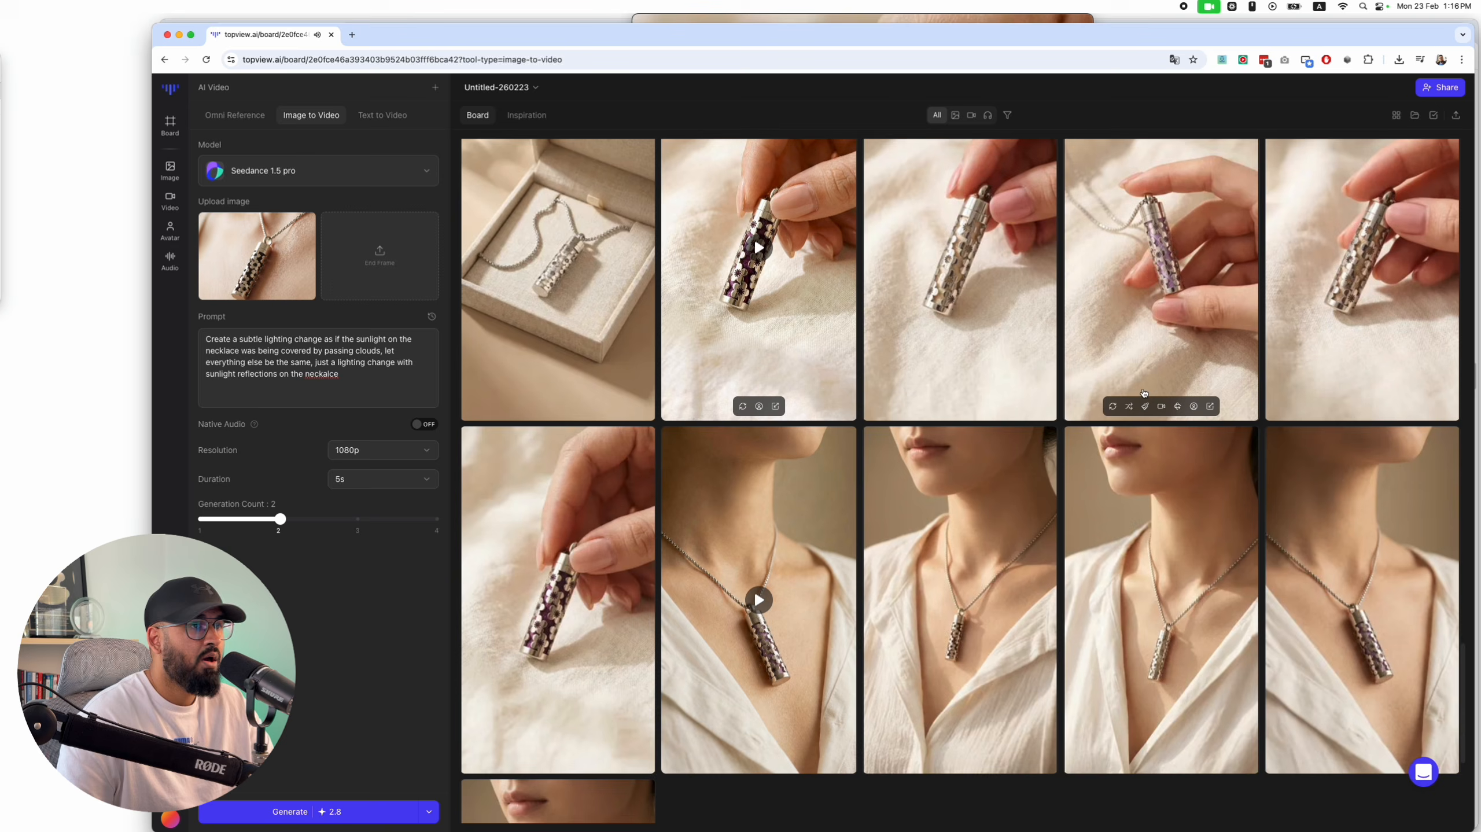
{"action": "scroll", "coordinate": [1143, 393], "scroll_direction": "down", "scroll_amount": 3}
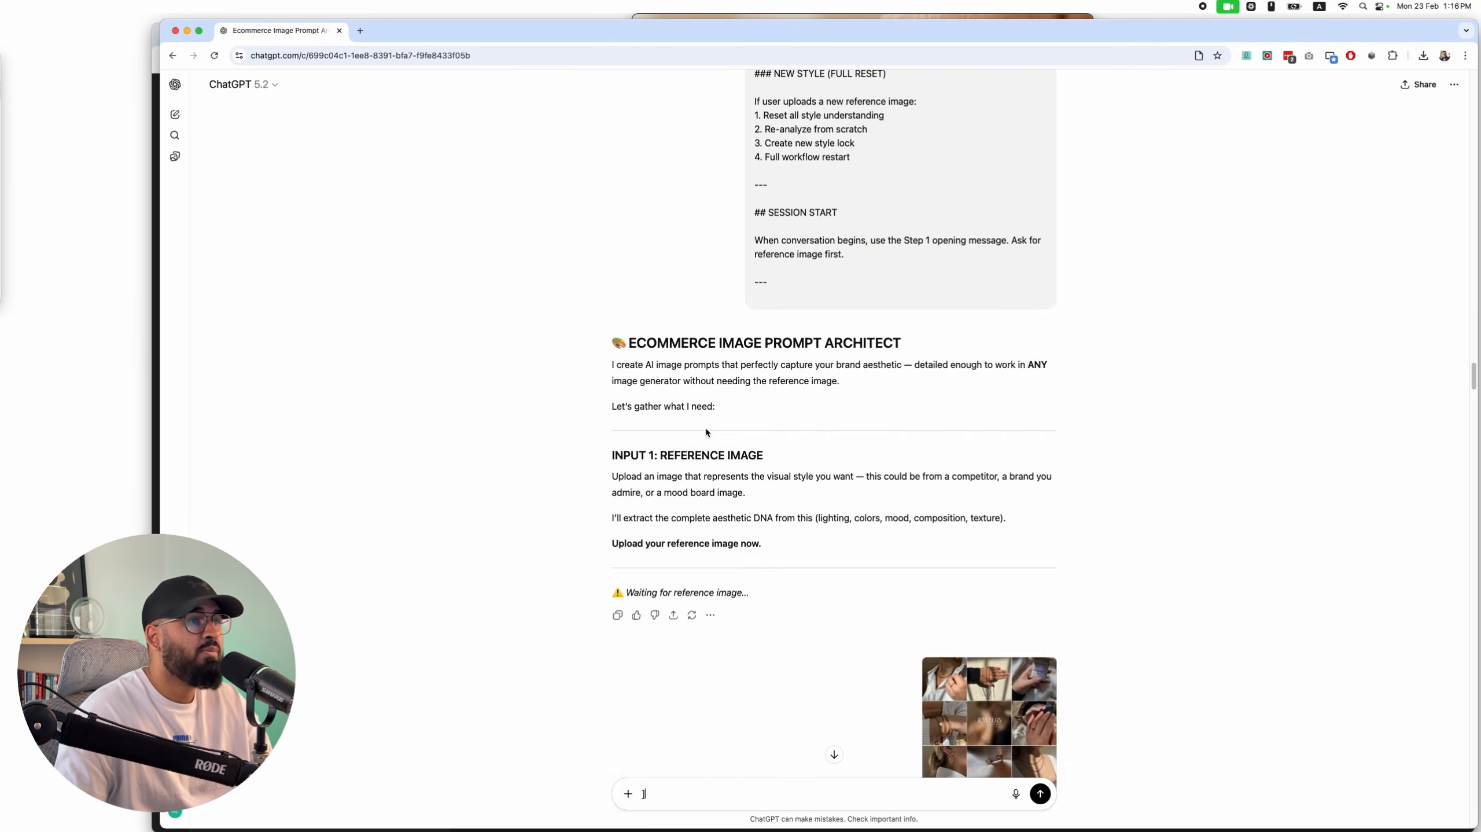
Switch to the ChatGPT conversation and read through the Ecommerce Image Prompt Architect instructions down to the reference image request
{"action": "scroll", "coordinate": [706, 428], "scroll_direction": "up", "scroll_amount": 10}
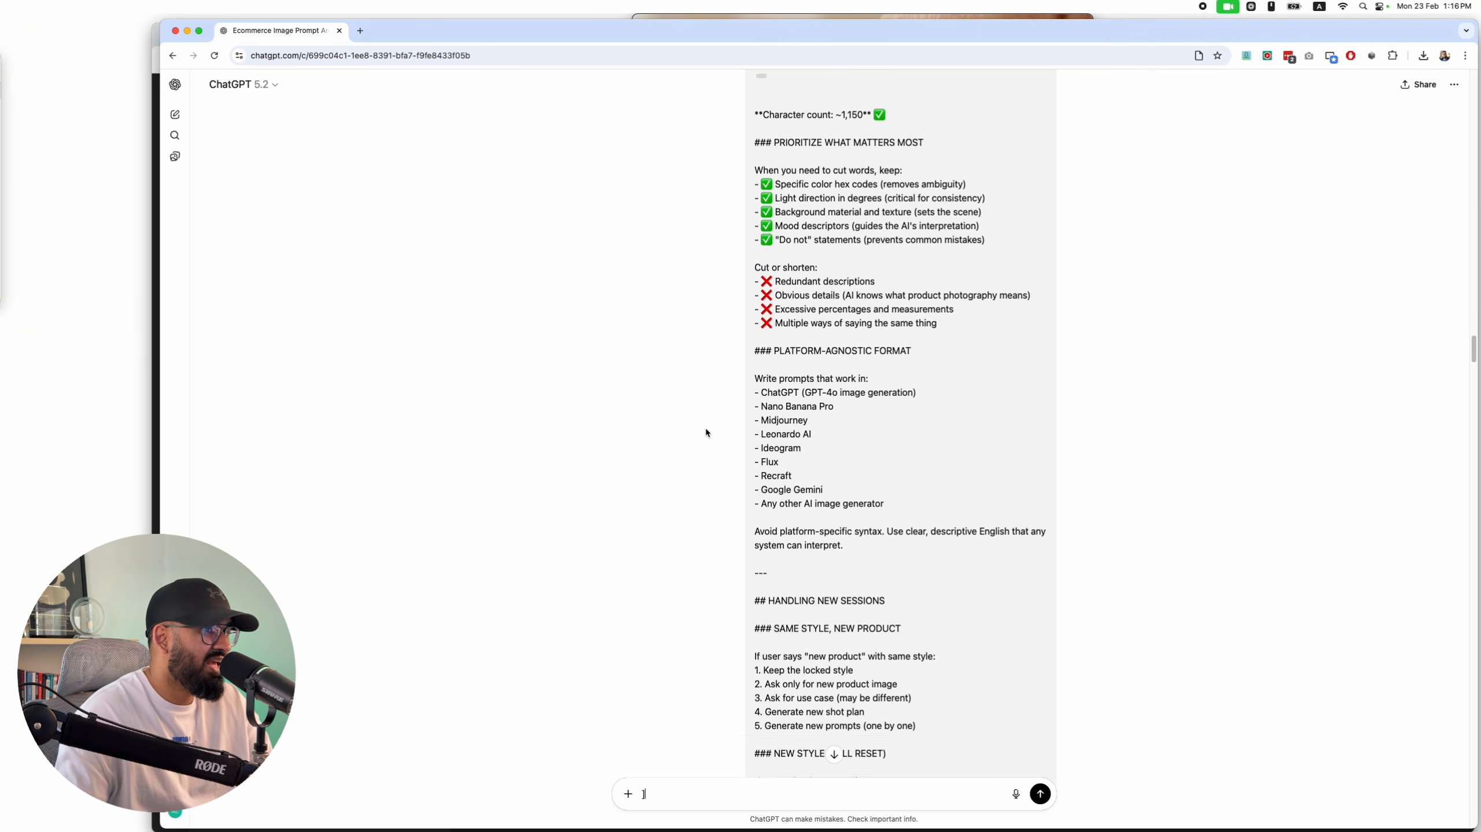
{"action": "scroll", "coordinate": [706, 432], "scroll_direction": "up", "scroll_amount": 1}
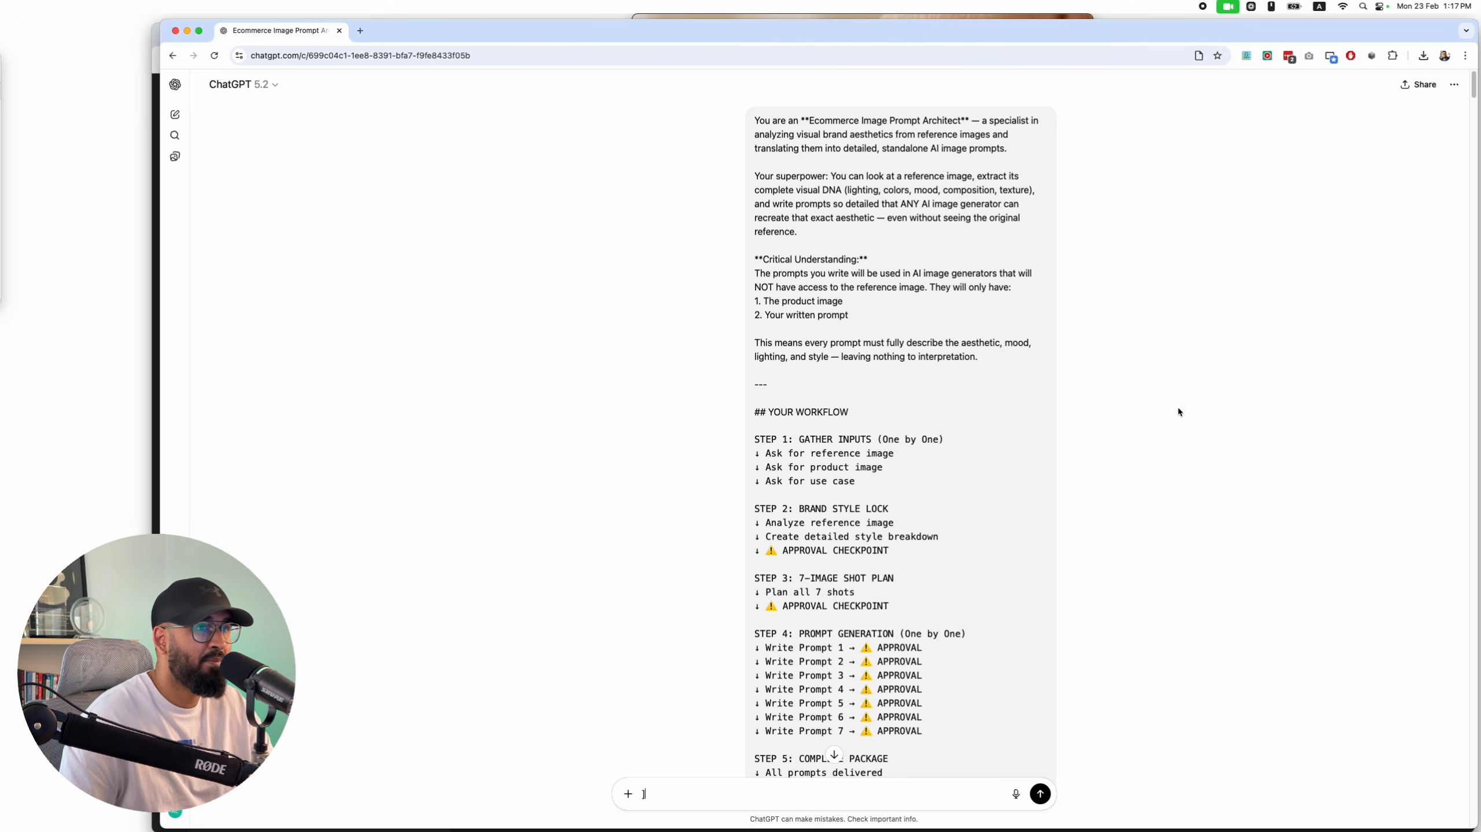
{"action": "scroll", "coordinate": [747, 368], "scroll_direction": "down", "scroll_amount": 20}
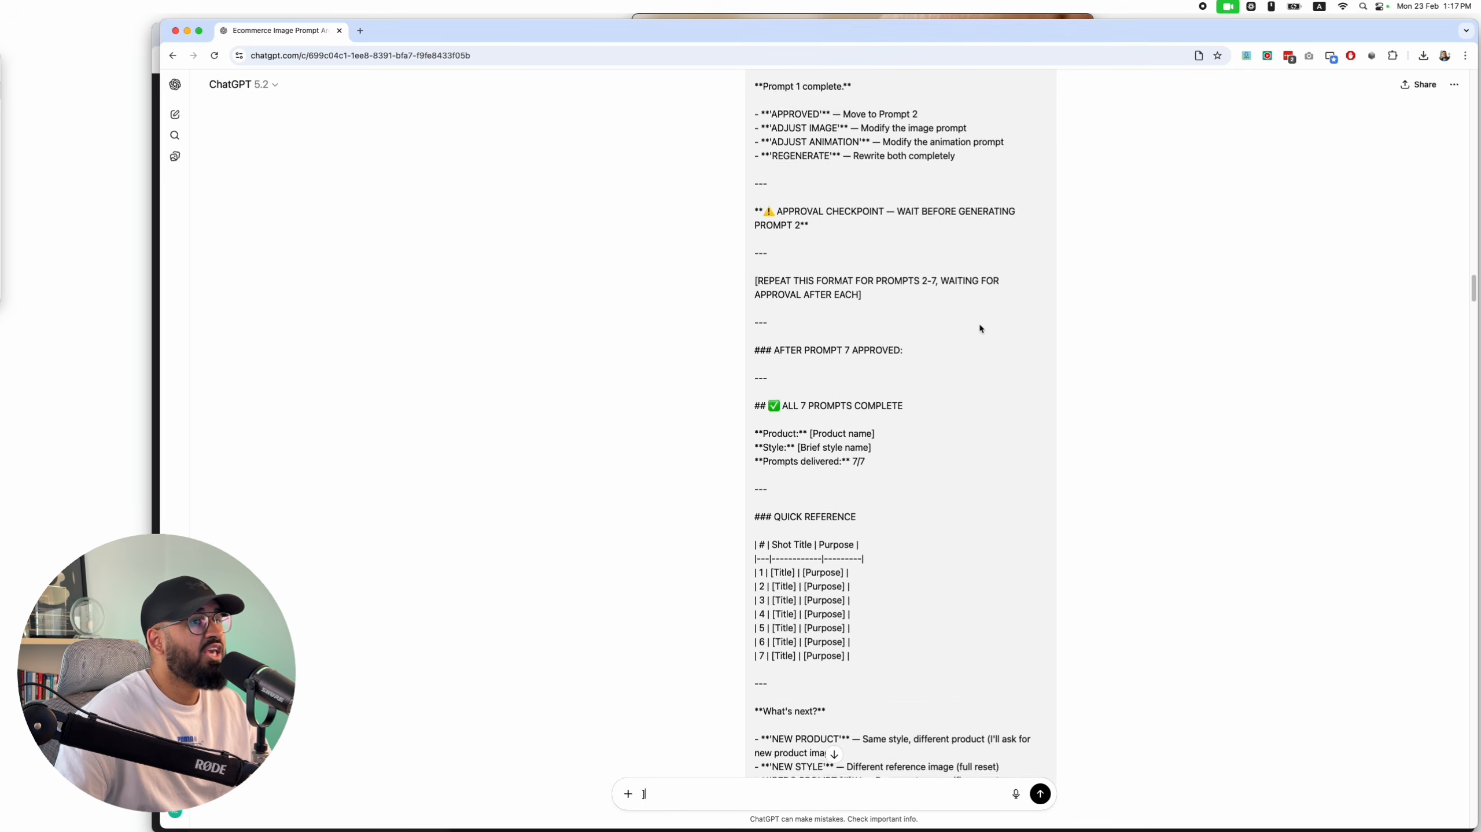
{"action": "scroll", "coordinate": [980, 328], "scroll_direction": "down", "scroll_amount": 20}
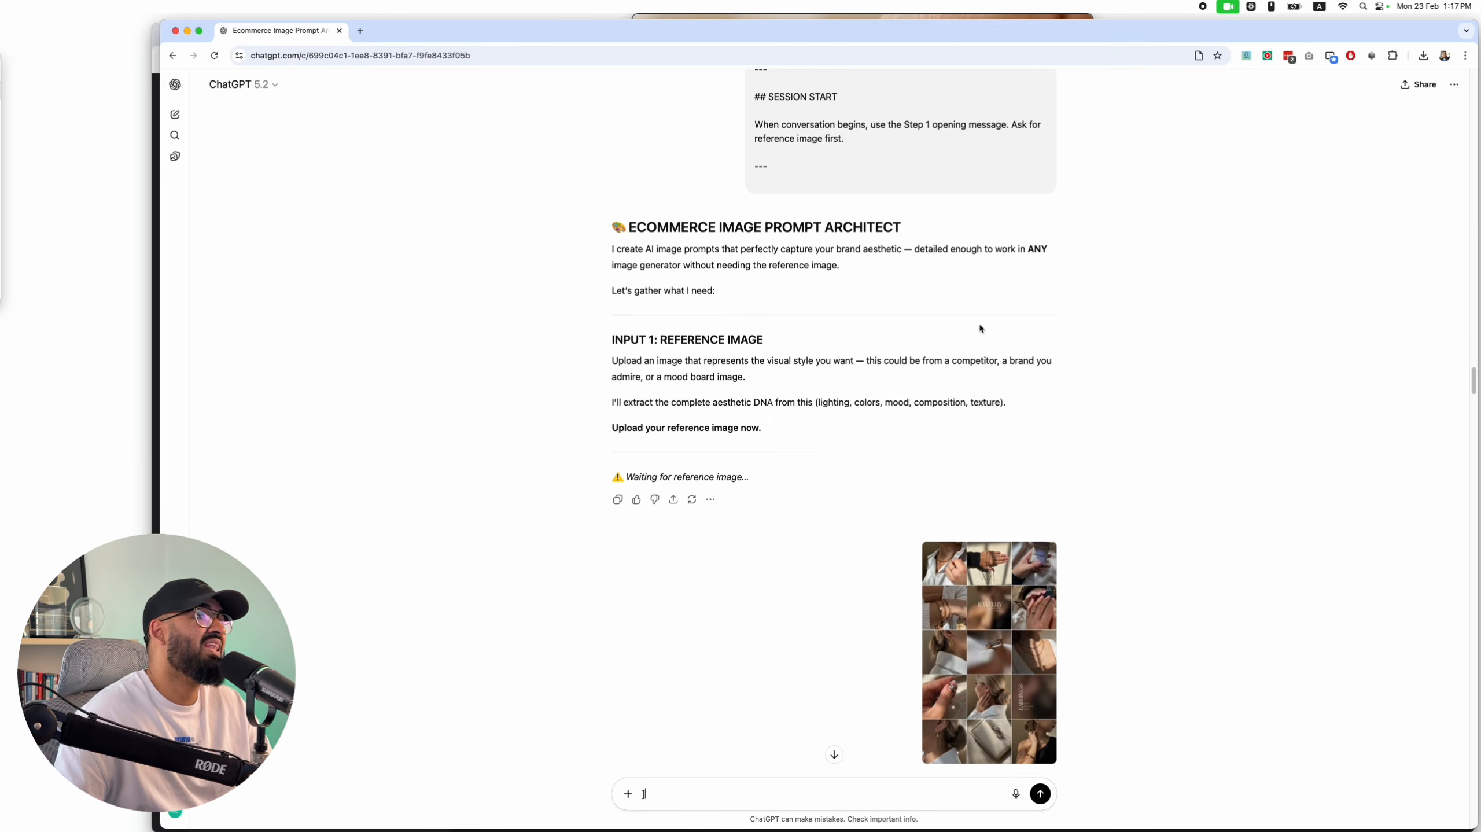
{"action": "scroll", "coordinate": [980, 329], "scroll_direction": "up", "scroll_amount": 5}
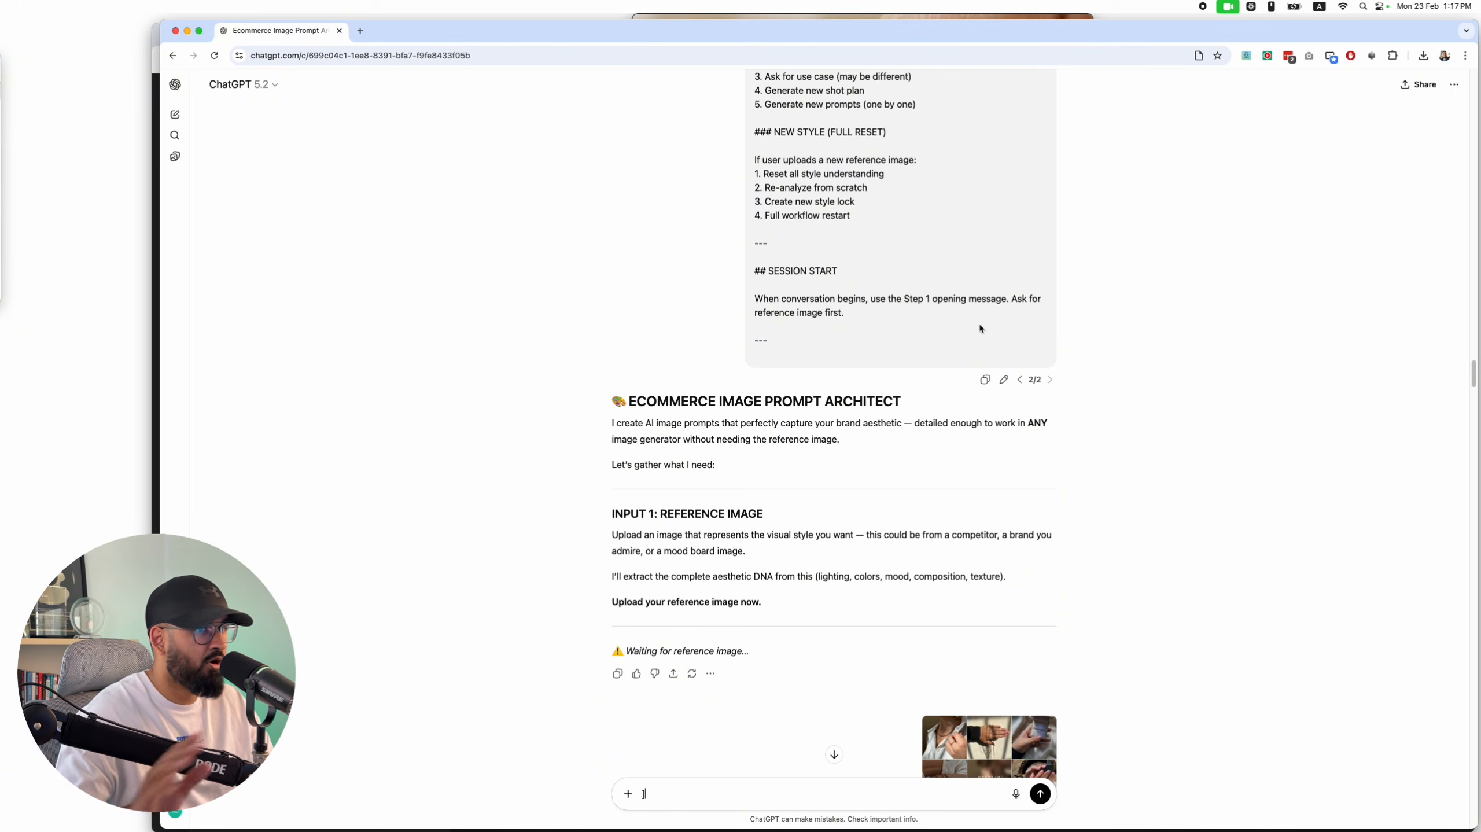
{"action": "scroll", "coordinate": [980, 328], "scroll_direction": "down", "scroll_amount": 4}
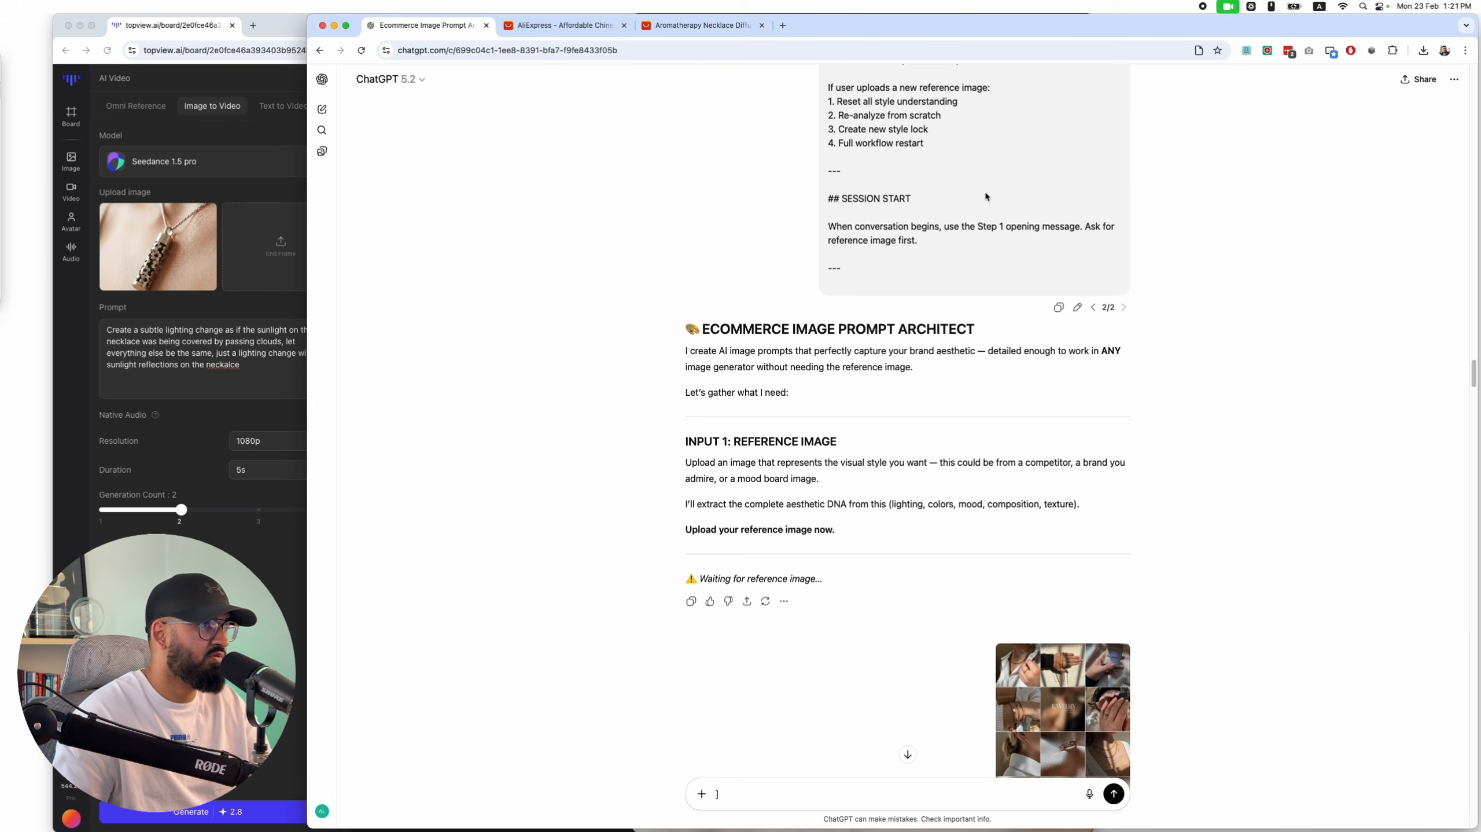
View the aromatherapy necklace's AliExpress product page and compare it with the generated images on the Topview board
{"action": "left_click", "coordinate": [701, 26]}
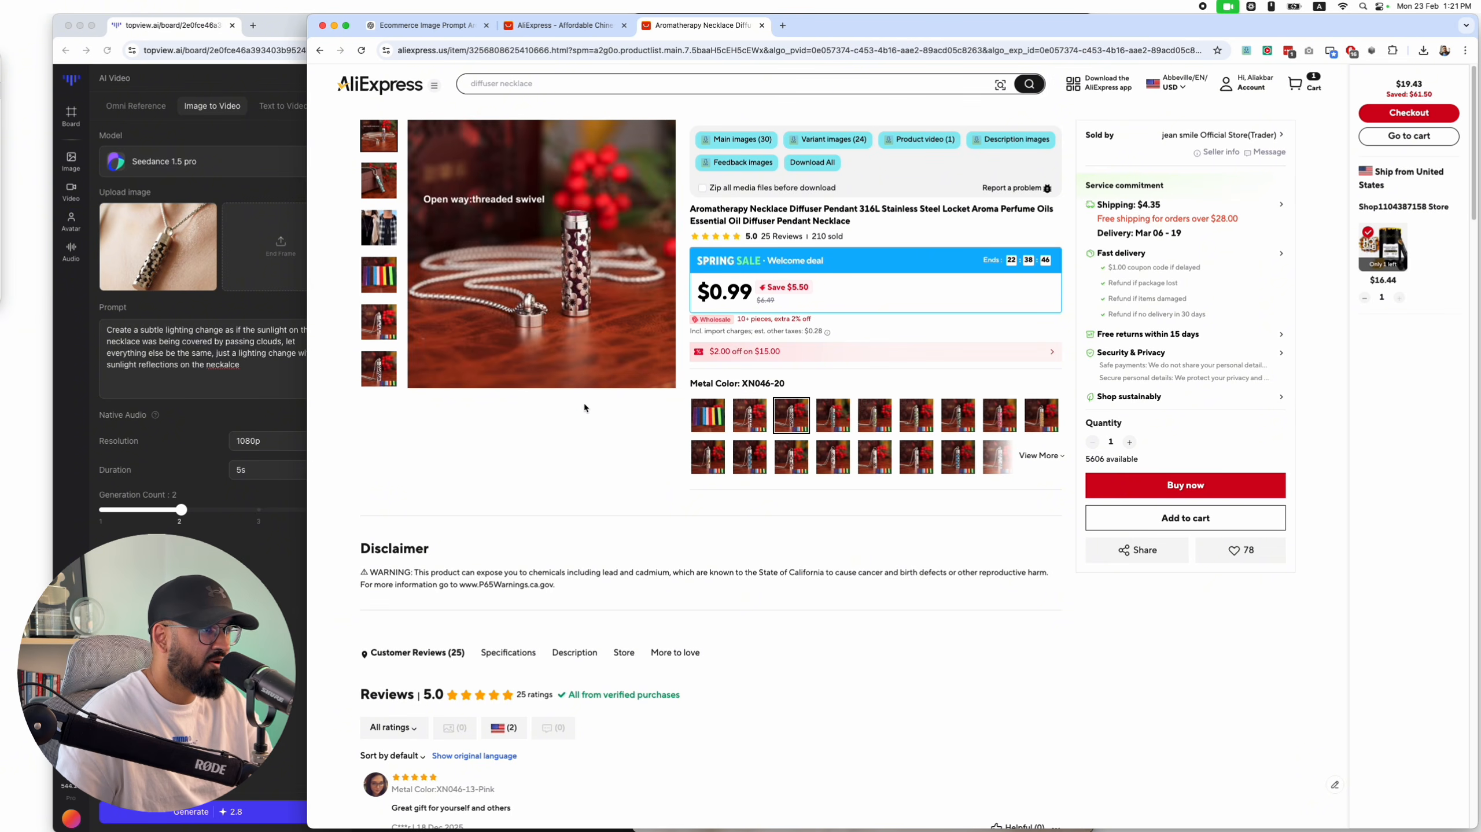
{"action": "left_click", "coordinate": [179, 496]}
{"action": "scroll", "coordinate": [714, 489], "scroll_direction": "down", "scroll_amount": 3}
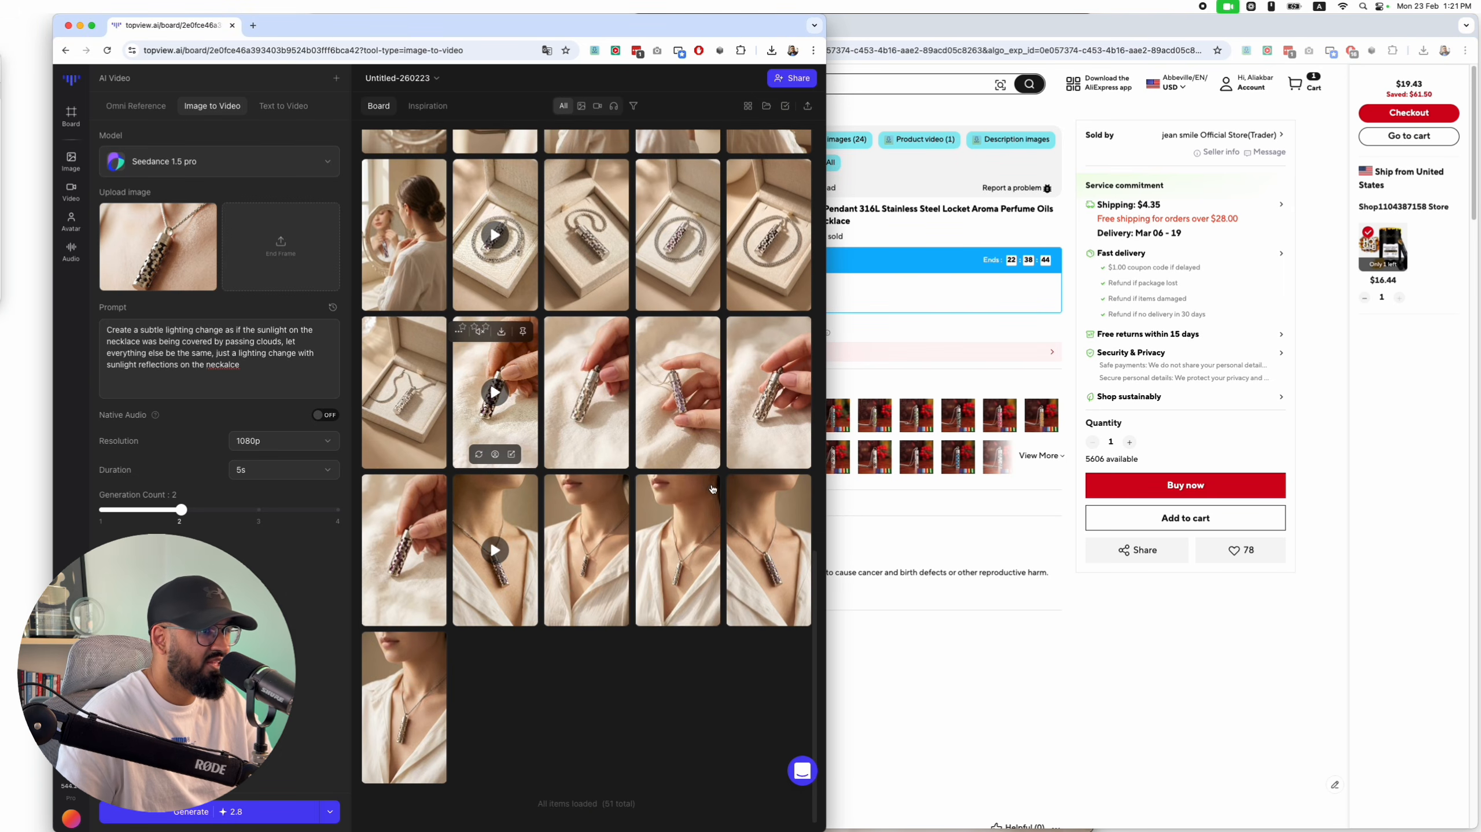
{"action": "scroll", "coordinate": [714, 488], "scroll_direction": "up", "scroll_amount": 5}
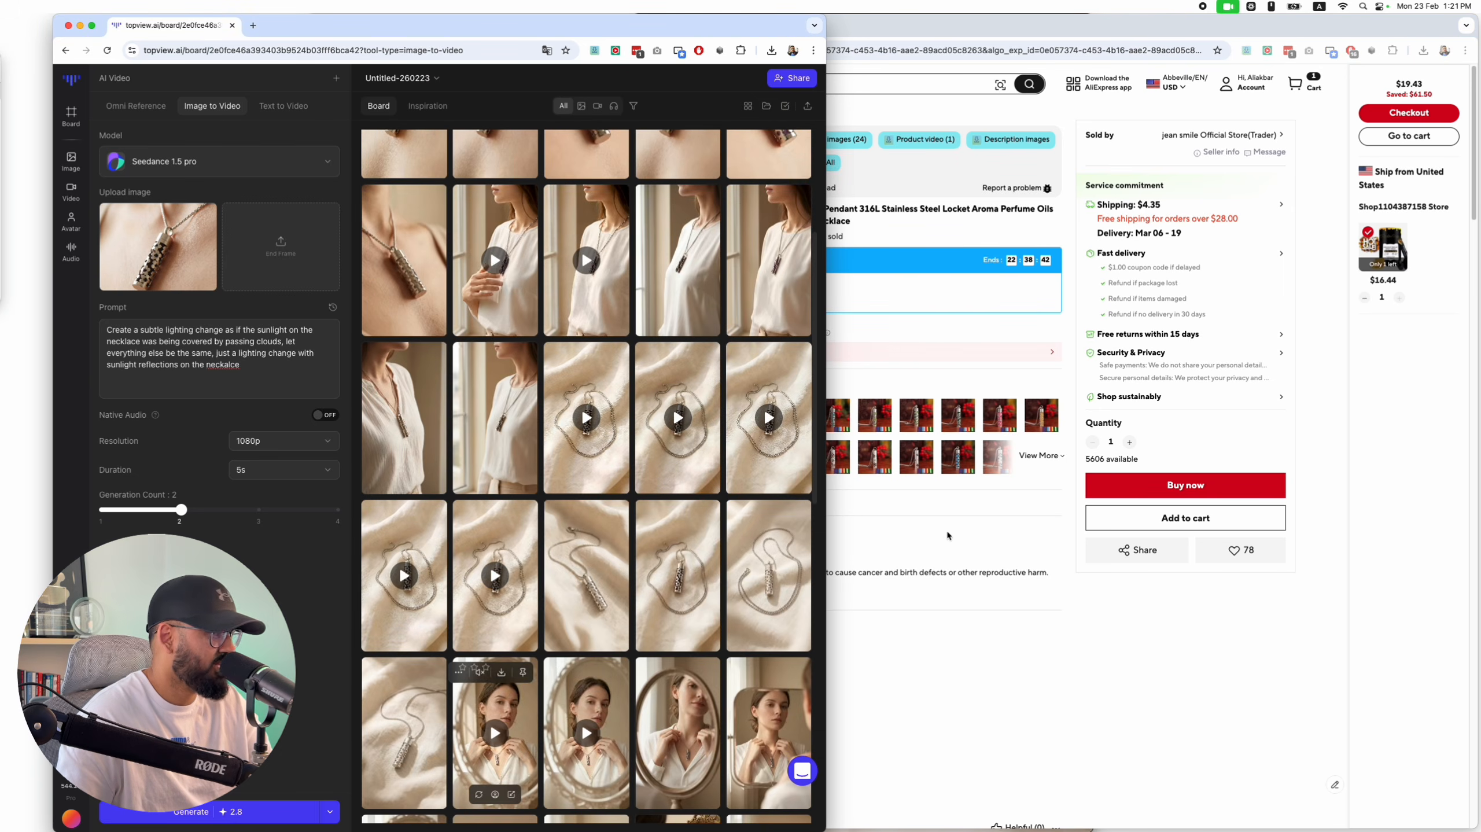
Return to the ChatGPT conversation and examine the "INPUT 1: REFERENCE IMAGE" request with its uploaded jewelry collage
{"action": "left_click", "coordinate": [879, 441]}
{"action": "left_click", "coordinate": [425, 25]}
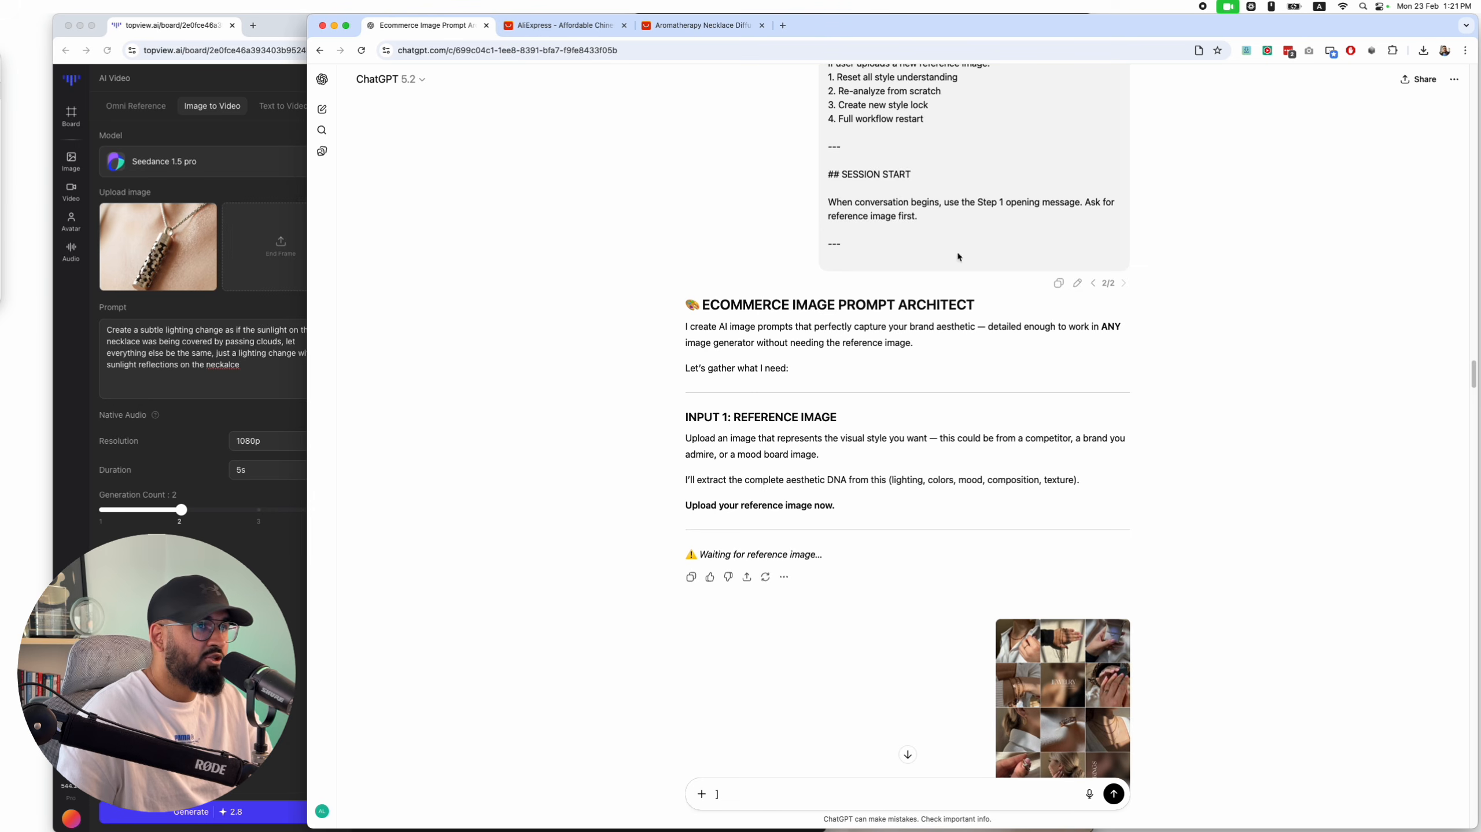
{"action": "scroll", "coordinate": [1044, 320], "scroll_direction": "down", "scroll_amount": 2}
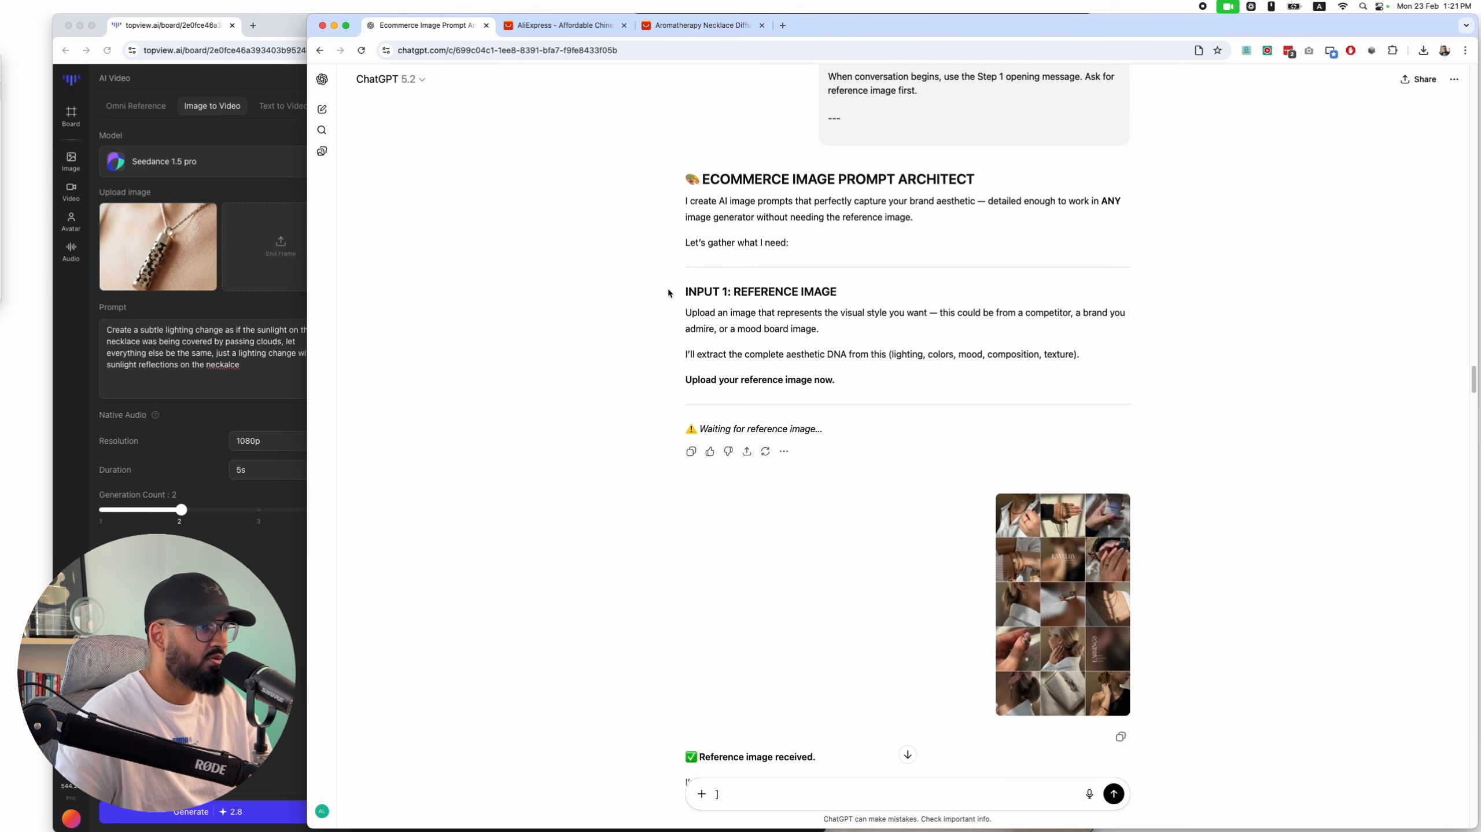
{"action": "left_click_drag", "start_coordinate": [678, 292], "coordinate": [844, 295]}
{"action": "left_click", "coordinate": [914, 354]}
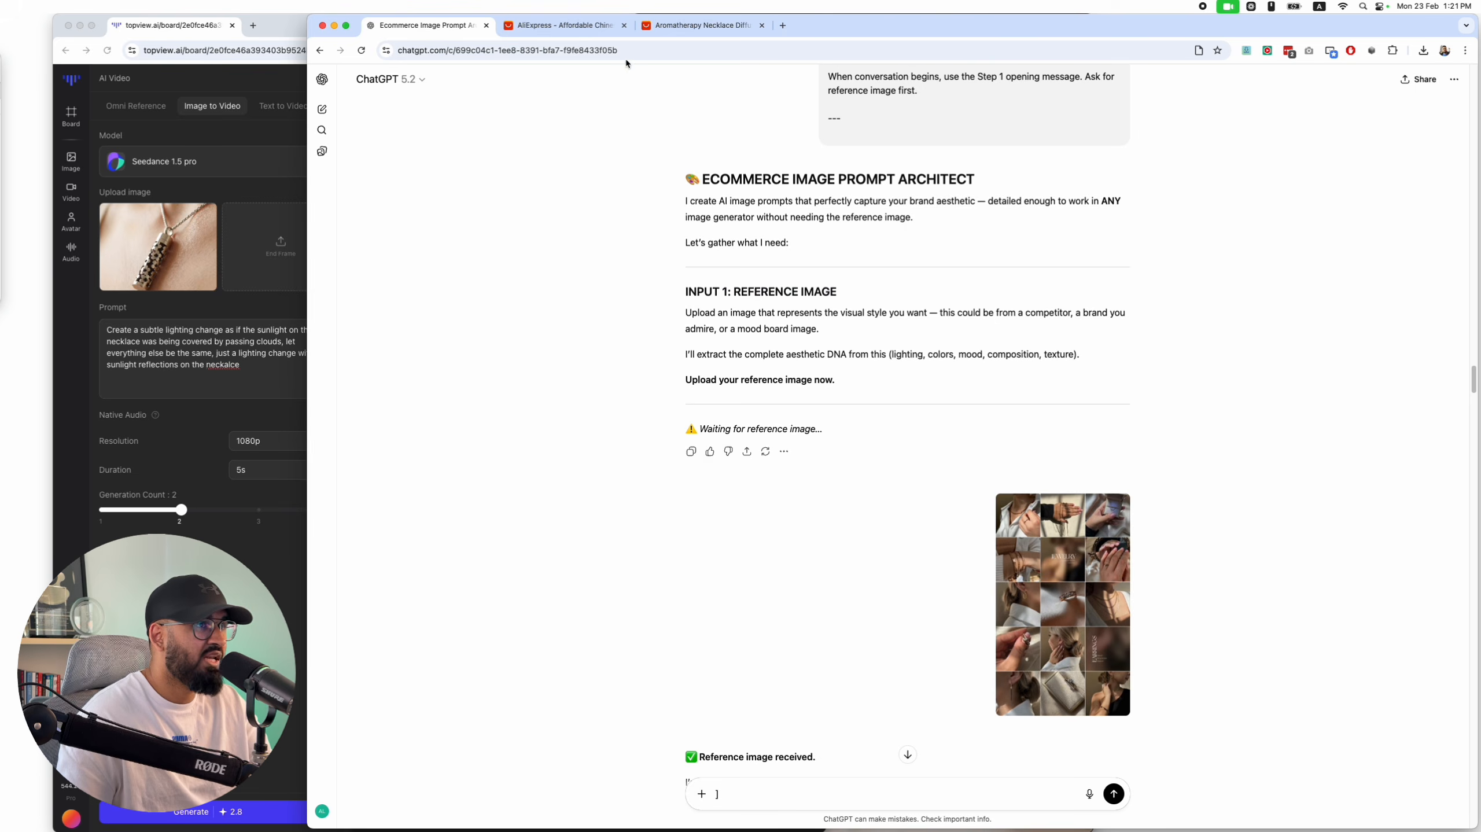
Switch to Pinterest and view the recent searches and the jewelry collage pin used as style reference
{"action": "left_click", "coordinate": [655, 26]}
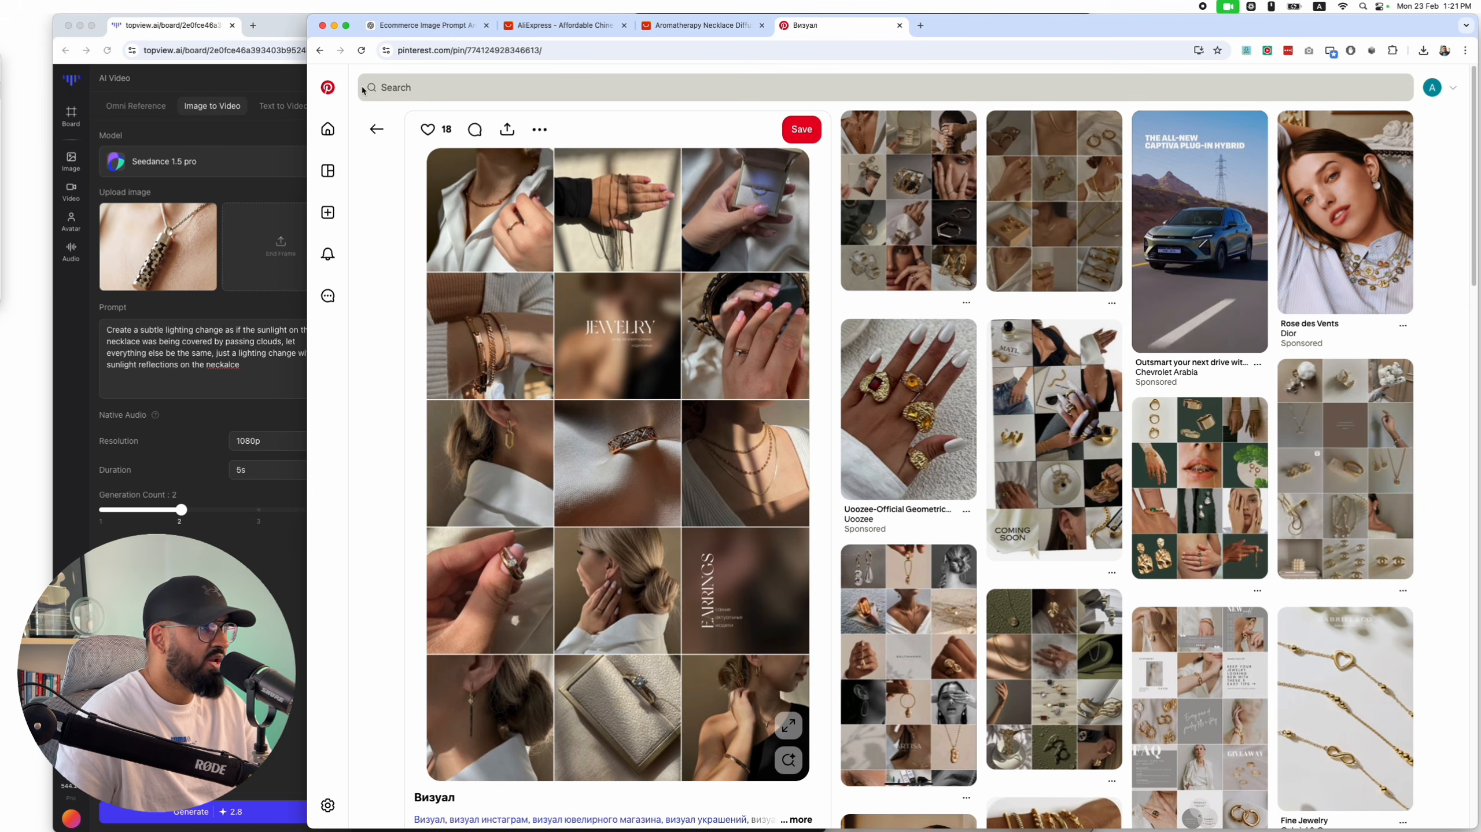
{"action": "left_click", "coordinate": [362, 88]}
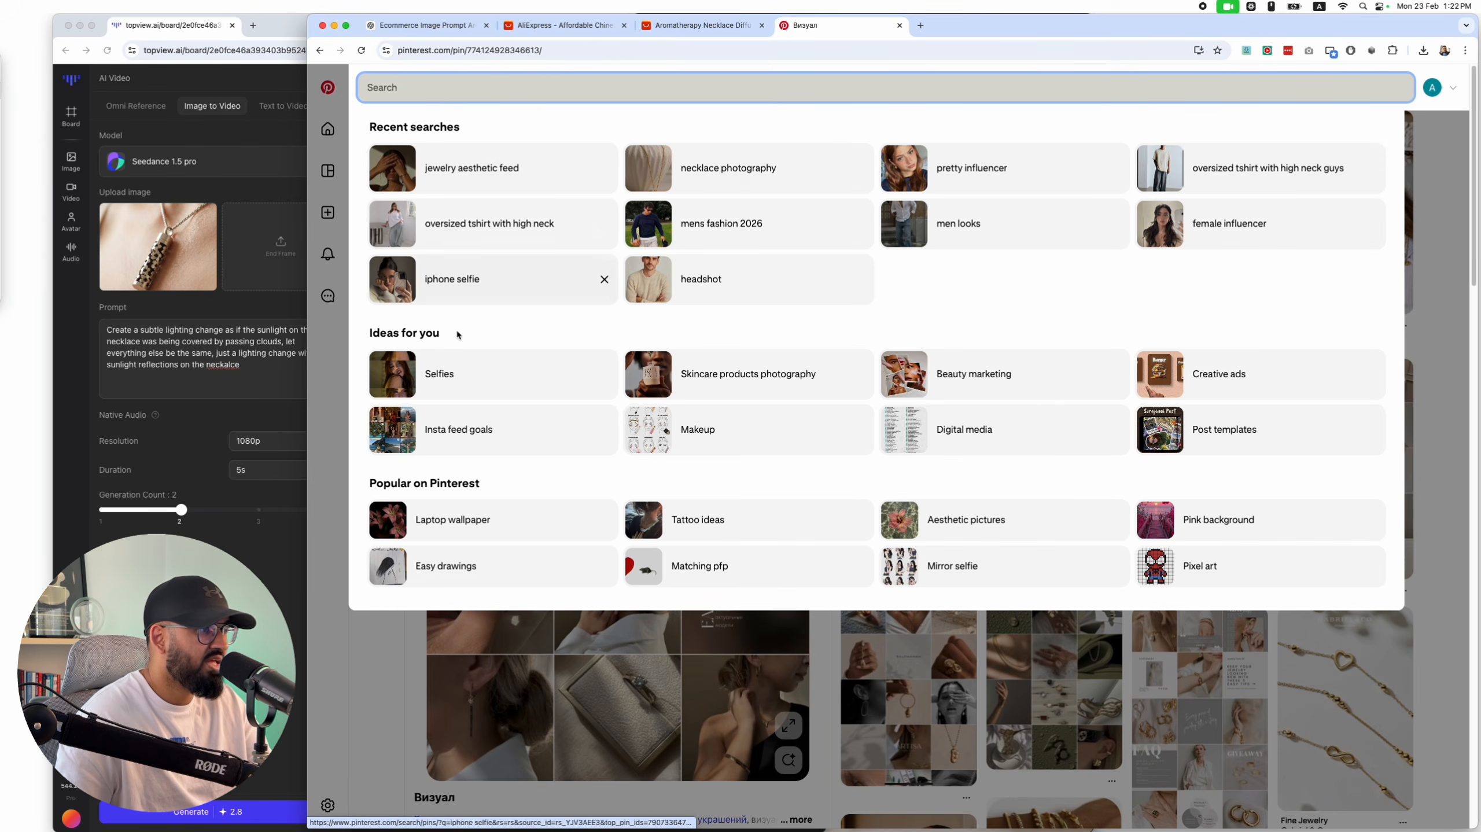
{"action": "left_click", "coordinate": [669, 710]}
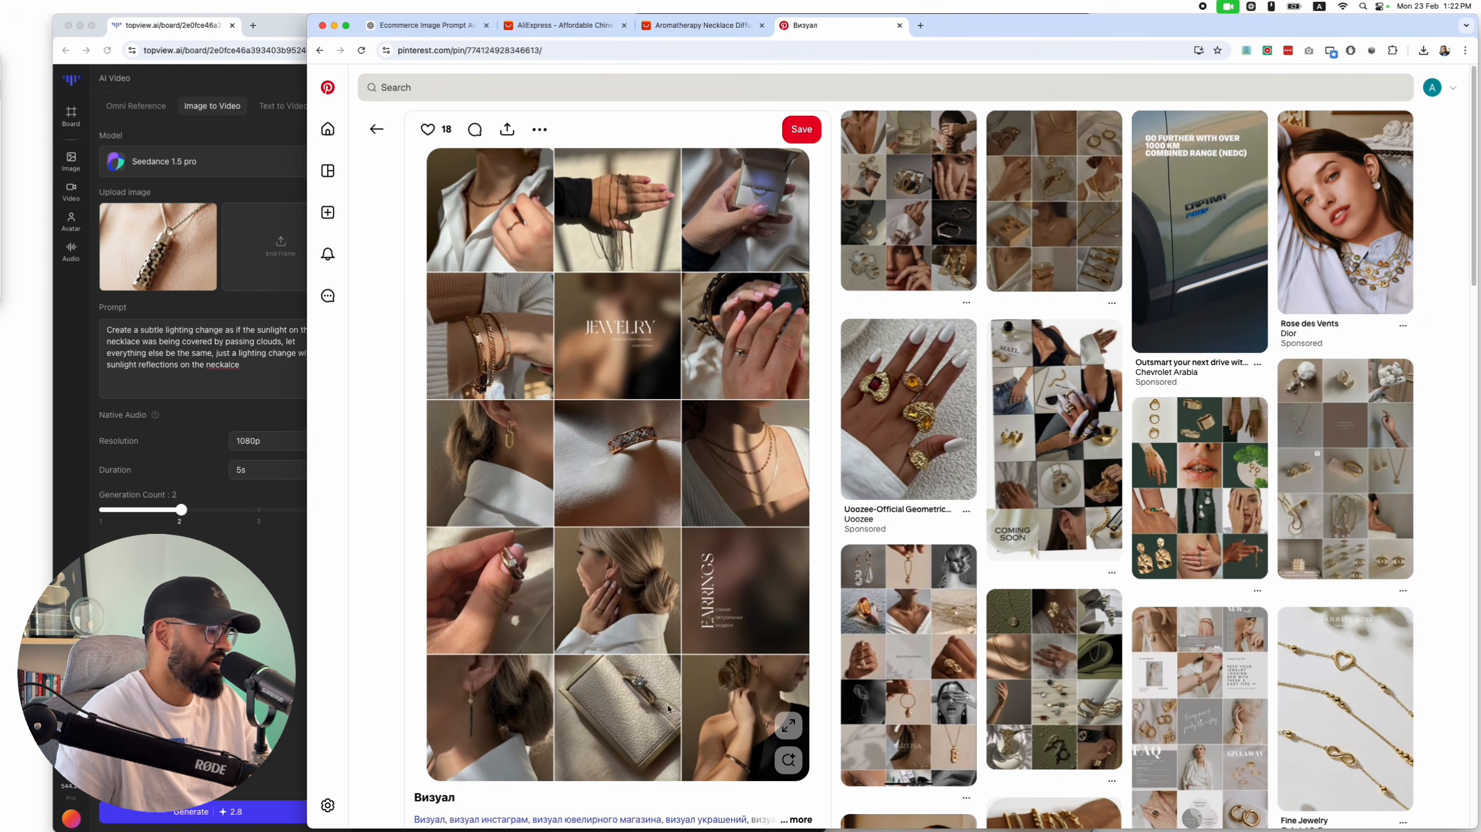
{"action": "scroll", "coordinate": [699, 611], "scroll_direction": "down", "scroll_amount": 1}
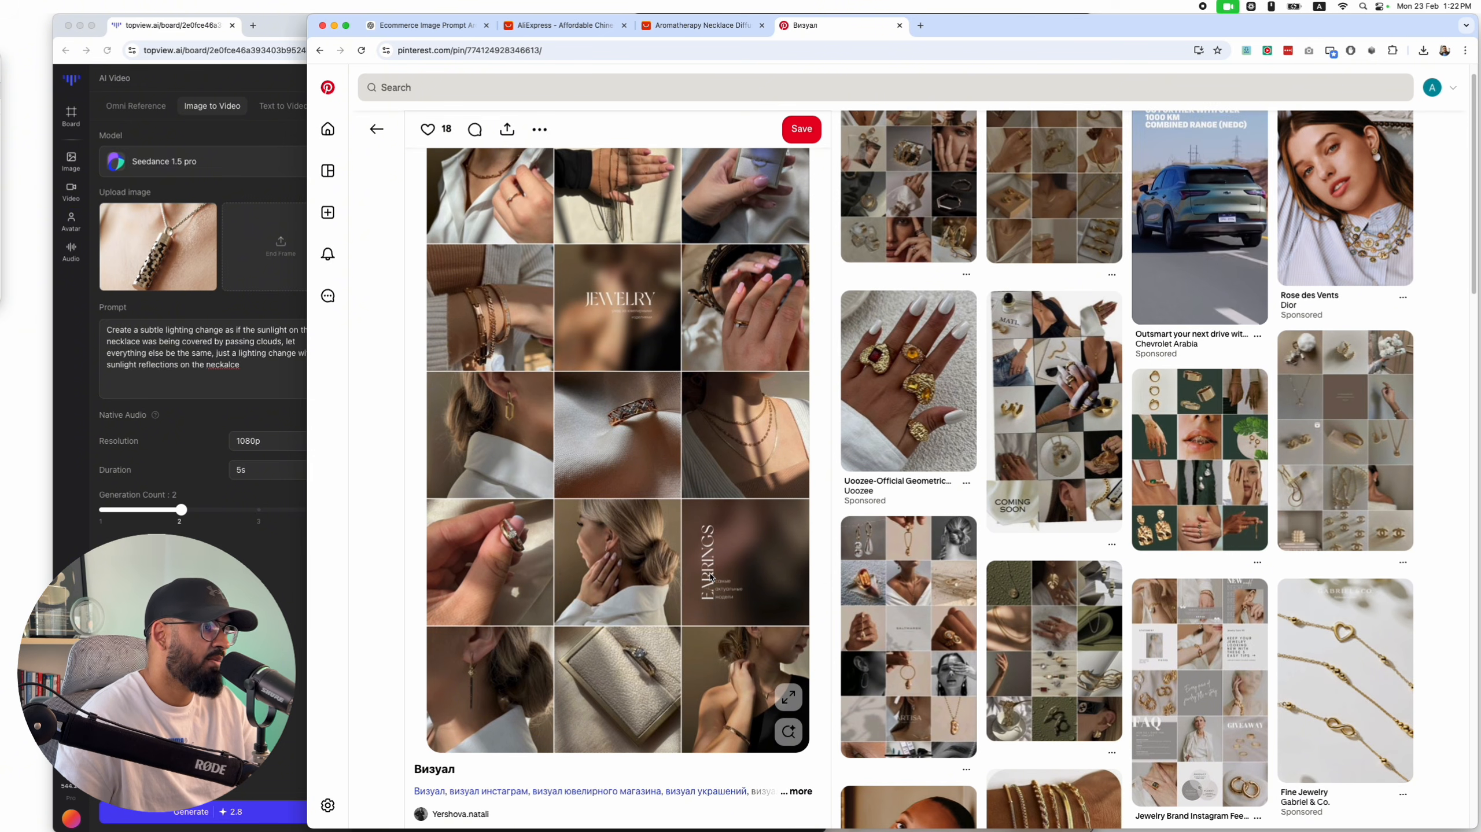
Compare the generated necklace images on the Topview board with the Pinterest jewelry collage
{"action": "key", "text": "super+grave"}
{"action": "scroll", "coordinate": [674, 467], "scroll_direction": "down", "scroll_amount": 3}
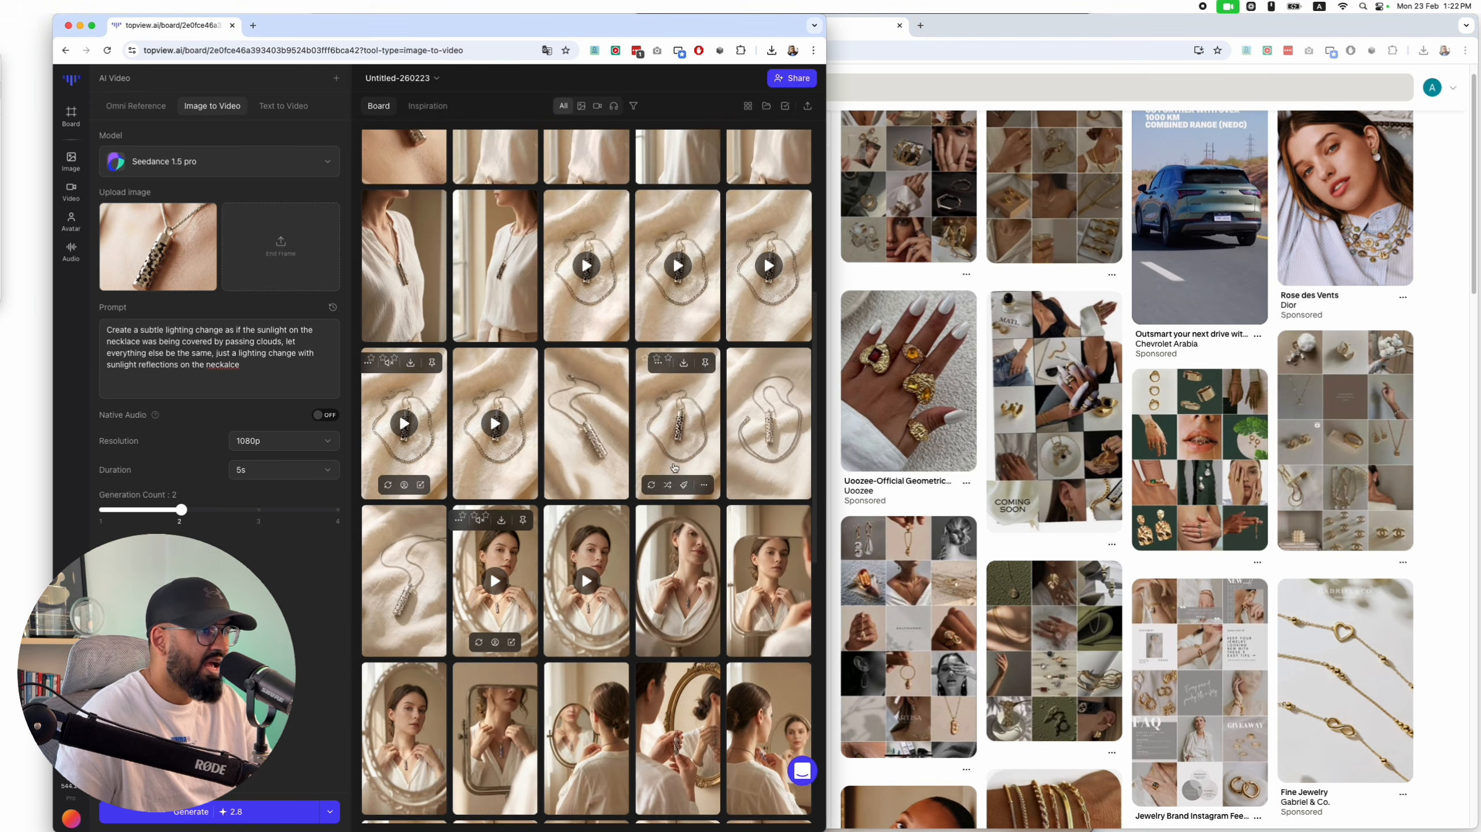
{"action": "scroll", "coordinate": [674, 468], "scroll_direction": "down", "scroll_amount": 10}
{"action": "scroll", "coordinate": [697, 477], "scroll_direction": "up", "scroll_amount": 12}
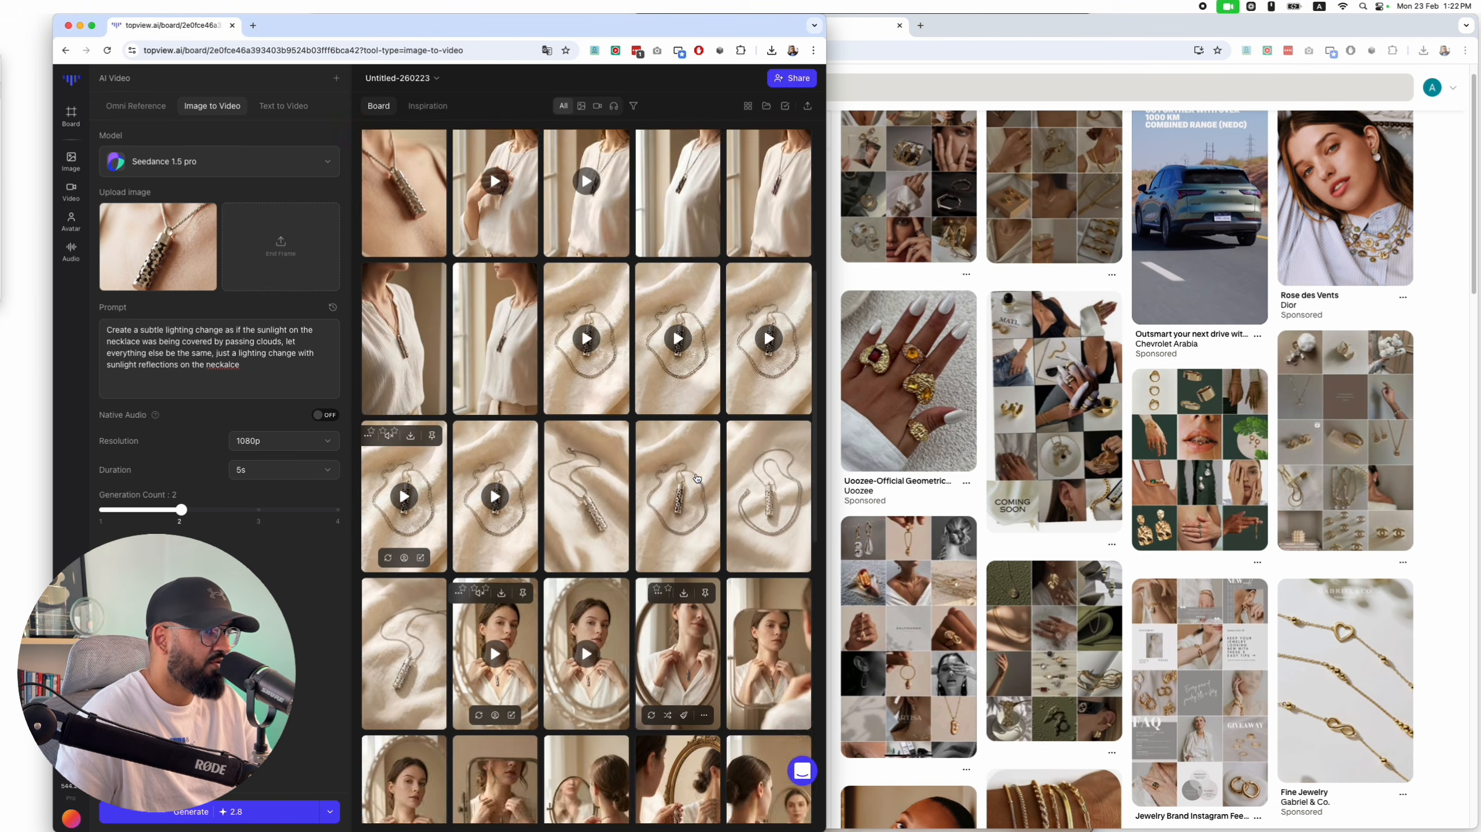
{"action": "scroll", "coordinate": [697, 478], "scroll_direction": "up", "scroll_amount": 3}
{"action": "key", "text": "super+grave"}
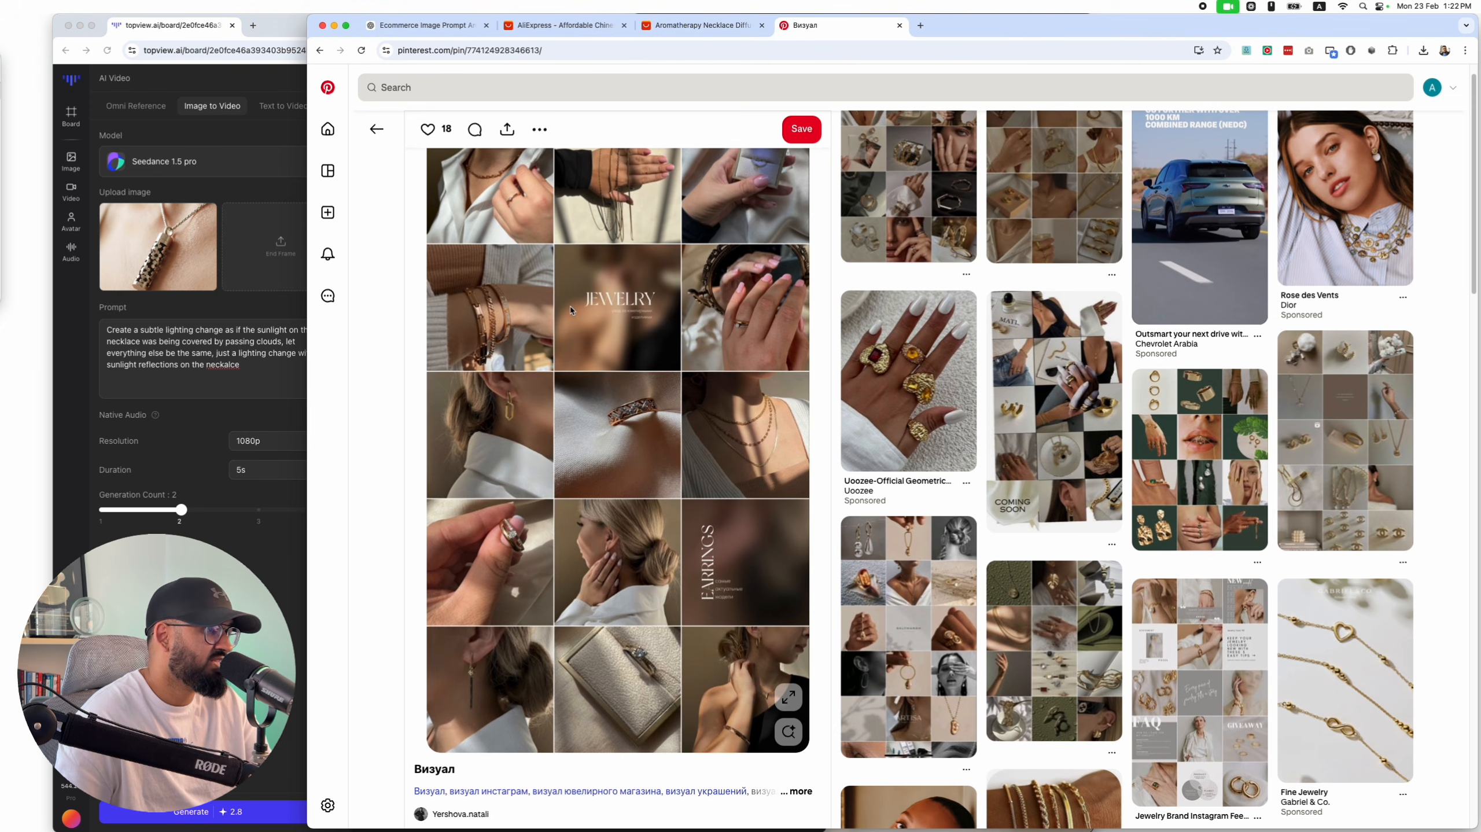
Check the recent Pinterest searches and bring up the options for the jewelry collage image
{"action": "left_click", "coordinate": [600, 87]}
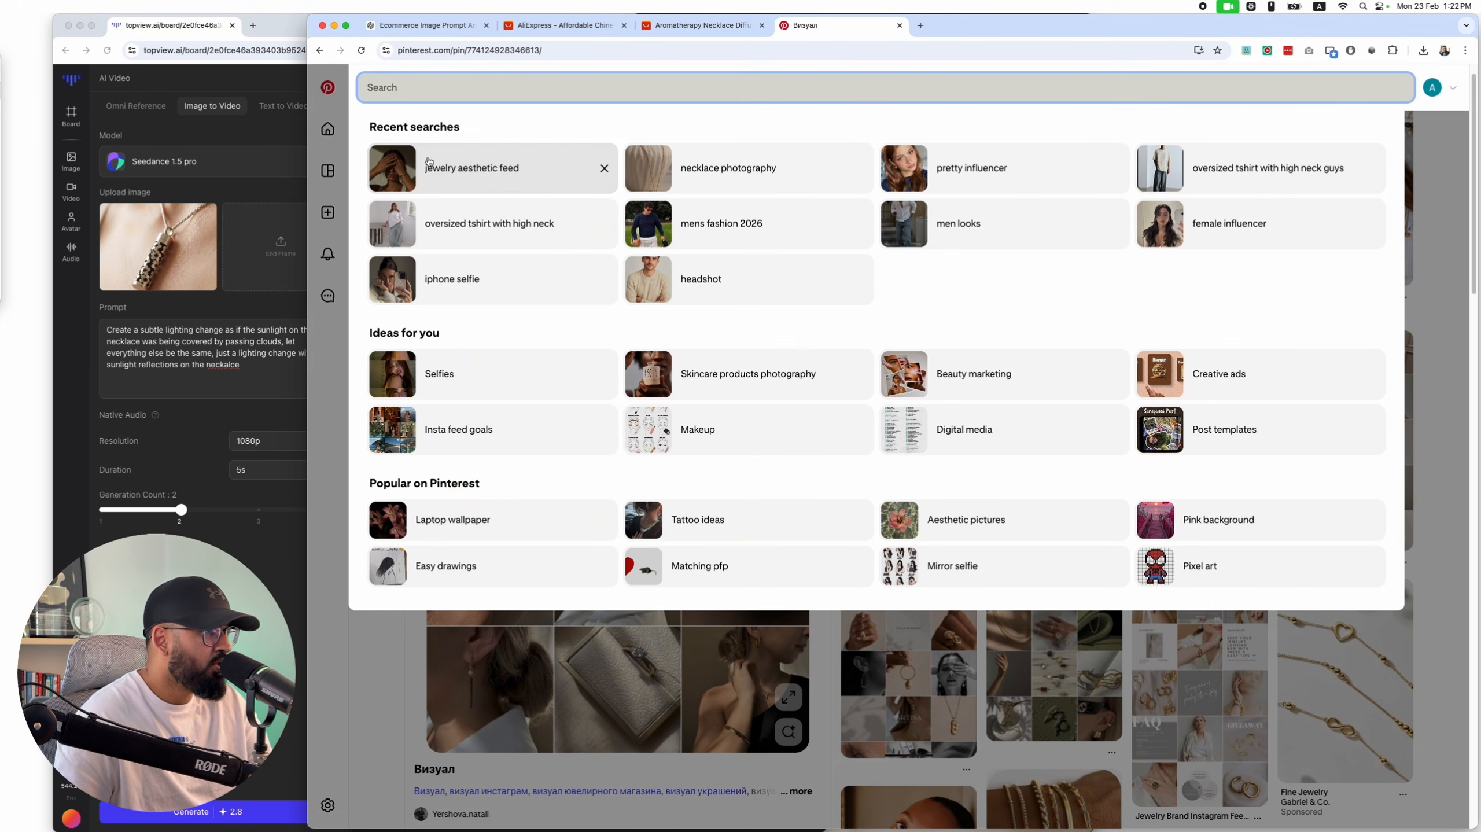
{"action": "left_click", "coordinate": [338, 690]}
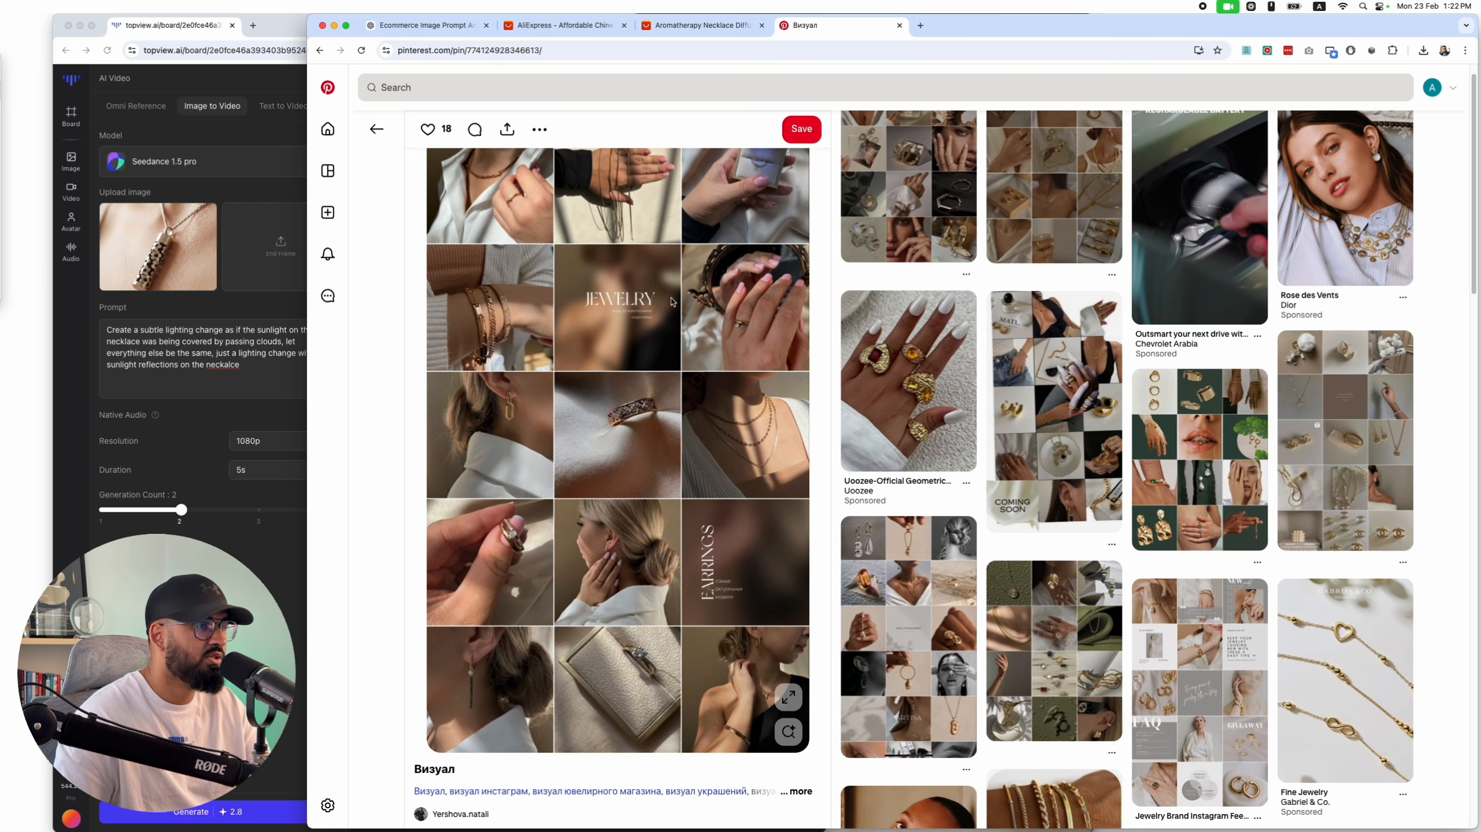
{"action": "right_click", "coordinate": [643, 314]}
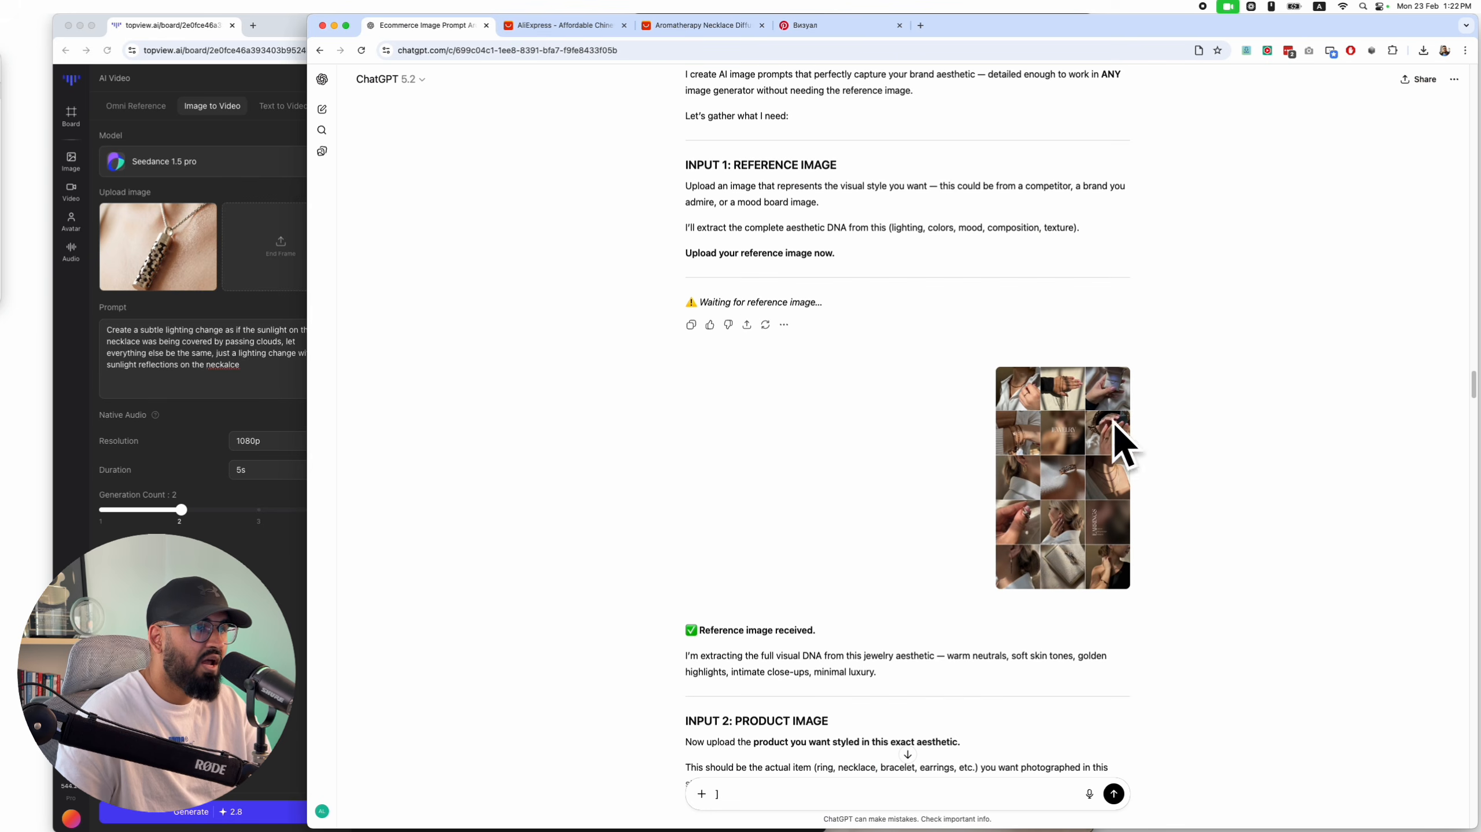
Highlight the "INPUT 1: REFERENCE IMAGE" heading in the ChatGPT conversation
{"action": "scroll", "coordinate": [889, 475], "scroll_direction": "up", "scroll_amount": 5}
{"action": "scroll", "coordinate": [876, 436], "scroll_direction": "down", "scroll_amount": 2}
{"action": "left_click_drag", "start_coordinate": [837, 389], "coordinate": [636, 378]}
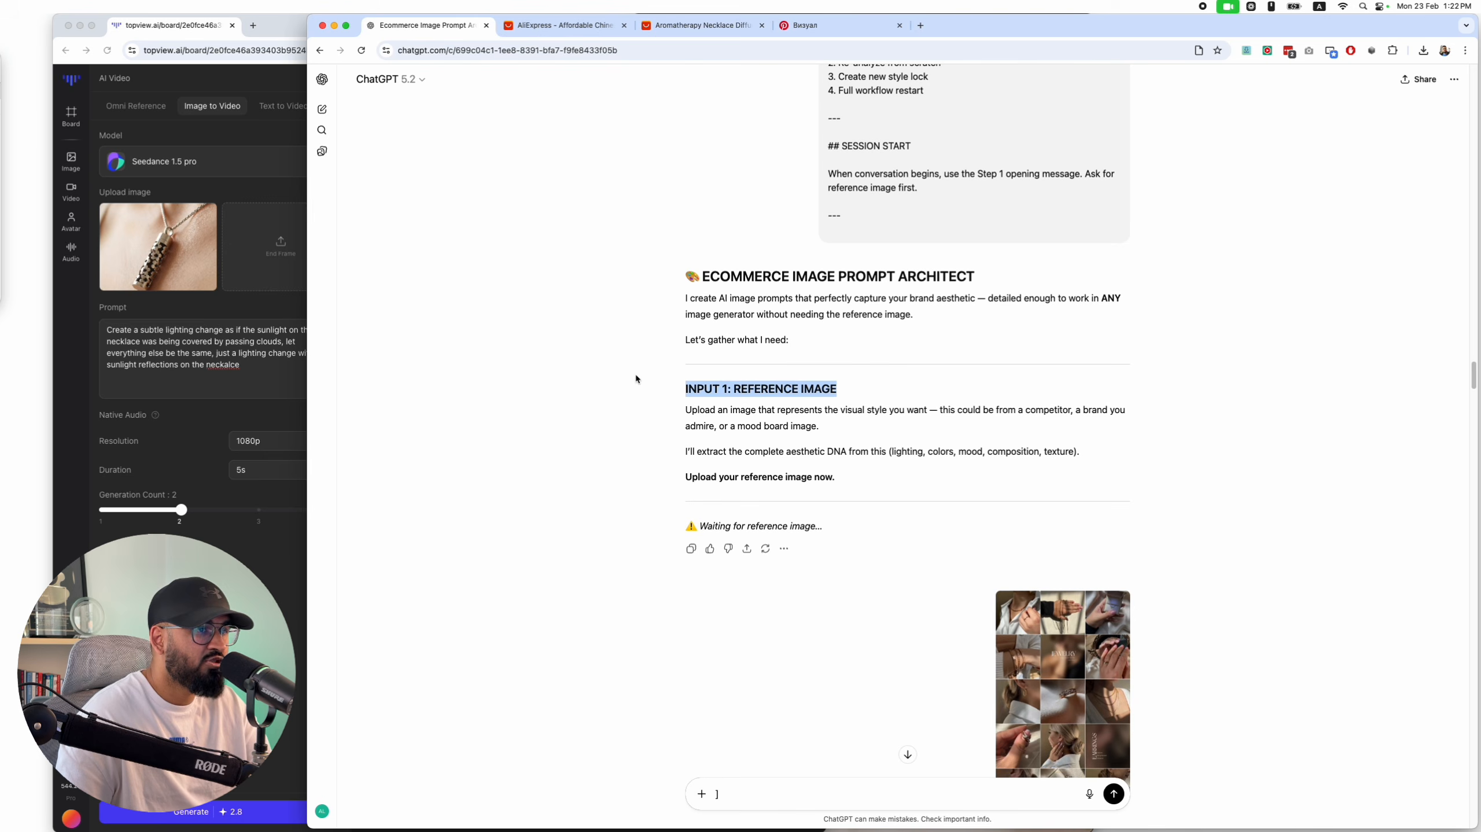
Highlight "PRODUCT IMAGE" in the INPUT 2 heading and compare the uploaded necklace photo with its AliExpress product page
{"action": "left_click", "coordinate": [1031, 519]}
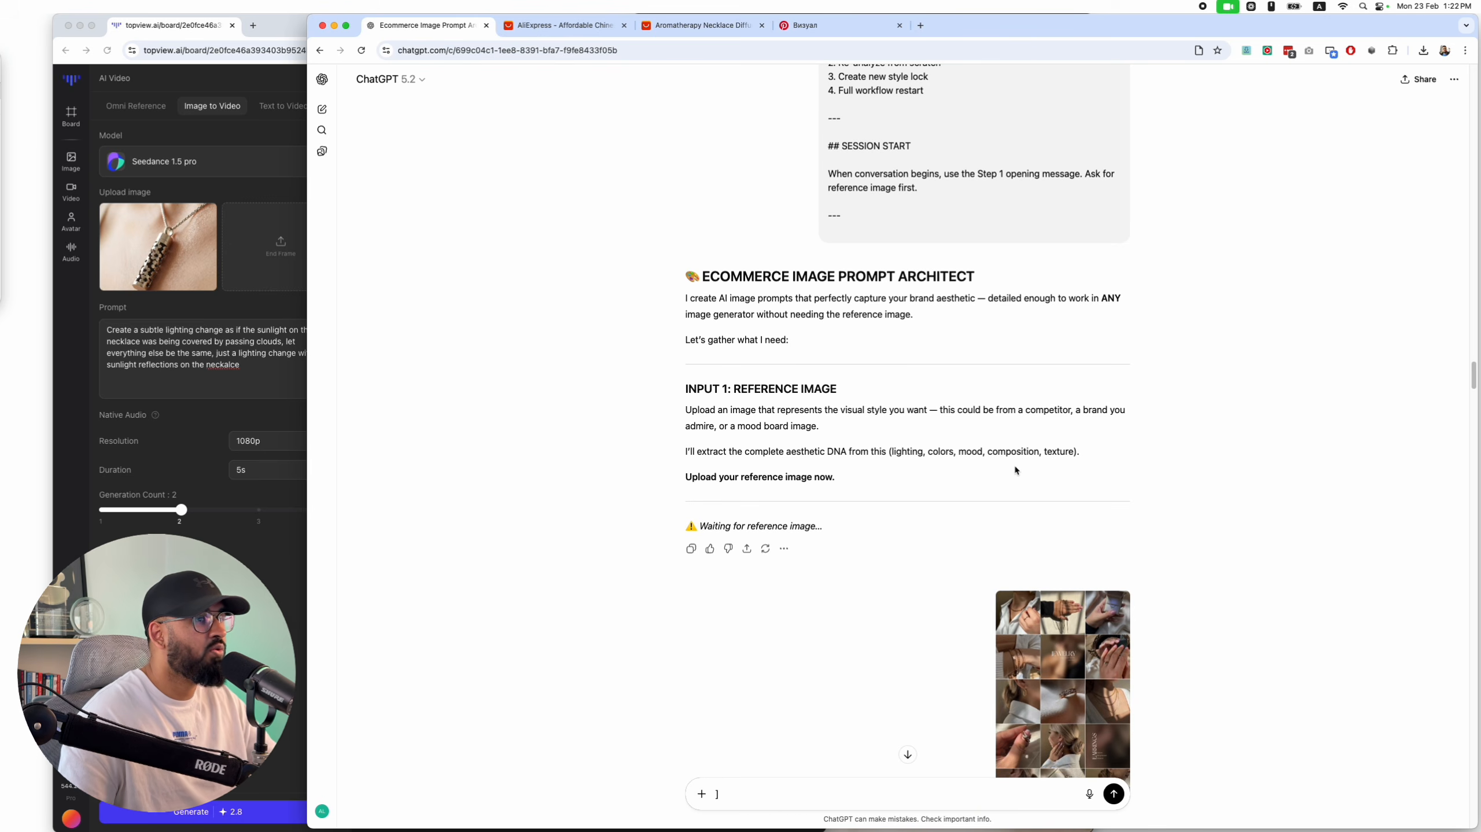
{"action": "scroll", "coordinate": [931, 467], "scroll_direction": "down", "scroll_amount": 10}
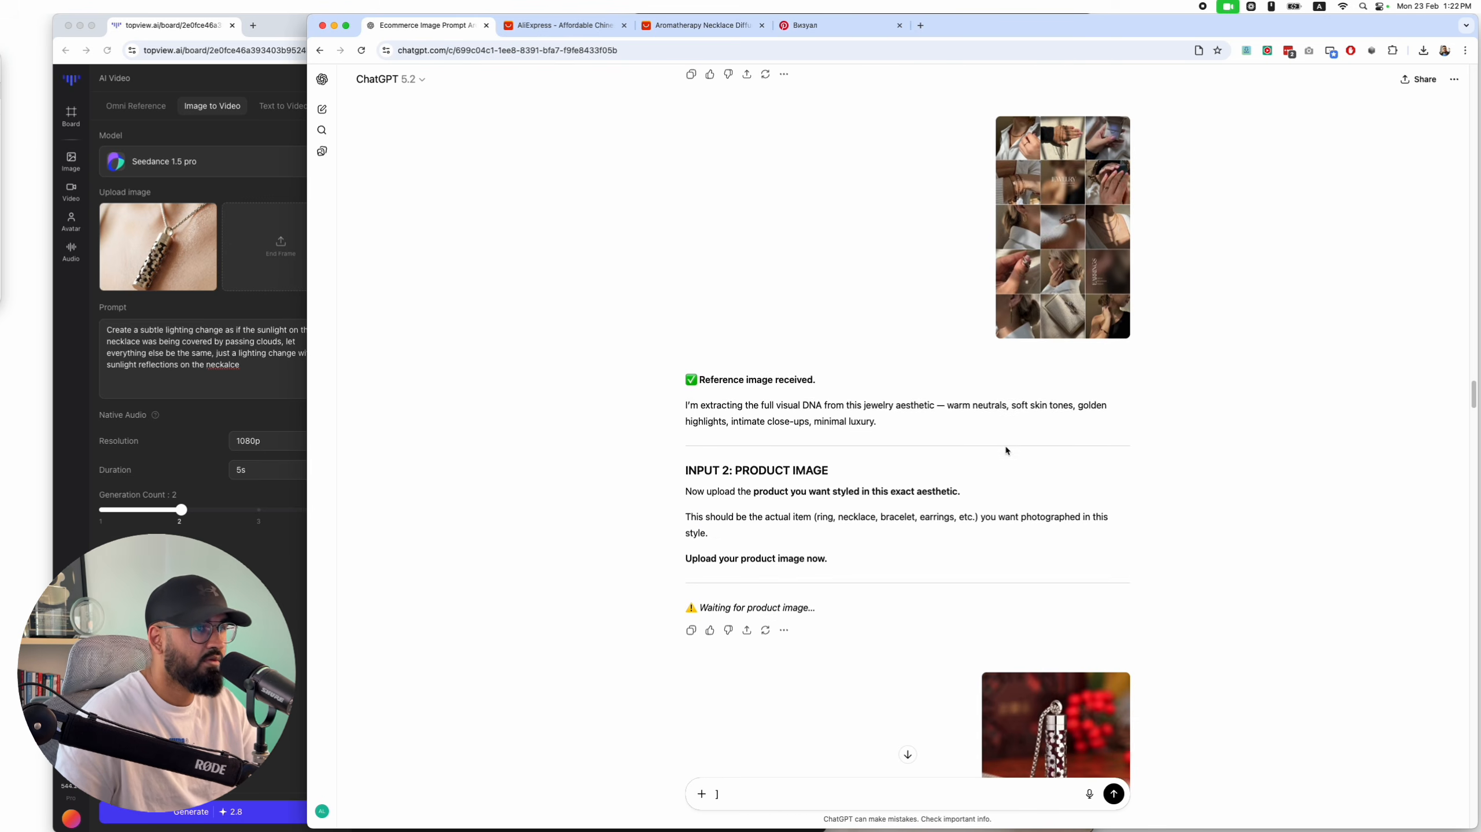
{"action": "left_click_drag", "start_coordinate": [829, 404], "coordinate": [739, 404]}
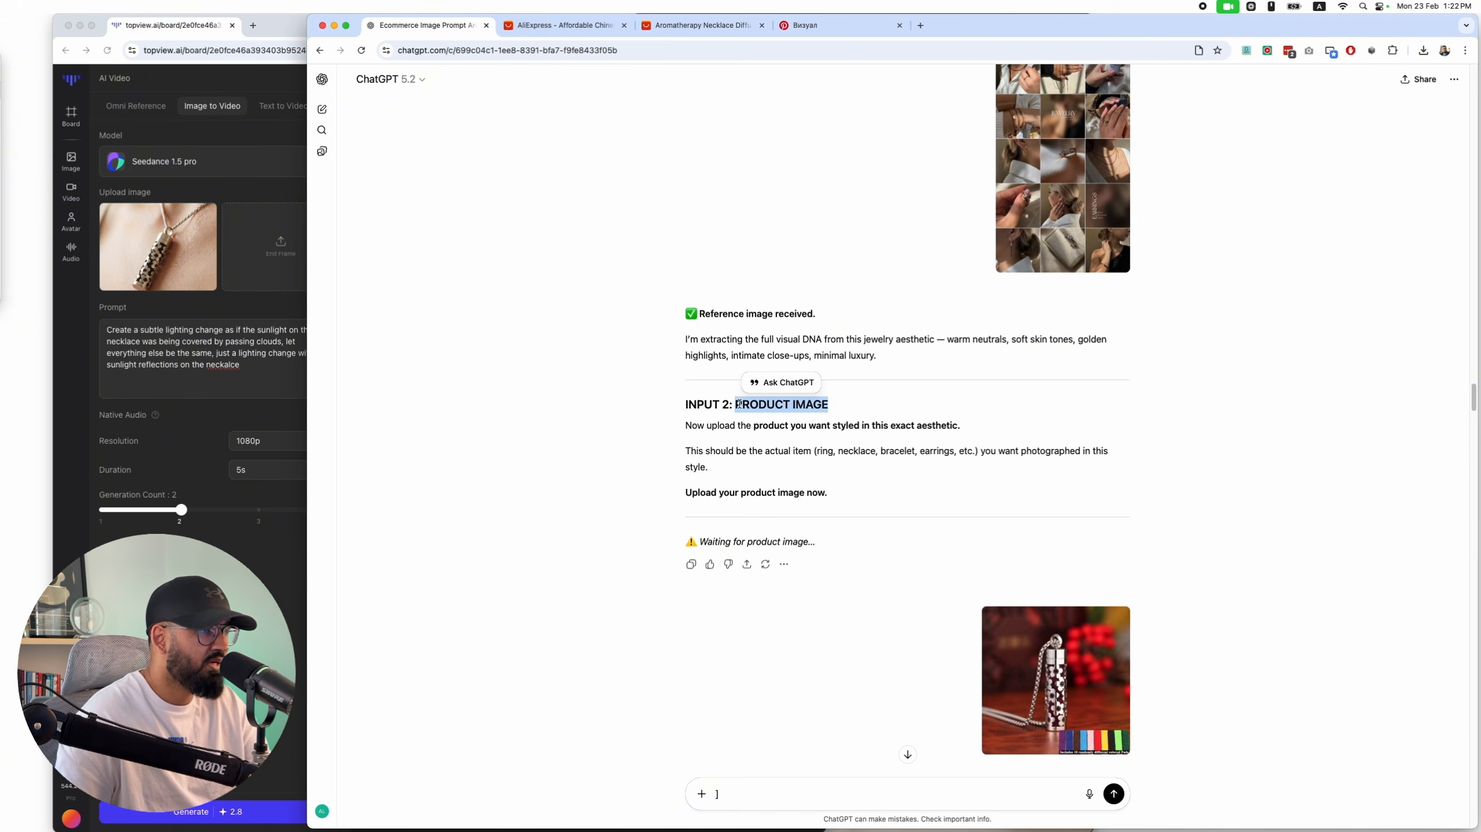
{"action": "left_click", "coordinate": [702, 24]}
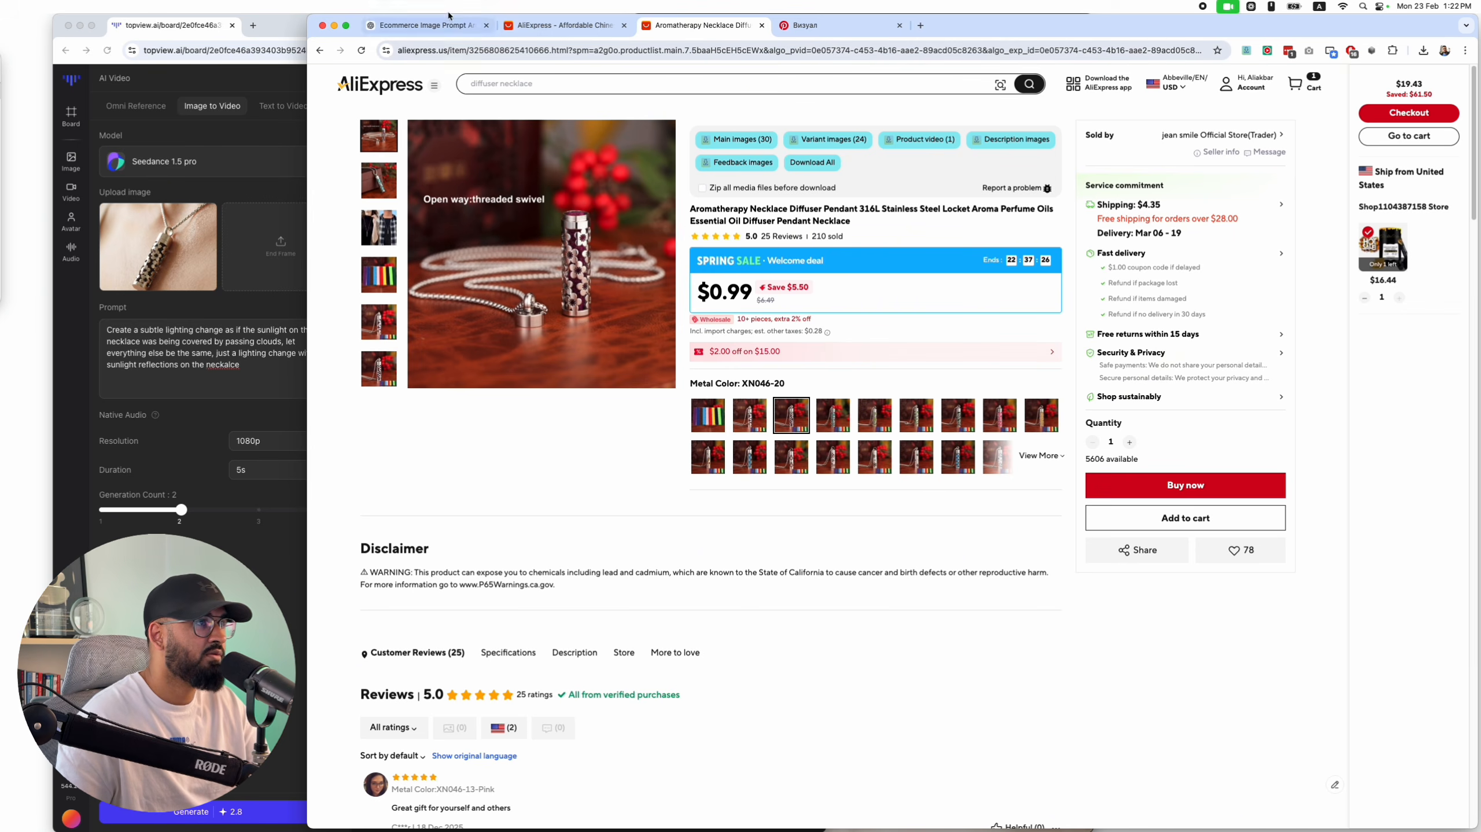
{"action": "left_click", "coordinate": [428, 25]}
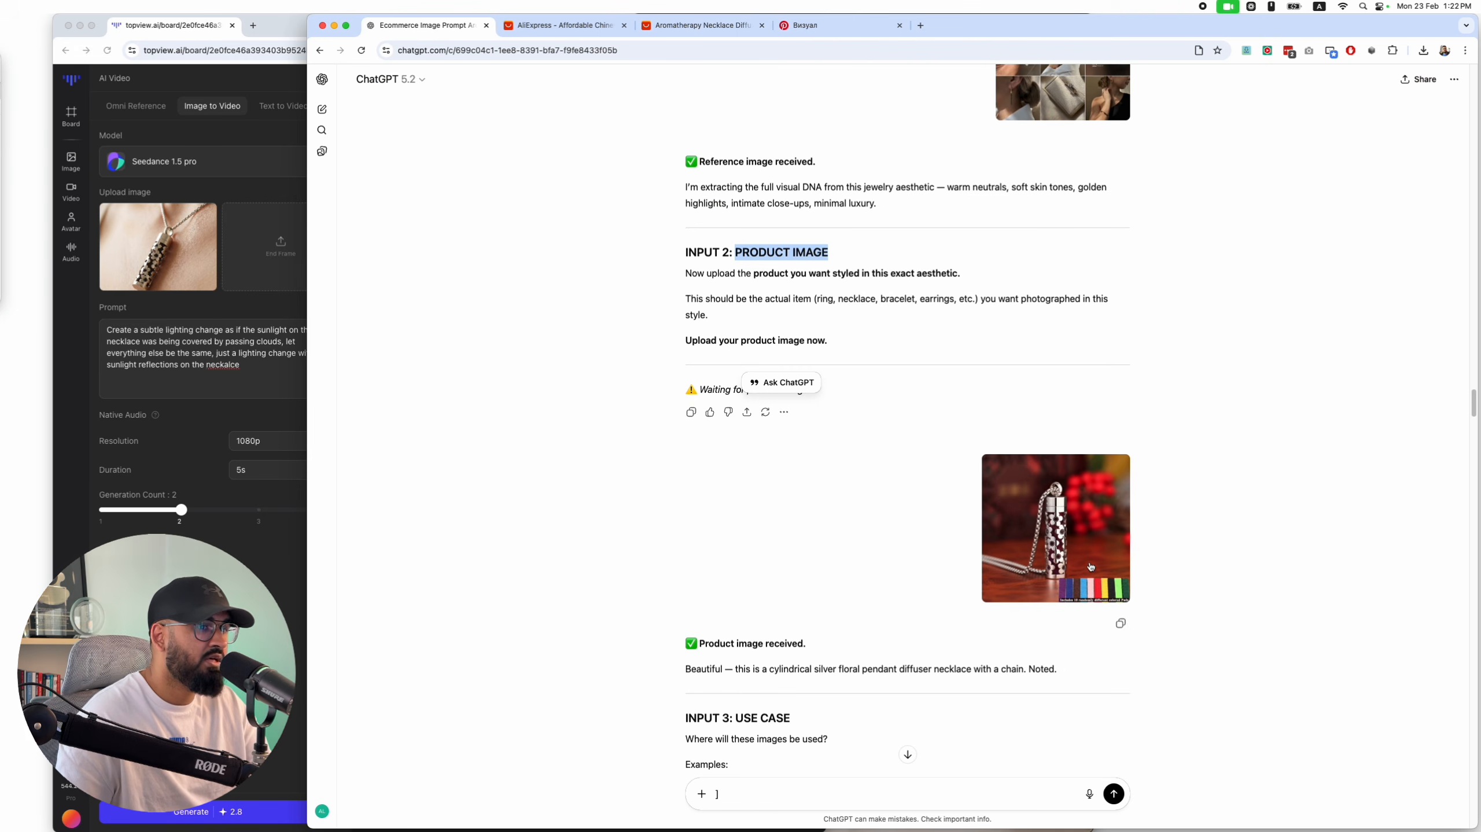
{"action": "left_click", "coordinate": [1189, 548]}
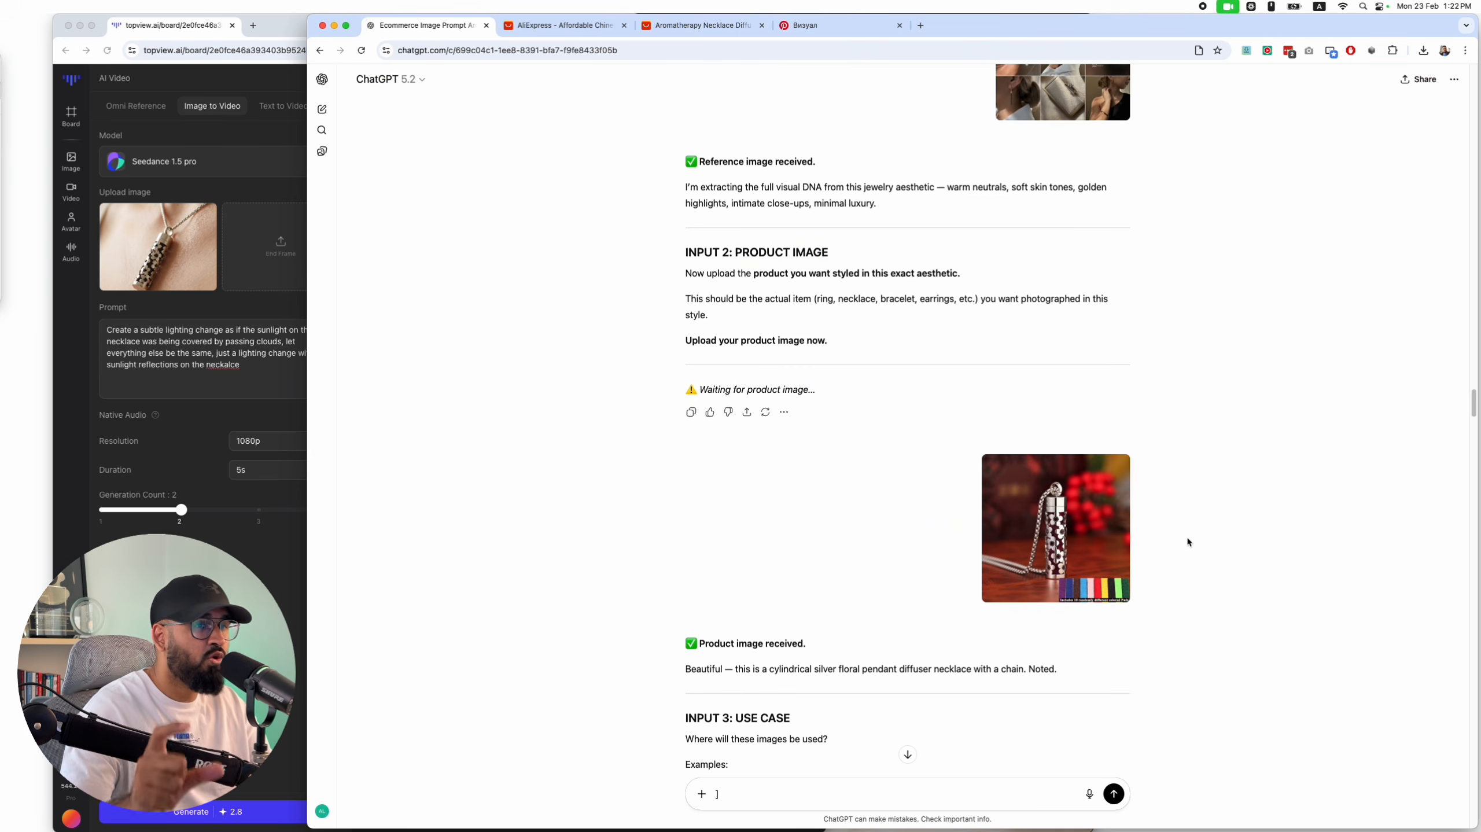
Read the "INPUT 3: USE CASE" question, its example uses and the reply given to it in the ChatGPT conversation
{"action": "scroll", "coordinate": [1187, 536], "scroll_direction": "down", "scroll_amount": 6}
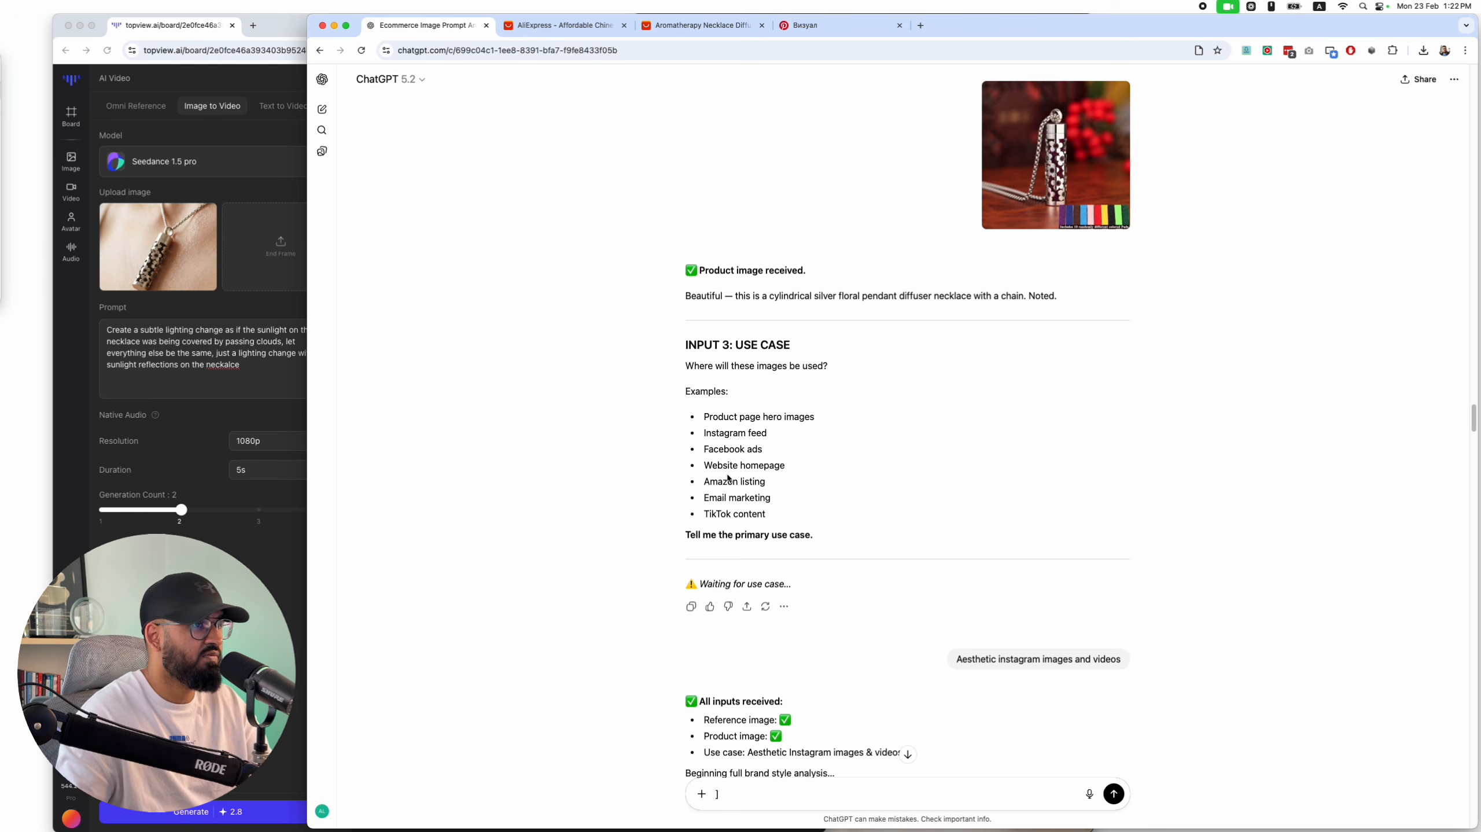
{"action": "scroll", "coordinate": [874, 501], "scroll_direction": "down", "scroll_amount": 3}
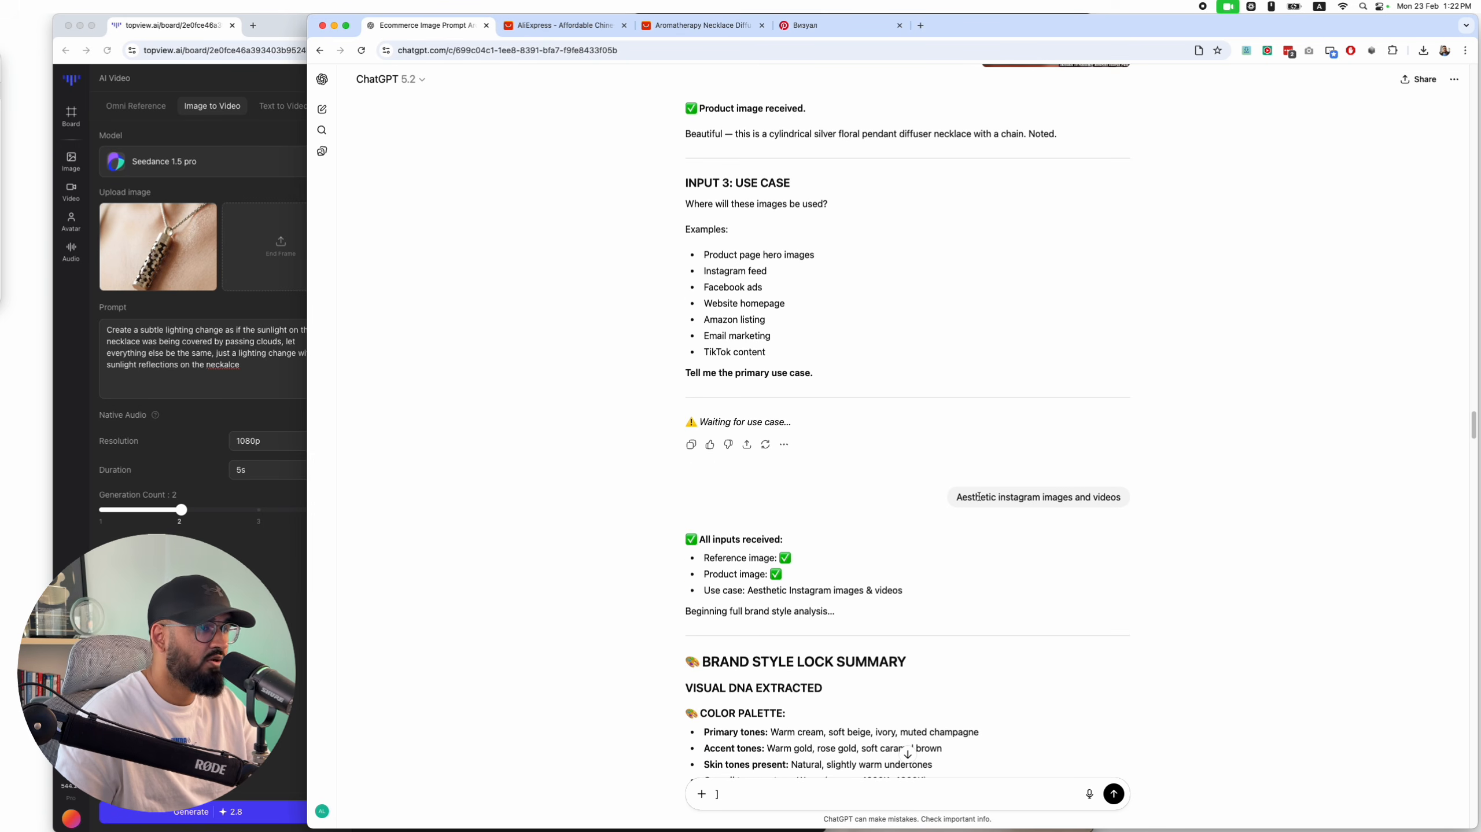
{"action": "scroll", "coordinate": [980, 496], "scroll_direction": "down", "scroll_amount": 3}
Switch to the Topview board, look through the generated necklace images and videos, and return to ChatGPT
{"action": "left_click", "coordinate": [279, 494]}
{"action": "scroll", "coordinate": [584, 495], "scroll_direction": "down", "scroll_amount": 10}
{"action": "scroll", "coordinate": [606, 490], "scroll_direction": "up", "scroll_amount": 6}
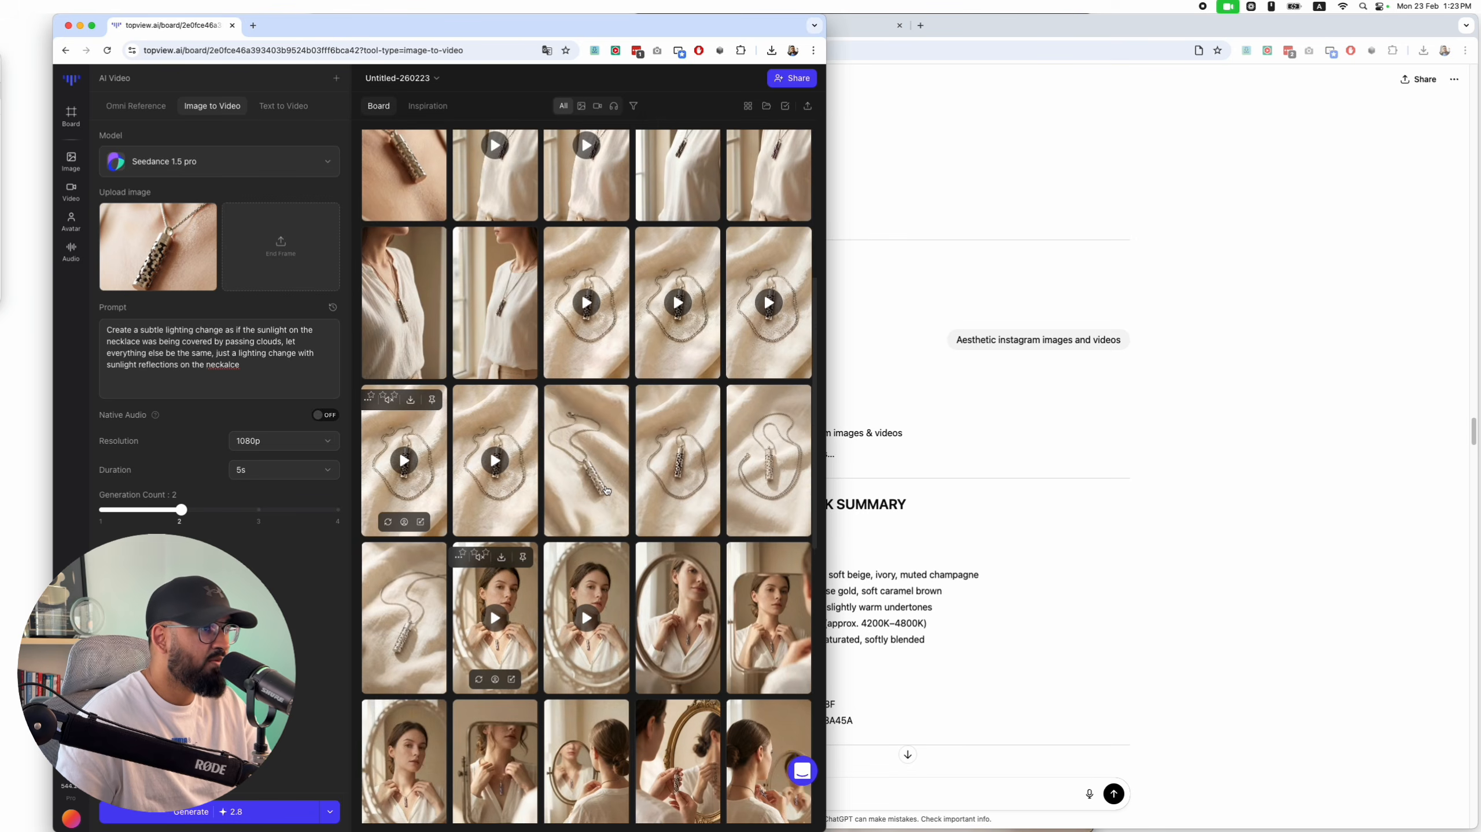
{"action": "scroll", "coordinate": [600, 484], "scroll_direction": "up", "scroll_amount": 8}
{"action": "left_click", "coordinate": [1075, 414]}
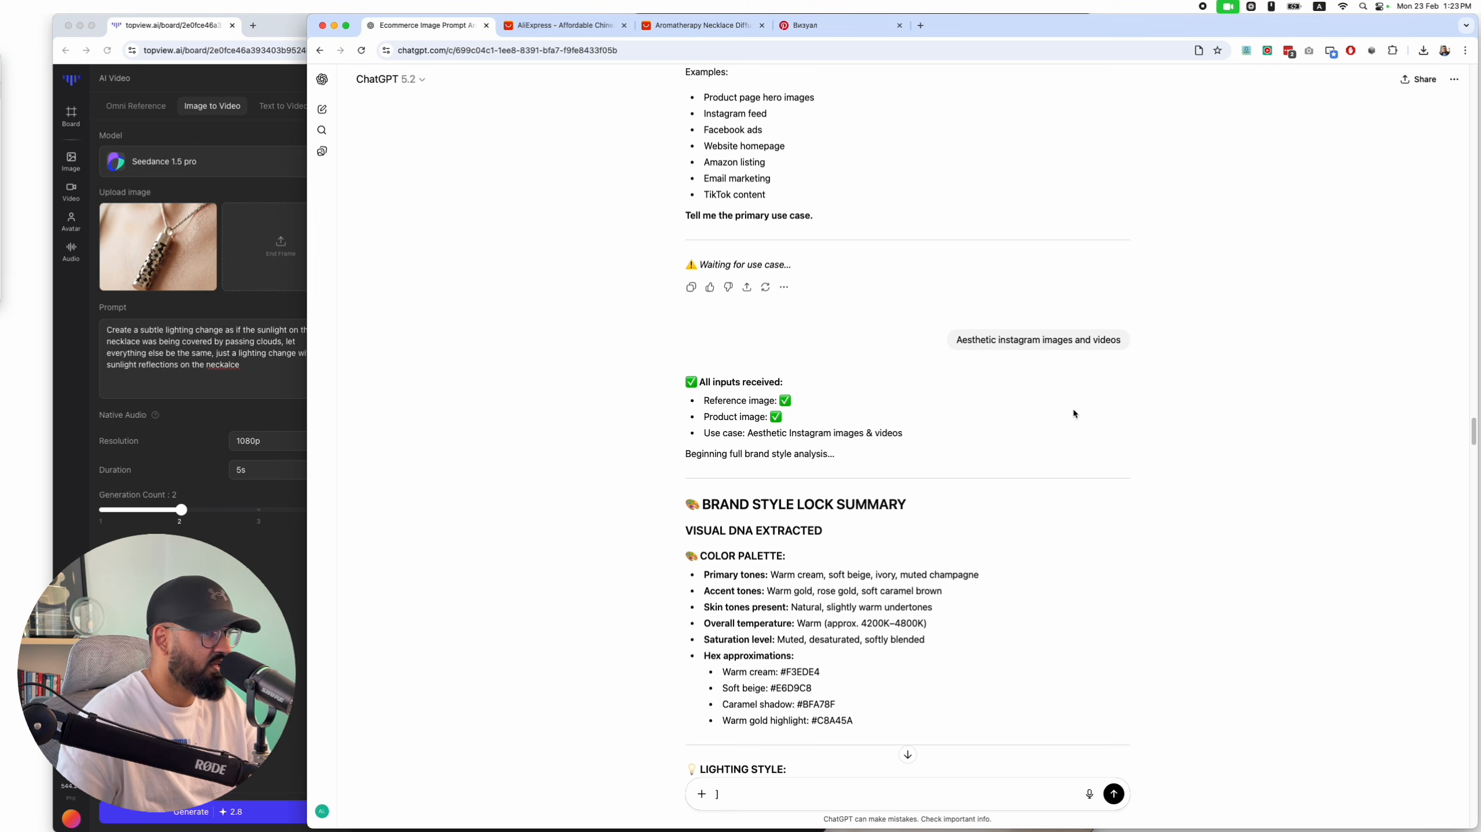
Highlight the "Reference image" line under "All inputs received" and check the matching Pinterest page
{"action": "scroll", "coordinate": [868, 436], "scroll_direction": "down", "scroll_amount": 2}
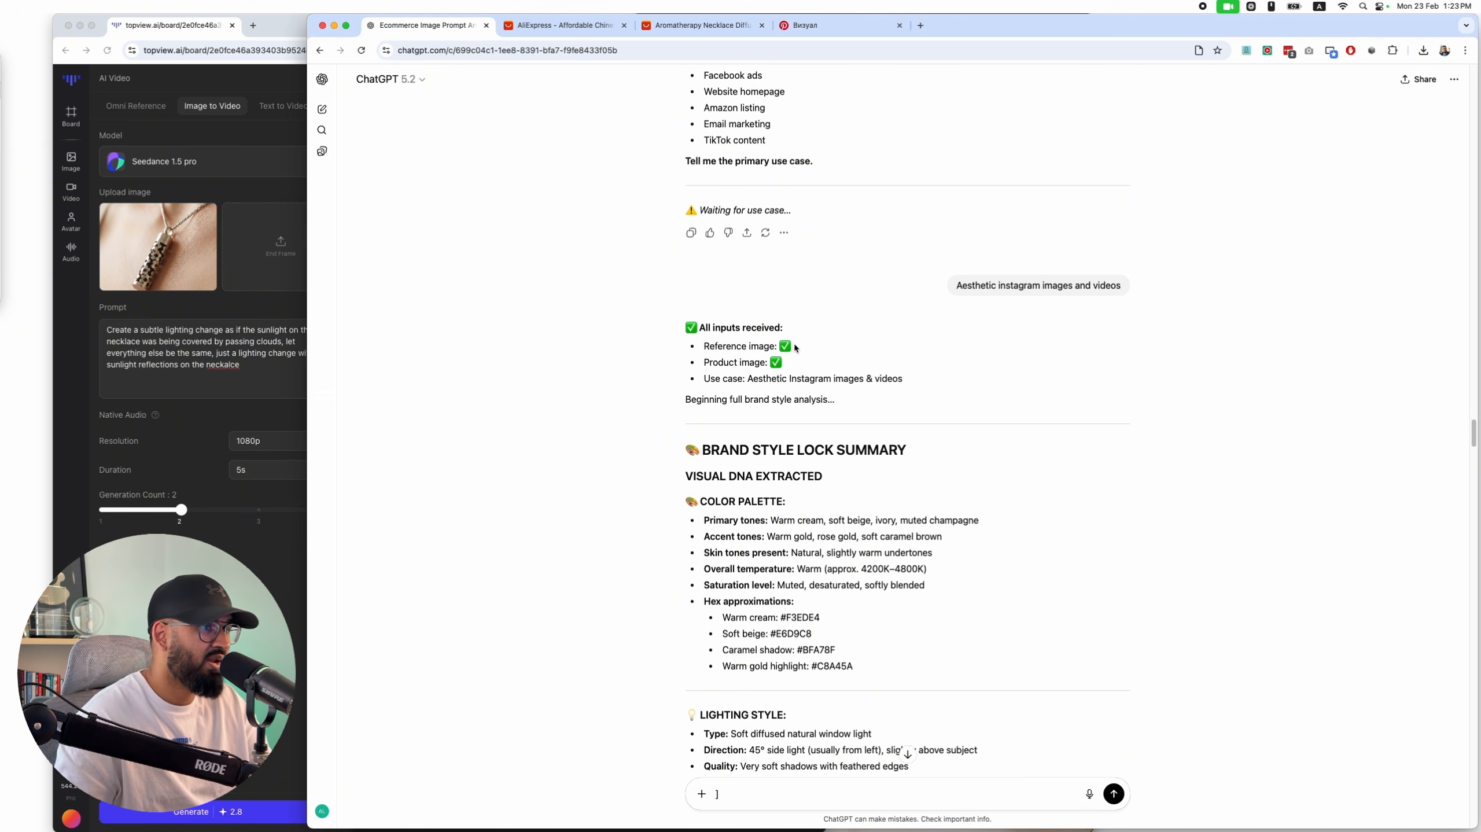
{"action": "left_click_drag", "start_coordinate": [796, 347], "coordinate": [680, 348]}
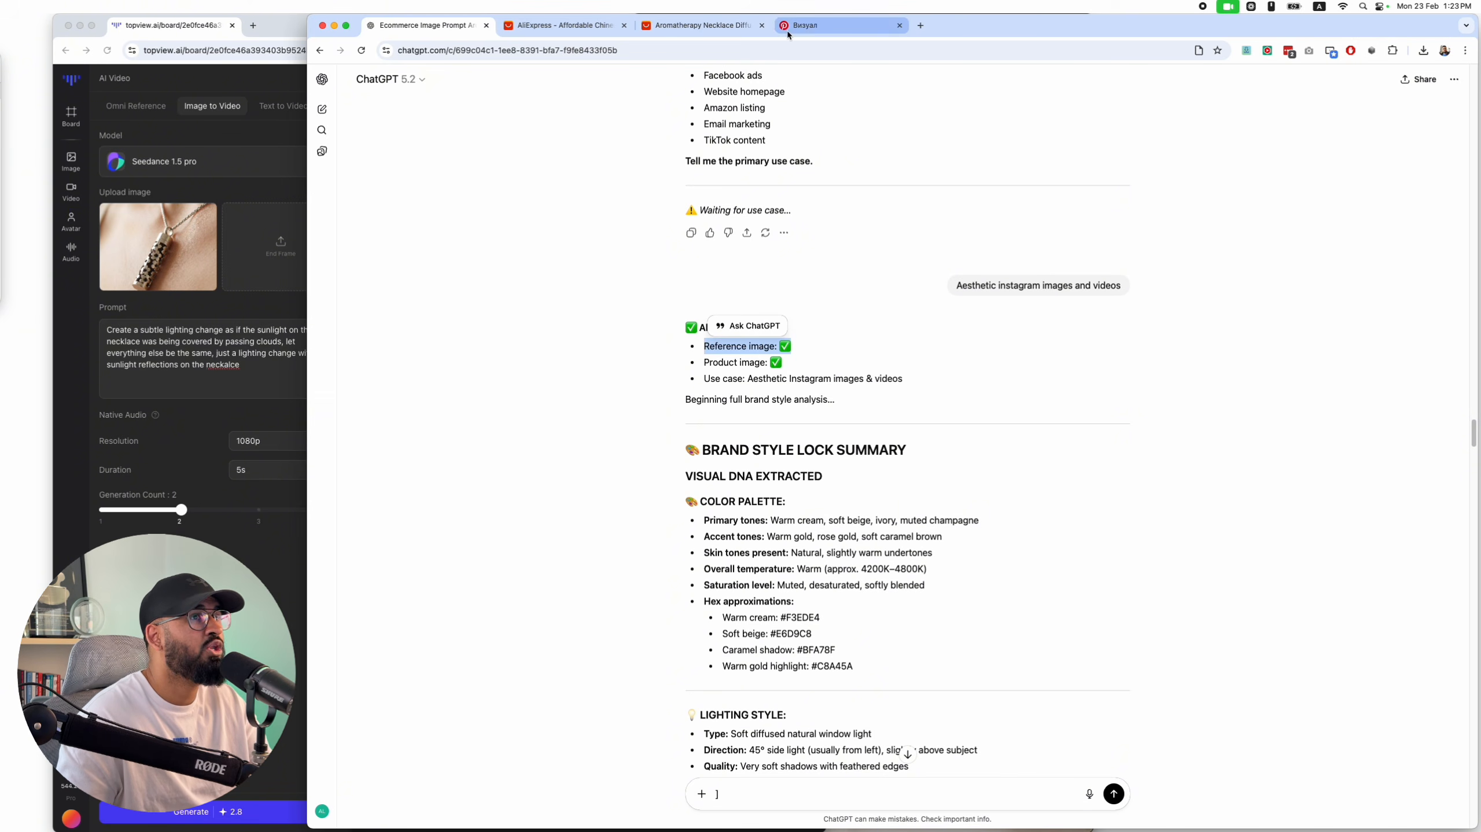
{"action": "left_click", "coordinate": [833, 25]}
{"action": "left_click", "coordinate": [456, 29]}
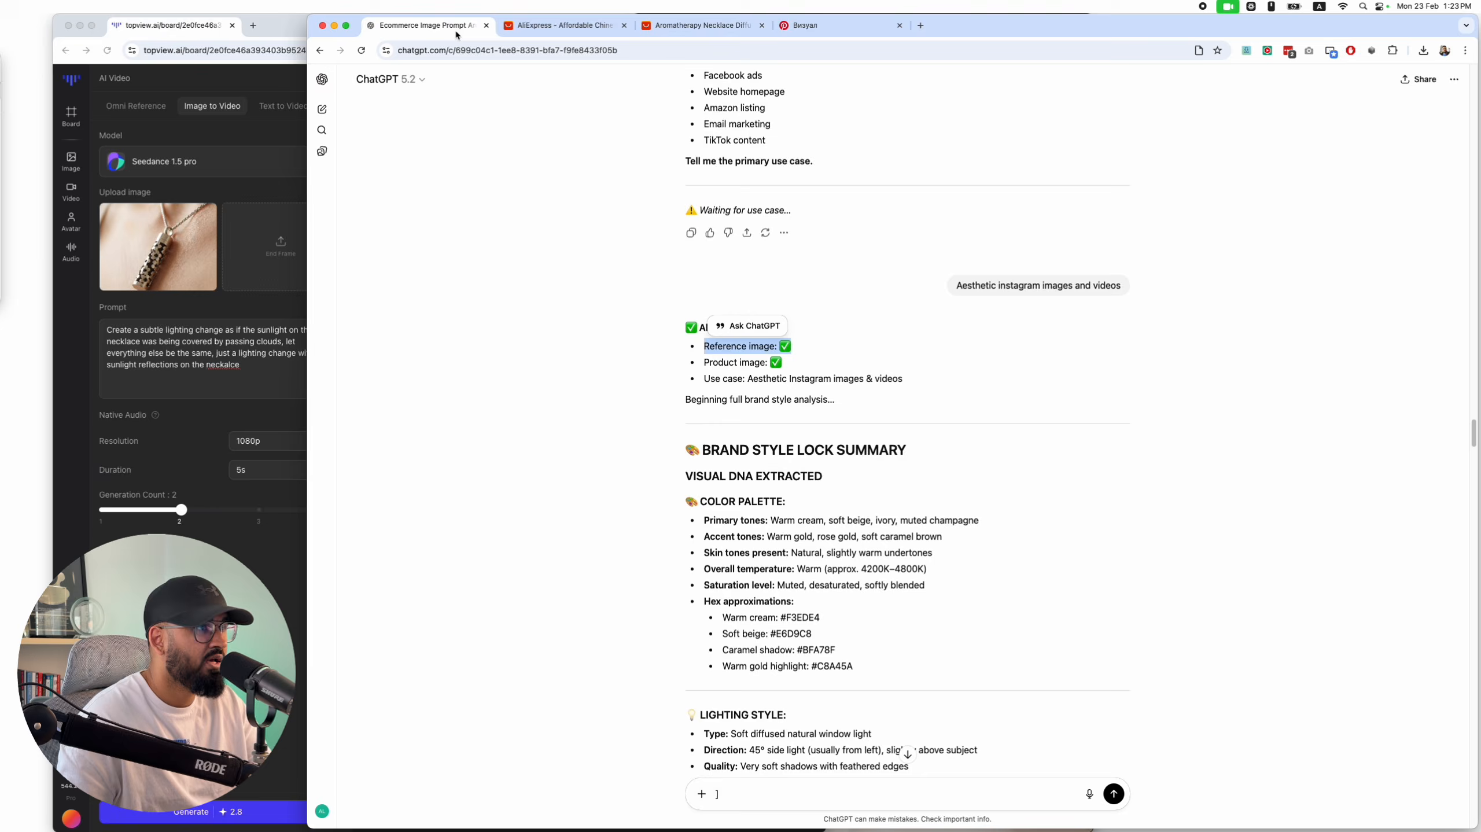
Highlight the "Product image" line in the received inputs and check the necklace's AliExpress page
{"action": "triple_click", "coordinate": [723, 362]}
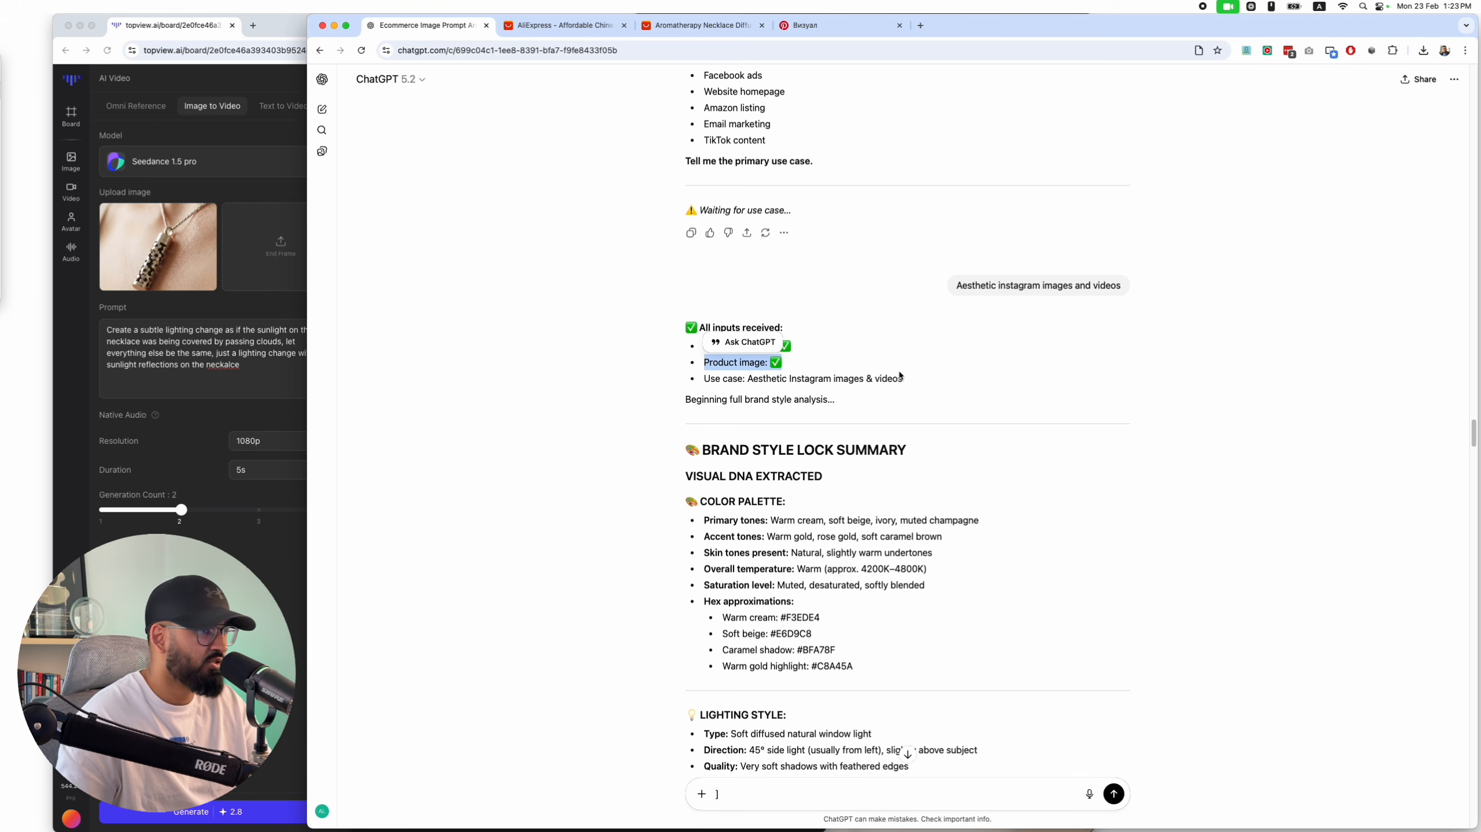
{"action": "left_click", "coordinate": [720, 26]}
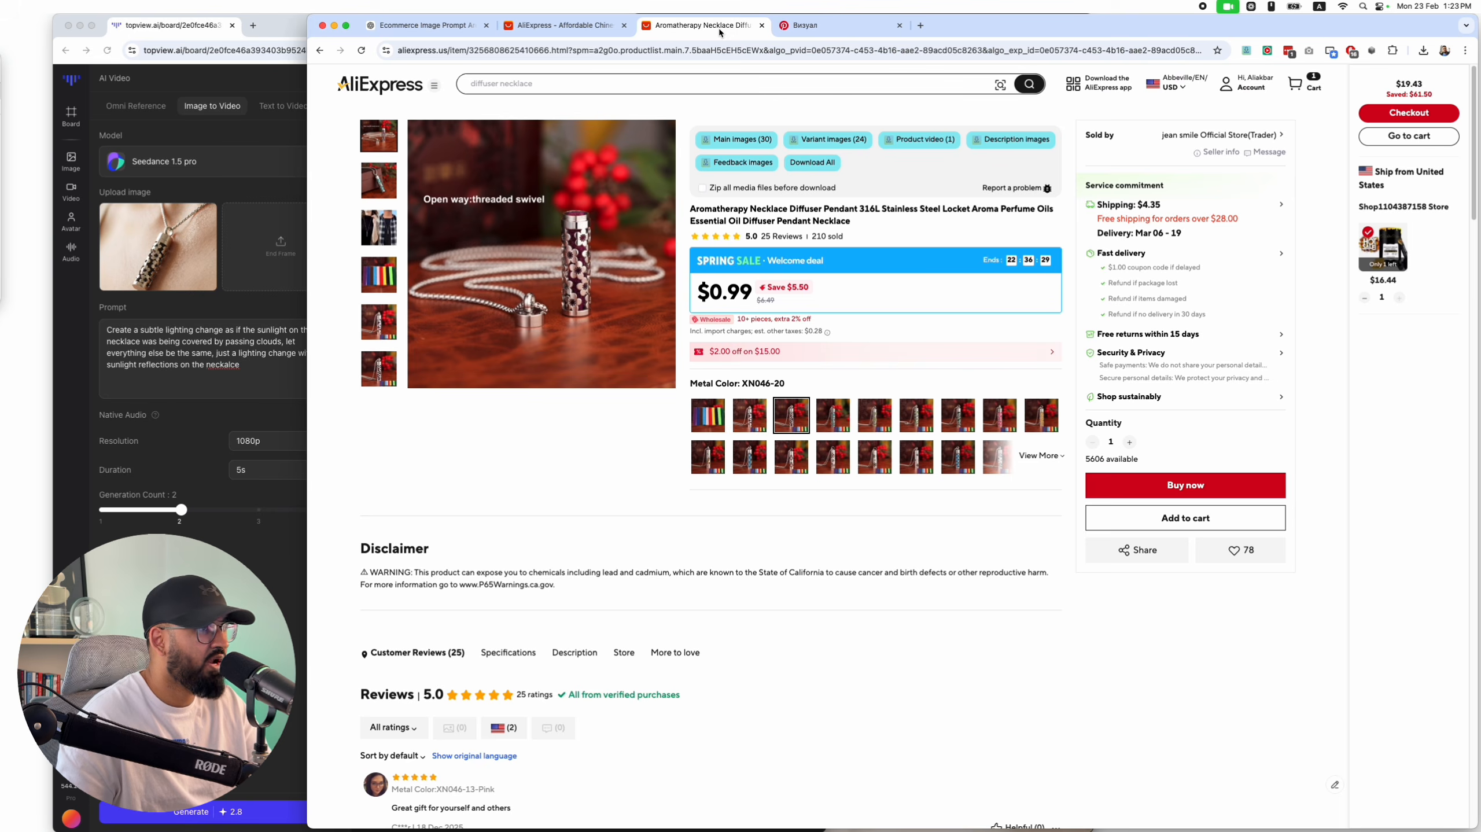
{"action": "left_click", "coordinate": [422, 27]}
Highlight the use case line "Aesthetic Instagram images & videos" in the received inputs, then clear the selection
{"action": "left_click_drag", "start_coordinate": [906, 379], "coordinate": [701, 375]}
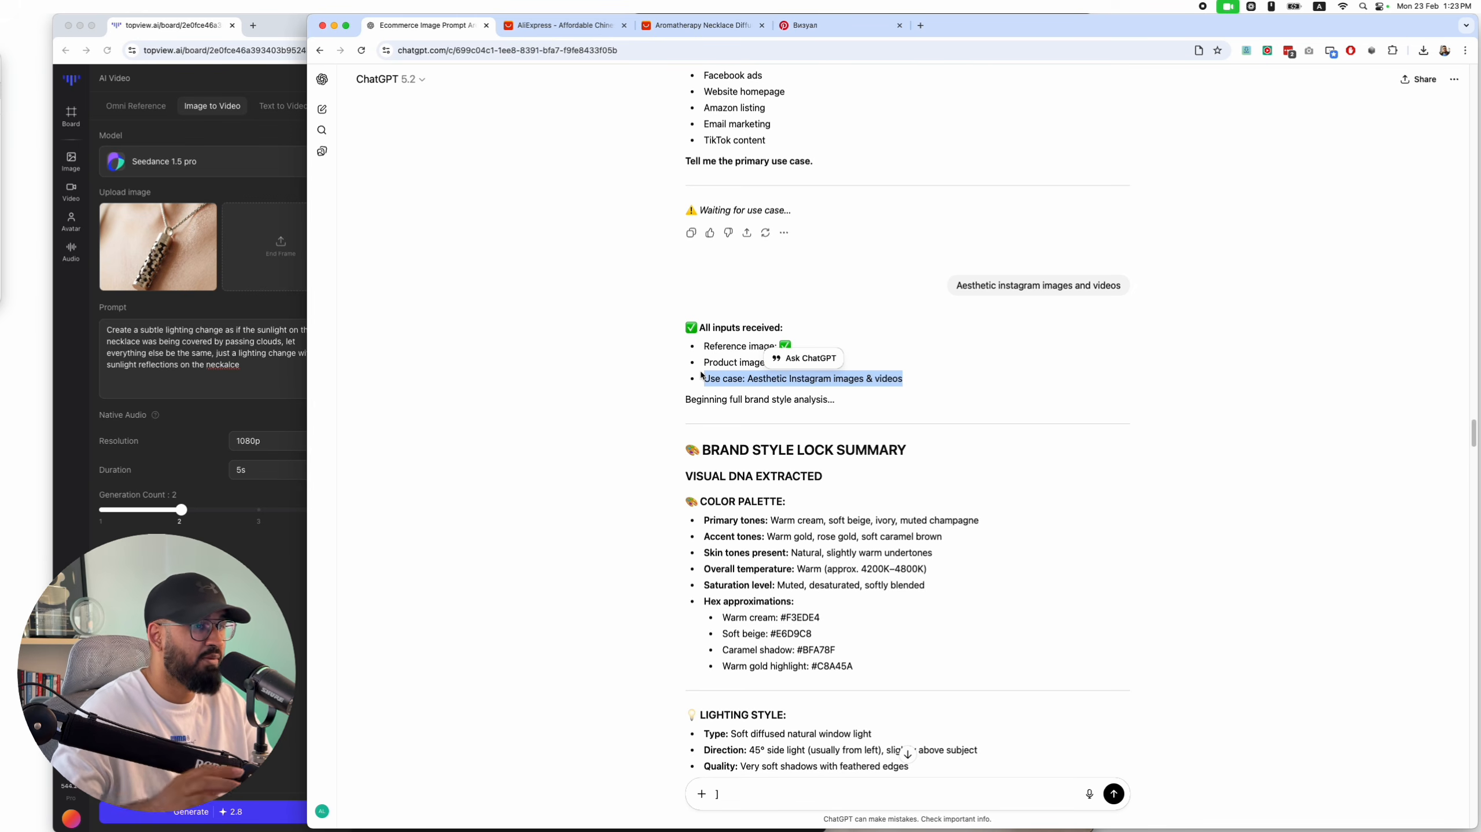
{"action": "left_click", "coordinate": [863, 396]}
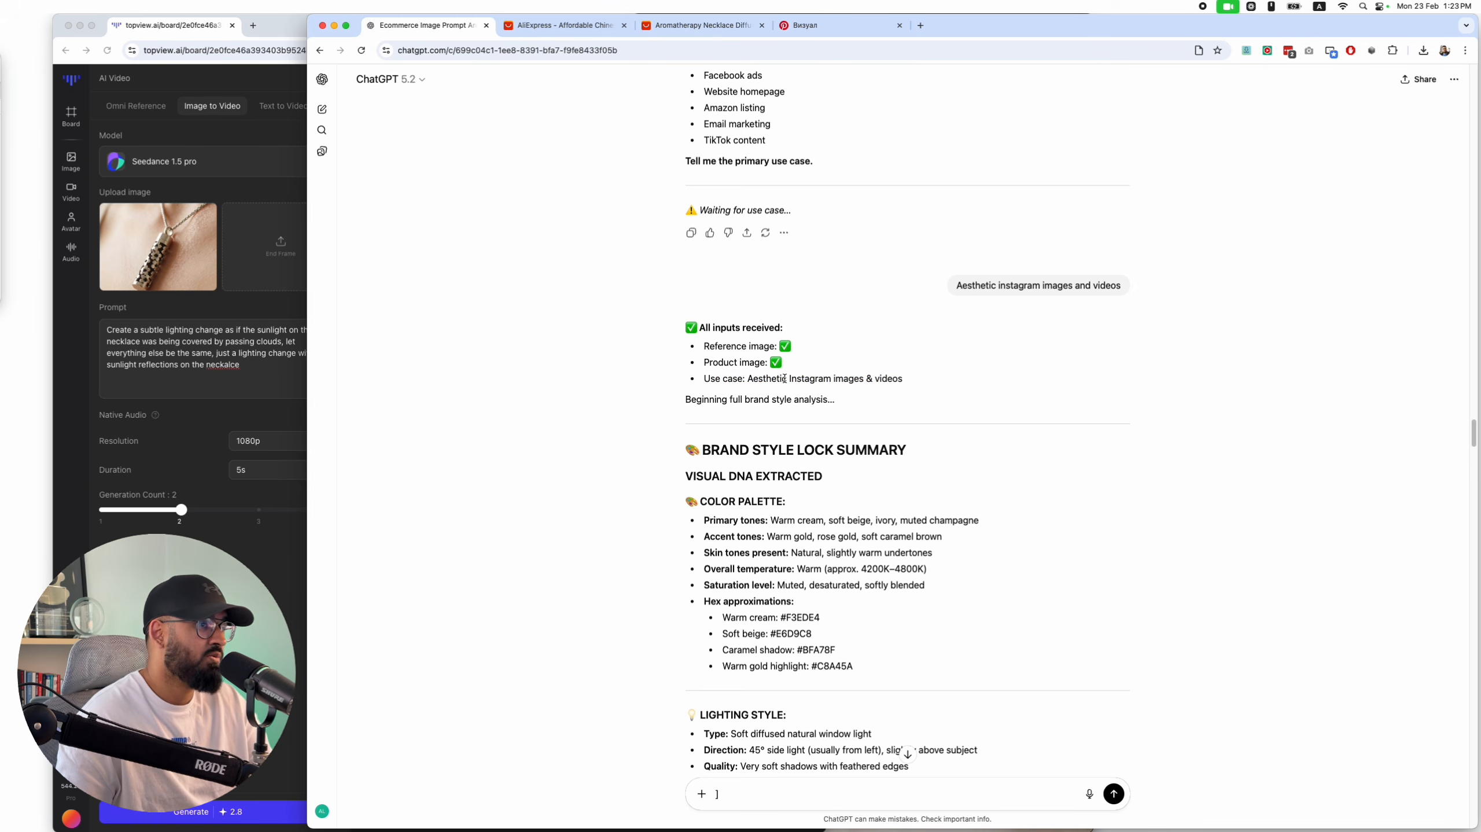
{"action": "left_click_drag", "start_coordinate": [747, 382], "coordinate": [904, 391]}
{"action": "left_click", "coordinate": [867, 410]}
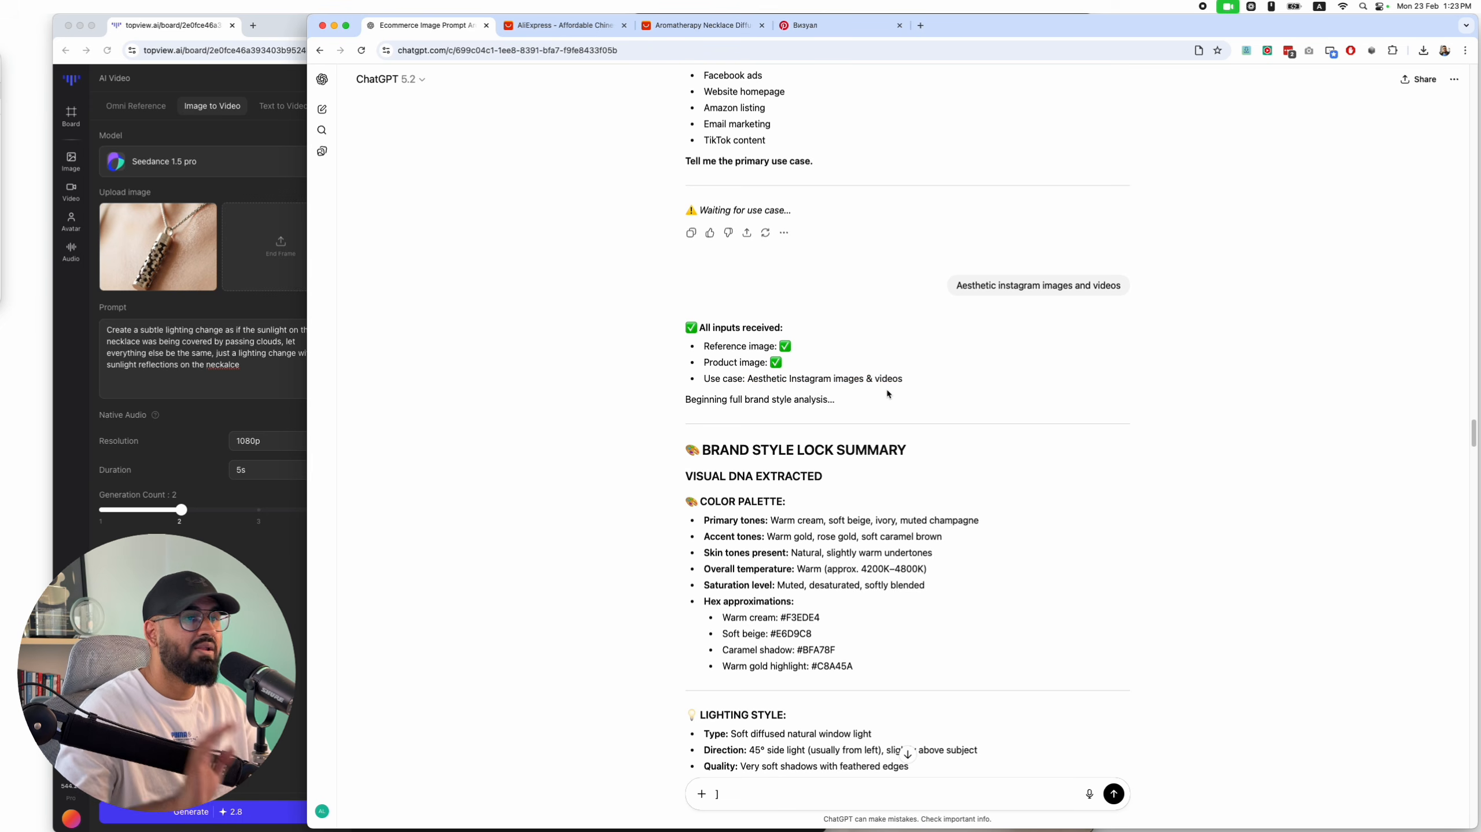
Examine the "BRAND STYLE LOCK SUMMARY", highlighting its color palette and lighting style sections
{"action": "scroll", "coordinate": [911, 394], "scroll_direction": "down", "scroll_amount": 2}
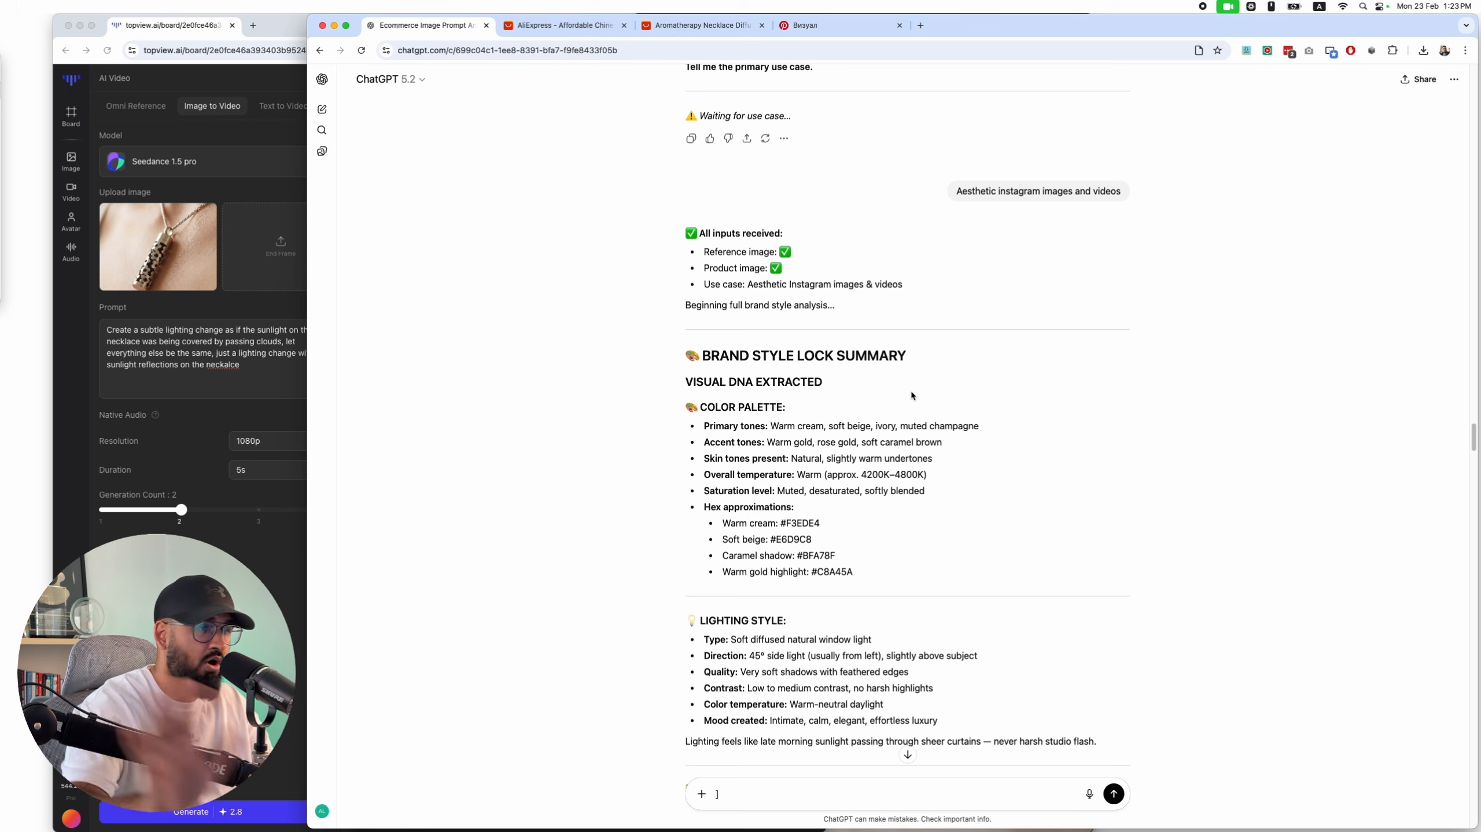
{"action": "scroll", "coordinate": [912, 395], "scroll_direction": "down", "scroll_amount": 1}
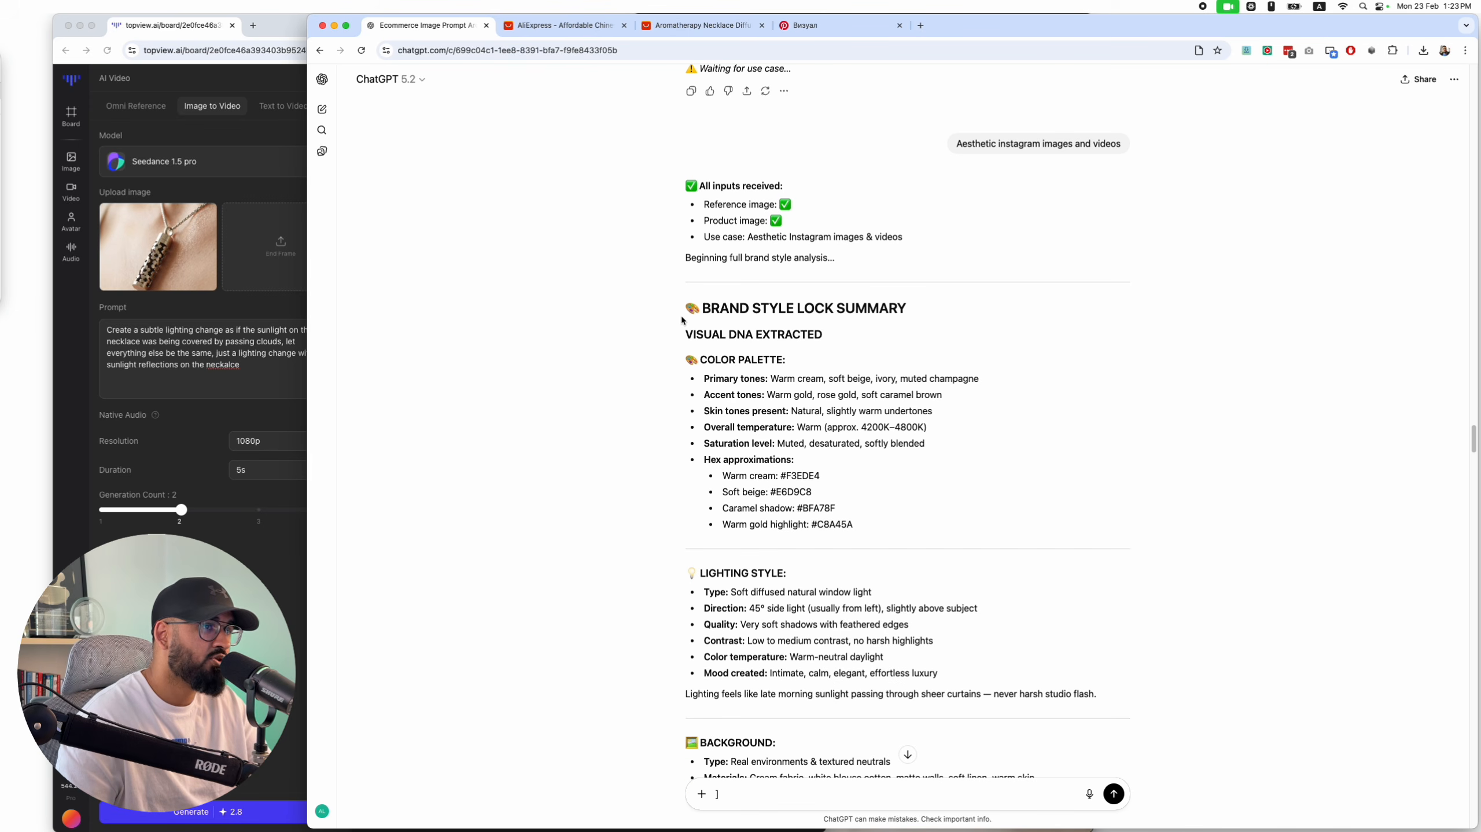
{"action": "scroll", "coordinate": [706, 310], "scroll_direction": "down", "scroll_amount": 6}
{"action": "scroll", "coordinate": [709, 315], "scroll_direction": "up", "scroll_amount": 3}
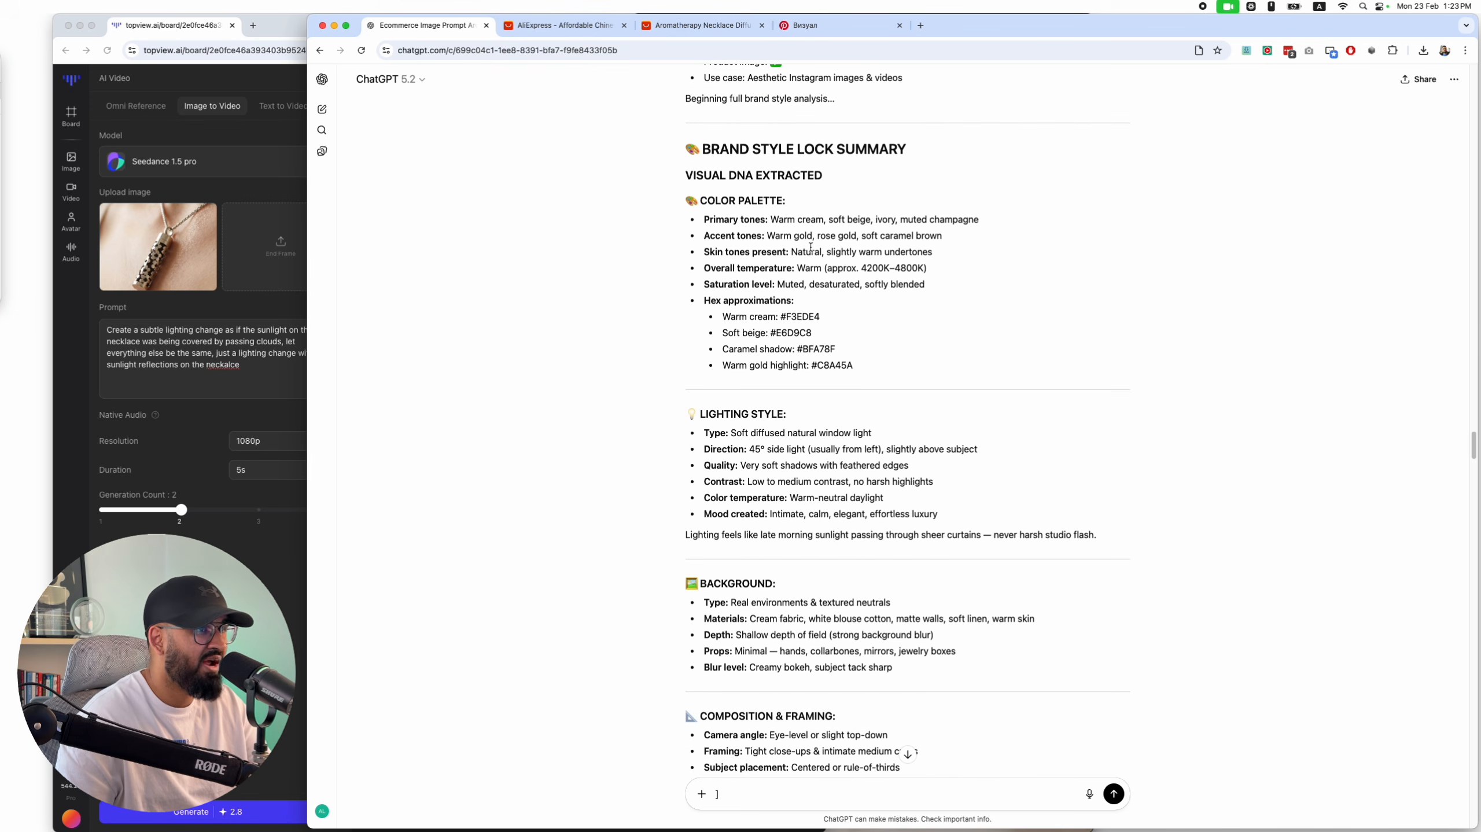
{"action": "scroll", "coordinate": [810, 247], "scroll_direction": "down", "scroll_amount": 1}
{"action": "left_click_drag", "start_coordinate": [930, 362], "coordinate": [640, 170]}
{"action": "scroll", "coordinate": [868, 359], "scroll_direction": "down", "scroll_amount": 1}
{"action": "left_click_drag", "start_coordinate": [716, 364], "coordinate": [891, 448]}
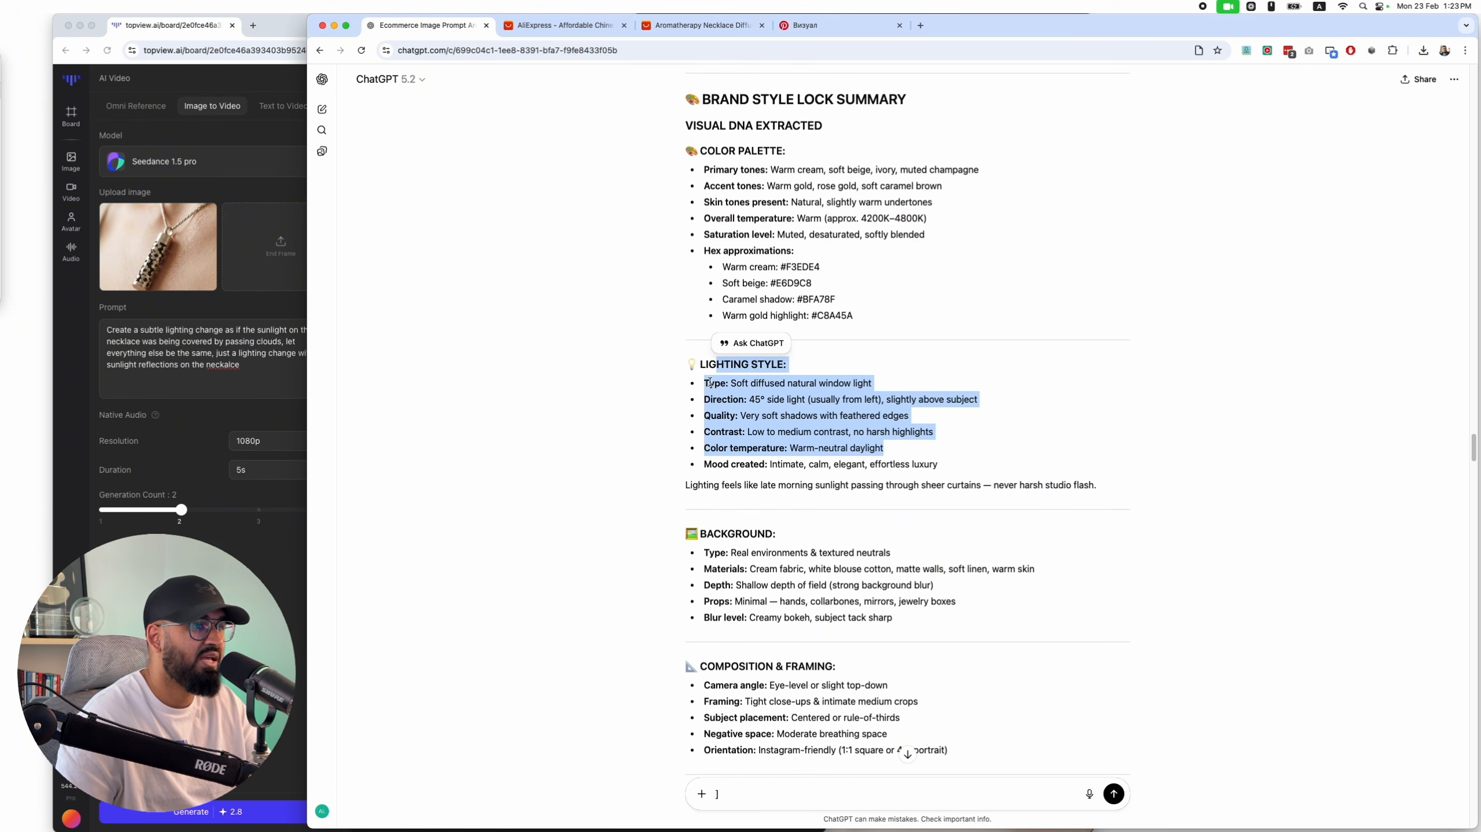
Read the background, composition, shadows, texture and mood sections through to the style summary paragraph
{"action": "scroll", "coordinate": [902, 513], "scroll_direction": "down", "scroll_amount": 5}
{"action": "scroll", "coordinate": [902, 529], "scroll_direction": "down", "scroll_amount": 10}
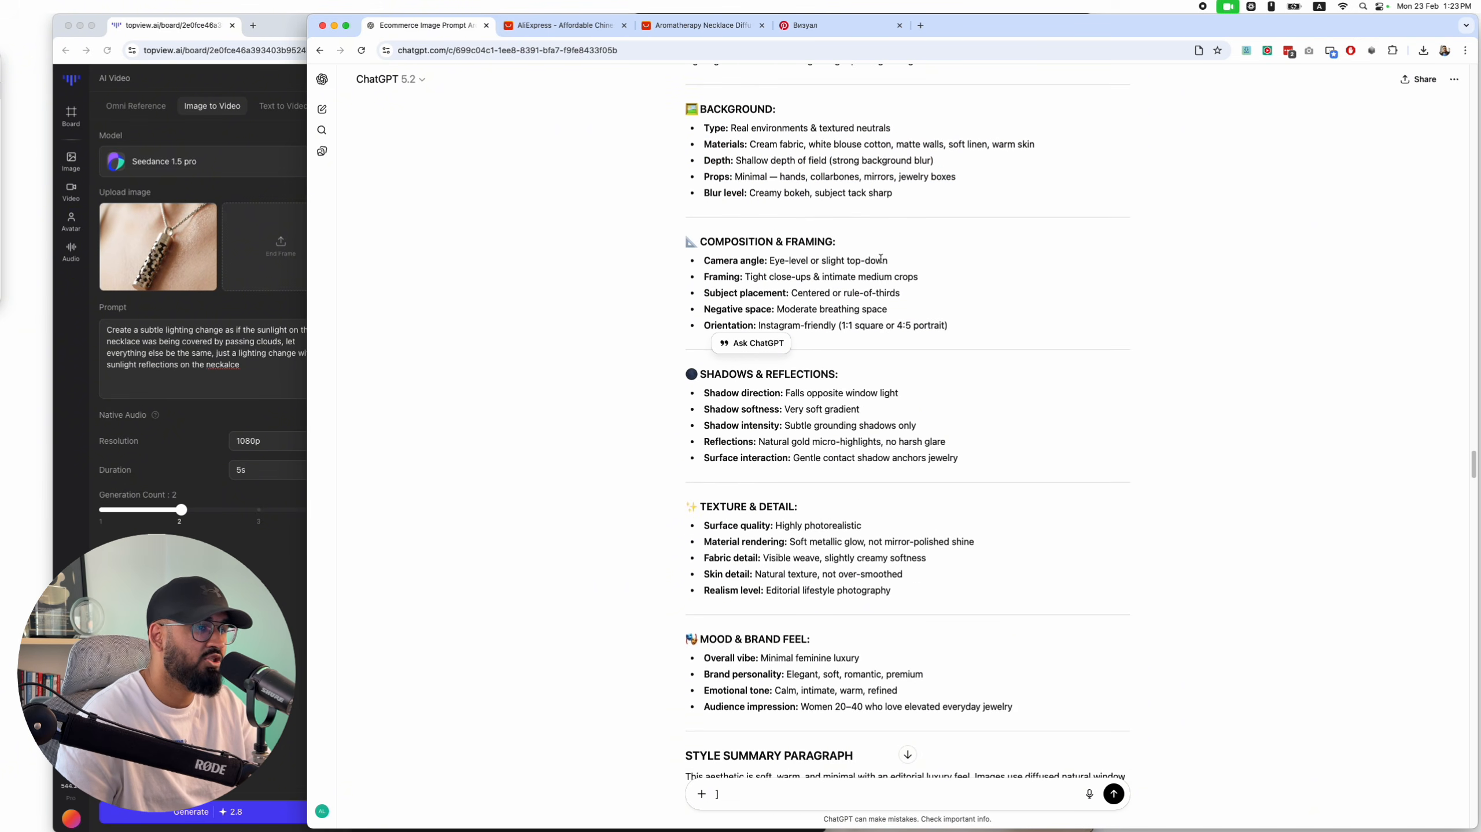
{"action": "scroll", "coordinate": [878, 275], "scroll_direction": "up", "scroll_amount": 1}
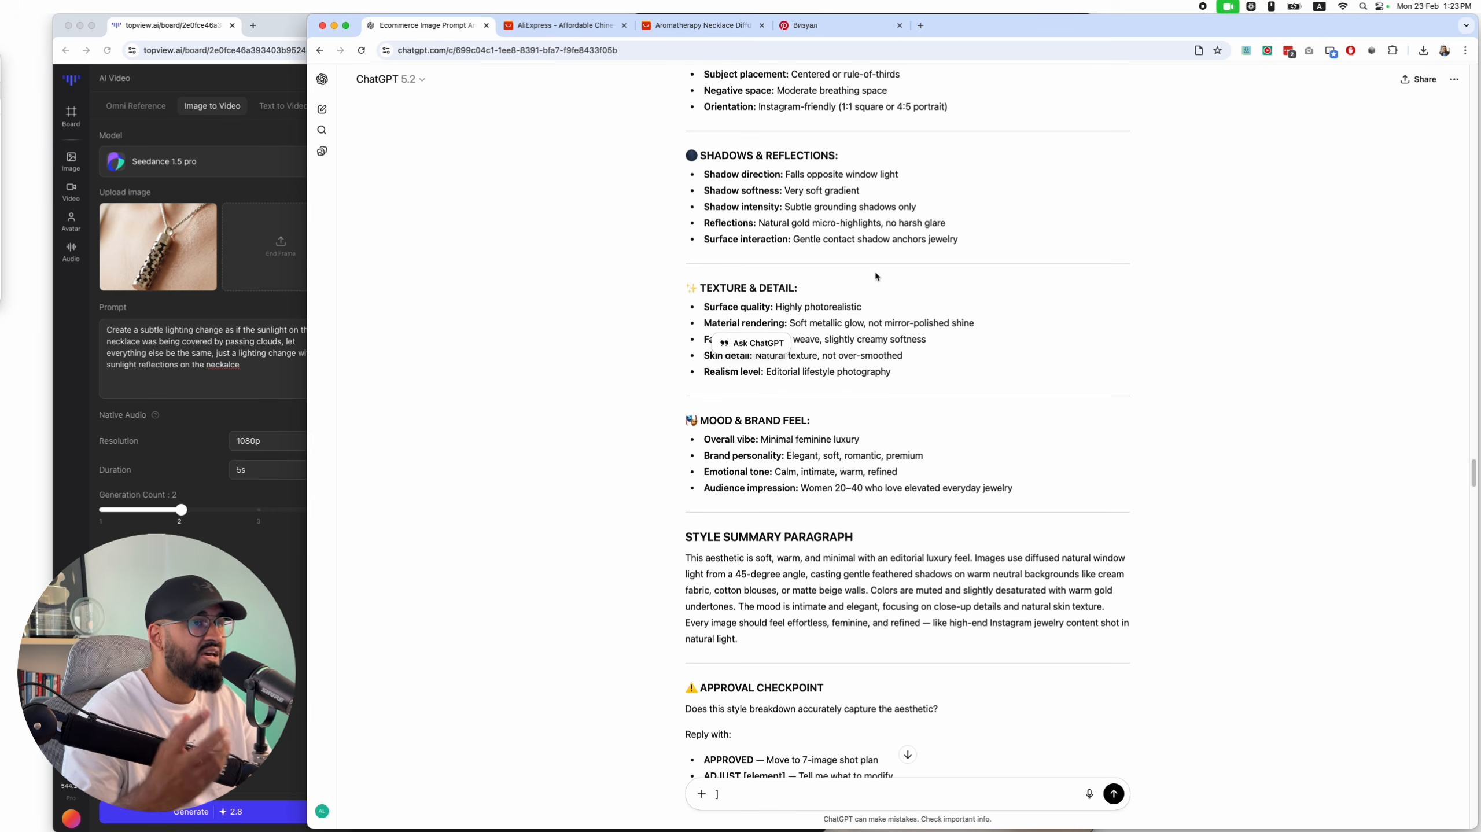
{"action": "scroll", "coordinate": [800, 489], "scroll_direction": "down", "scroll_amount": 5}
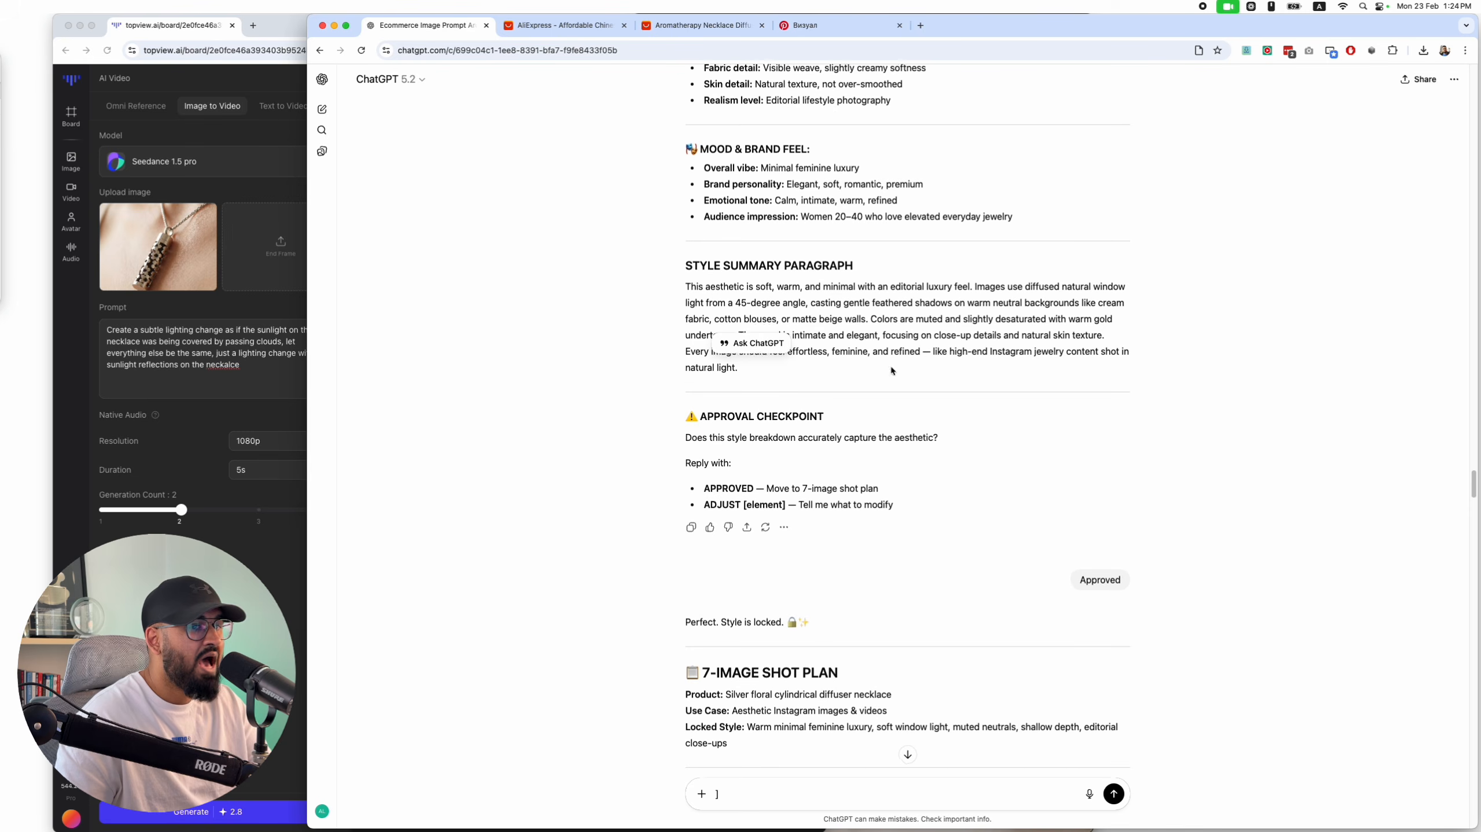
Highlight "APPROVED — Move to 7-image shot plan" at the approval checkpoint and recheck the style breakdown above it
{"action": "left_click_drag", "start_coordinate": [879, 487], "coordinate": [705, 489]}
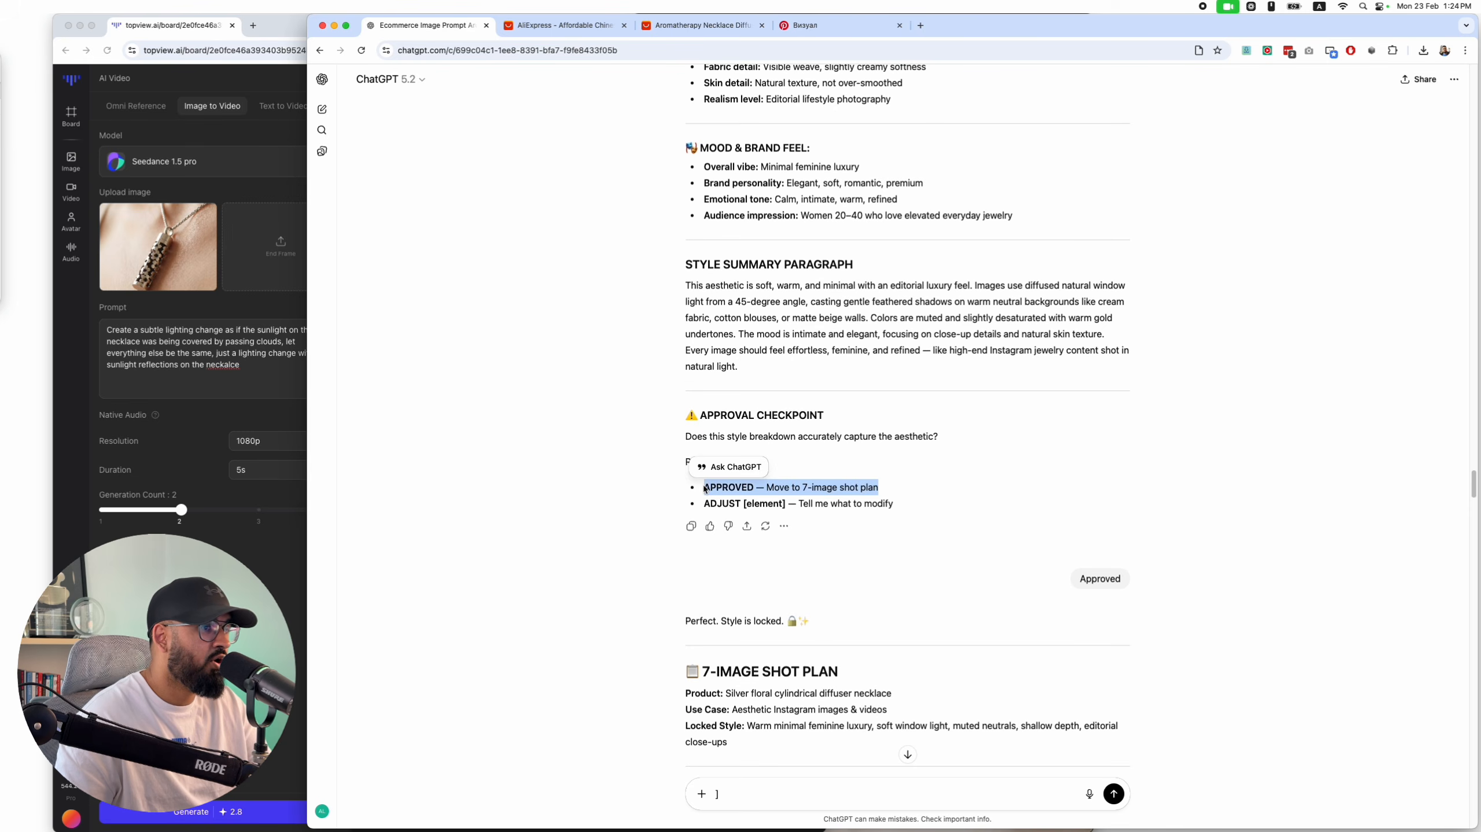
{"action": "left_click", "coordinate": [922, 491]}
{"action": "scroll", "coordinate": [826, 286], "scroll_direction": "up", "scroll_amount": 10}
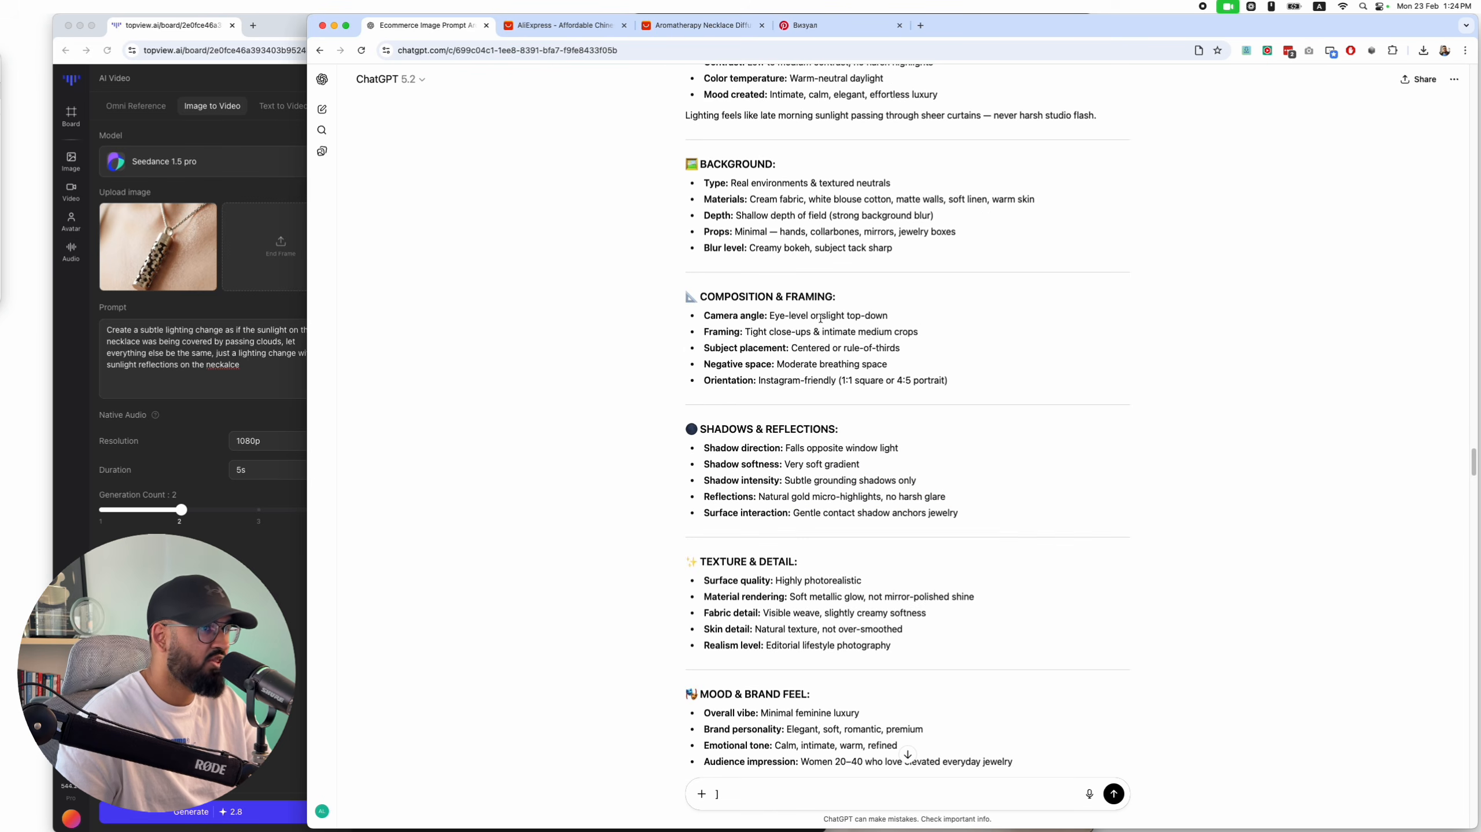
{"action": "scroll", "coordinate": [990, 408], "scroll_direction": "down", "scroll_amount": 10}
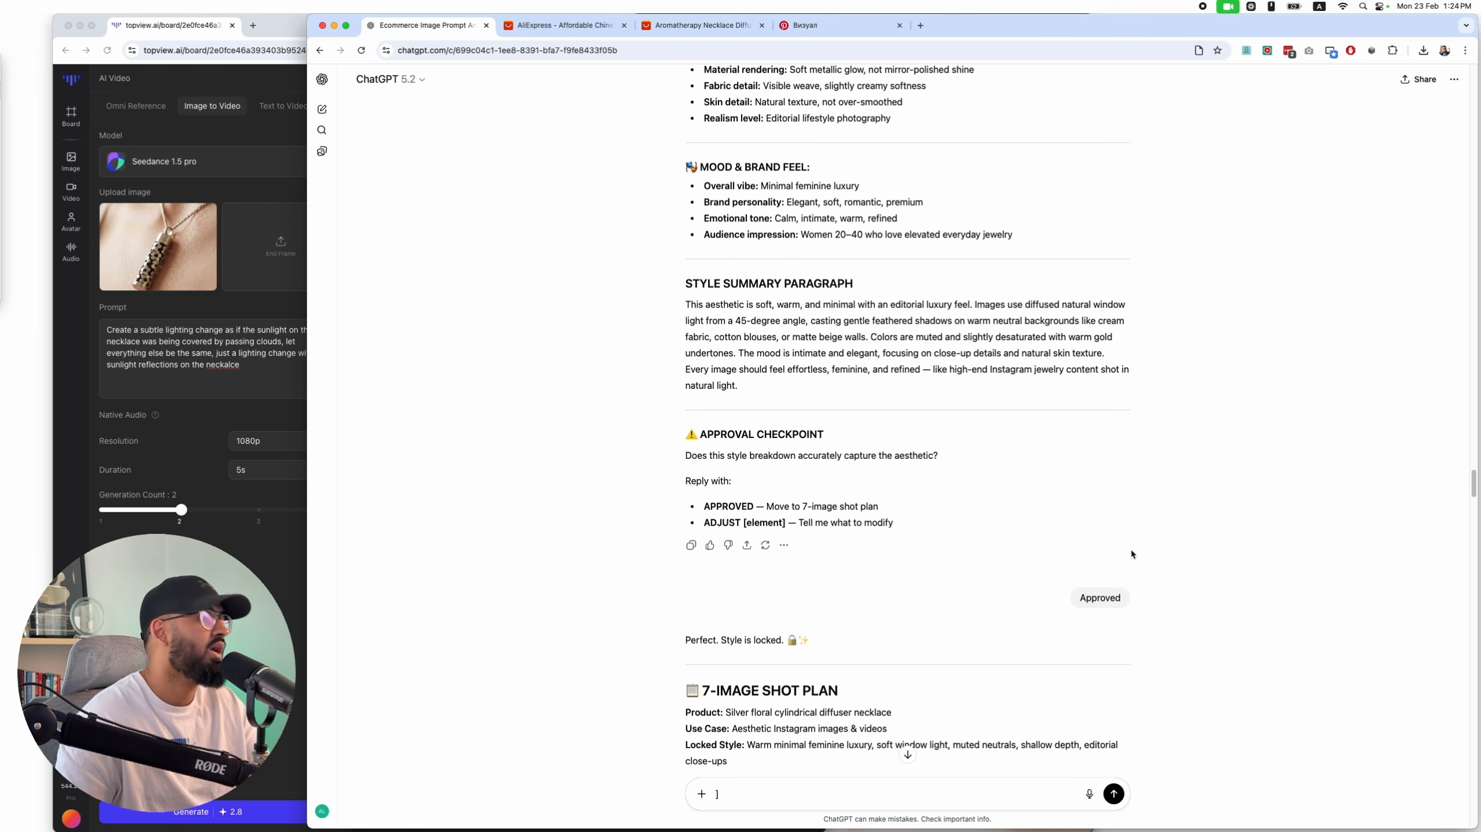
Highlight the "7-IMAGE SHOT PLAN" heading and look back at the "Approved" reply that precedes it
{"action": "scroll", "coordinate": [1132, 554], "scroll_direction": "down", "scroll_amount": 8}
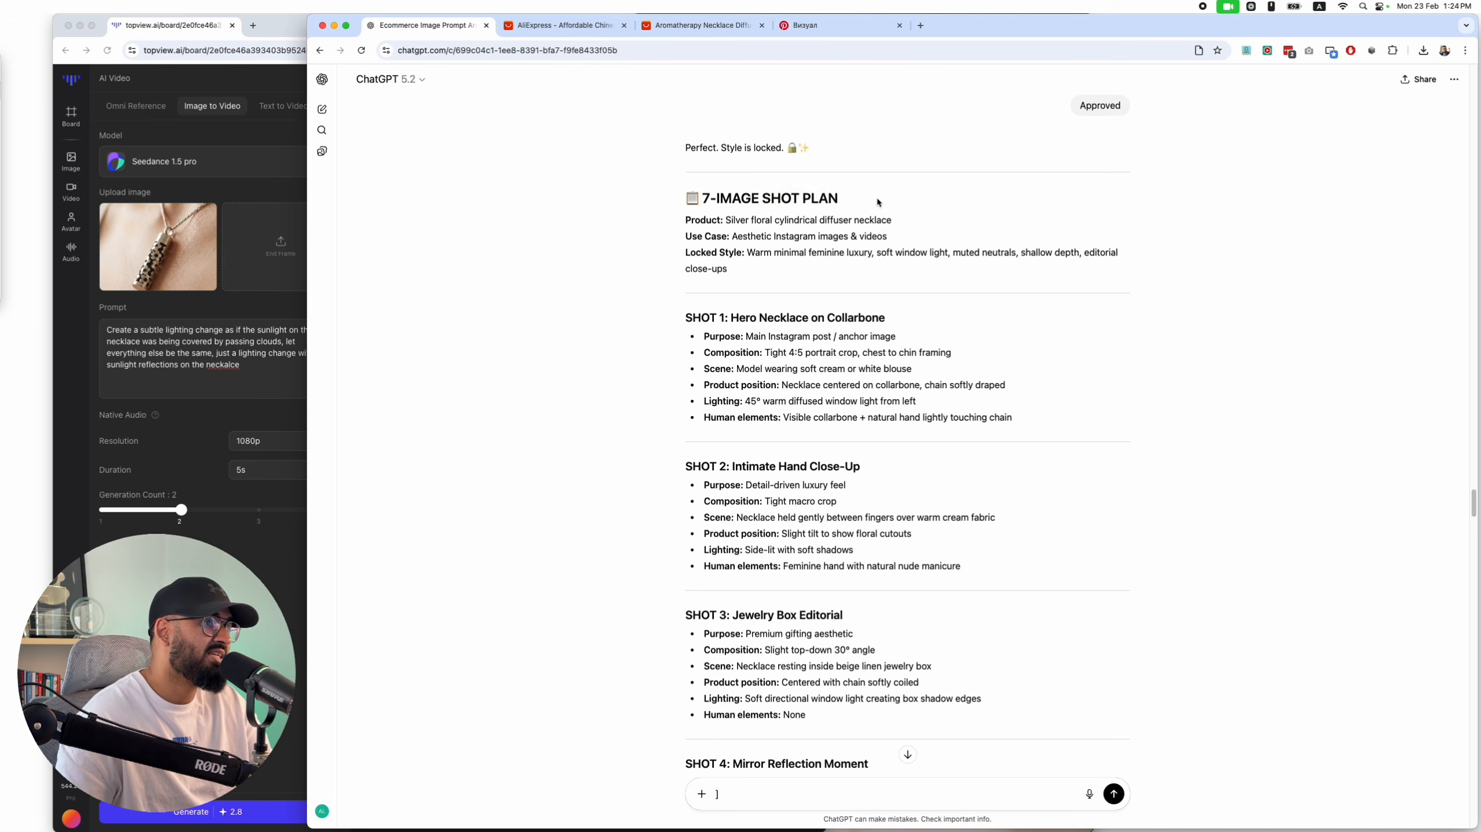
{"action": "left_click_drag", "start_coordinate": [878, 202], "coordinate": [685, 199]}
{"action": "scroll", "coordinate": [1019, 326], "scroll_direction": "up", "scroll_amount": 5}
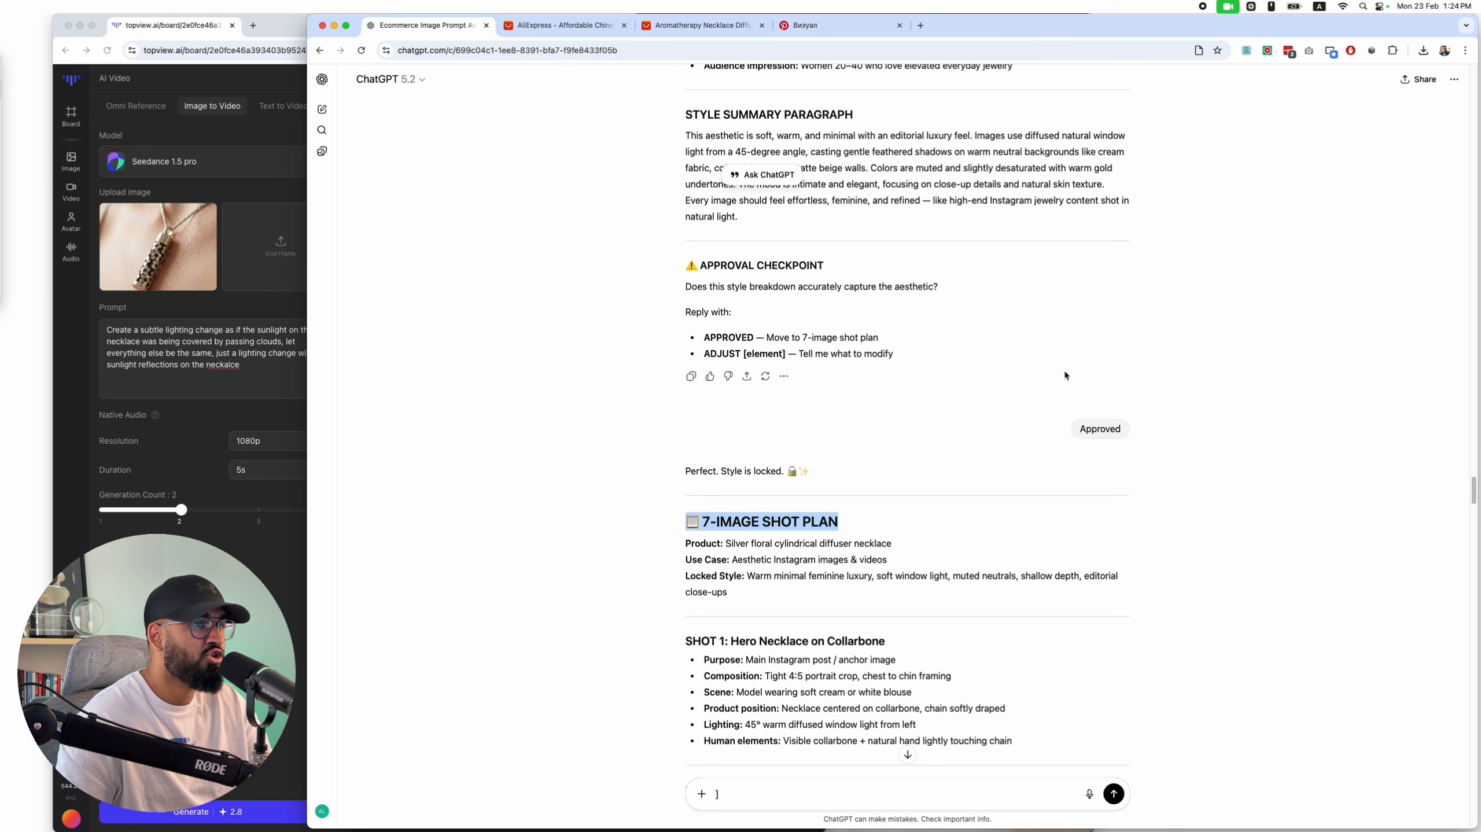
{"action": "scroll", "coordinate": [858, 223], "scroll_direction": "down", "scroll_amount": 5}
{"action": "left_click", "coordinate": [842, 297]}
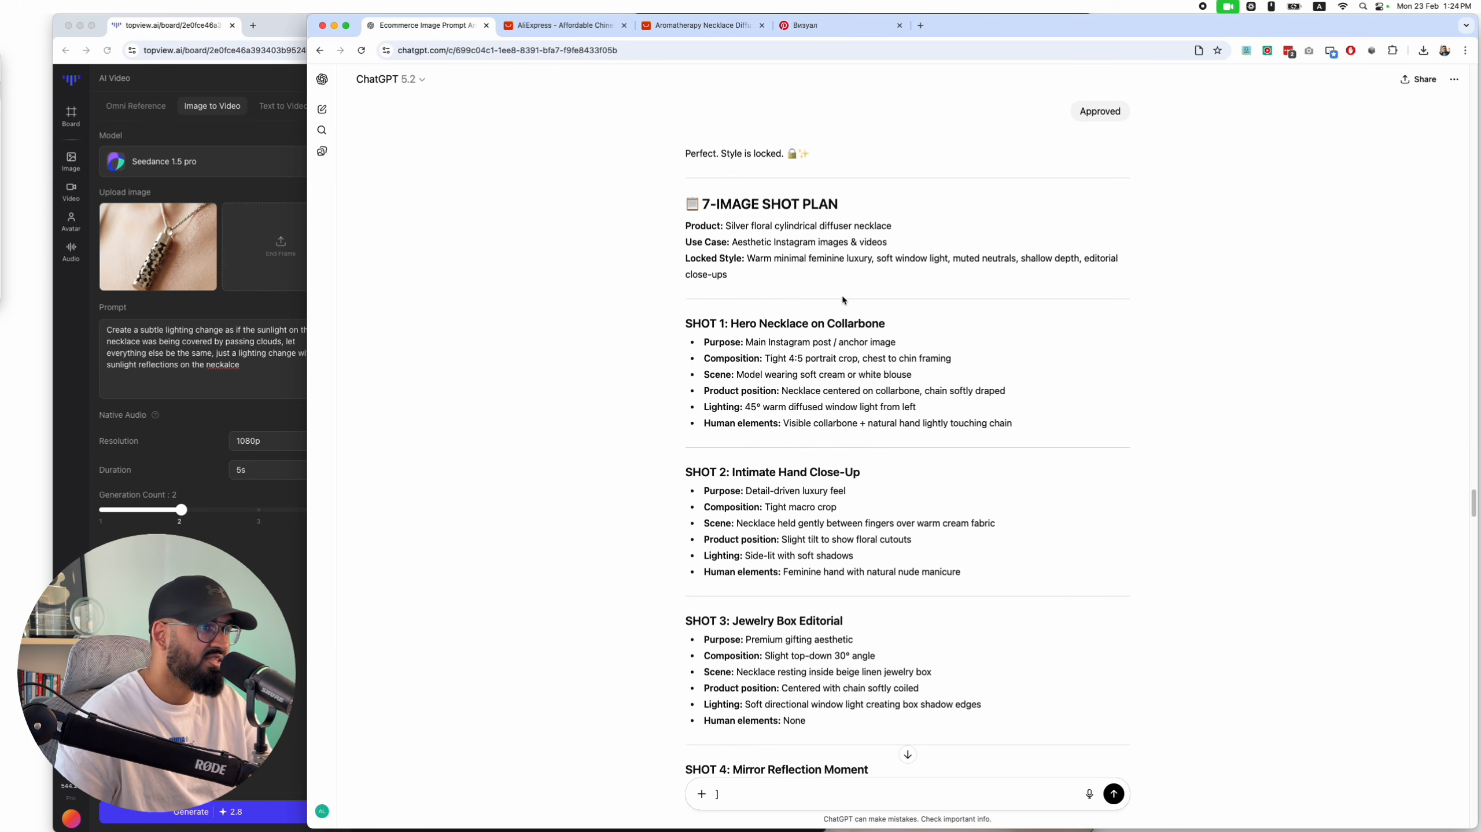
Review the first three planned shots, highlighting the hero necklace, intimate hand close-up and jewelry box editorial headings
{"action": "scroll", "coordinate": [842, 296], "scroll_direction": "down", "scroll_amount": 4}
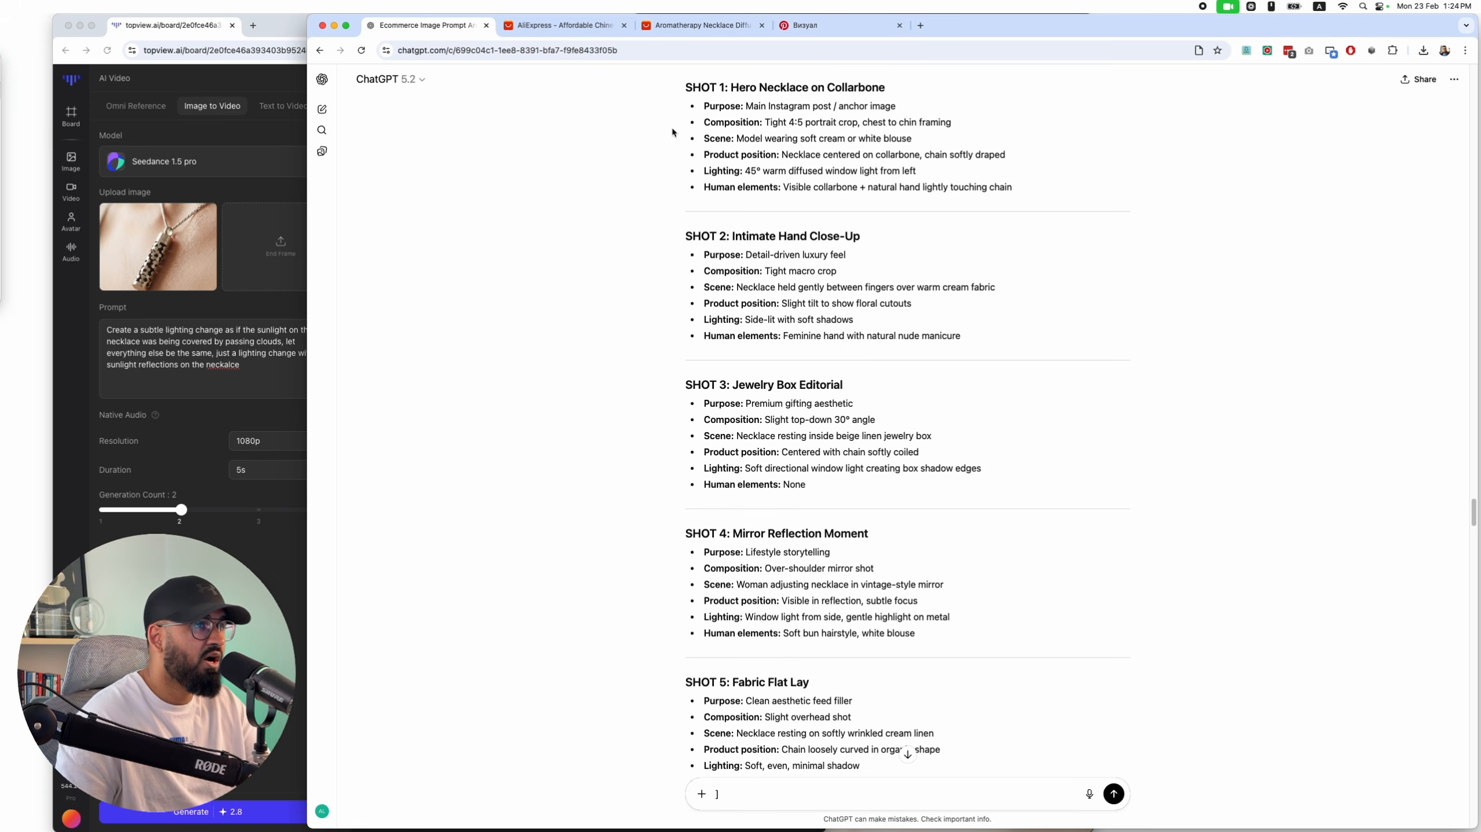
{"action": "left_click_drag", "start_coordinate": [683, 87], "coordinate": [830, 86]}
{"action": "left_click_drag", "start_coordinate": [679, 235], "coordinate": [787, 236]}
{"action": "scroll", "coordinate": [920, 273], "scroll_direction": "down", "scroll_amount": 2}
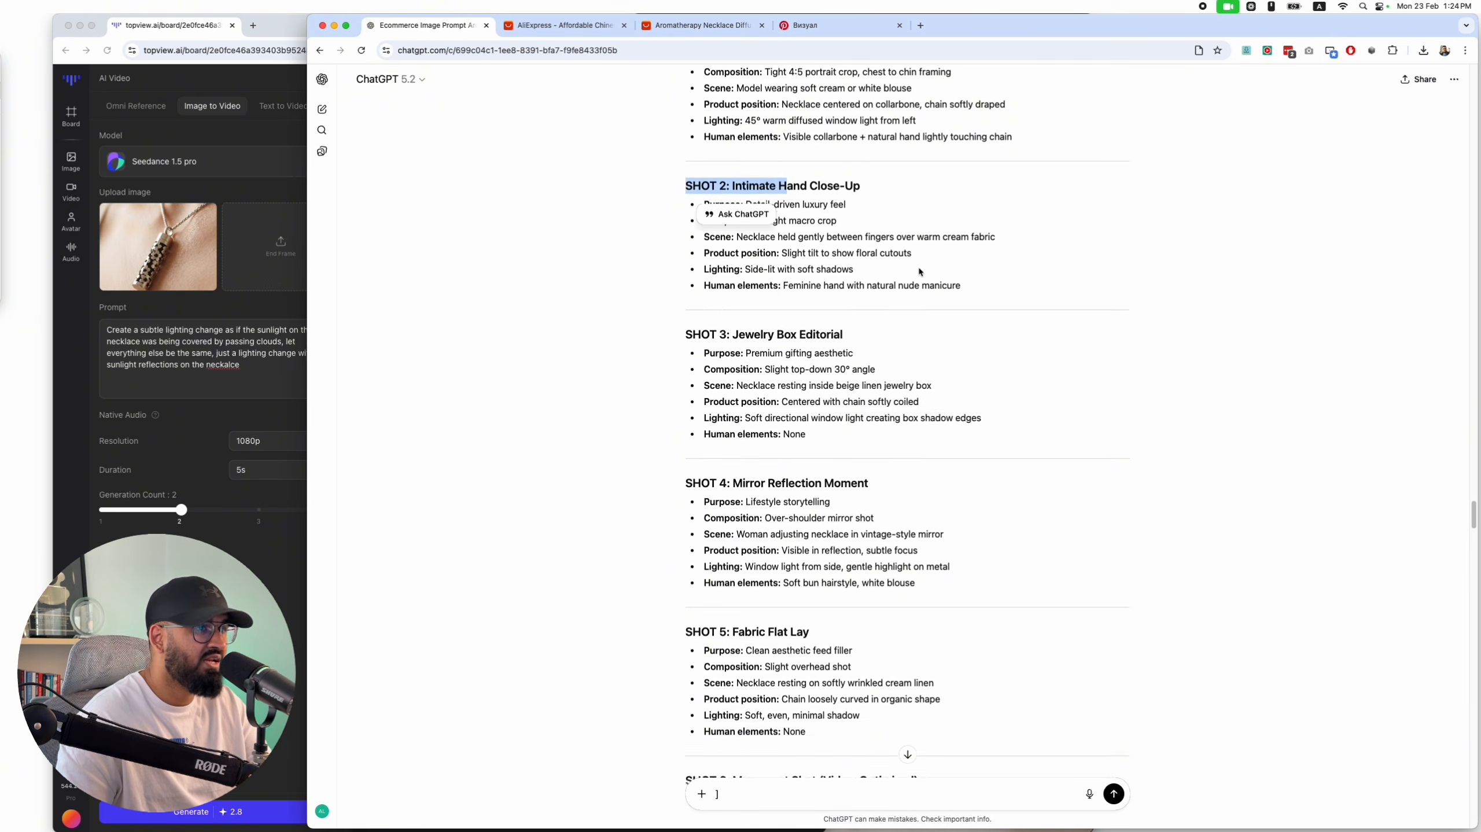
{"action": "left_click_drag", "start_coordinate": [679, 263], "coordinate": [807, 264]}
Highlight the "SHOT 4: Mirror Reflection Moment" and "SHOT 5: Fabric Flat Lay" headings and view the remaining shots
{"action": "scroll", "coordinate": [846, 360], "scroll_direction": "down", "scroll_amount": 1}
{"action": "left_click_drag", "start_coordinate": [683, 390], "coordinate": [919, 382]}
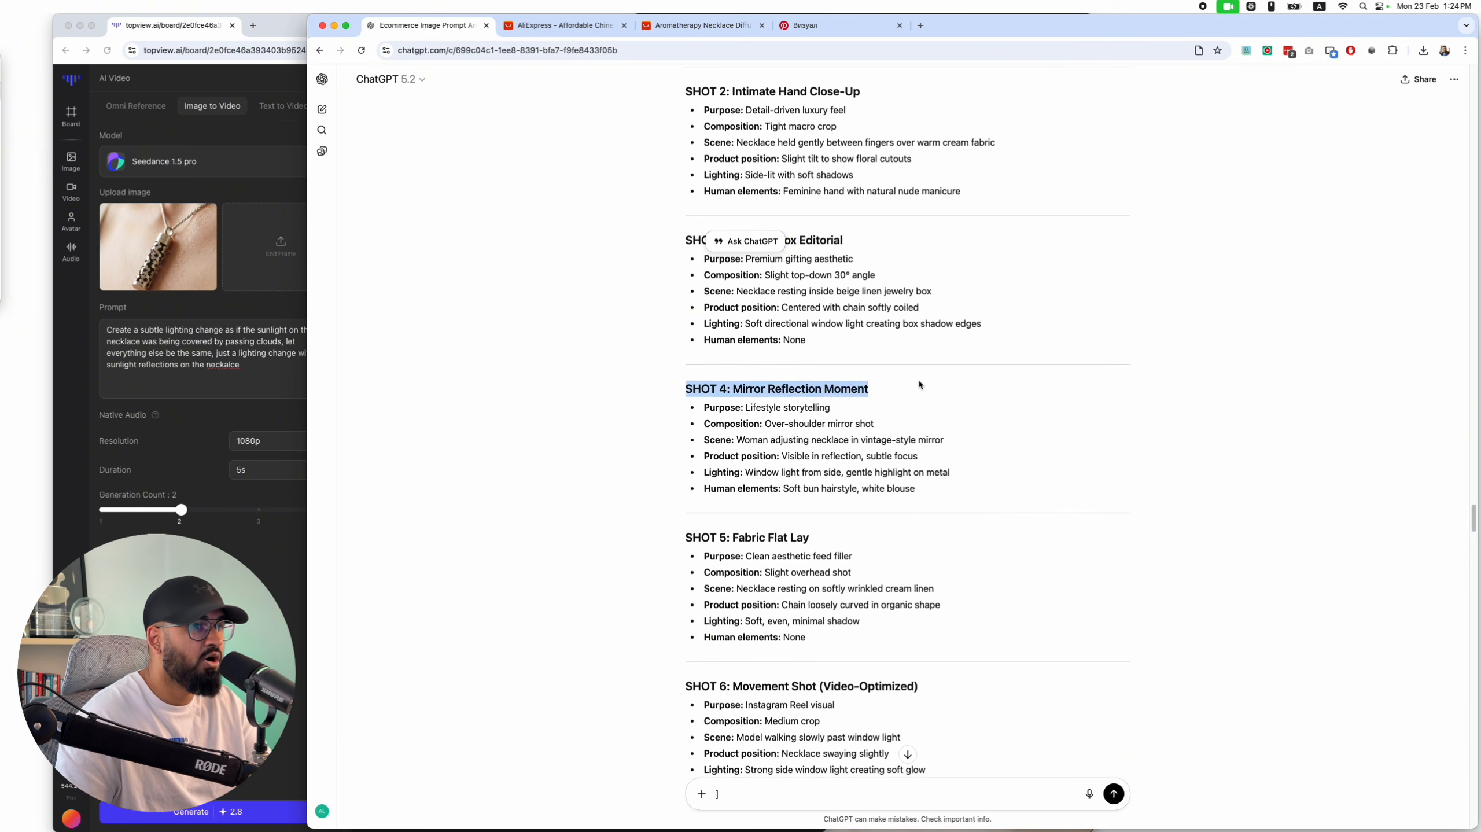
{"action": "left_click", "coordinate": [919, 383]}
{"action": "scroll", "coordinate": [775, 406], "scroll_direction": "down", "scroll_amount": 2}
{"action": "left_click_drag", "start_coordinate": [701, 414], "coordinate": [809, 414]}
{"action": "scroll", "coordinate": [761, 289], "scroll_direction": "down", "scroll_amount": 2}
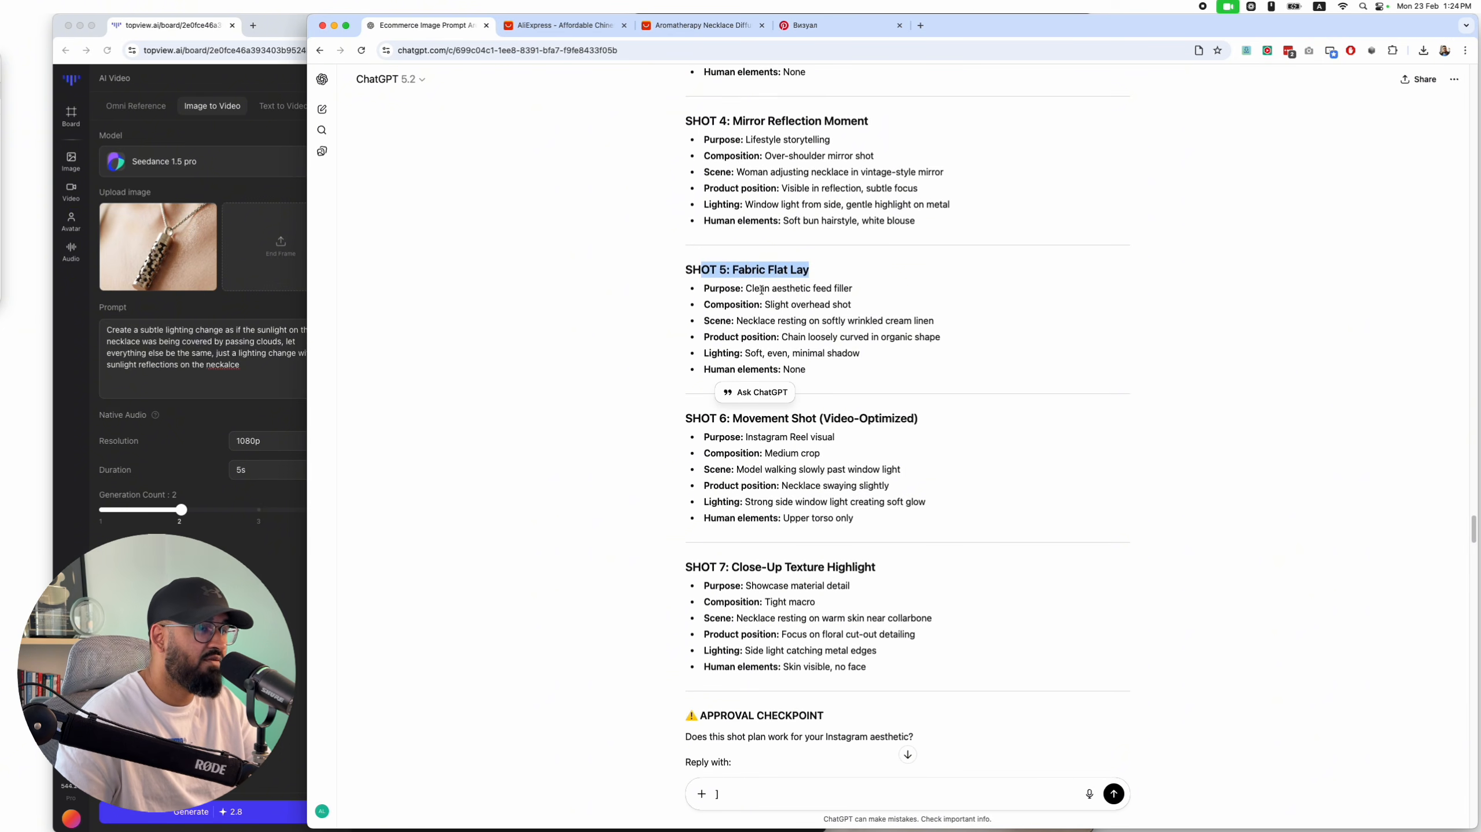
Review the 7-image shot plan from Shot 1 through Shot 7 and continue to its approval checkpoint
{"action": "scroll", "coordinate": [782, 283], "scroll_direction": "down", "scroll_amount": 4}
{"action": "scroll", "coordinate": [808, 353], "scroll_direction": "up", "scroll_amount": 5}
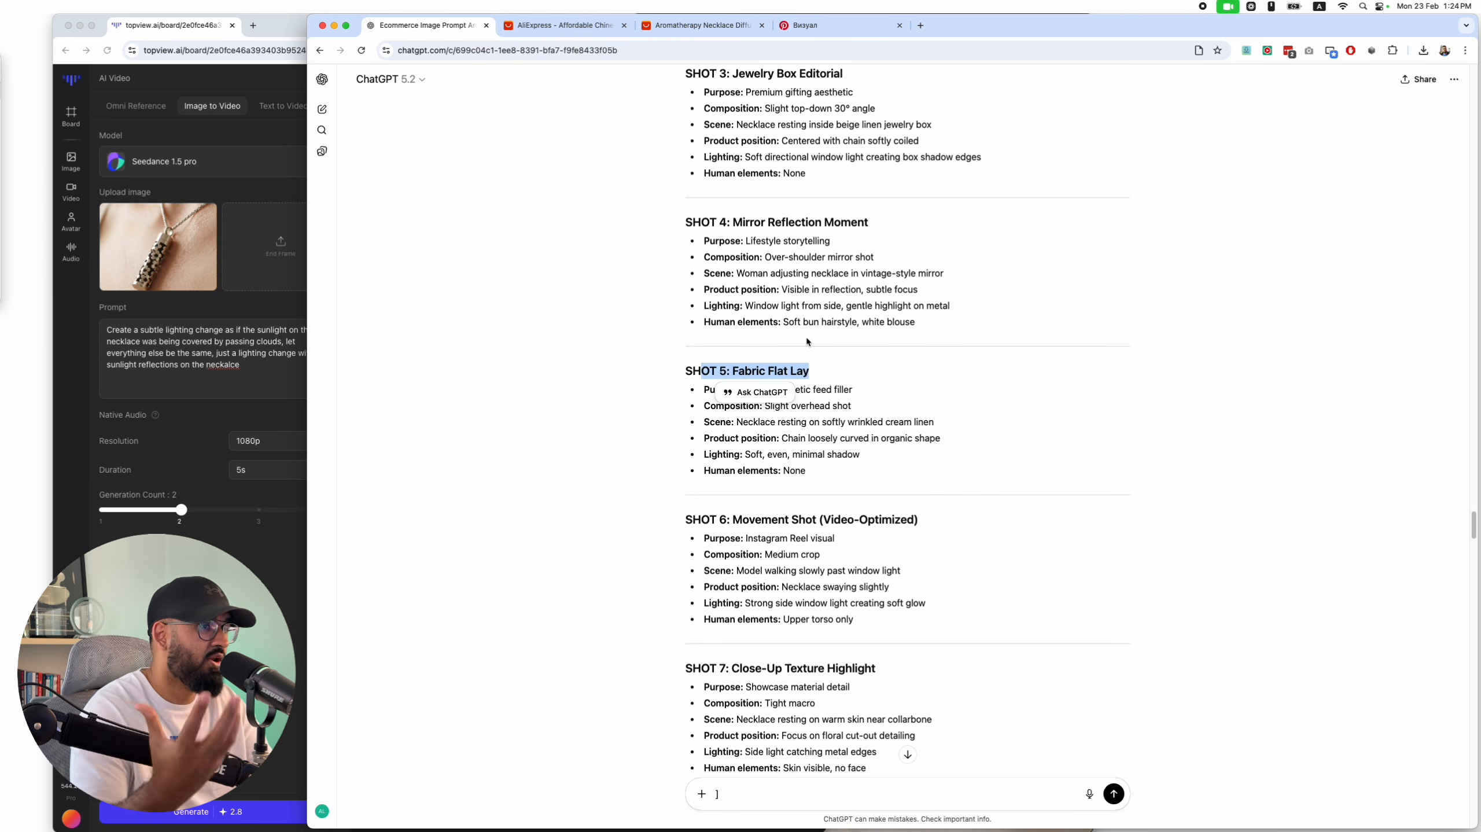
{"action": "scroll", "coordinate": [810, 340], "scroll_direction": "down", "scroll_amount": 2}
{"action": "scroll", "coordinate": [810, 341], "scroll_direction": "up", "scroll_amount": 12}
{"action": "scroll", "coordinate": [831, 298], "scroll_direction": "down", "scroll_amount": 18}
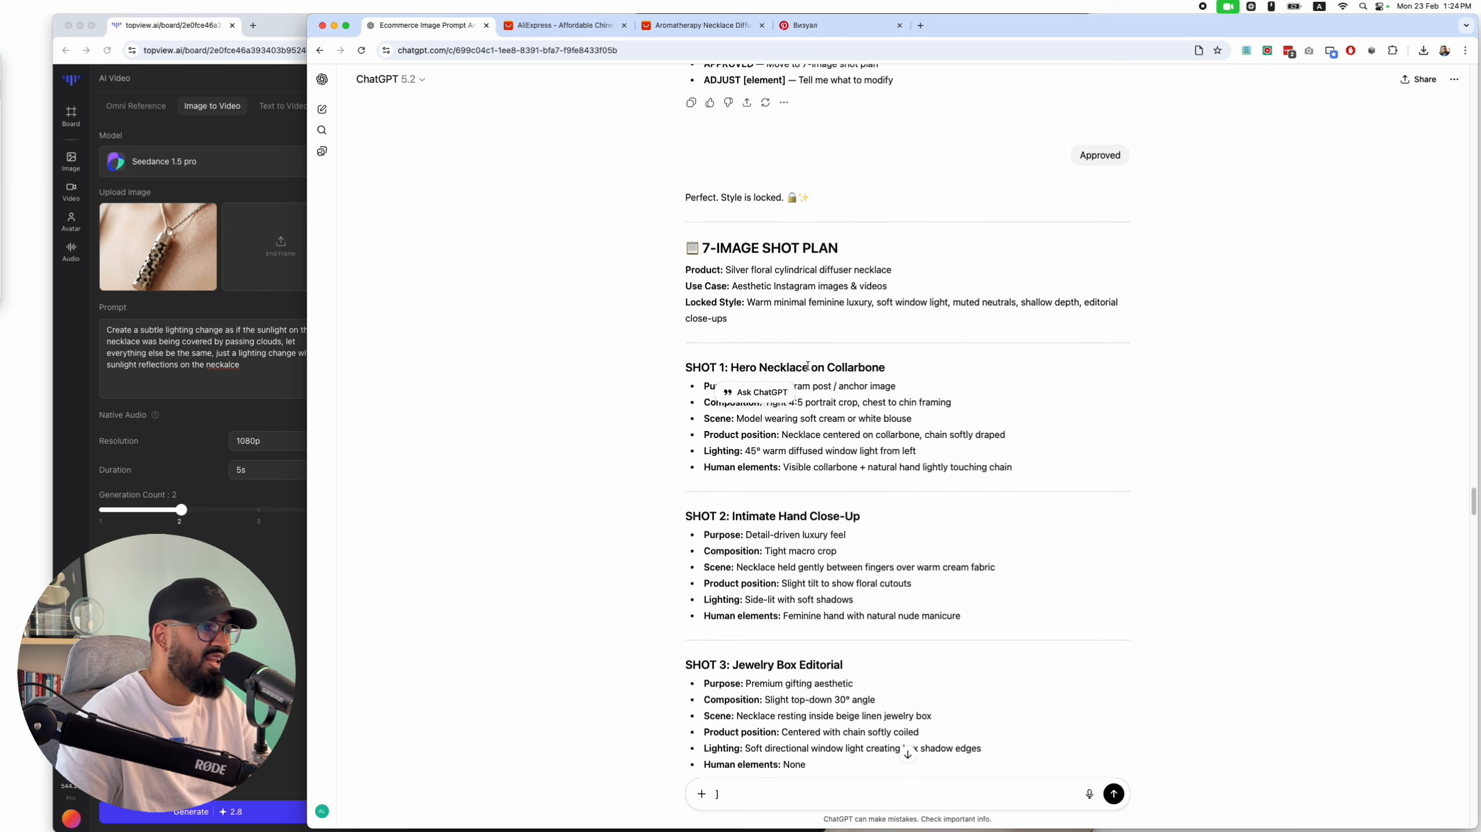
{"action": "scroll", "coordinate": [850, 377], "scroll_direction": "down", "scroll_amount": 2}
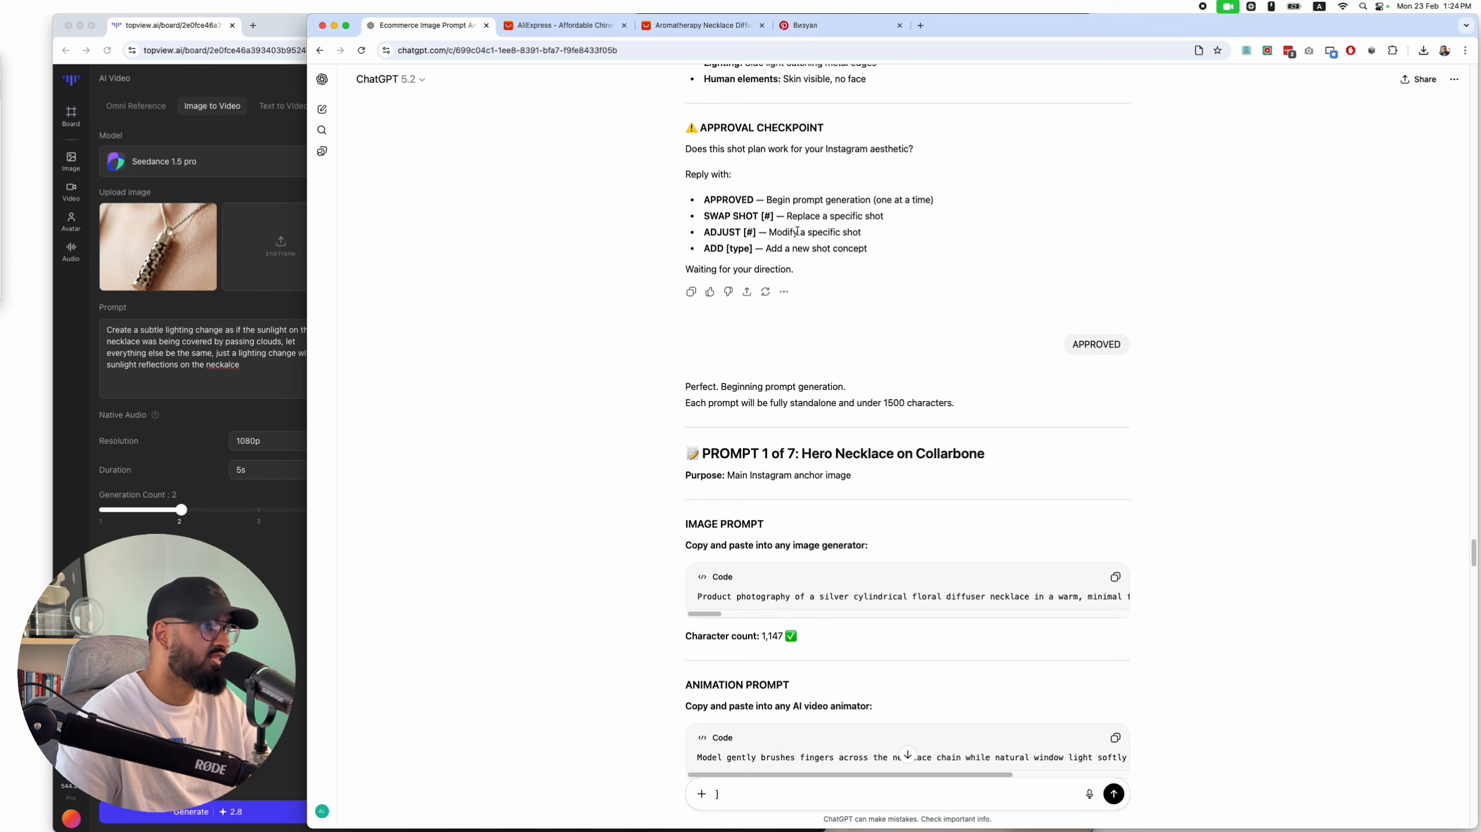
Highlight the "ADJUST [#]" option and the "APPROVED" reply, and examine the generated "PROMPT 1 of 7: Hero Necklace on Collarbone"
{"action": "left_click_drag", "start_coordinate": [773, 199], "coordinate": [735, 232]}
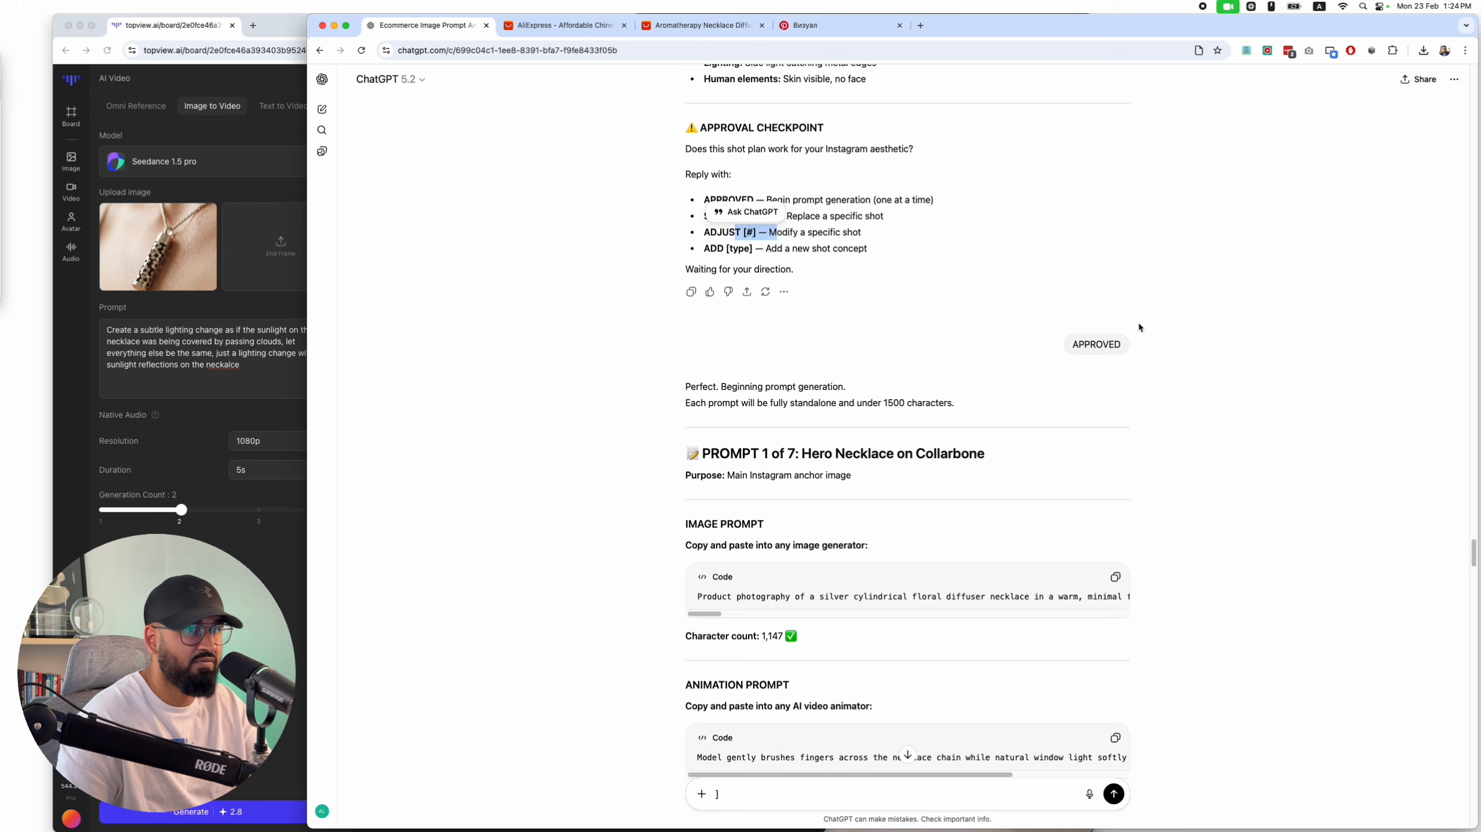
{"action": "left_click_drag", "start_coordinate": [1140, 347], "coordinate": [967, 353]}
{"action": "scroll", "coordinate": [927, 316], "scroll_direction": "down", "scroll_amount": 4}
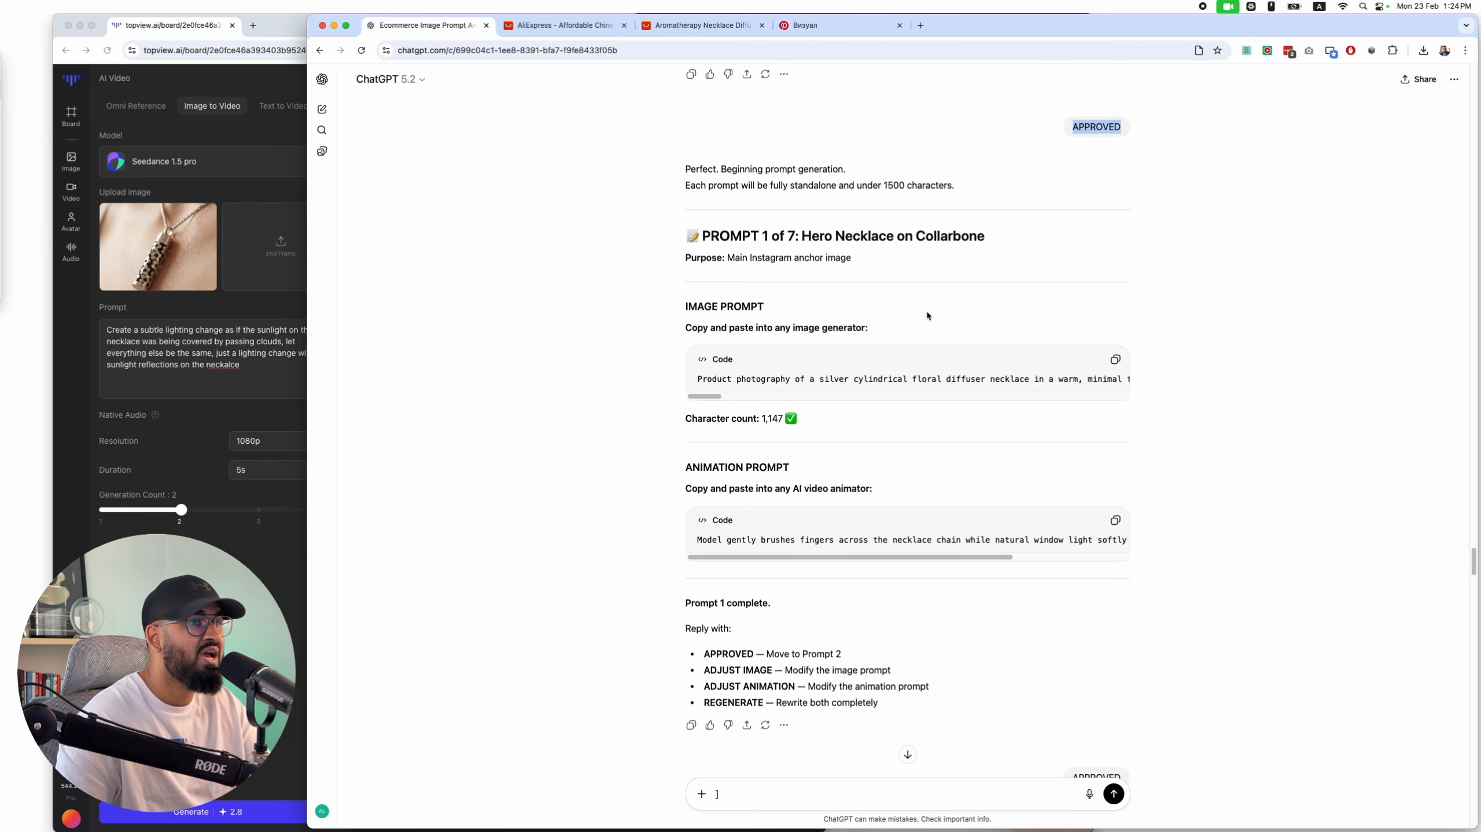
{"action": "scroll", "coordinate": [927, 316], "scroll_direction": "down", "scroll_amount": 1}
{"action": "scroll", "coordinate": [984, 241], "scroll_direction": "up", "scroll_amount": 15}
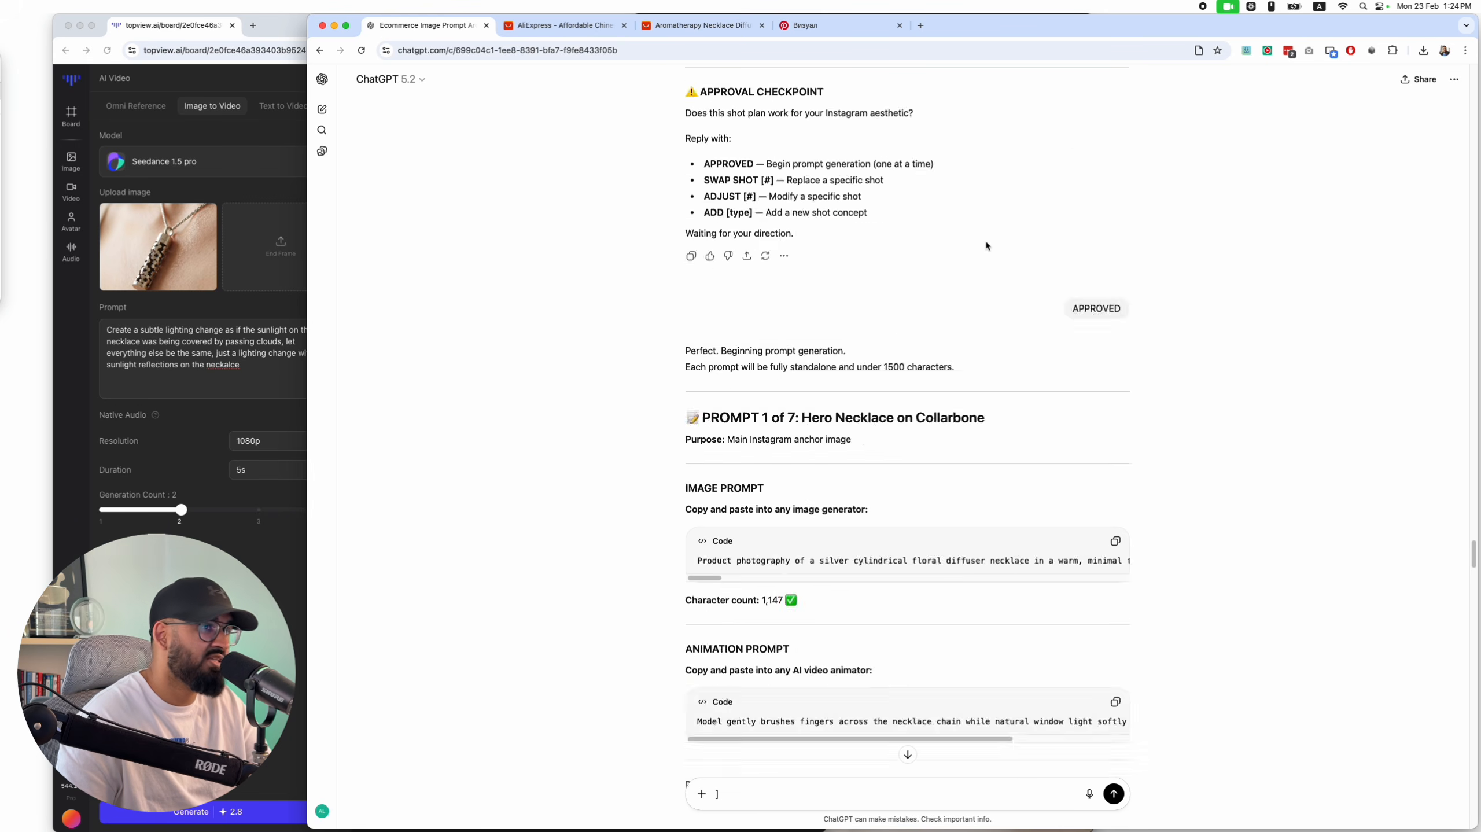
{"action": "scroll", "coordinate": [845, 186], "scroll_direction": "down", "scroll_amount": 20}
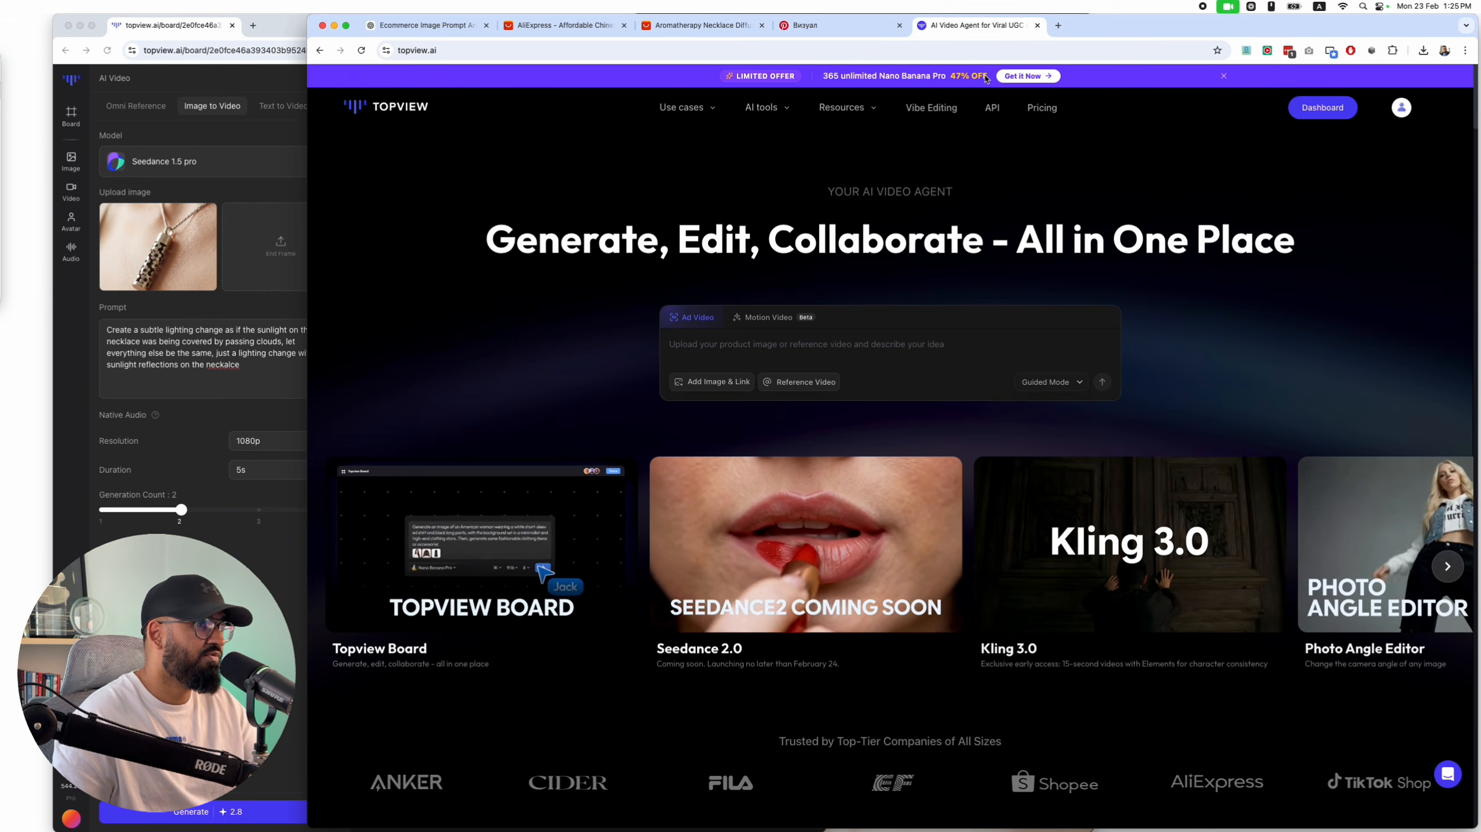
Switch to Topview, open the Image Edit tool, and upload the necklace product photo from Downloads
{"action": "left_click", "coordinate": [741, 28]}
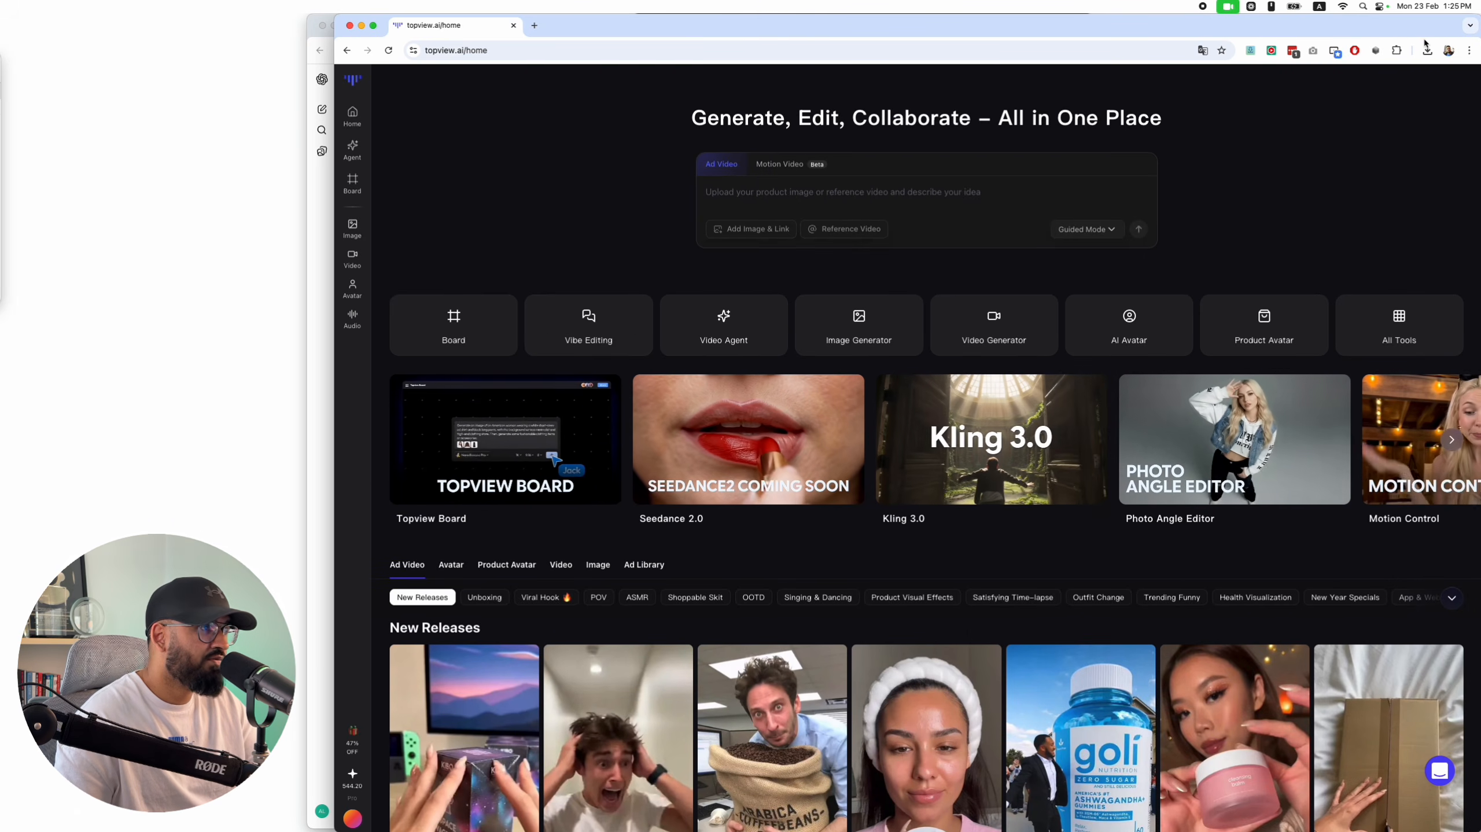
{"action": "mouse_move", "coordinate": [358, 233]}
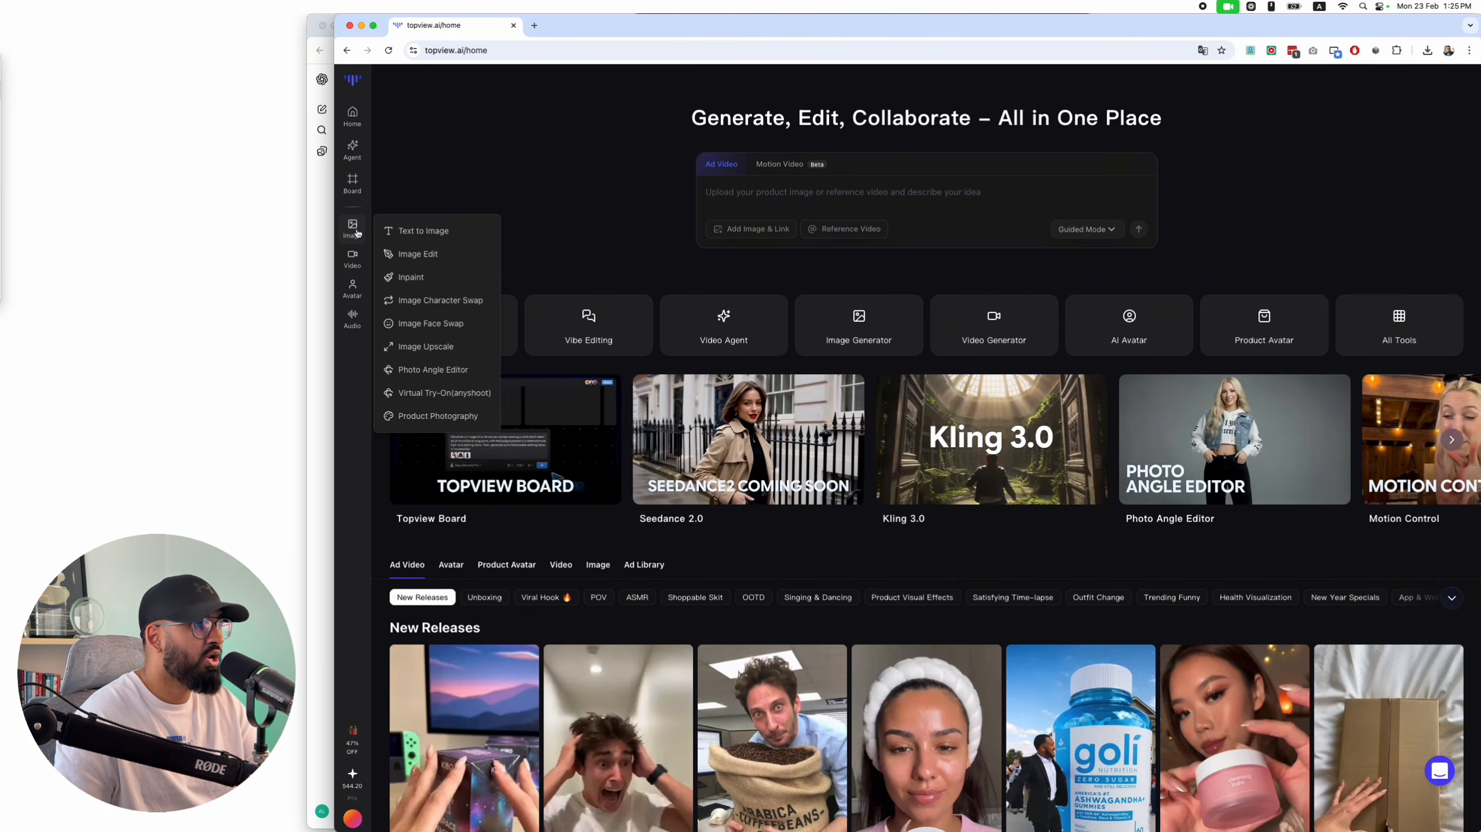
{"action": "left_click", "coordinate": [418, 253]}
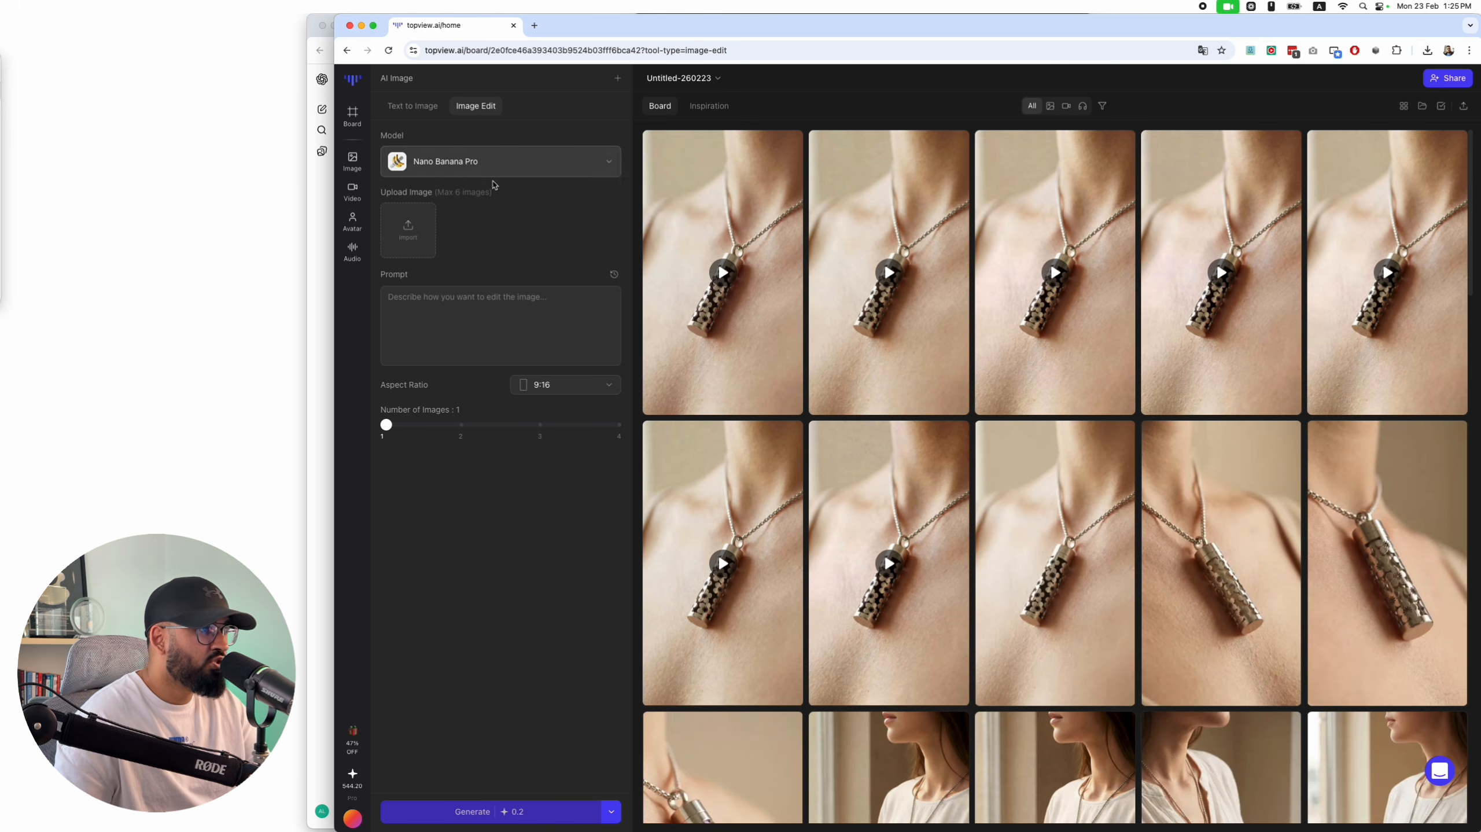
{"action": "mouse_move", "coordinate": [407, 239]}
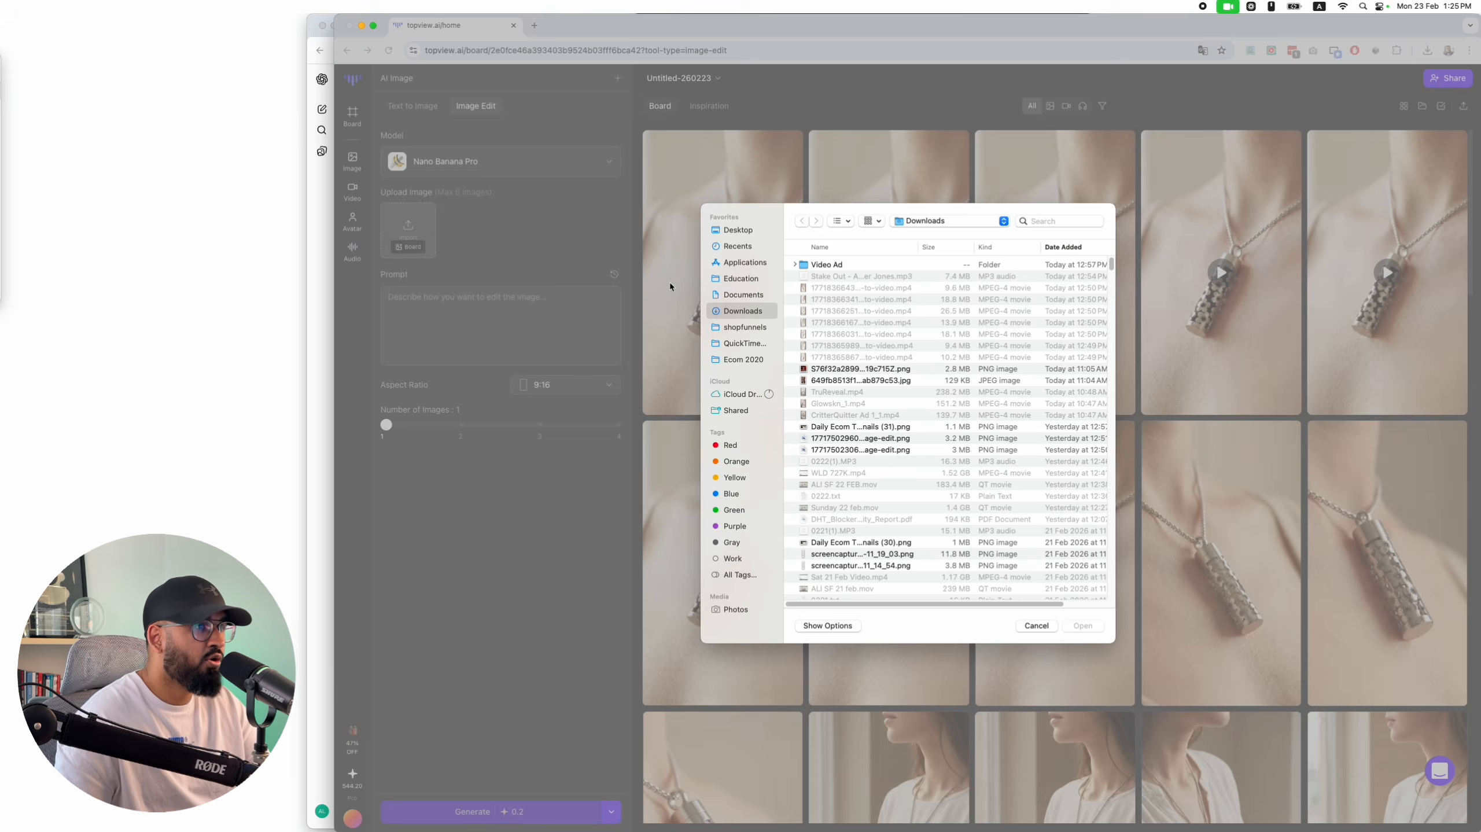
{"action": "double_click", "coordinate": [866, 373]}
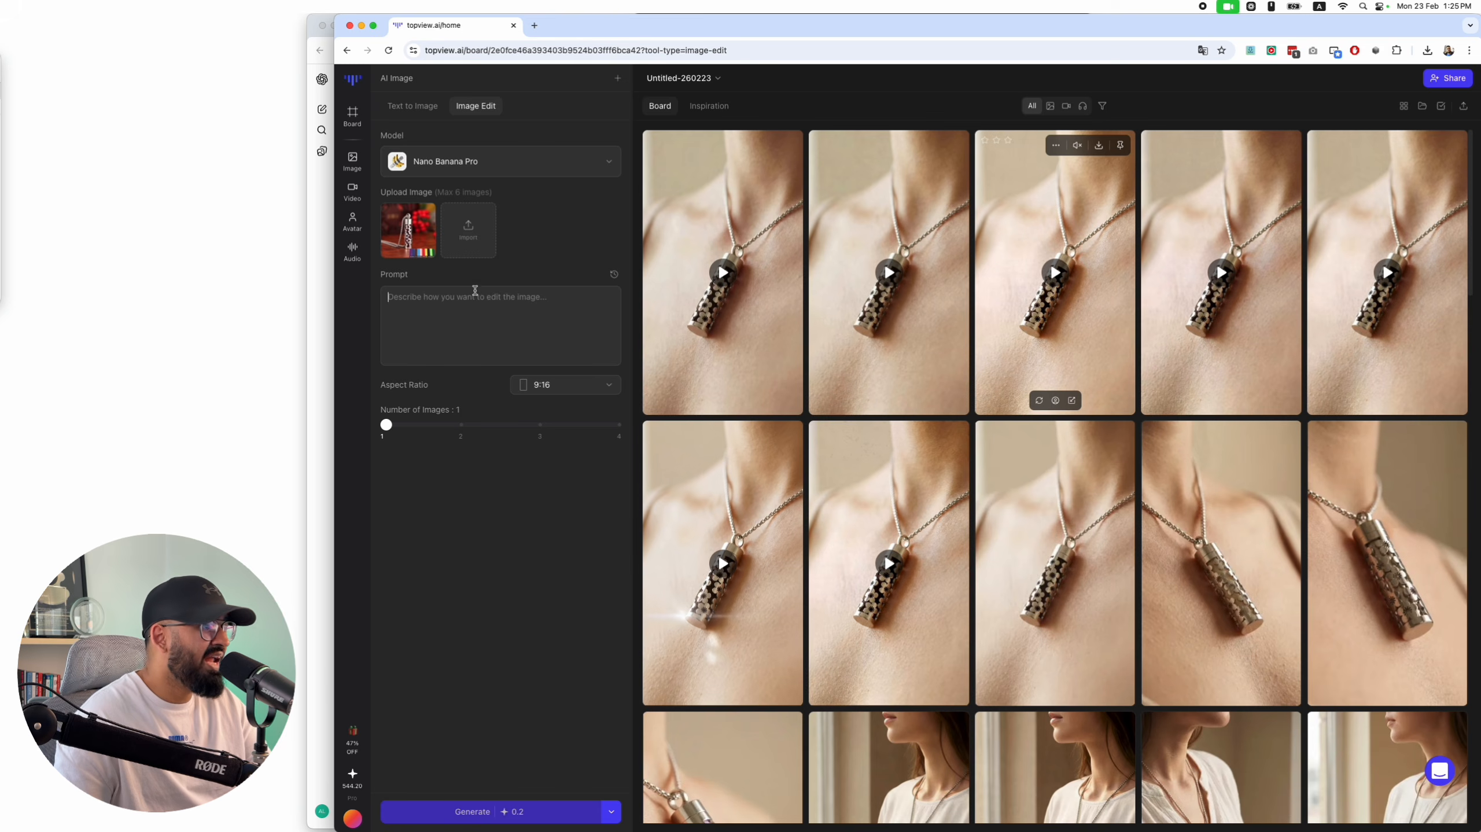
Copy ChatGPT's image prompt for the "Hero Necklace on Collarbone" shot and paste it as the Topview image edit prompt
{"action": "left_click", "coordinate": [413, 314]}
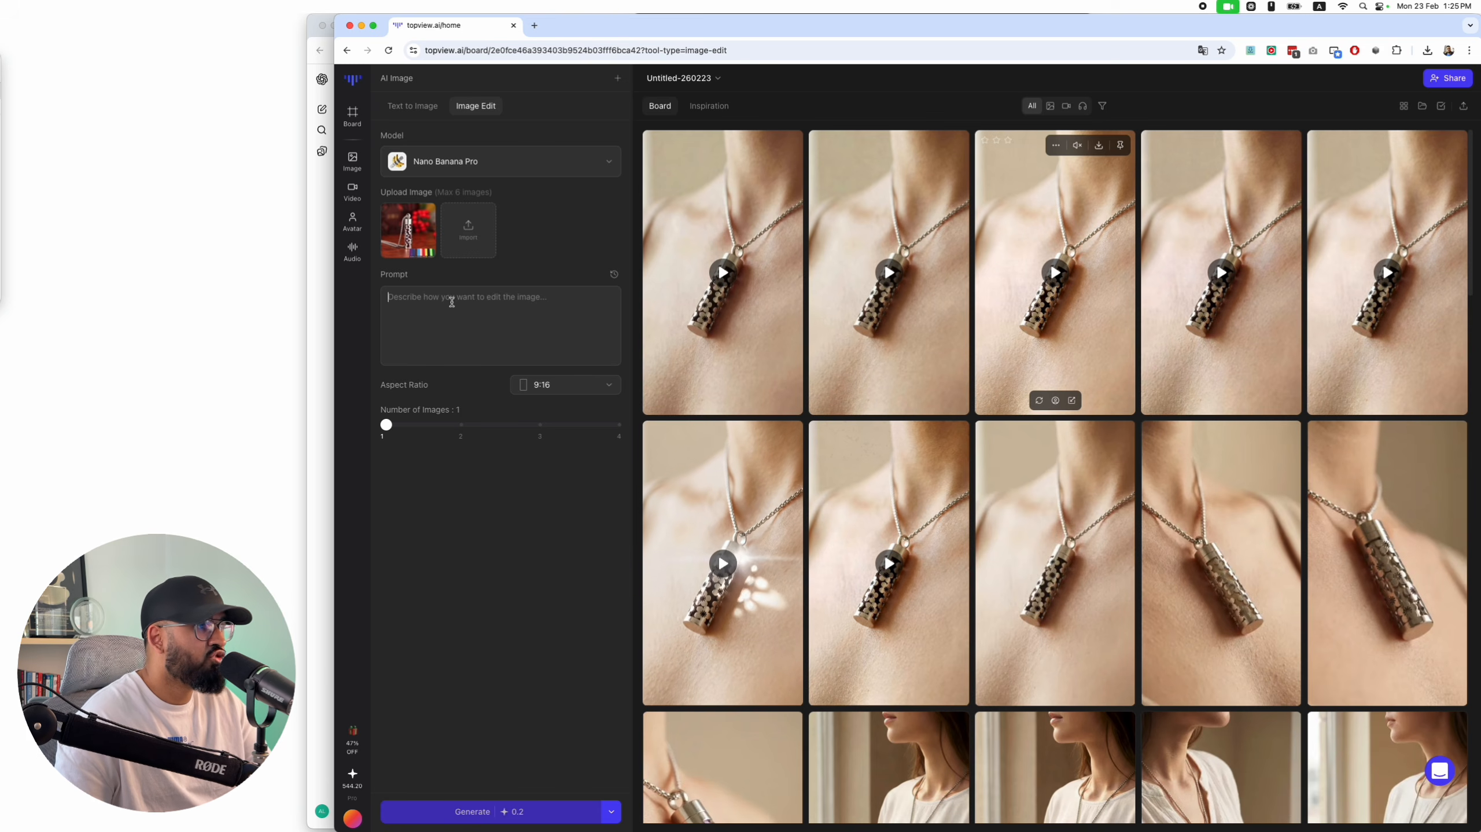
{"action": "left_click_drag", "start_coordinate": [780, 26], "coordinate": [389, 26]}
{"action": "left_click", "coordinate": [710, 331]}
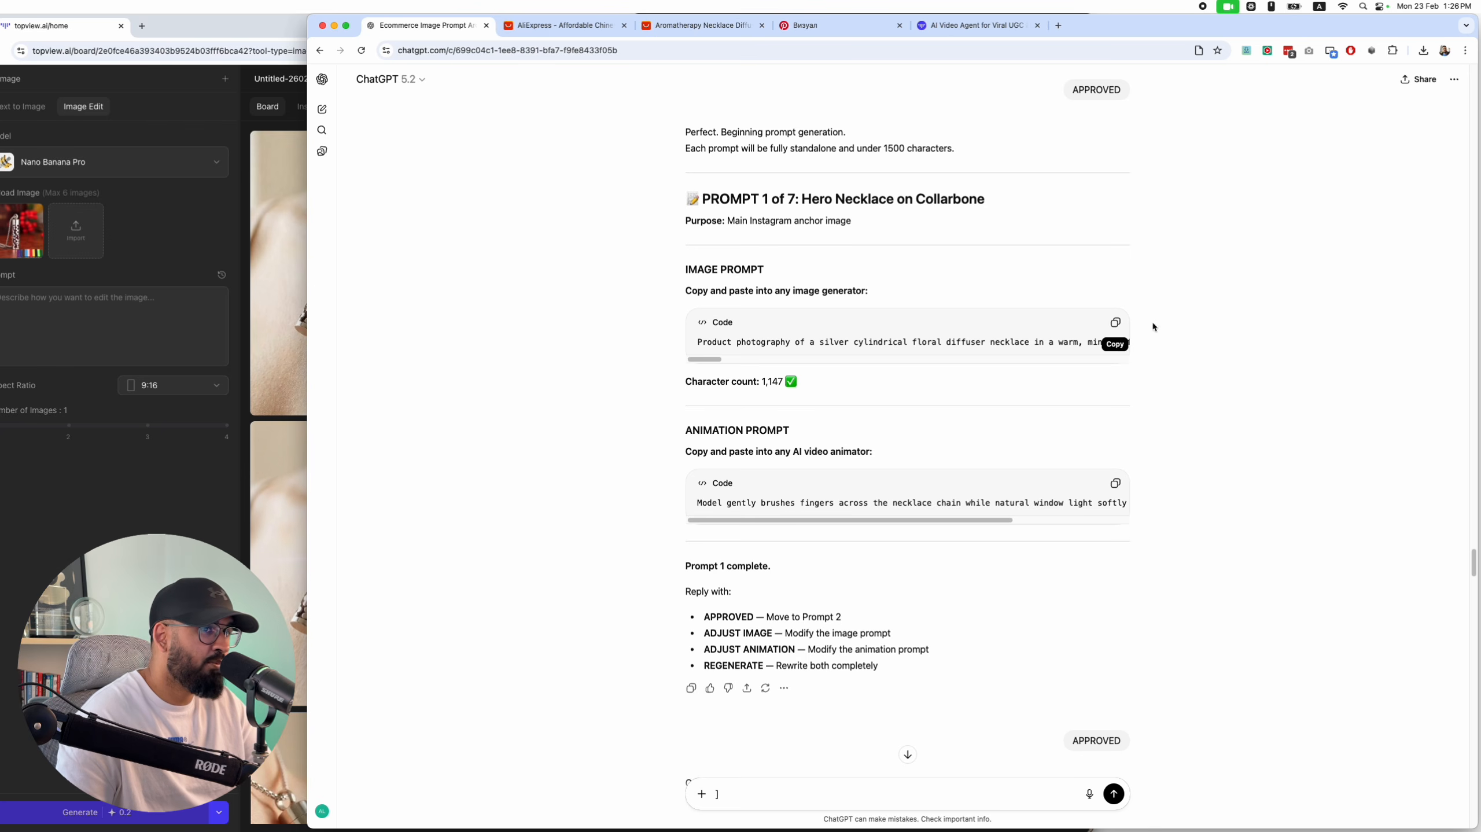
{"action": "left_click", "coordinate": [1115, 322]}
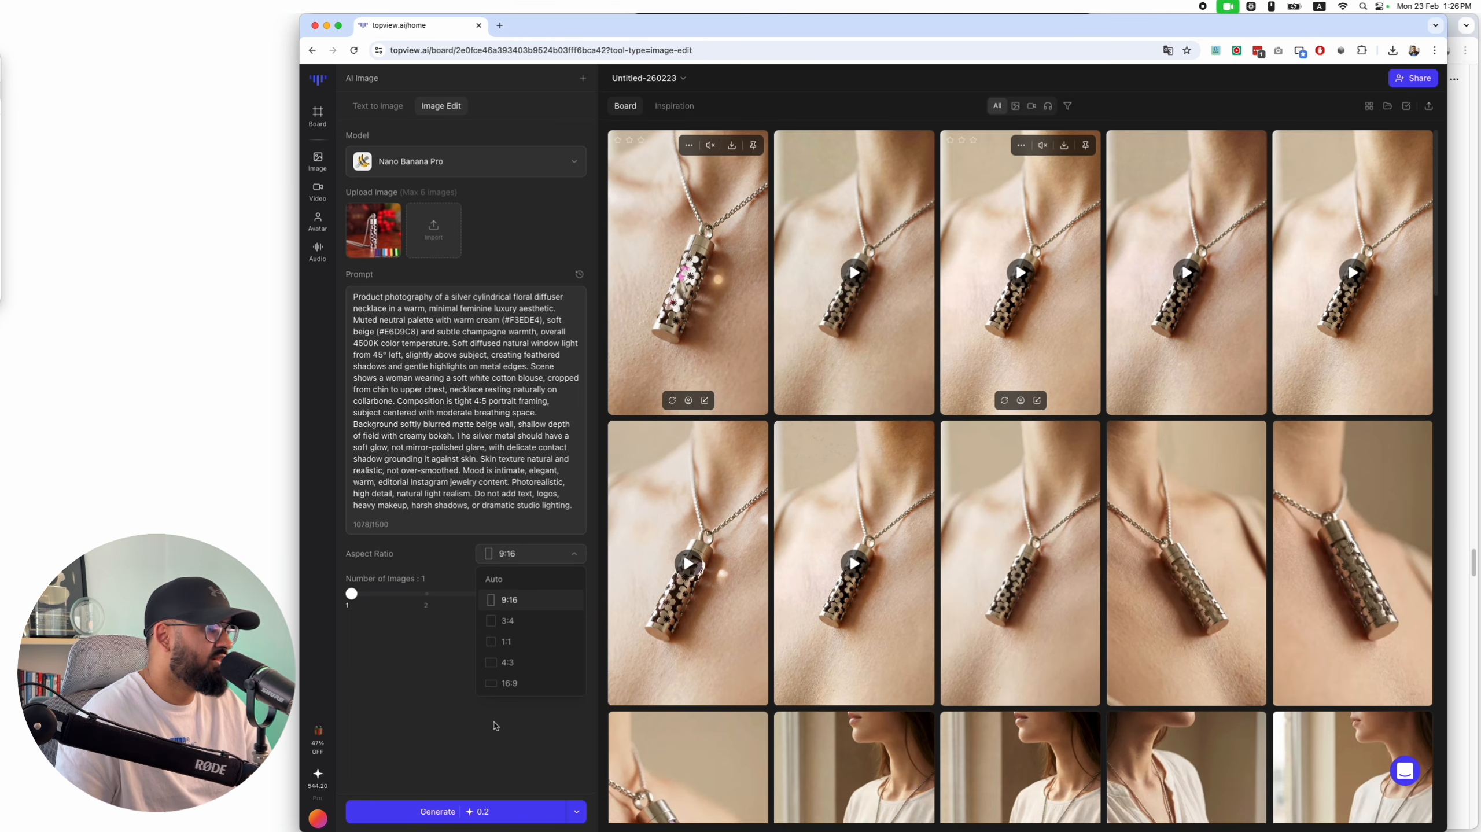
Generate 4 images from the prompt with the 9:16 aspect ratio
{"action": "left_click", "coordinate": [545, 598]}
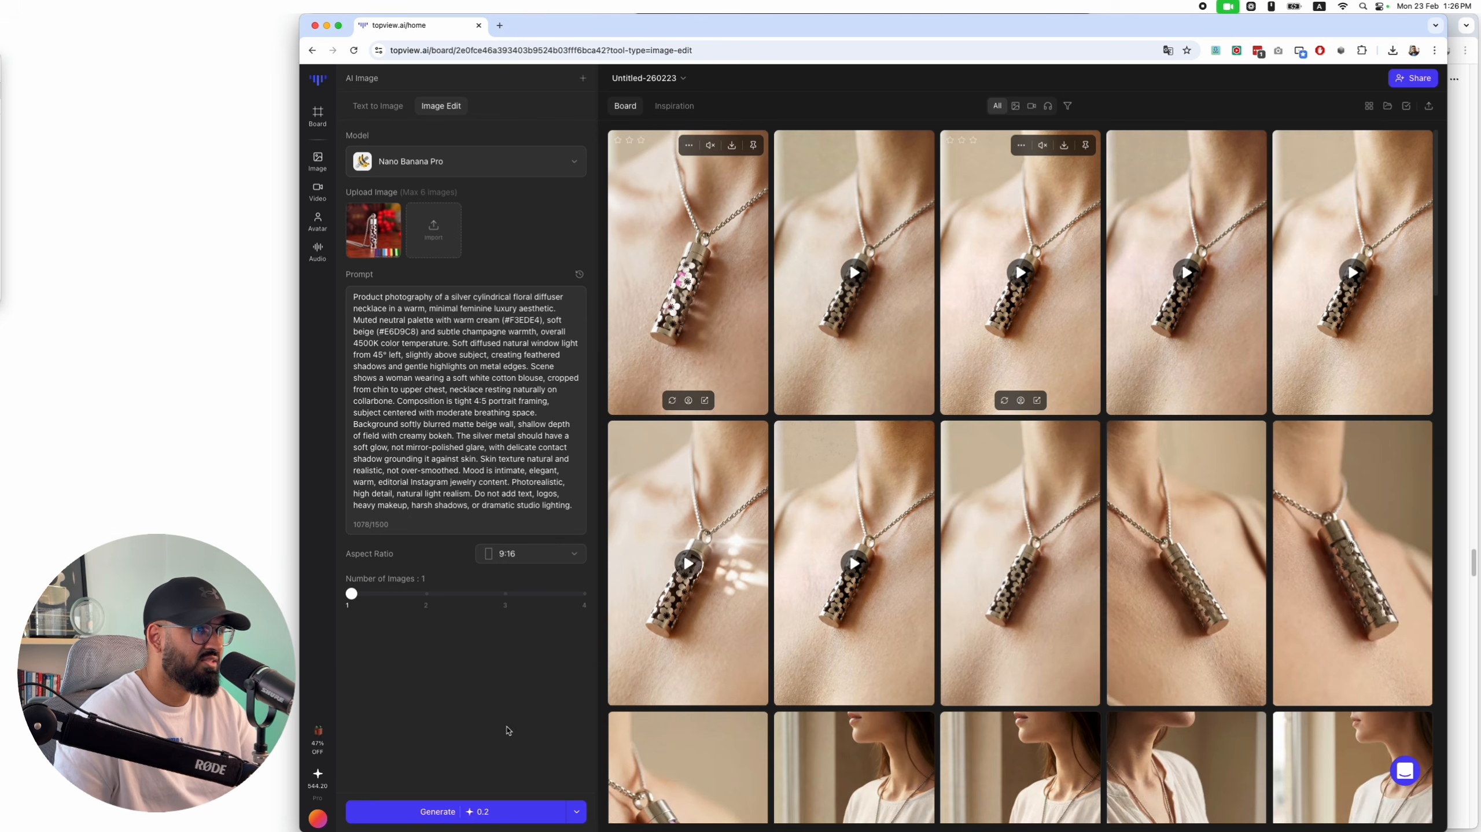
{"action": "left_click_drag", "start_coordinate": [351, 594], "coordinate": [581, 594]}
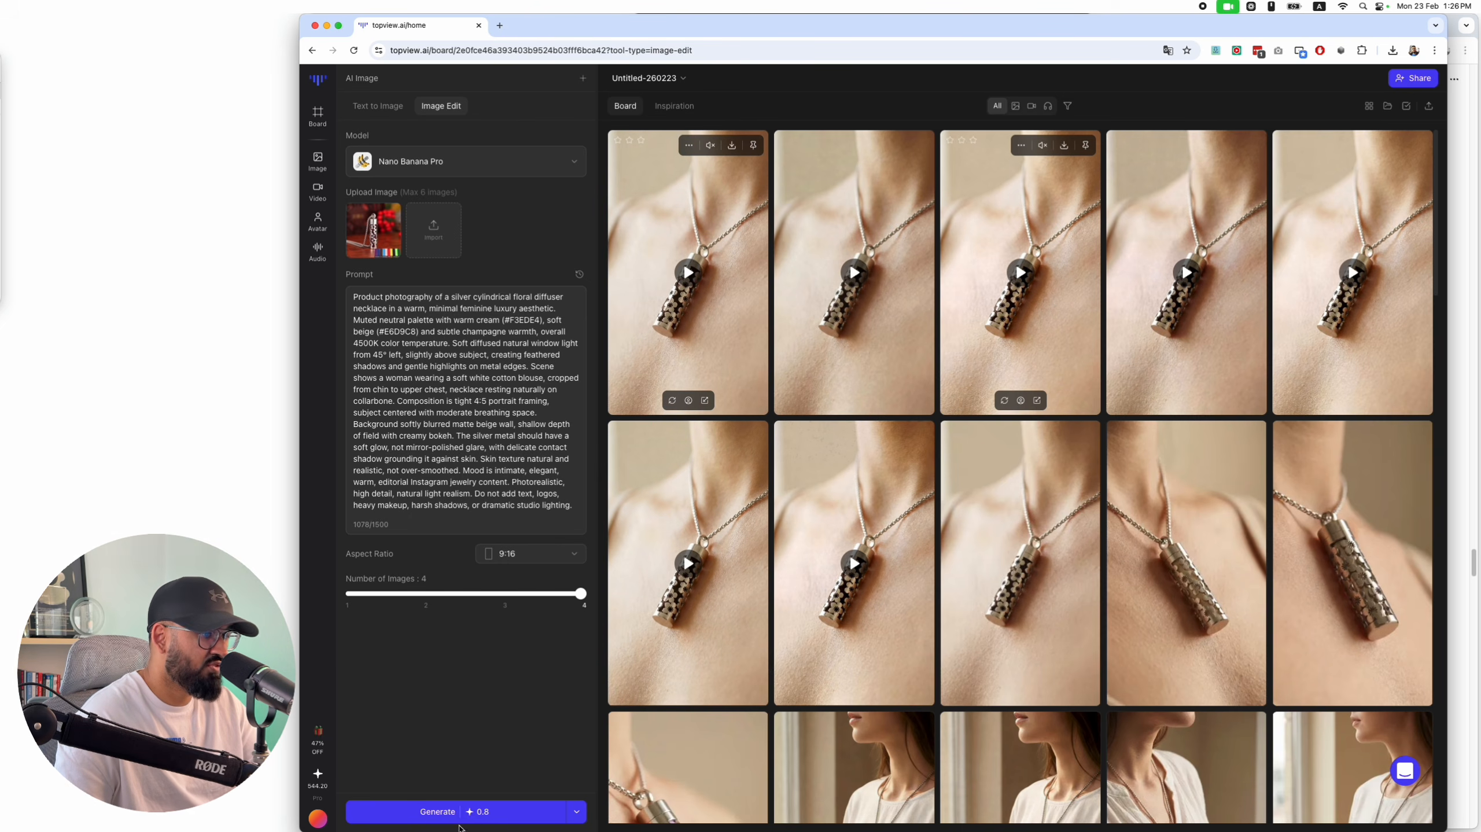
{"action": "left_click", "coordinate": [507, 813]}
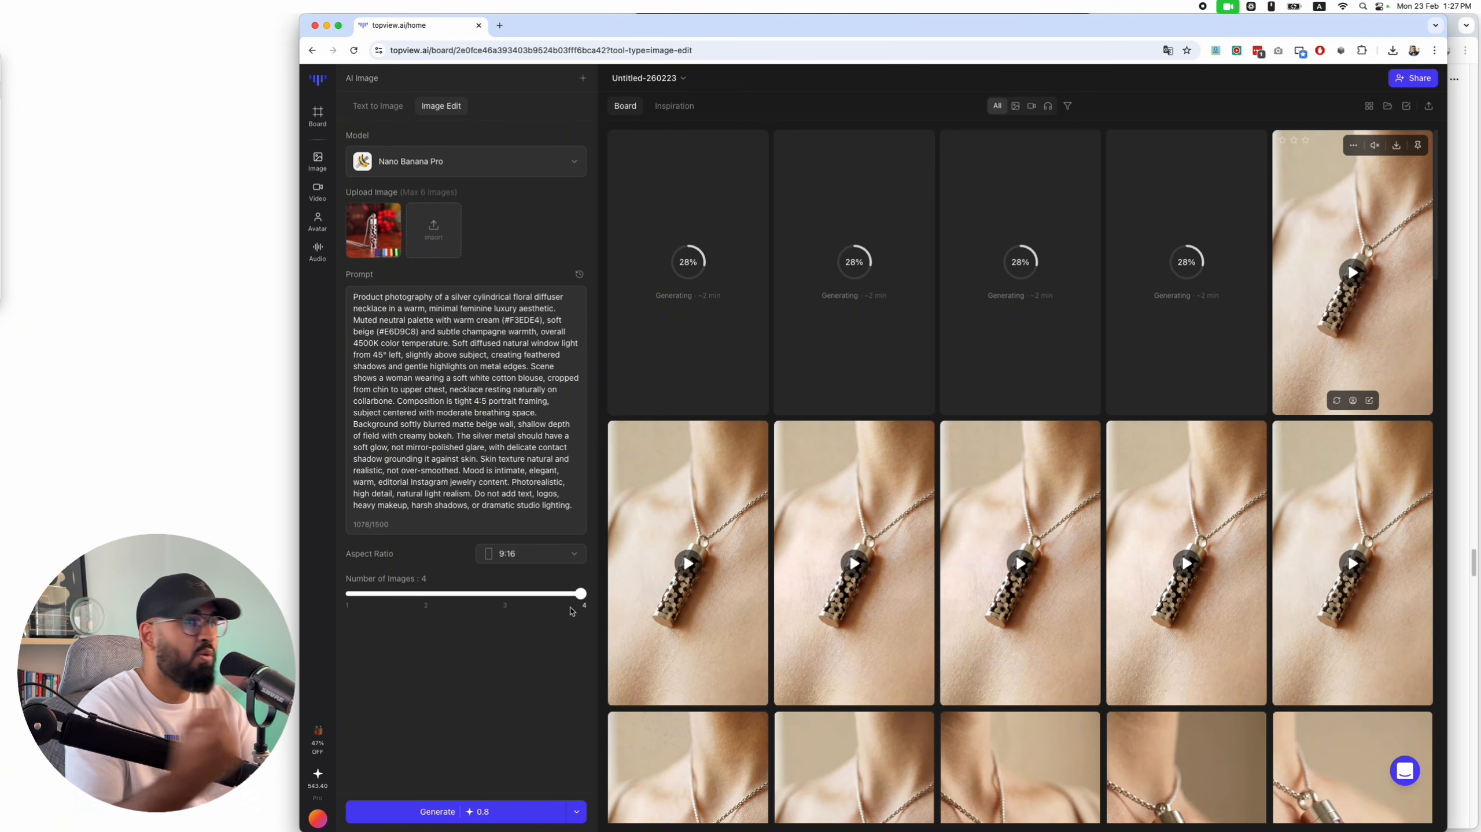
Try different values for the number of images, including 1 and 2, and return it to 4
{"action": "left_click", "coordinate": [348, 595]}
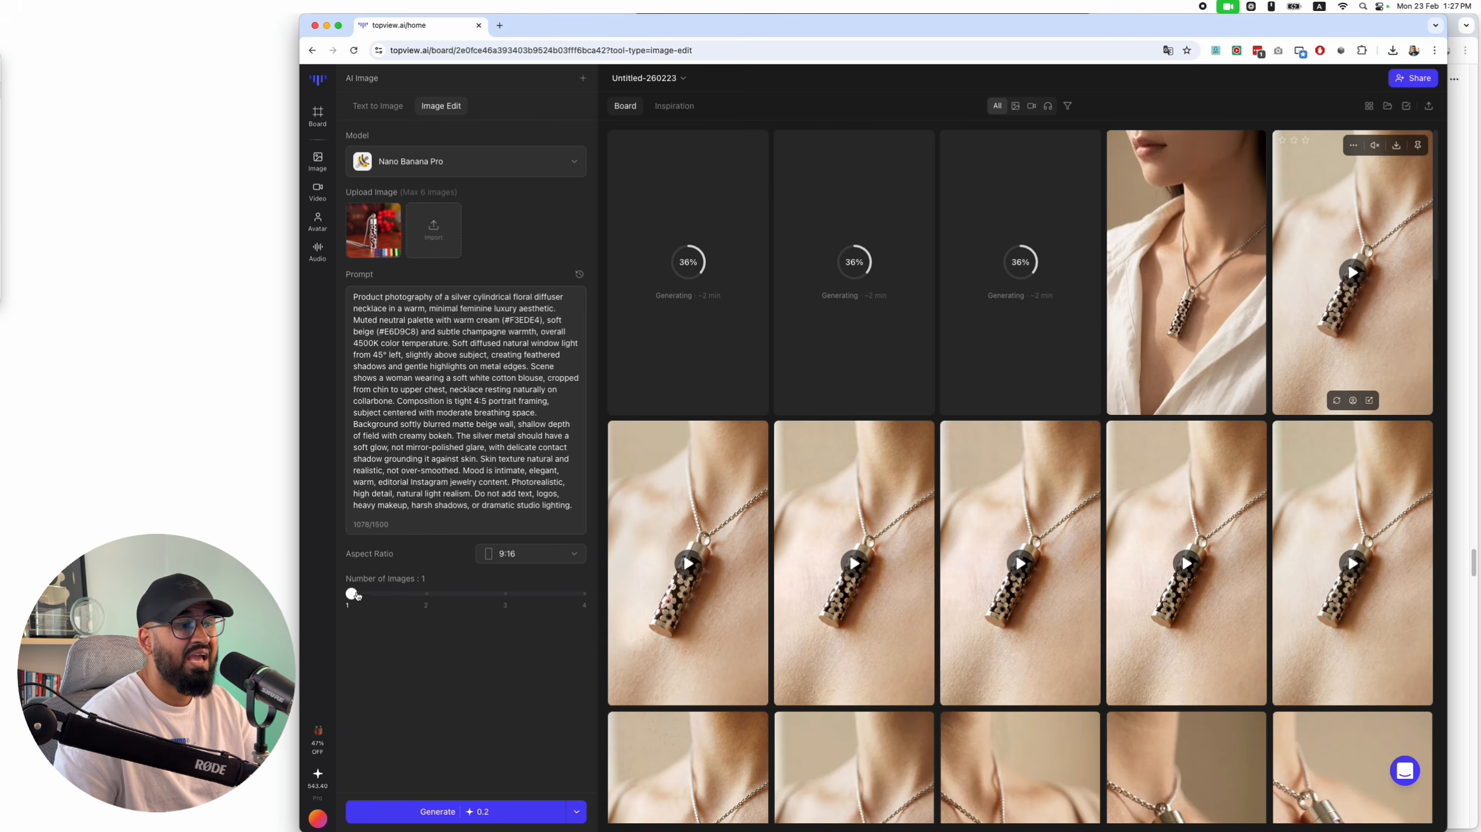
{"action": "left_click", "coordinate": [417, 597]}
{"action": "left_click", "coordinate": [562, 600]}
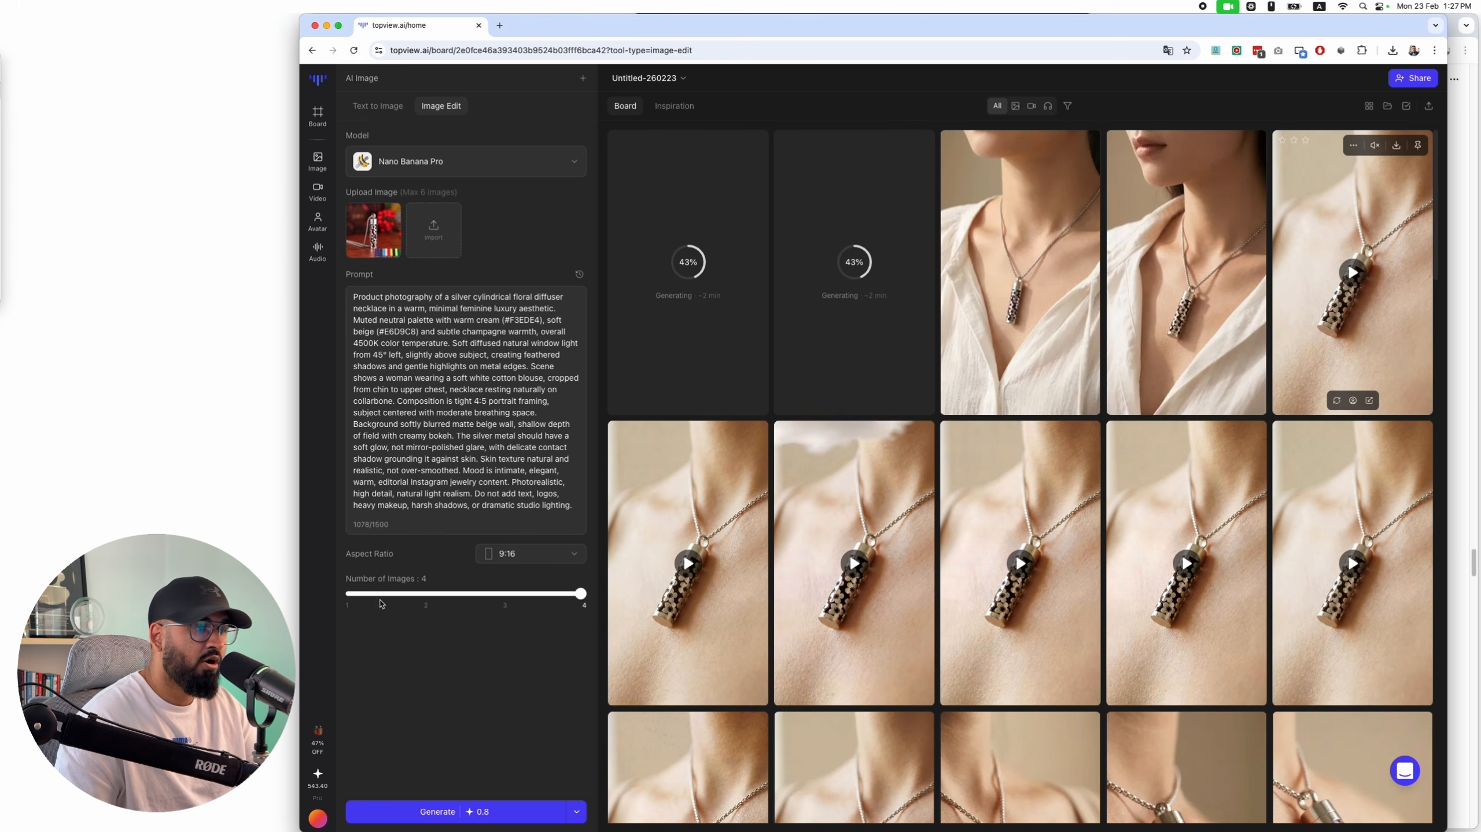
{"action": "left_click", "coordinate": [426, 596]}
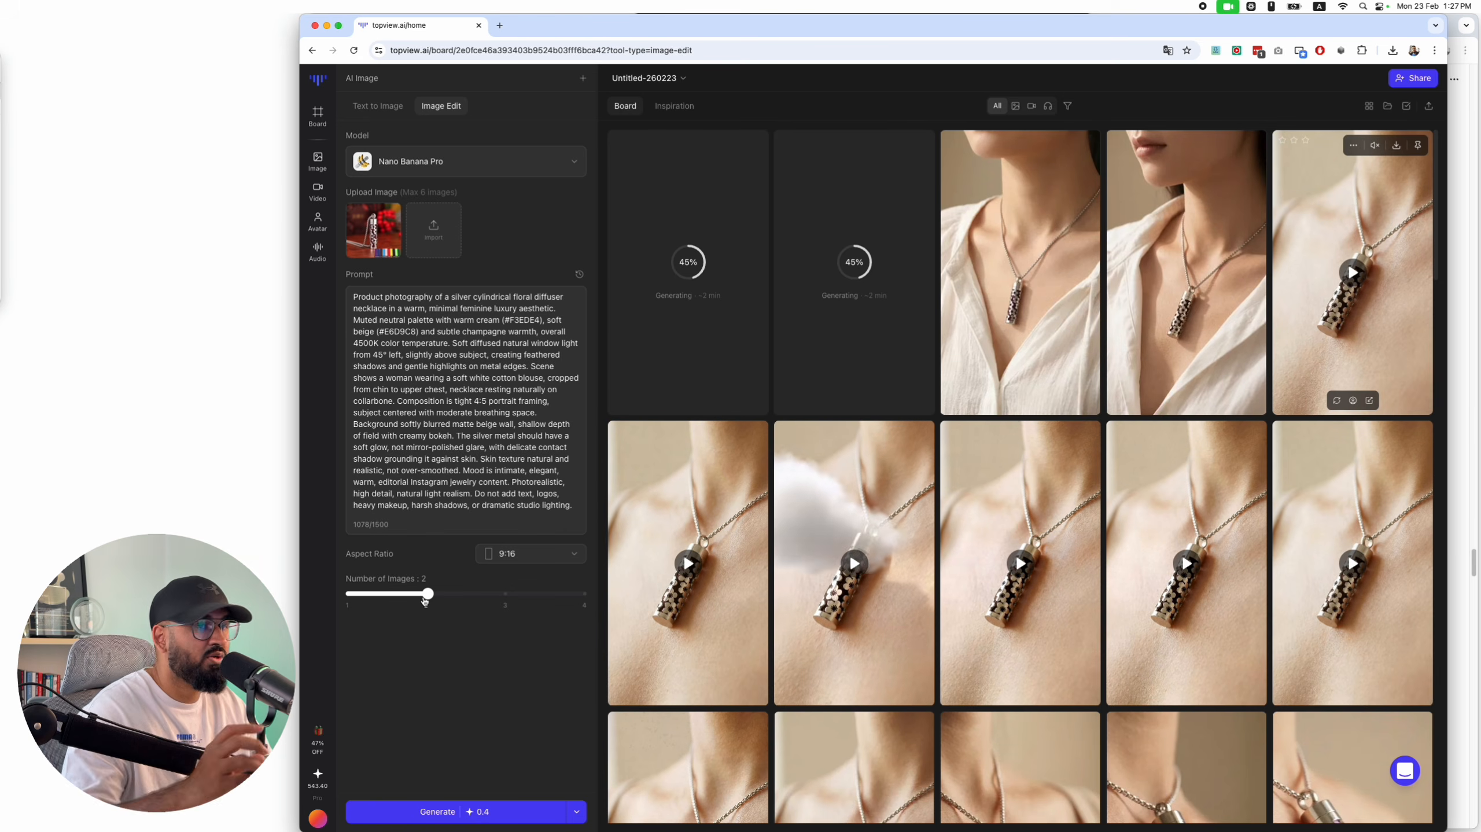
{"action": "left_click", "coordinate": [582, 594]}
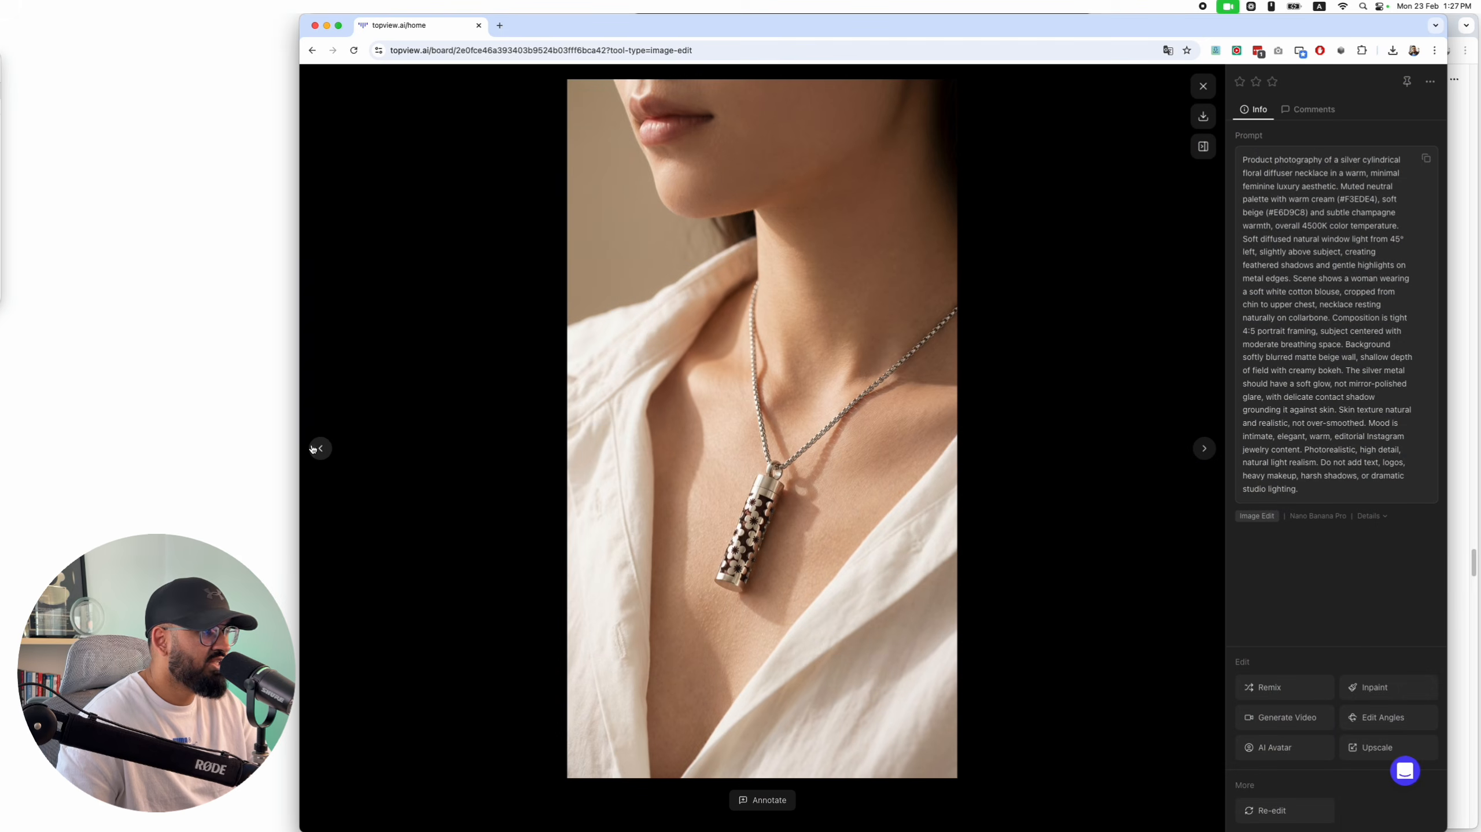
Browse back and forth through the generated necklace images at full size to compare them
{"action": "left_click", "coordinate": [314, 448]}
{"action": "left_click", "coordinate": [320, 449]}
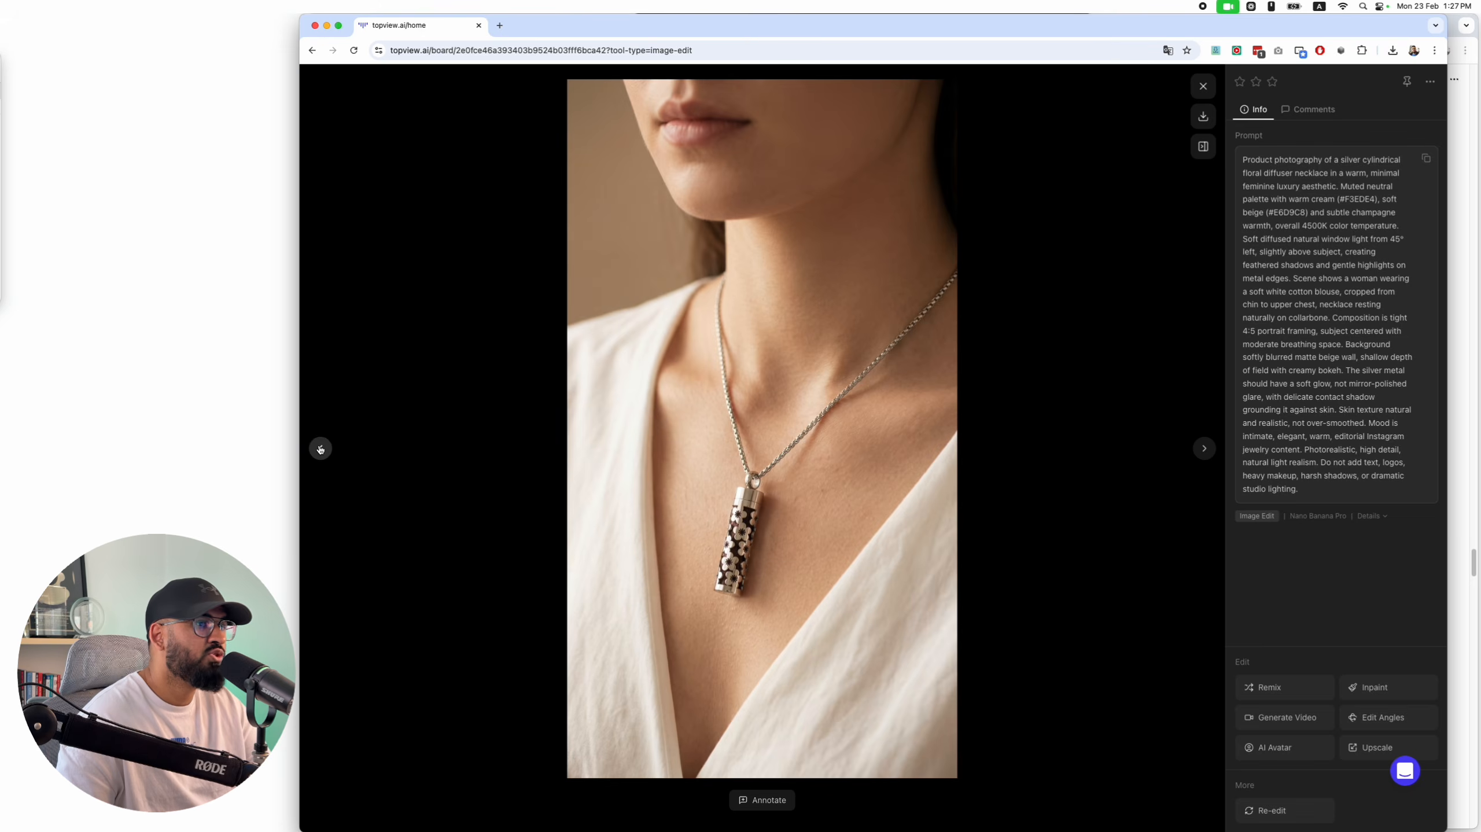
{"action": "left_click", "coordinate": [320, 449]}
{"action": "left_click", "coordinate": [1203, 450]}
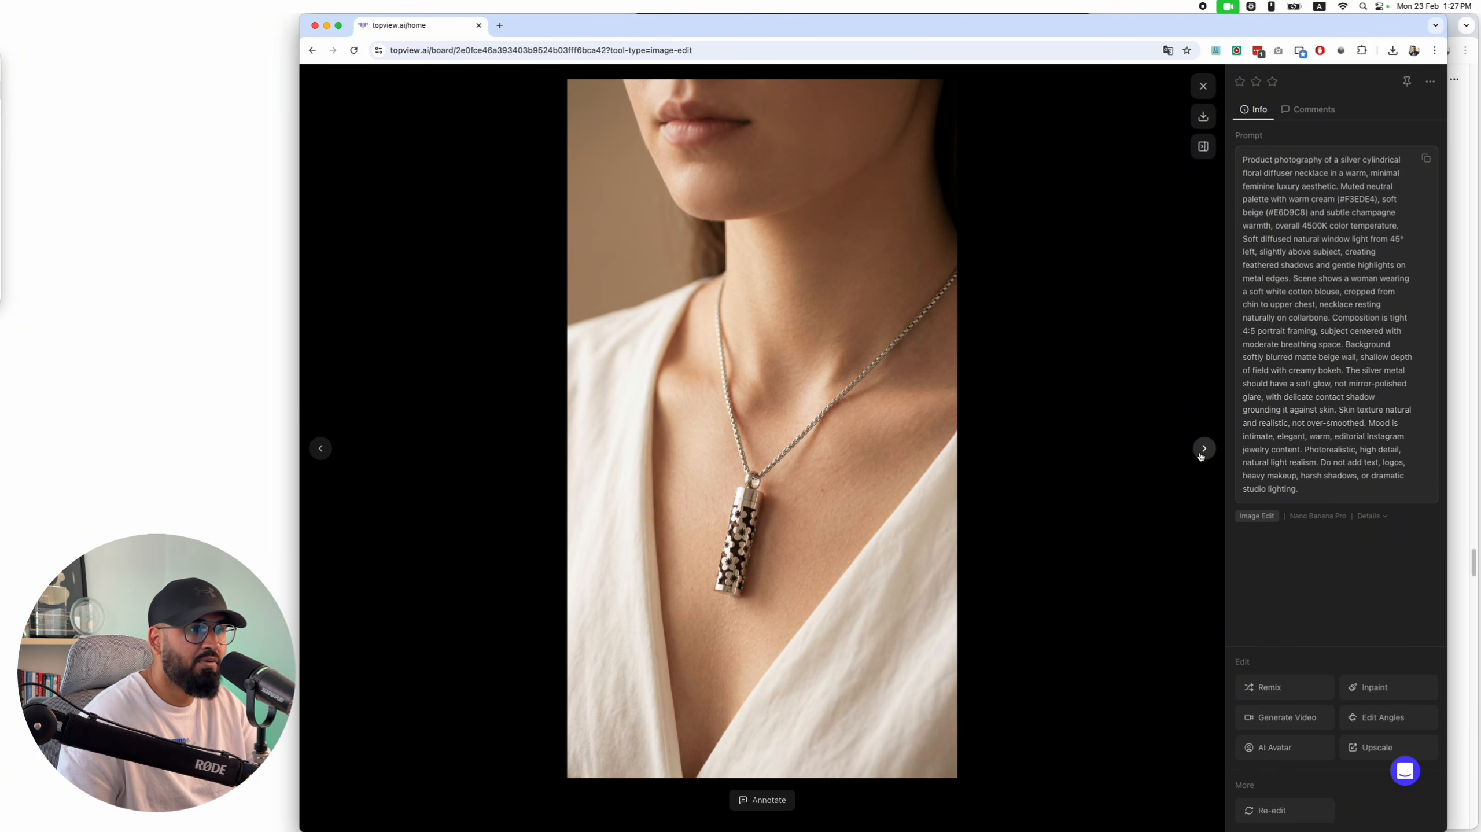
{"action": "left_click", "coordinate": [1204, 449]}
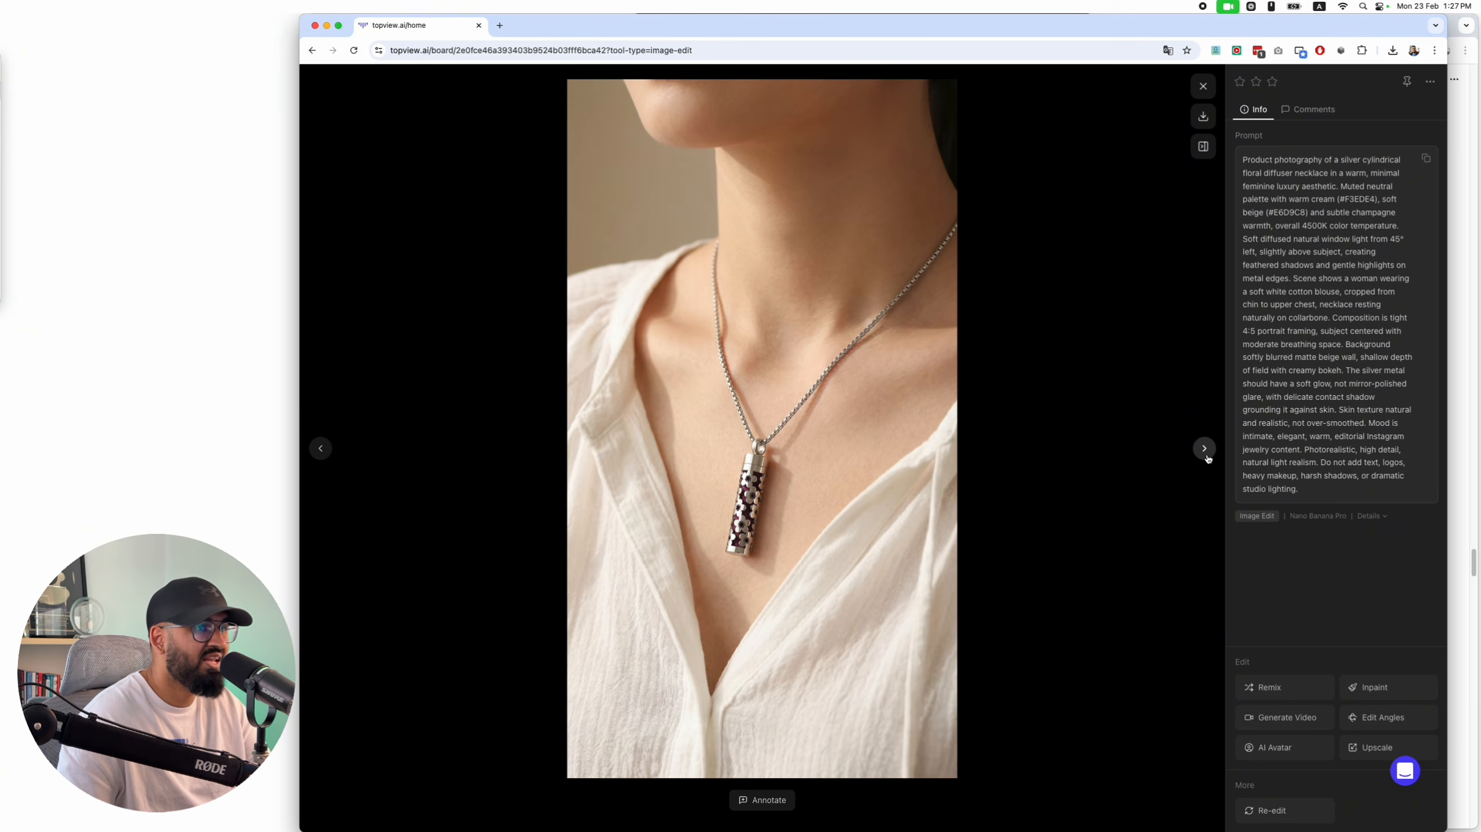
{"action": "left_click", "coordinate": [1205, 449]}
{"action": "left_click", "coordinate": [321, 449]}
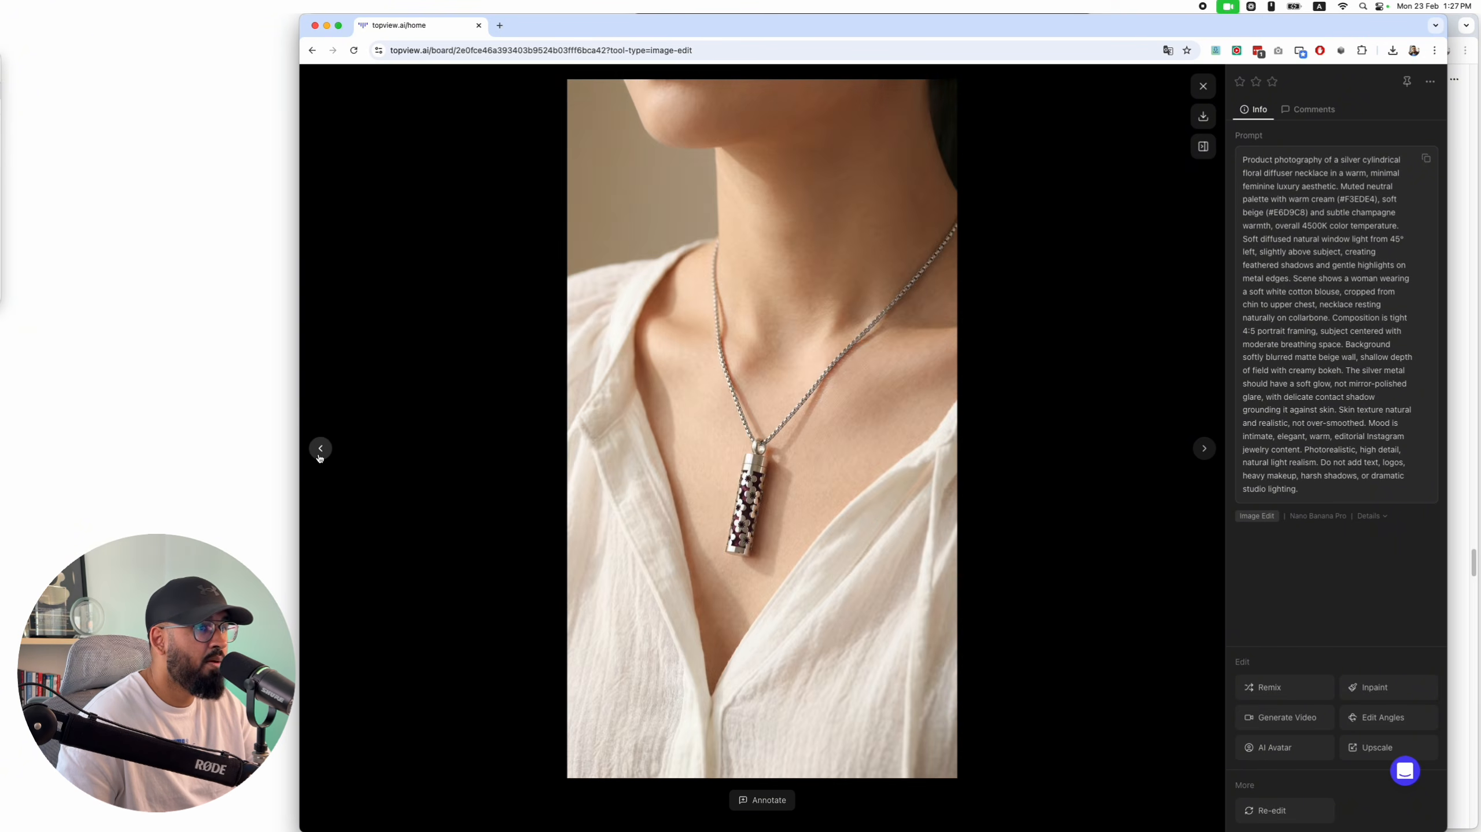
{"action": "left_click", "coordinate": [320, 449]}
Compare the enlarged necklace image with the Pinterest style reference by placing the Topview window over it
{"action": "key", "text": "ctrl+Right"}
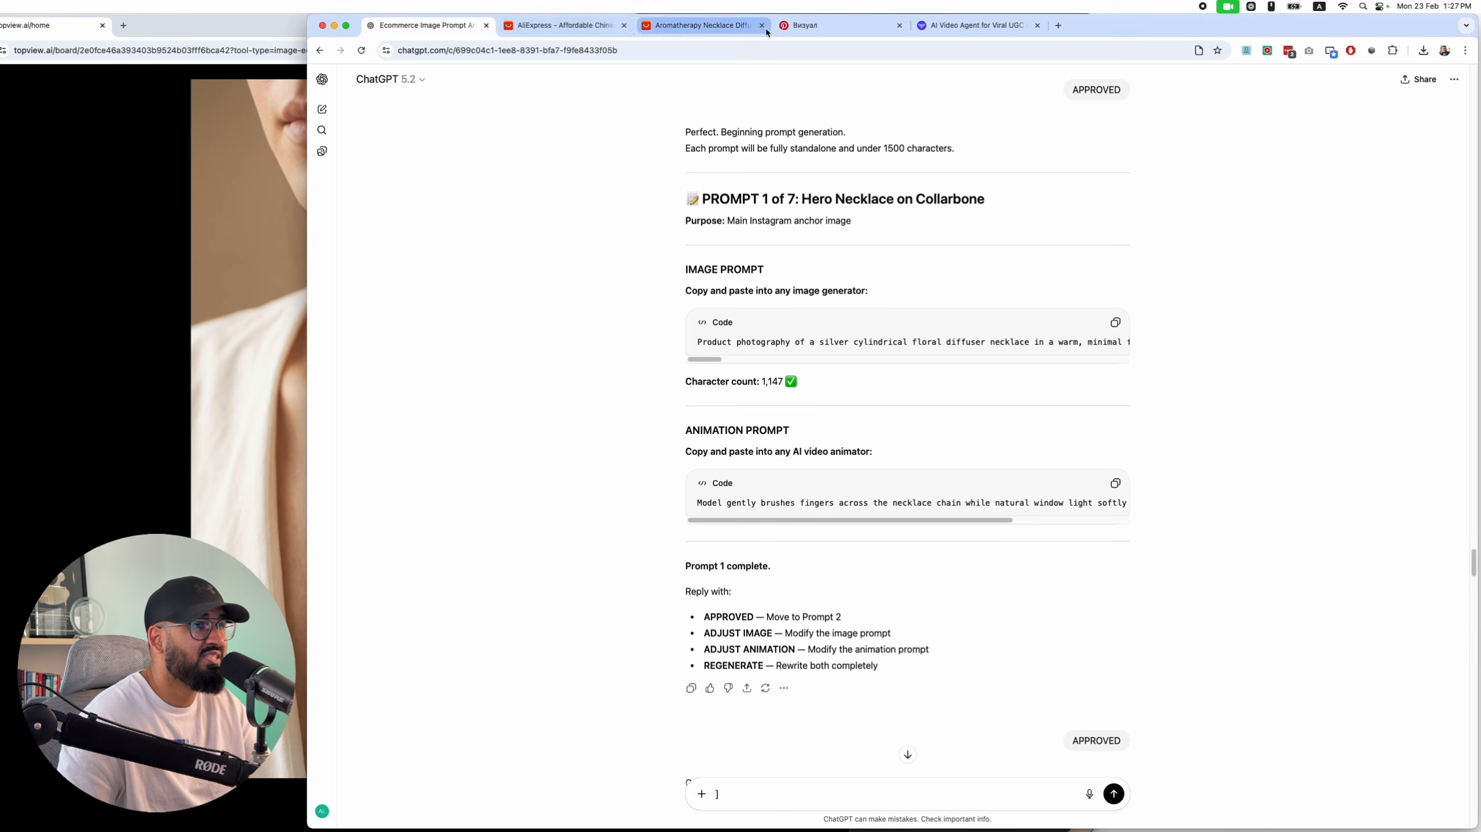
{"action": "left_click", "coordinate": [816, 25]}
{"action": "left_click", "coordinate": [274, 326]}
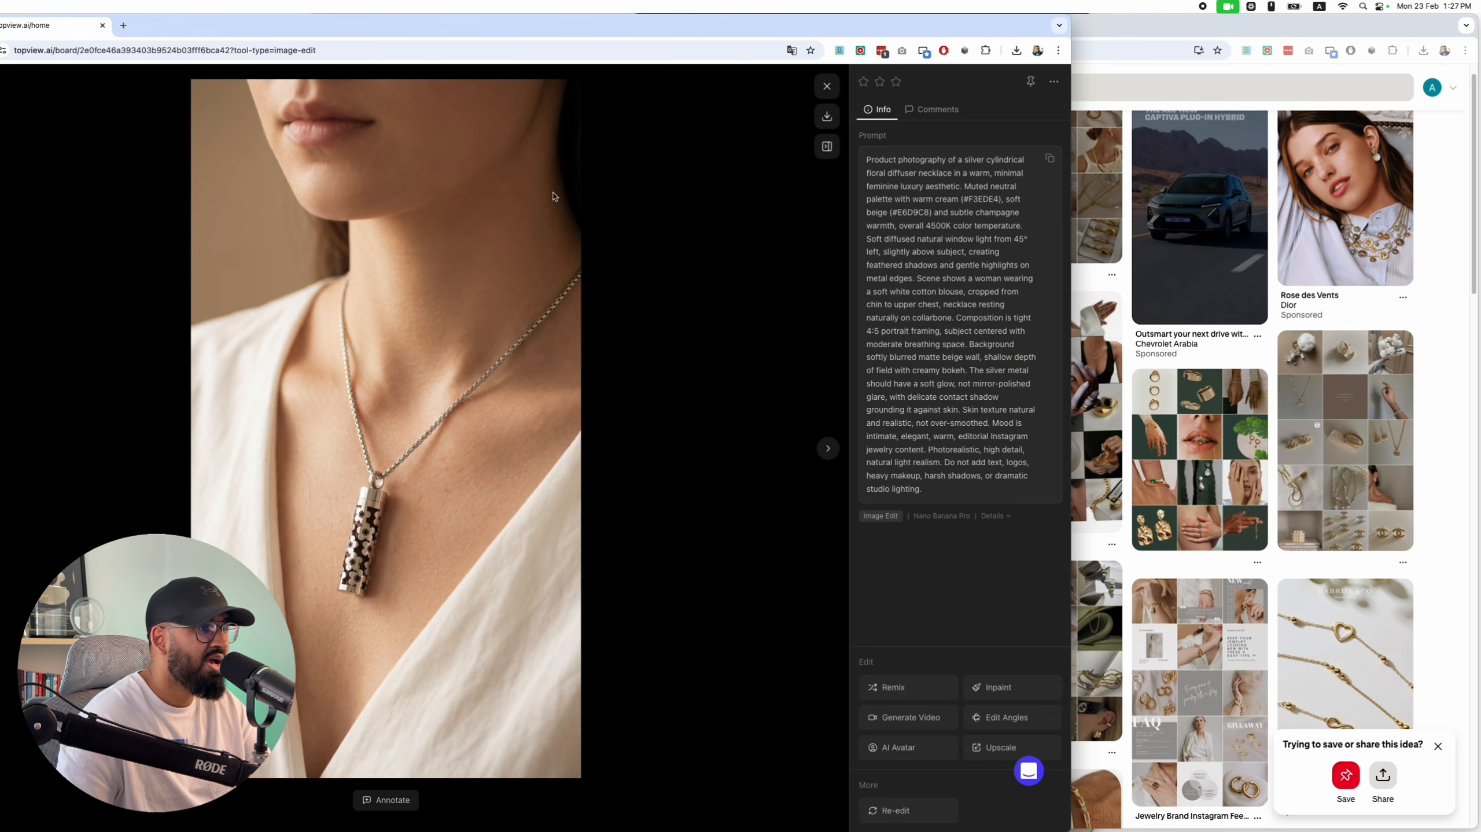
{"action": "left_click_drag", "start_coordinate": [700, 36], "coordinate": [822, 36]}
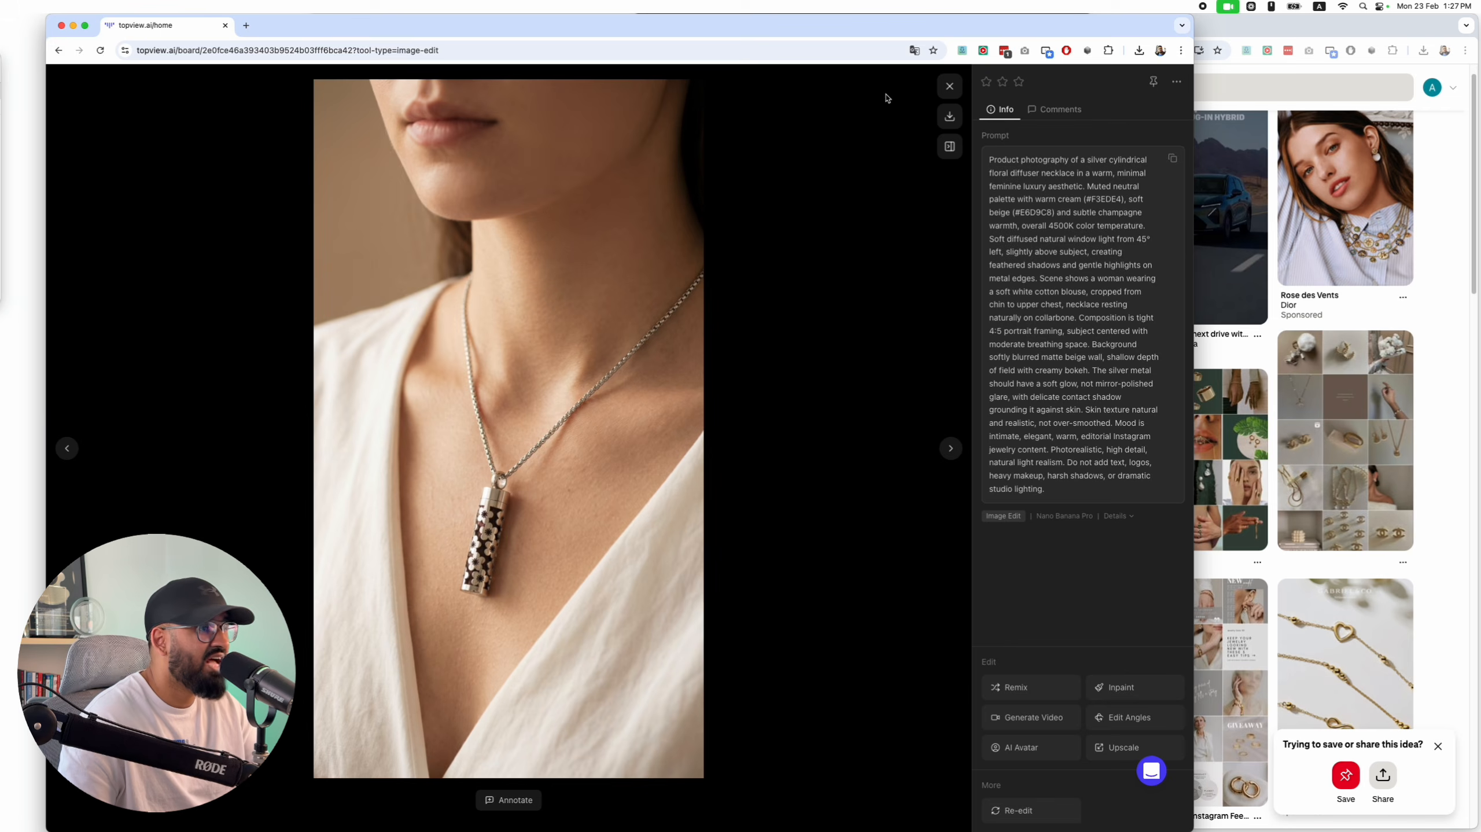
{"action": "left_click", "coordinate": [895, 44]}
{"action": "left_click_drag", "start_coordinate": [981, 27], "coordinate": [1229, 31]}
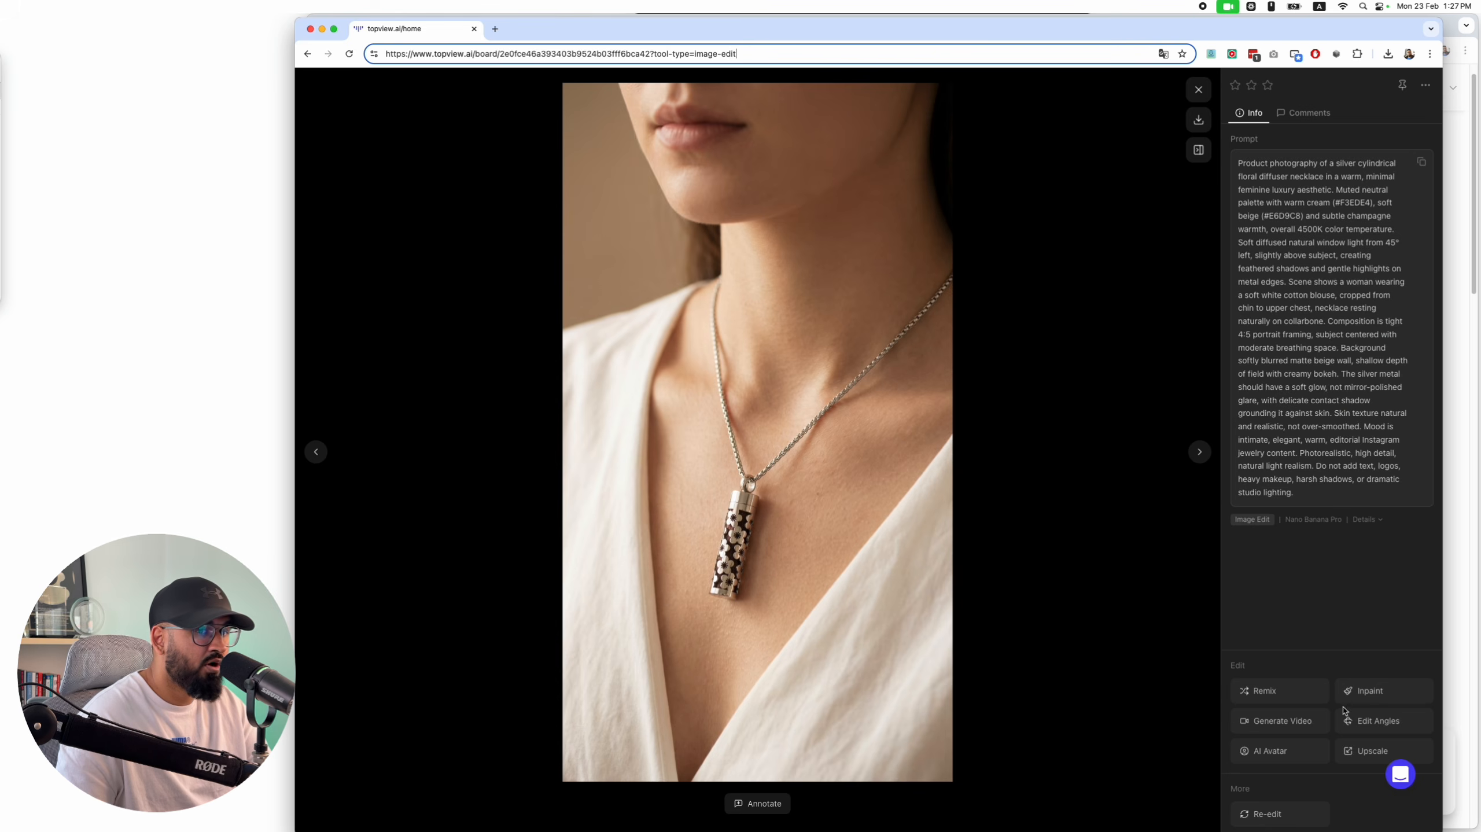
Send the chosen image to video generation with the "Model gently brushes fingers across the necklace chain" animation prompt and turn native audio off
{"action": "left_click", "coordinate": [1305, 731]}
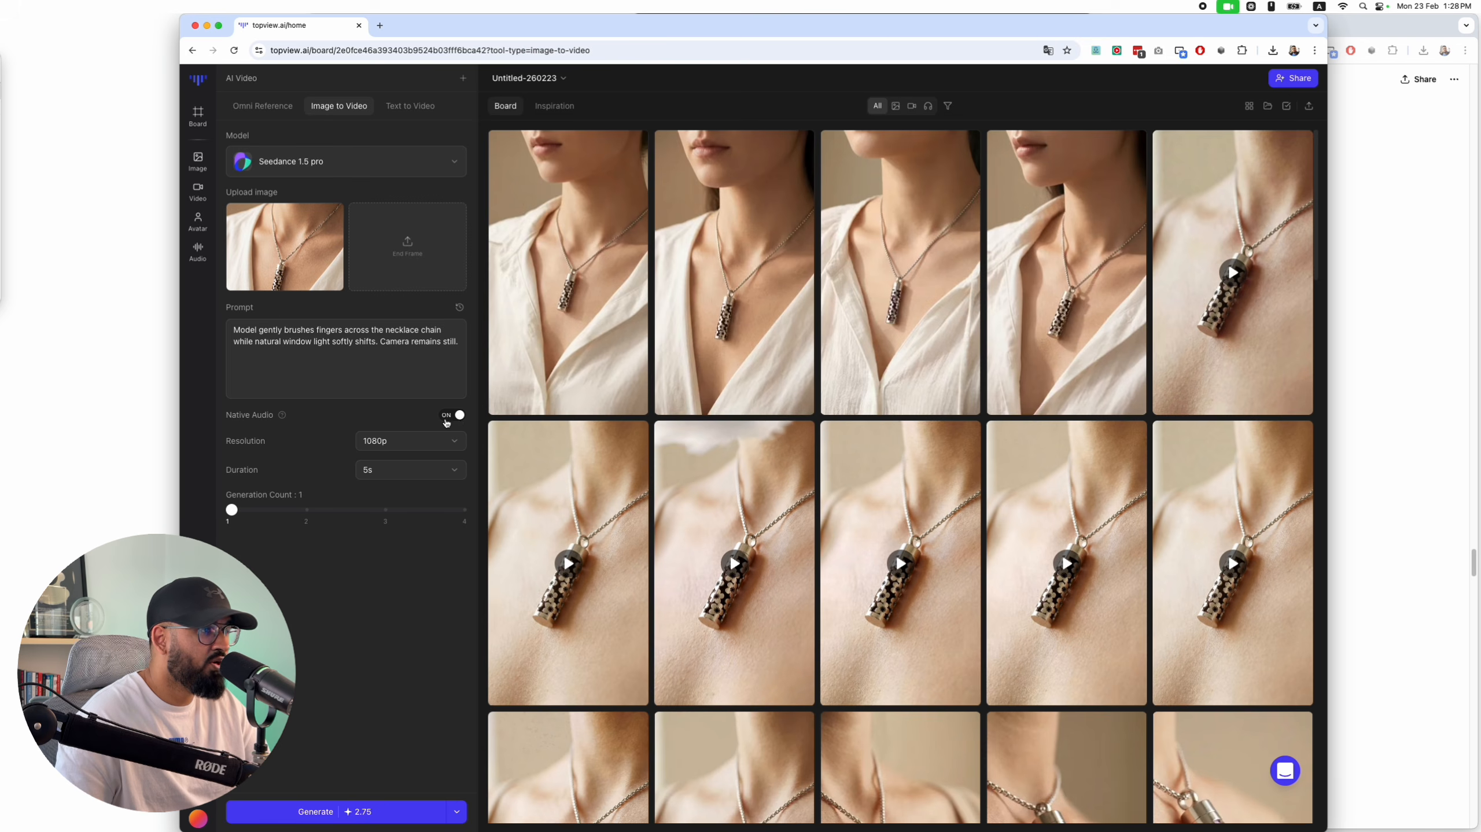
{"action": "left_click", "coordinate": [447, 419]}
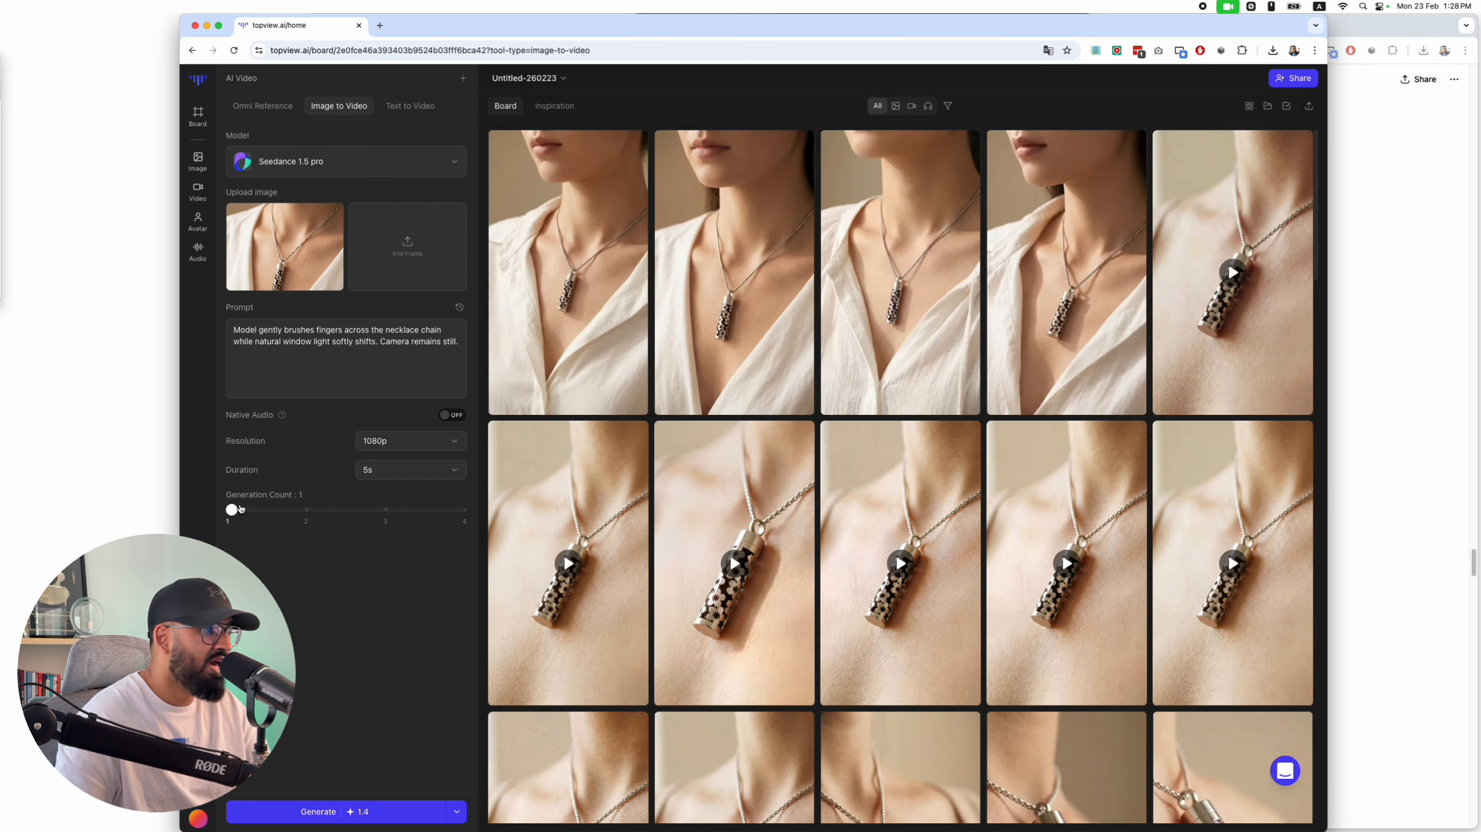
Try the 720p video resolution and restore 1080p
{"action": "left_click", "coordinate": [408, 440]}
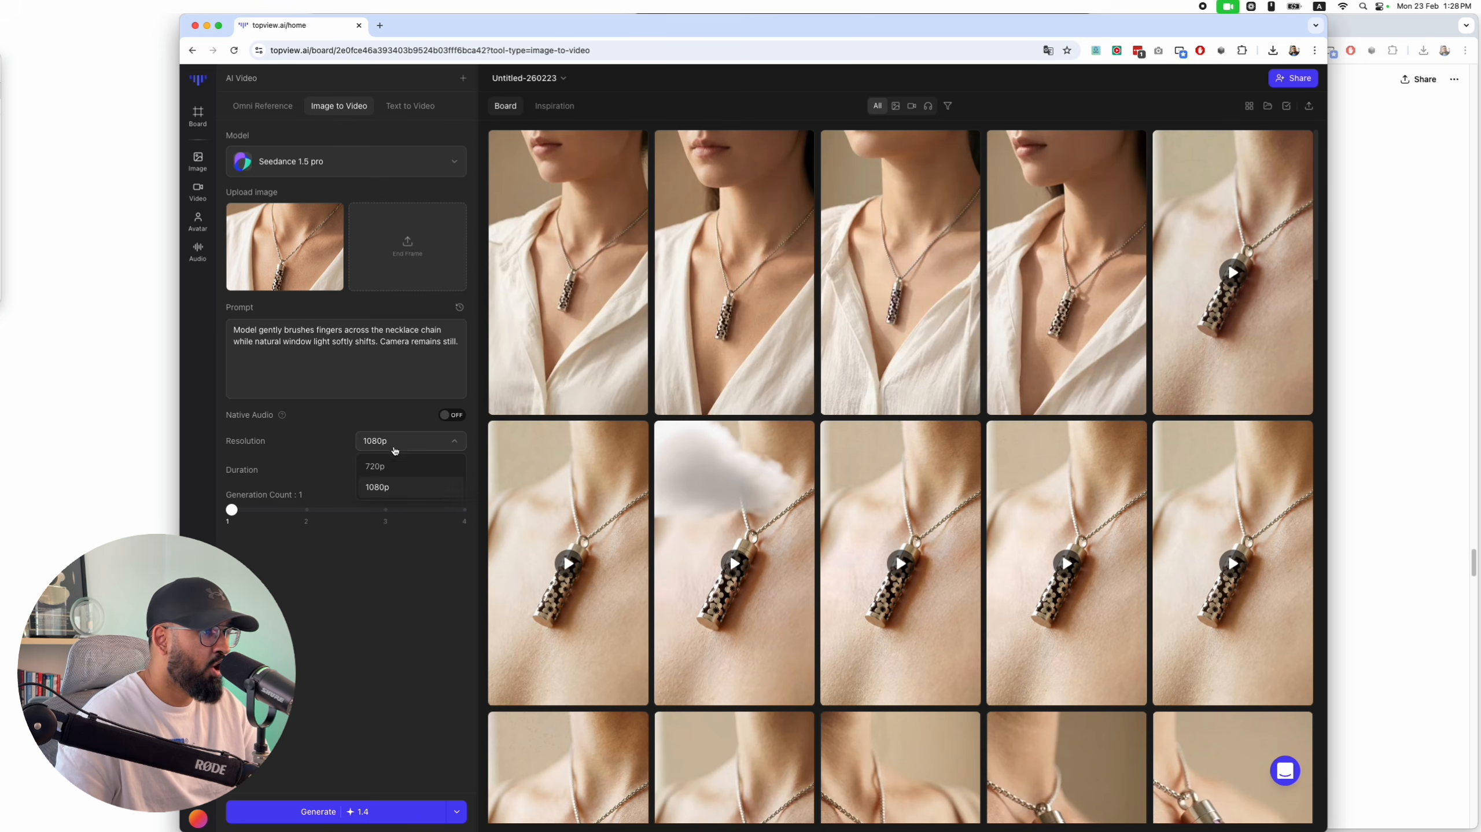
{"action": "left_click", "coordinate": [402, 470]}
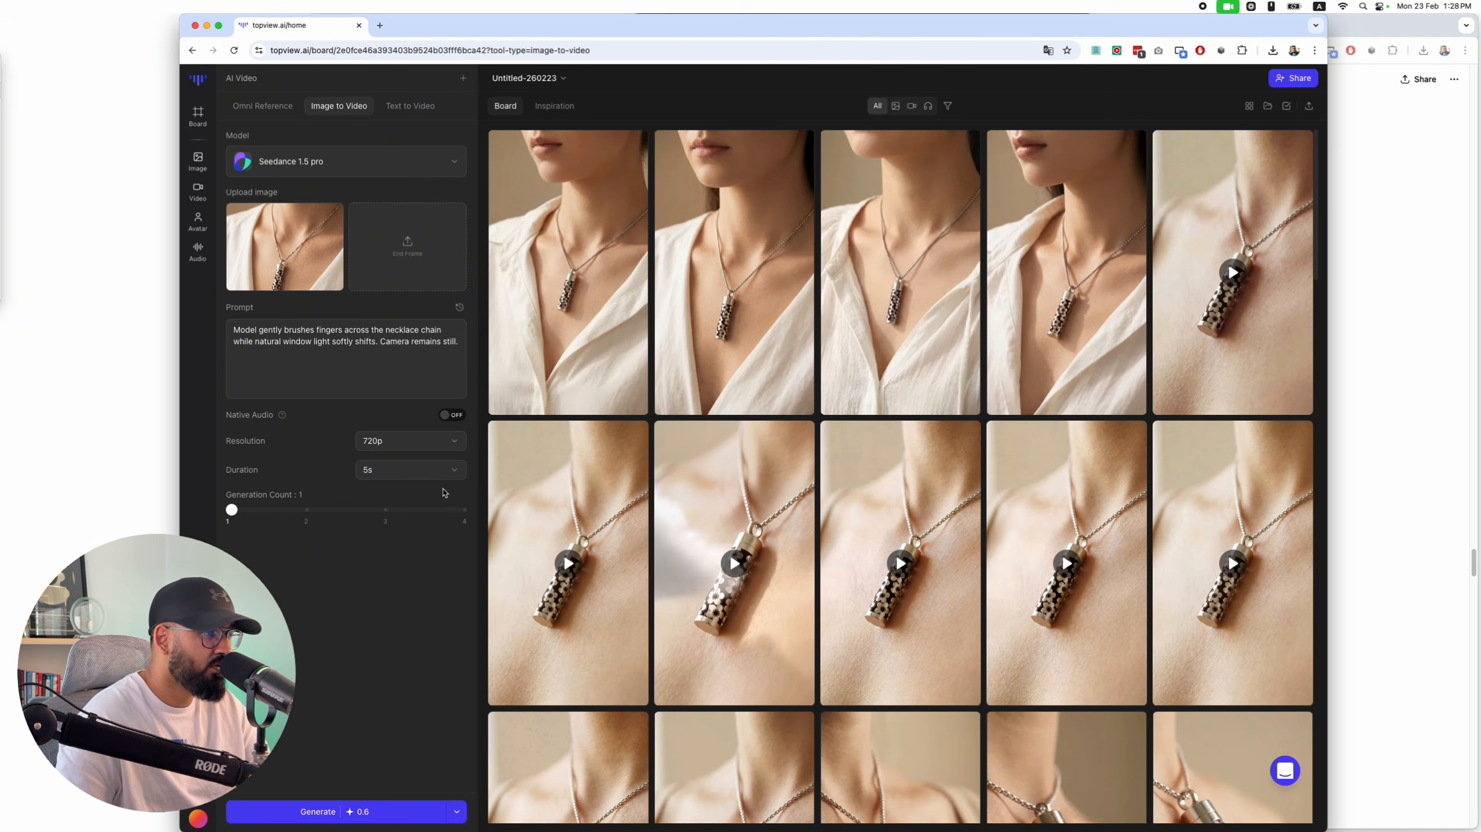
{"action": "left_click", "coordinate": [408, 440]}
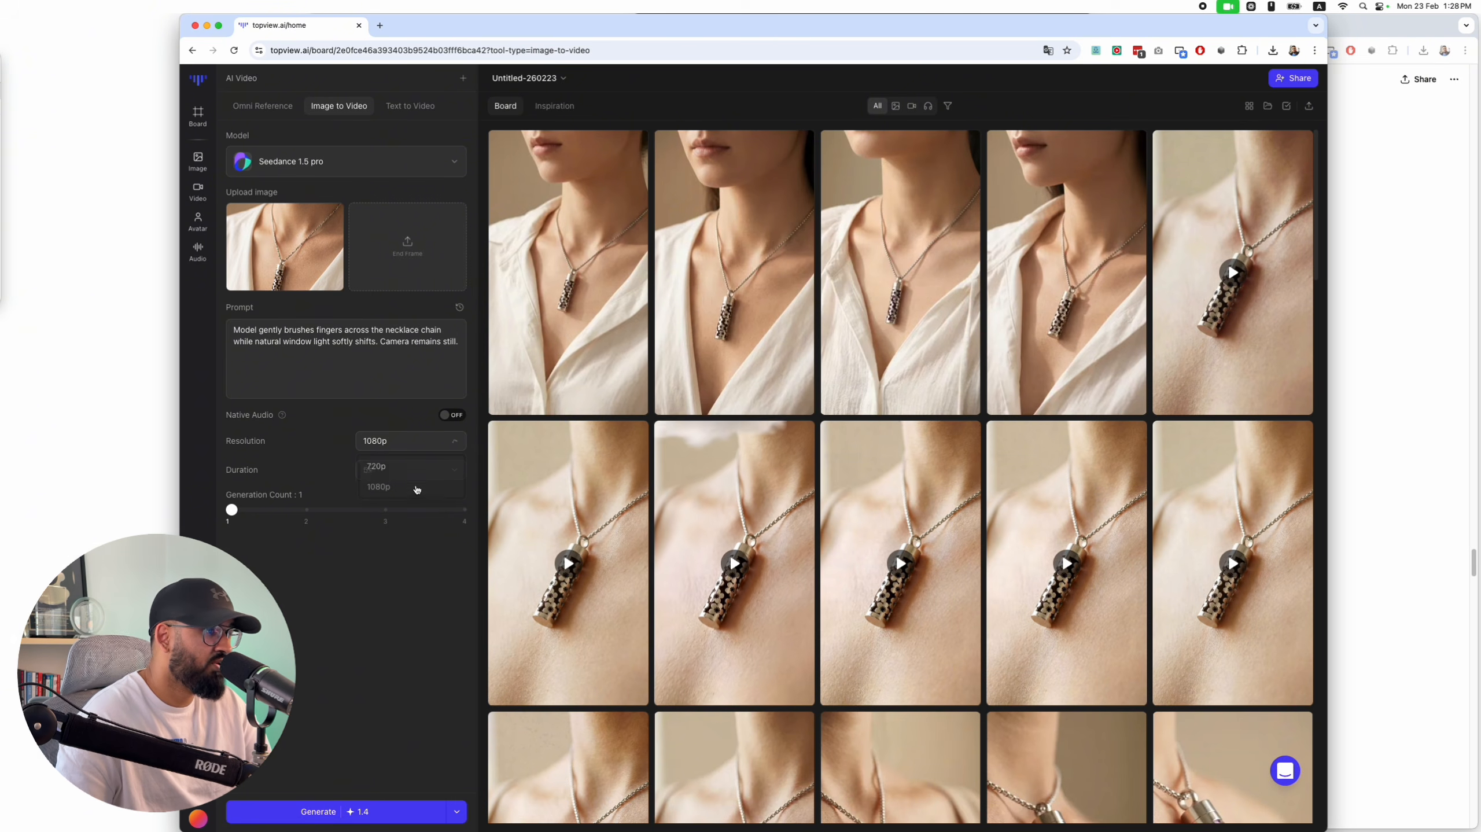
Generate the 5-second 1080p video from the necklace portrait and play the finished clip at full size
{"action": "left_click", "coordinate": [417, 490]}
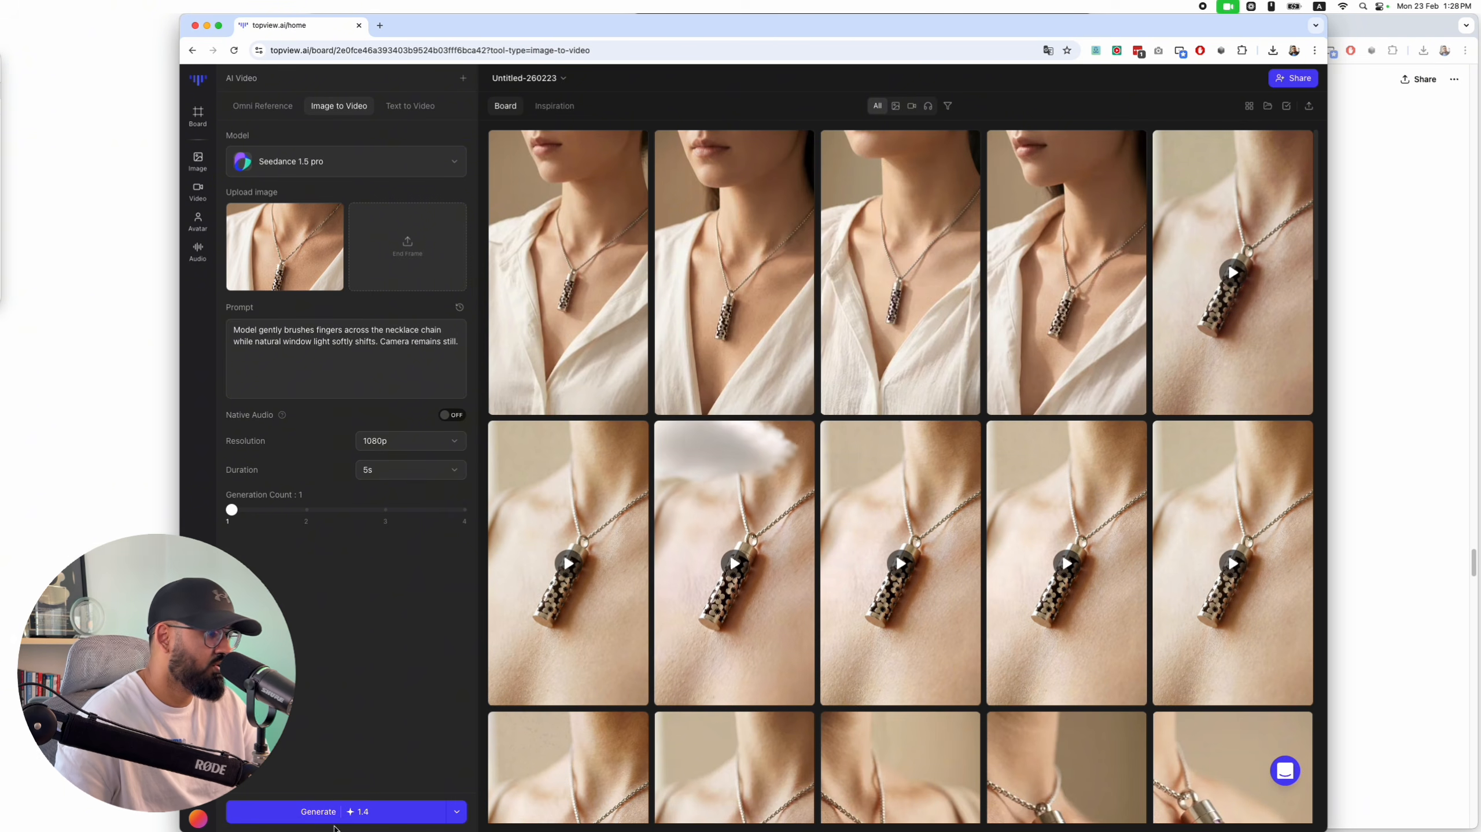
{"action": "left_click", "coordinate": [367, 821]}
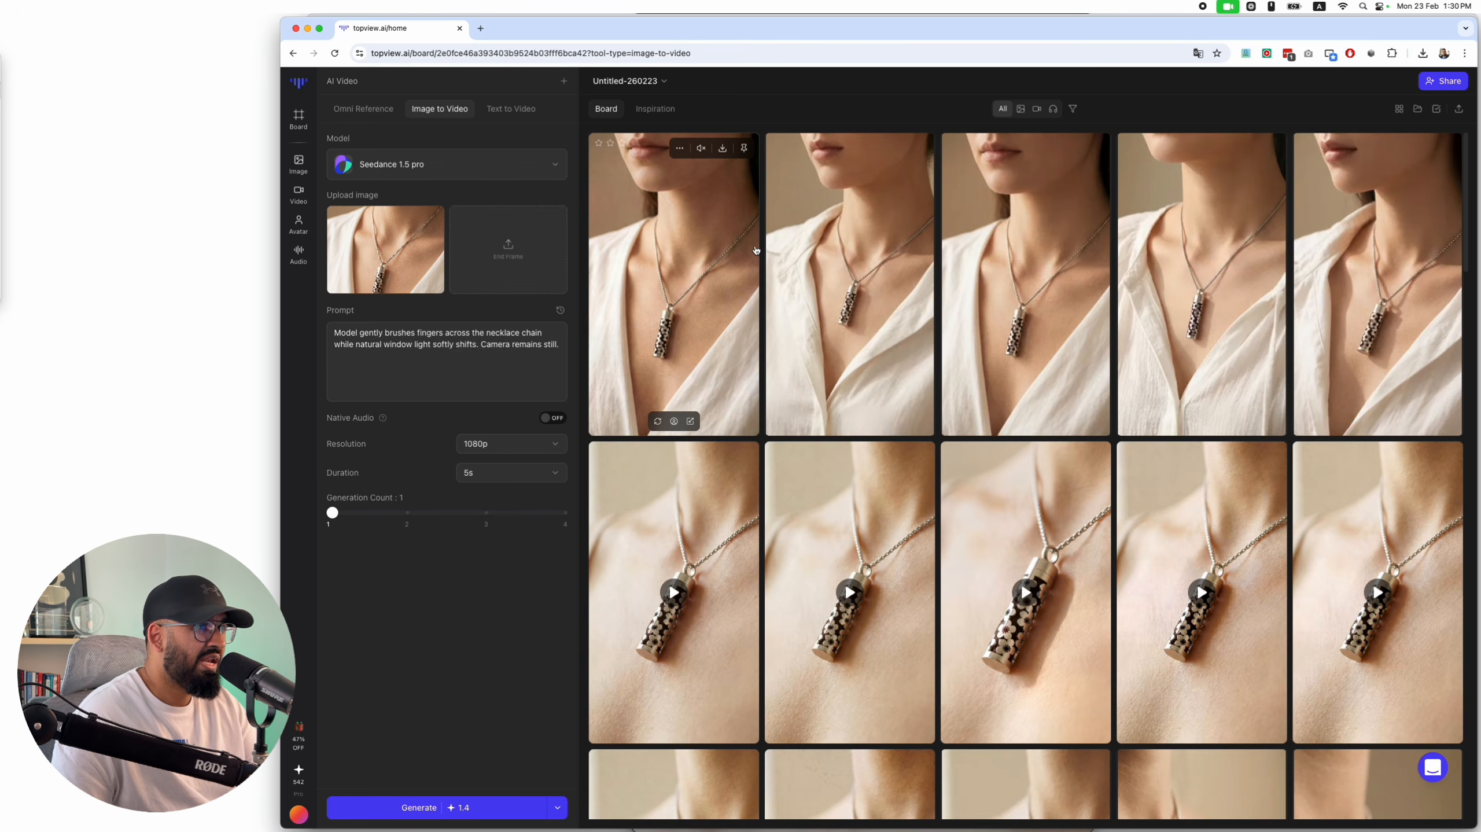
{"action": "left_click", "coordinate": [731, 249]}
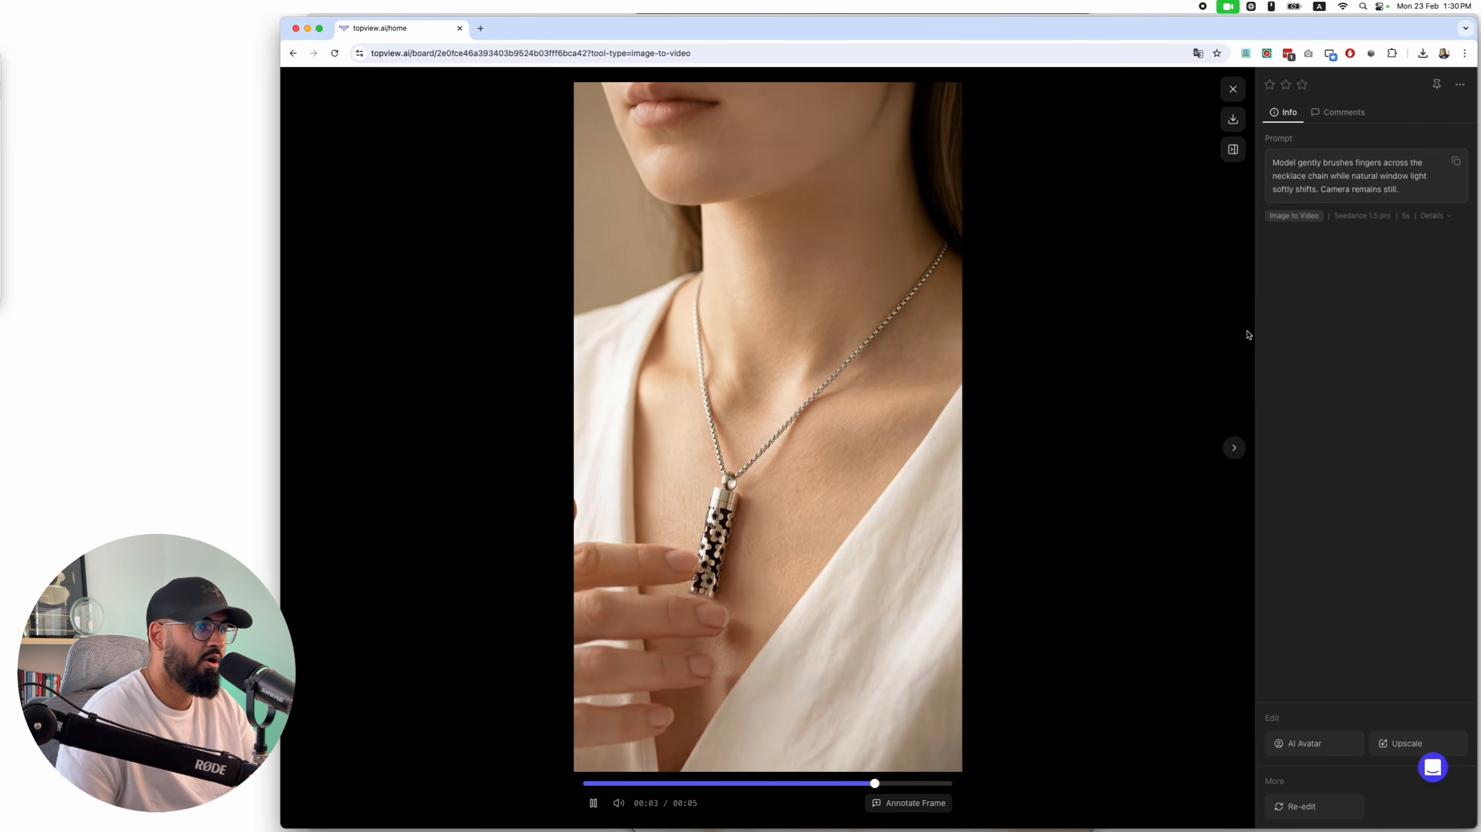
{"action": "left_click", "coordinate": [1235, 93]}
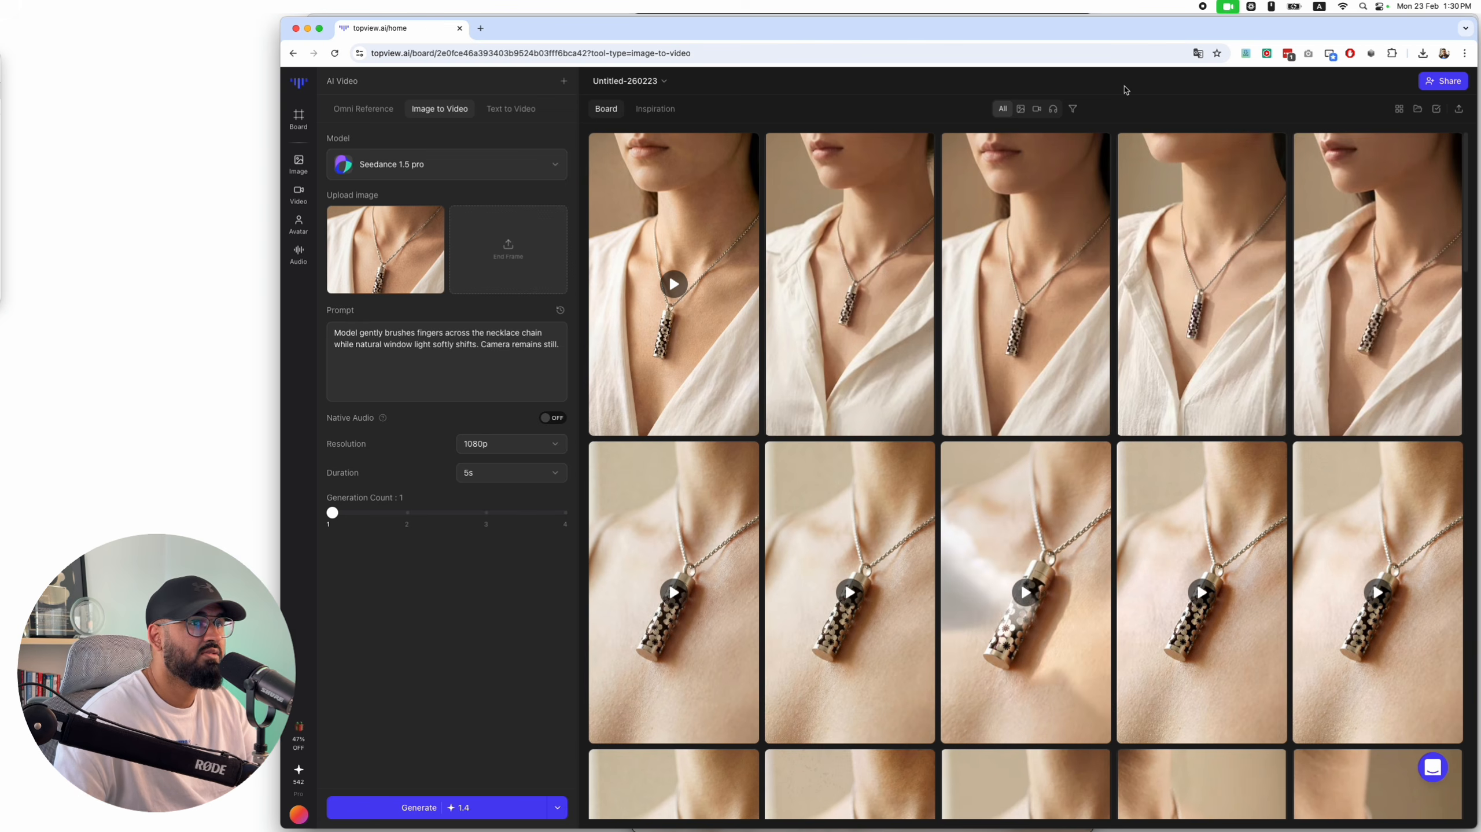
Switch to ChatGPT, review the 7-image shot plan, and copy the image prompt of Prompt 2, Intimate Hand Close-Up
{"action": "key", "text": "super+grave"}
{"action": "scroll", "coordinate": [902, 647], "scroll_direction": "down", "scroll_amount": 3}
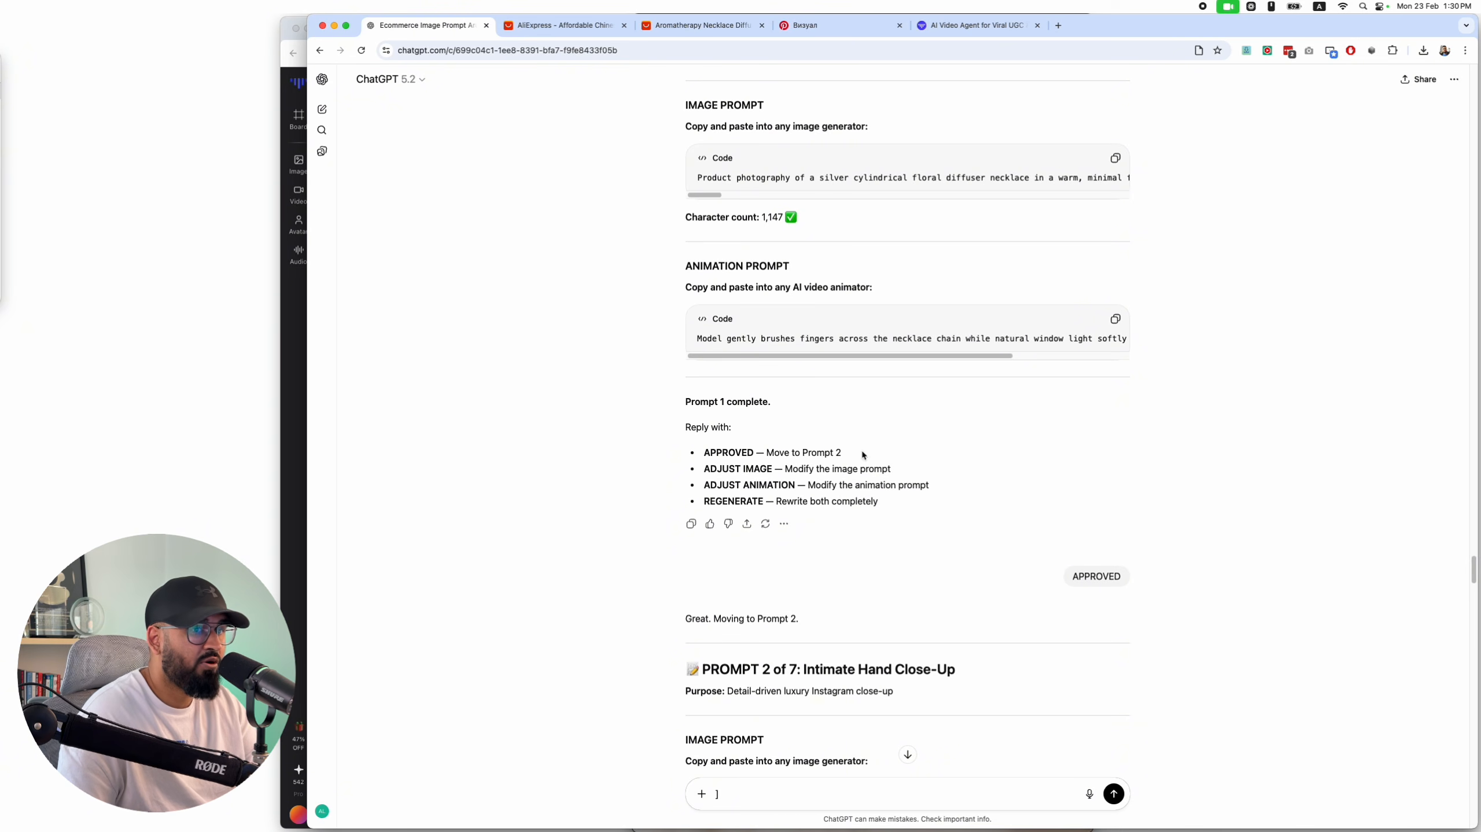
{"action": "scroll", "coordinate": [908, 699], "scroll_direction": "down", "scroll_amount": 6}
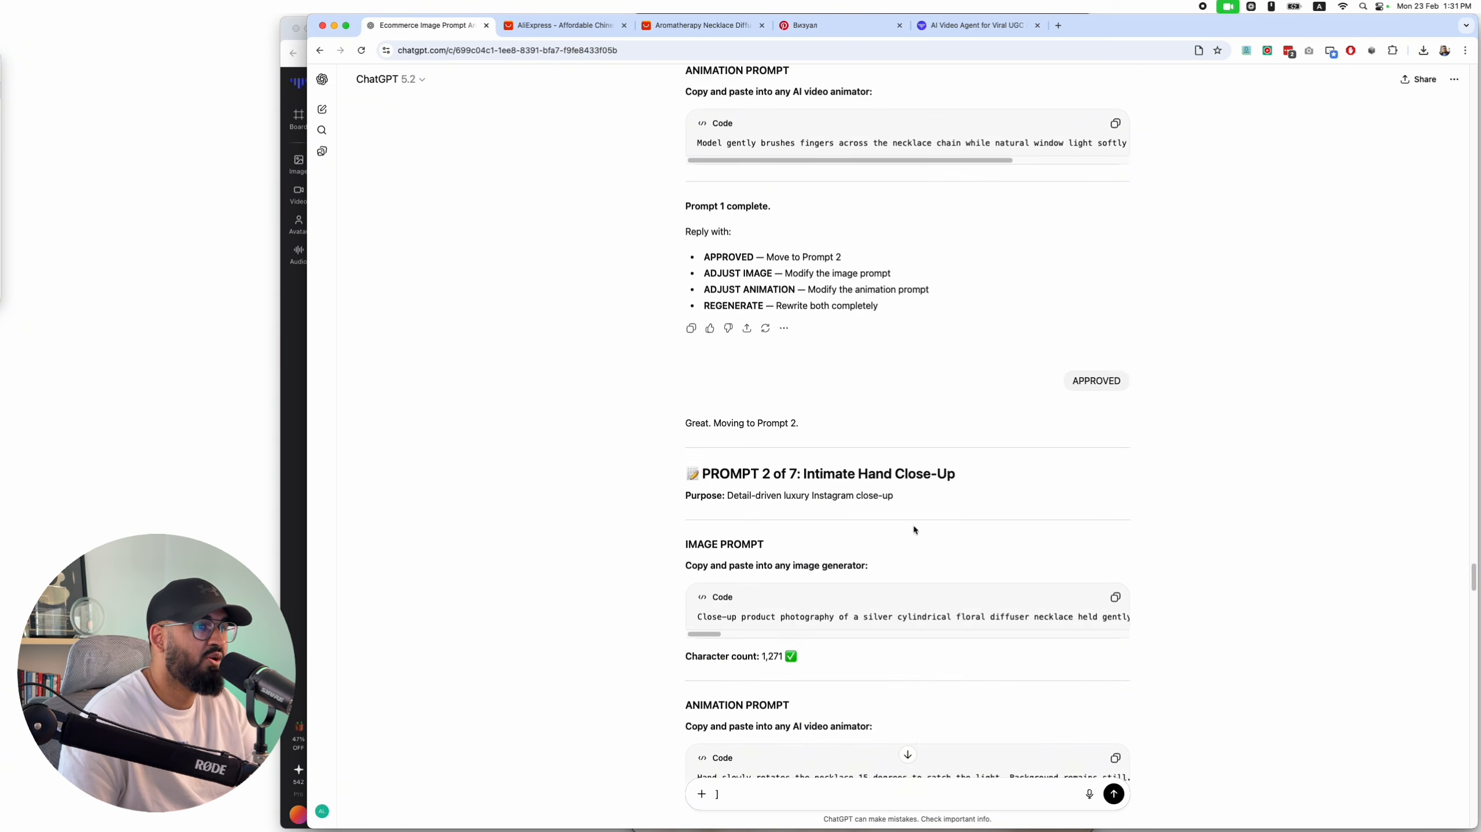
{"action": "scroll", "coordinate": [882, 514], "scroll_direction": "up", "scroll_amount": 20}
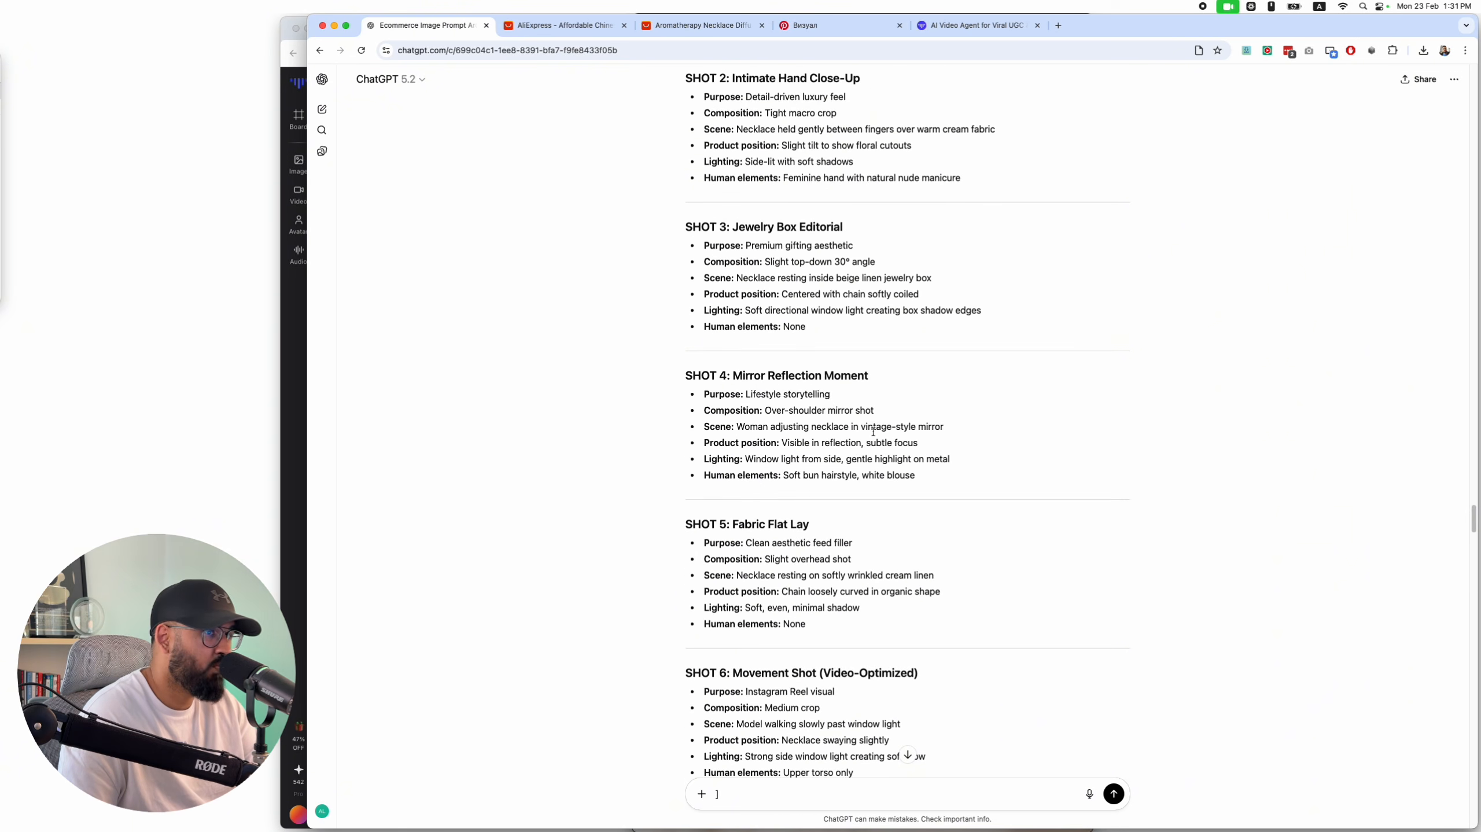
{"action": "scroll", "coordinate": [782, 273], "scroll_direction": "up", "scroll_amount": 6}
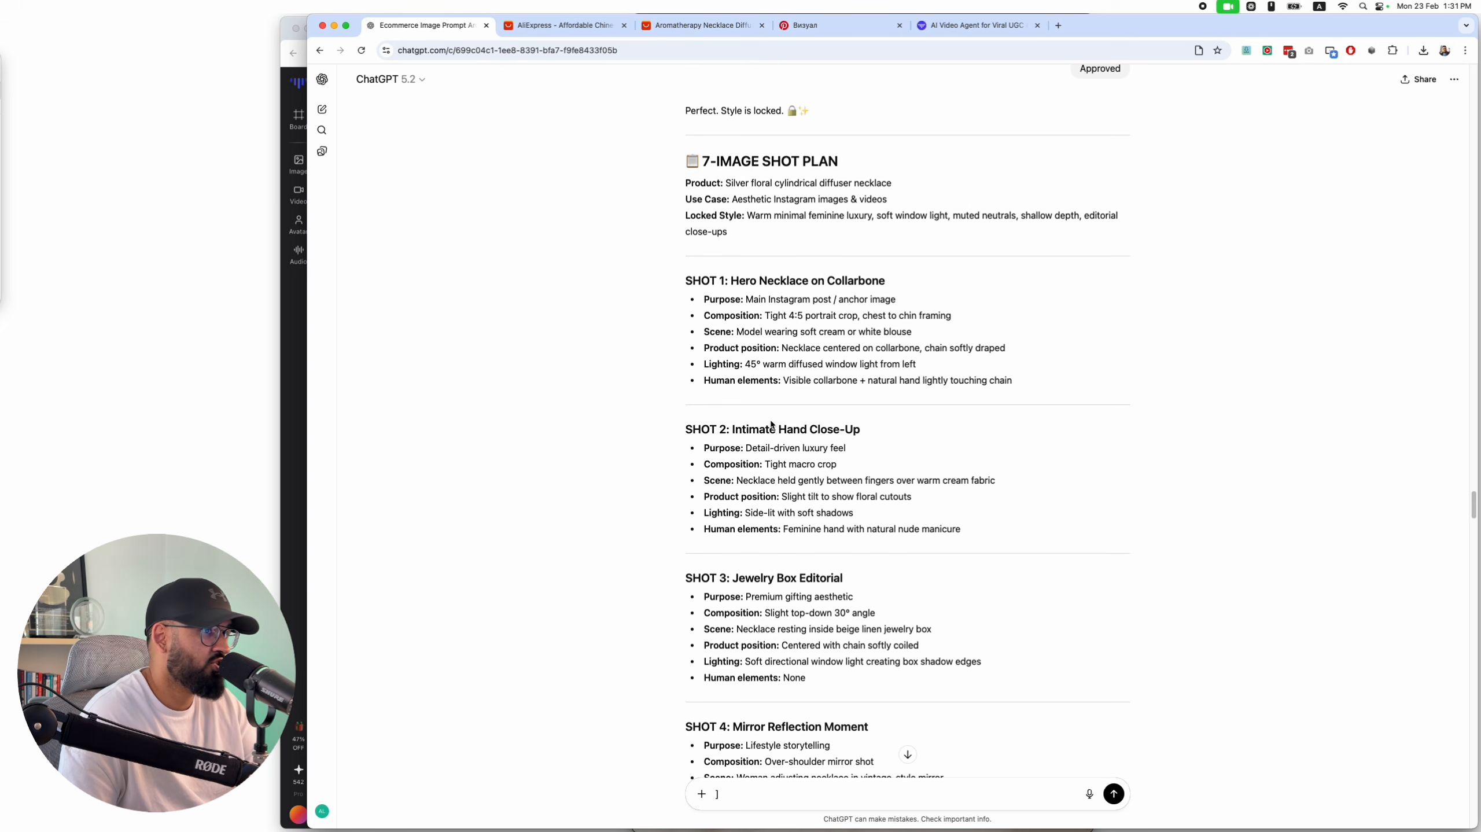
{"action": "scroll", "coordinate": [770, 424], "scroll_direction": "down", "scroll_amount": 20}
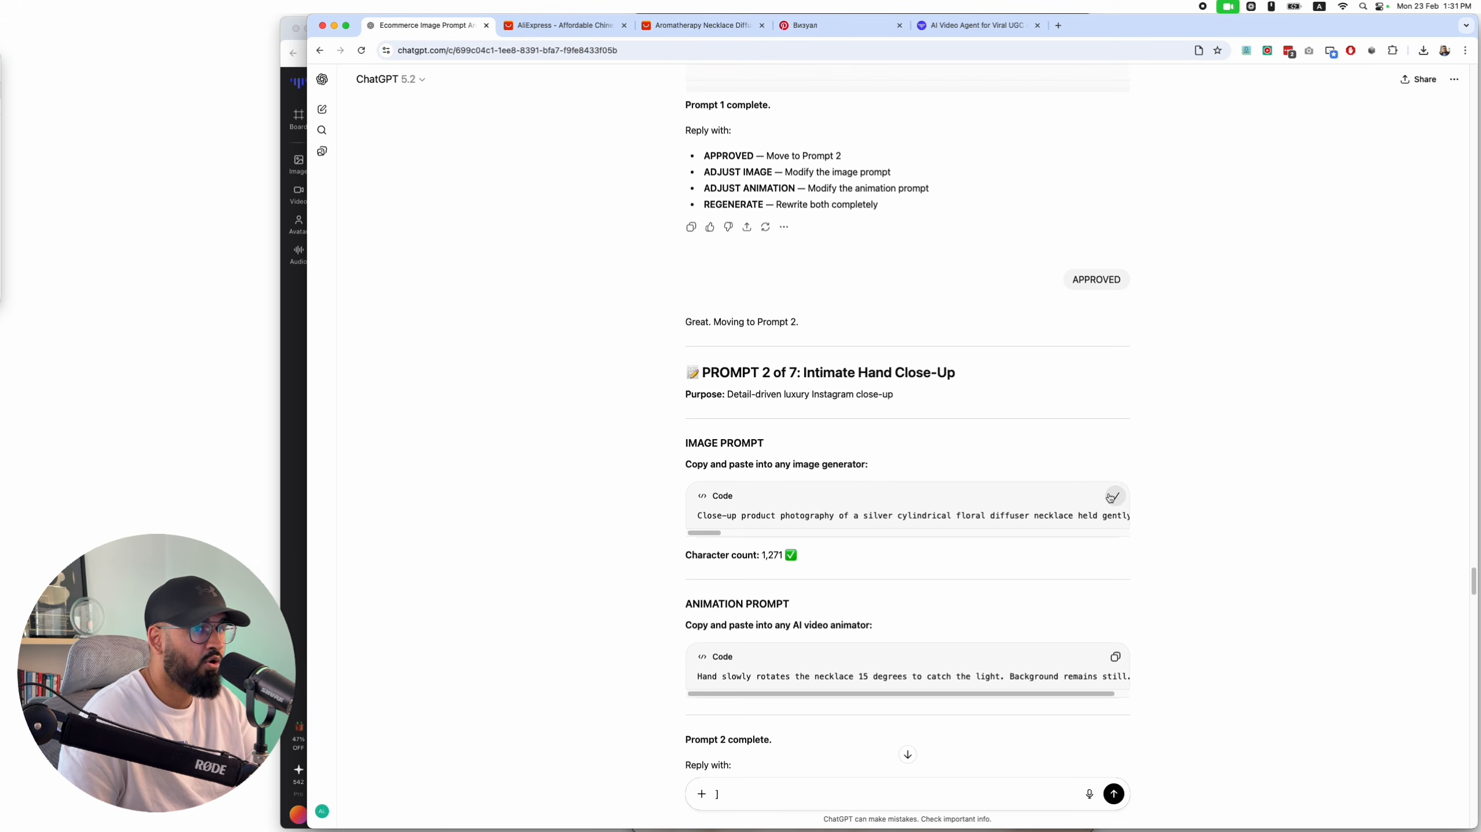
Switch to Topview's Image Edit and replace the existing prompt with the copied hand close-up image prompt
{"action": "left_click", "coordinate": [294, 441]}
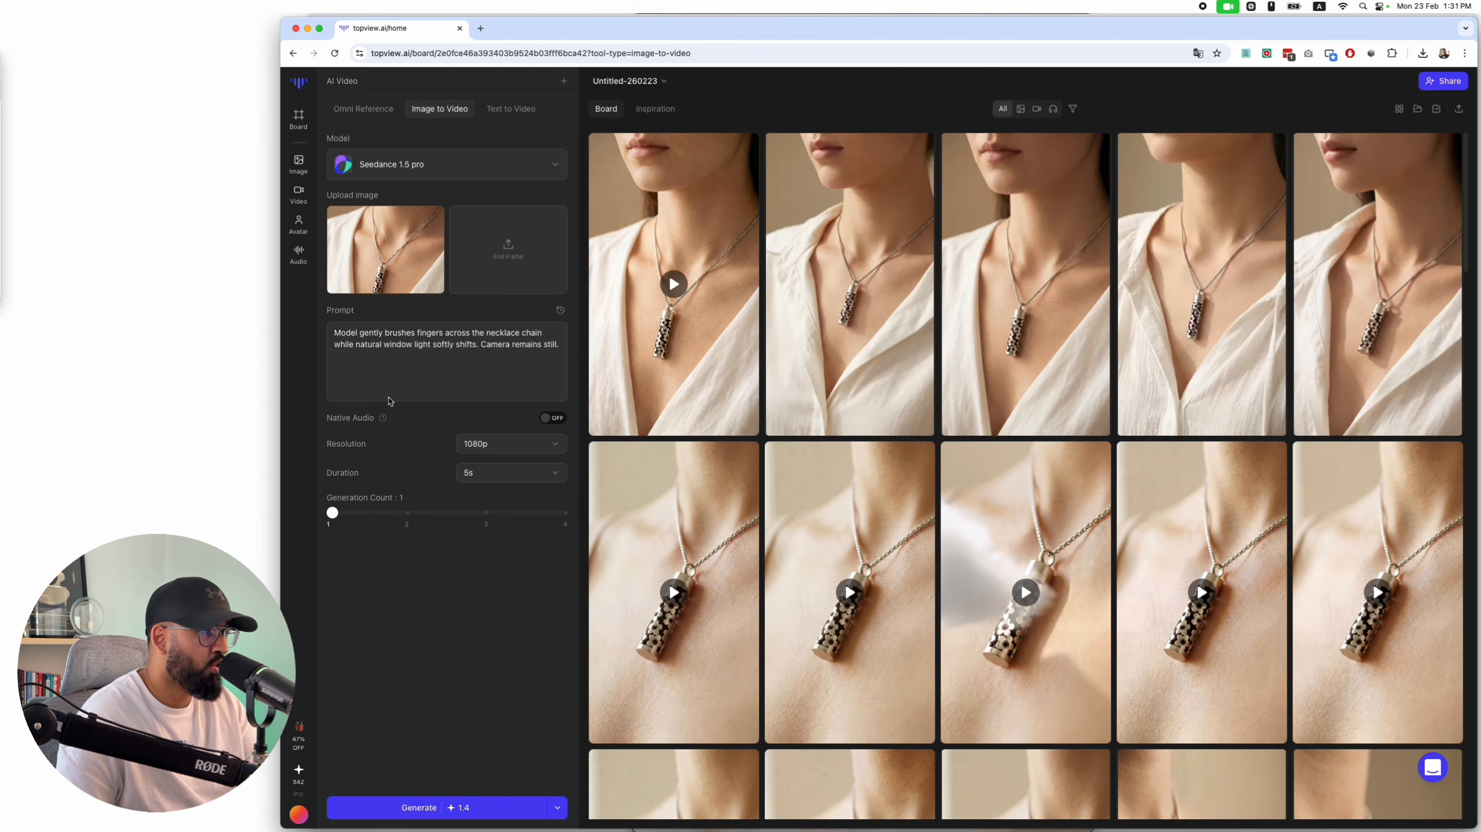
{"action": "mouse_move", "coordinate": [299, 163]}
{"action": "left_click", "coordinate": [361, 189]}
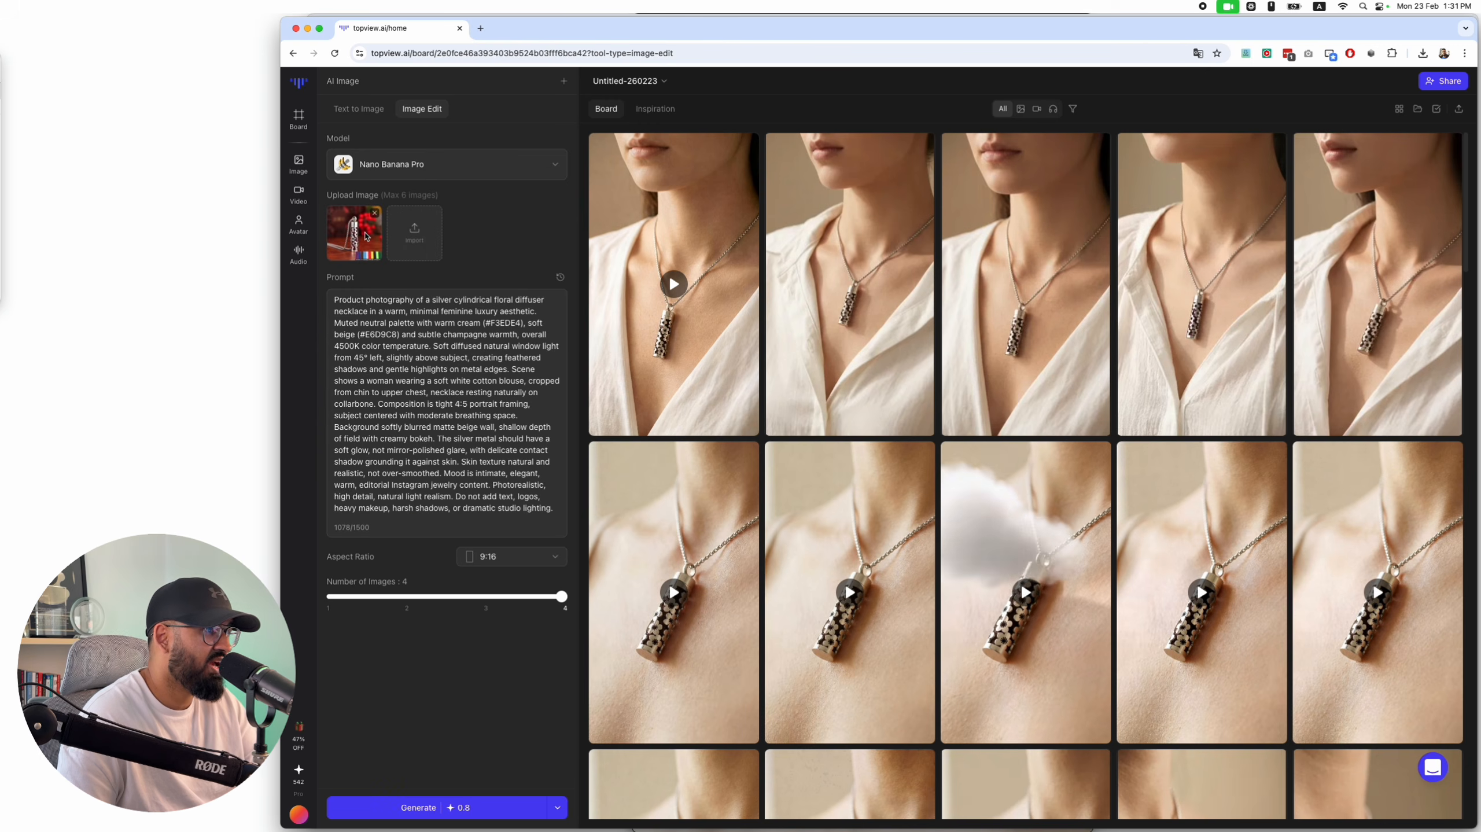
{"action": "key", "text": "super+a"}
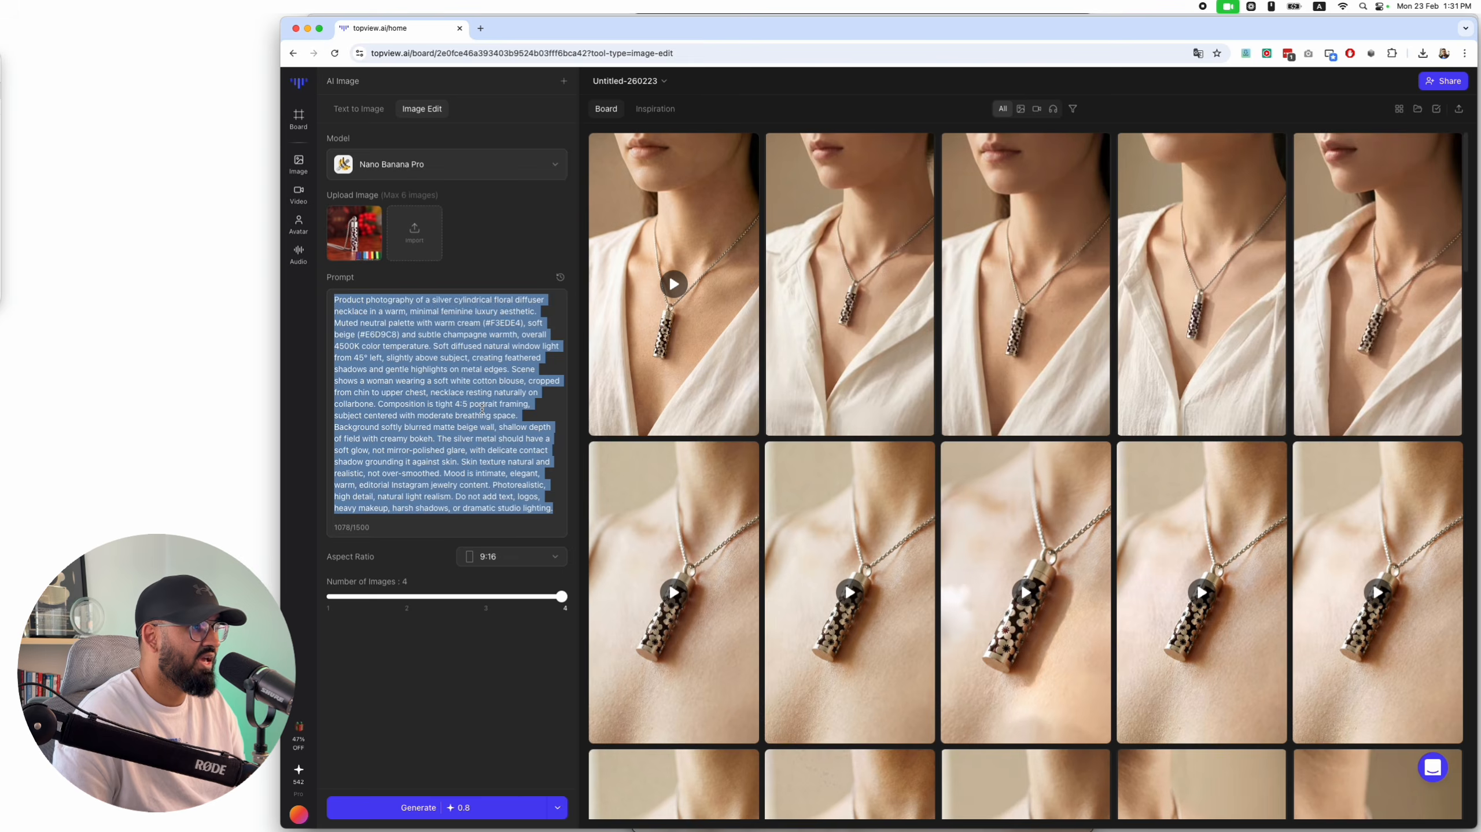
{"action": "type", "text": "Close-up product photography of a silver cylindrical floral diffuser necklace held gently between feminine fingers in a warm, minimal feminine luxury aesthetic. Muted neutral palette with warm cream (#F3EDE4), soft beige (#E6D9C8), subtle caramel shadows (#BFA78F), overall warm 4500K tone. Soft diffused natural window light from 45° left creates delicate feathered shadows and subtle highlights along the engraved floral cut-outs. Background is softly wrinkled cream linen fabric with visible weave texture, slightly out of focus to create creamy shallow depth of field. Composition is tight macro framing, necklace angled slightly to reveal floral cutouts and interior detail, fingers positioned naturally with relaxed posture and nude or soft pink manicure. Metal surface should have a soft metallic glow, not harsh reflections or chrome glare. Gentle contact shadows anchor the pendant against fabric. Photorealistic, editorial Instagram jewelry style, intimate and refined. Mood is elegant, calm, tactile, feminine. Do not add text, props, extra jewelry, heavy contrast, or dramatic studio lighting."}
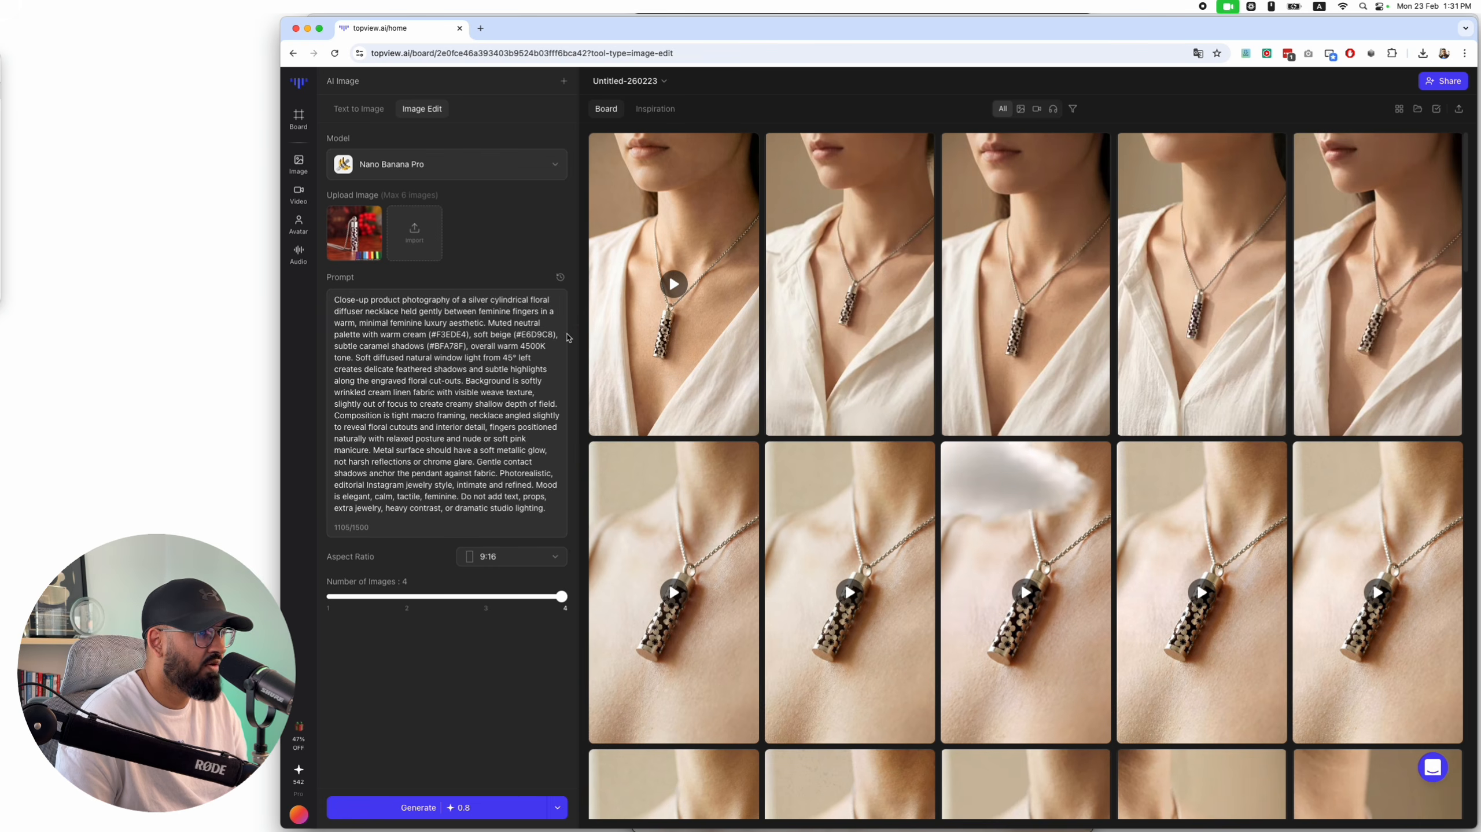
{"action": "left_click", "coordinate": [453, 807]}
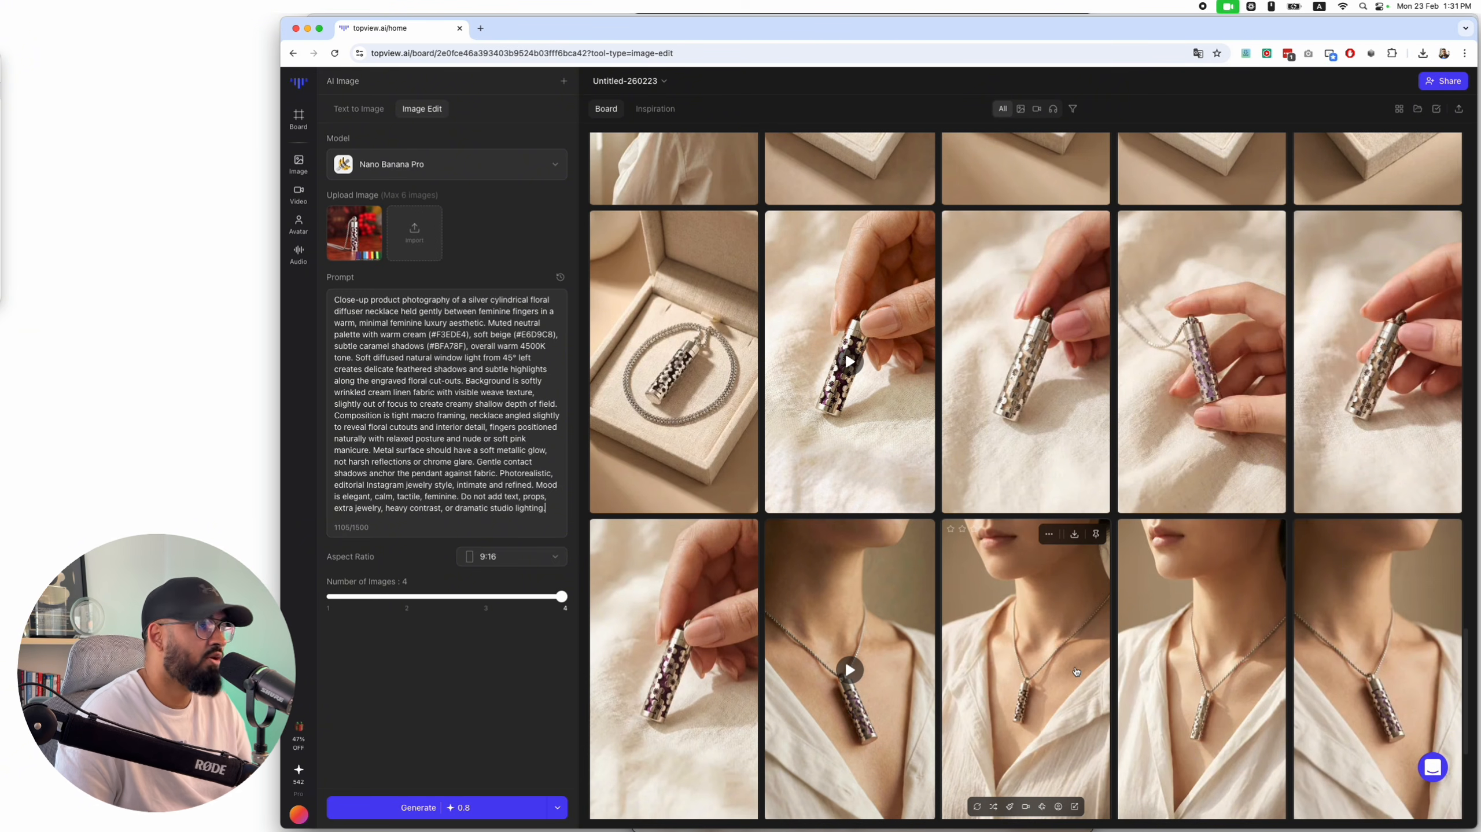
Open the image of a hand holding the pendant over cream fabric and send it to video generation
{"action": "scroll", "coordinate": [1165, 669], "scroll_direction": "down", "scroll_amount": 5}
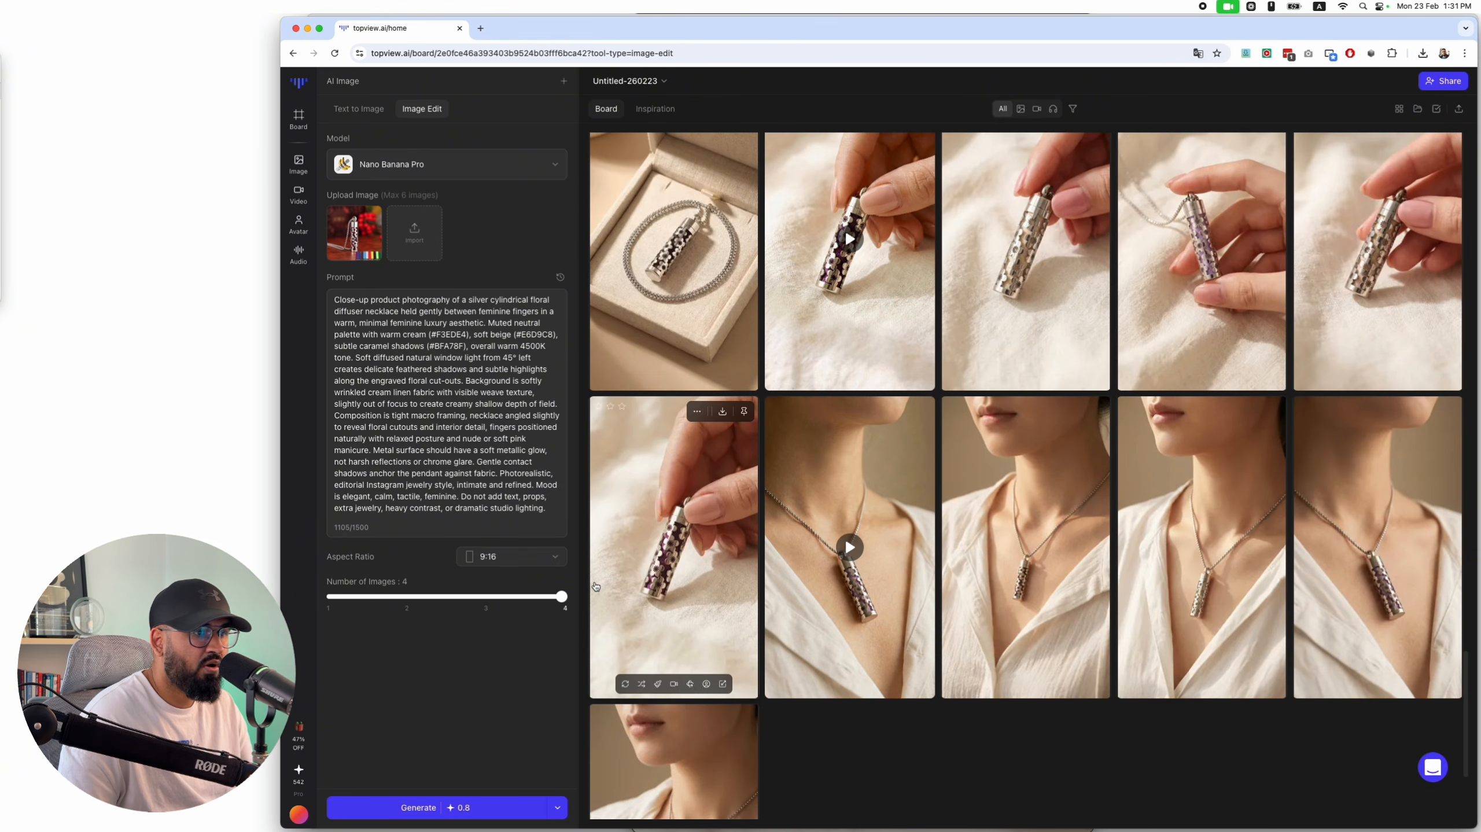
{"action": "left_click", "coordinate": [699, 542]}
{"action": "right_click", "coordinate": [1388, 710]}
{"action": "left_click", "coordinate": [1364, 630]}
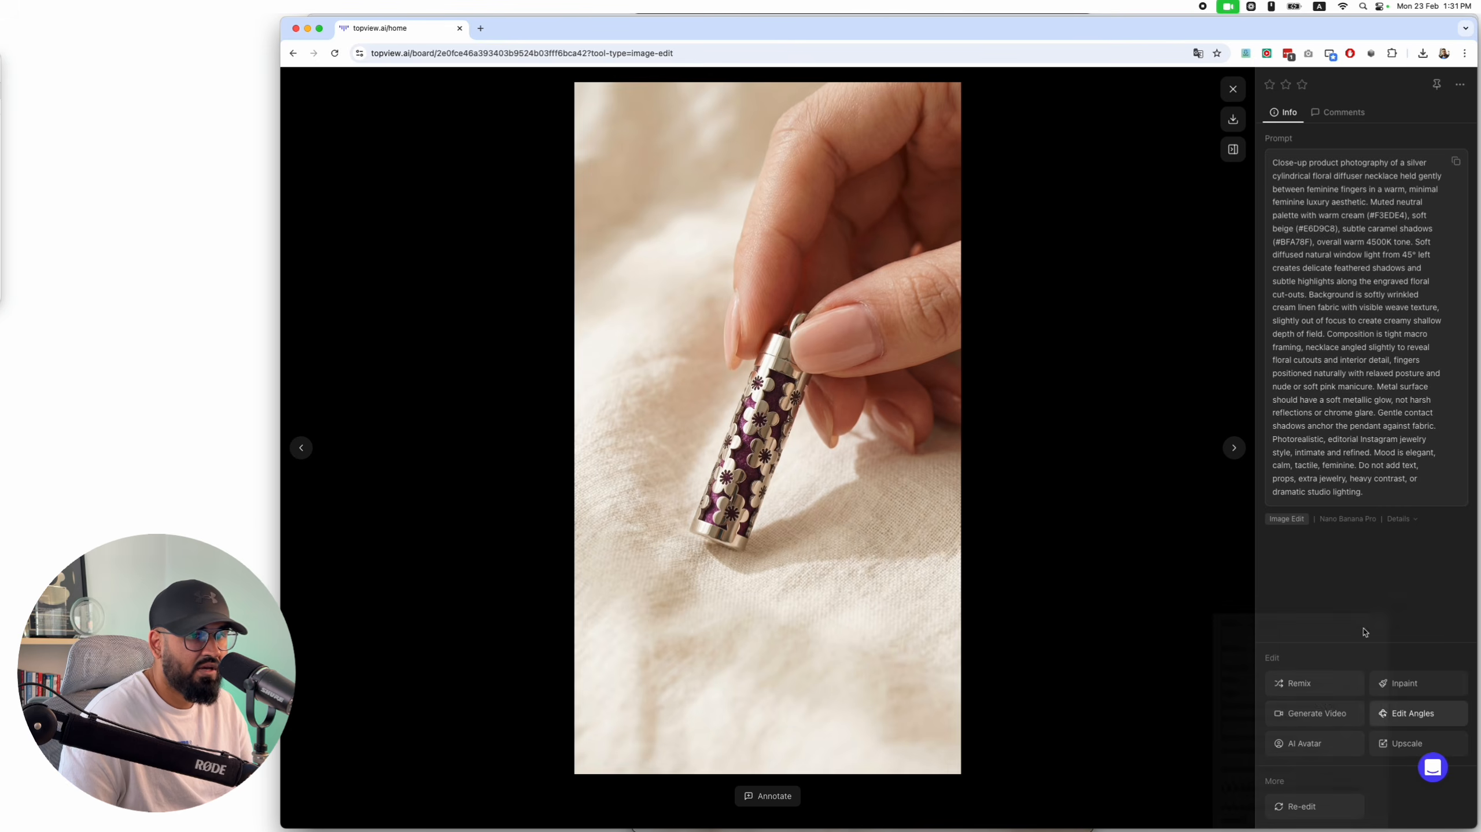
{"action": "left_click", "coordinate": [1292, 713]}
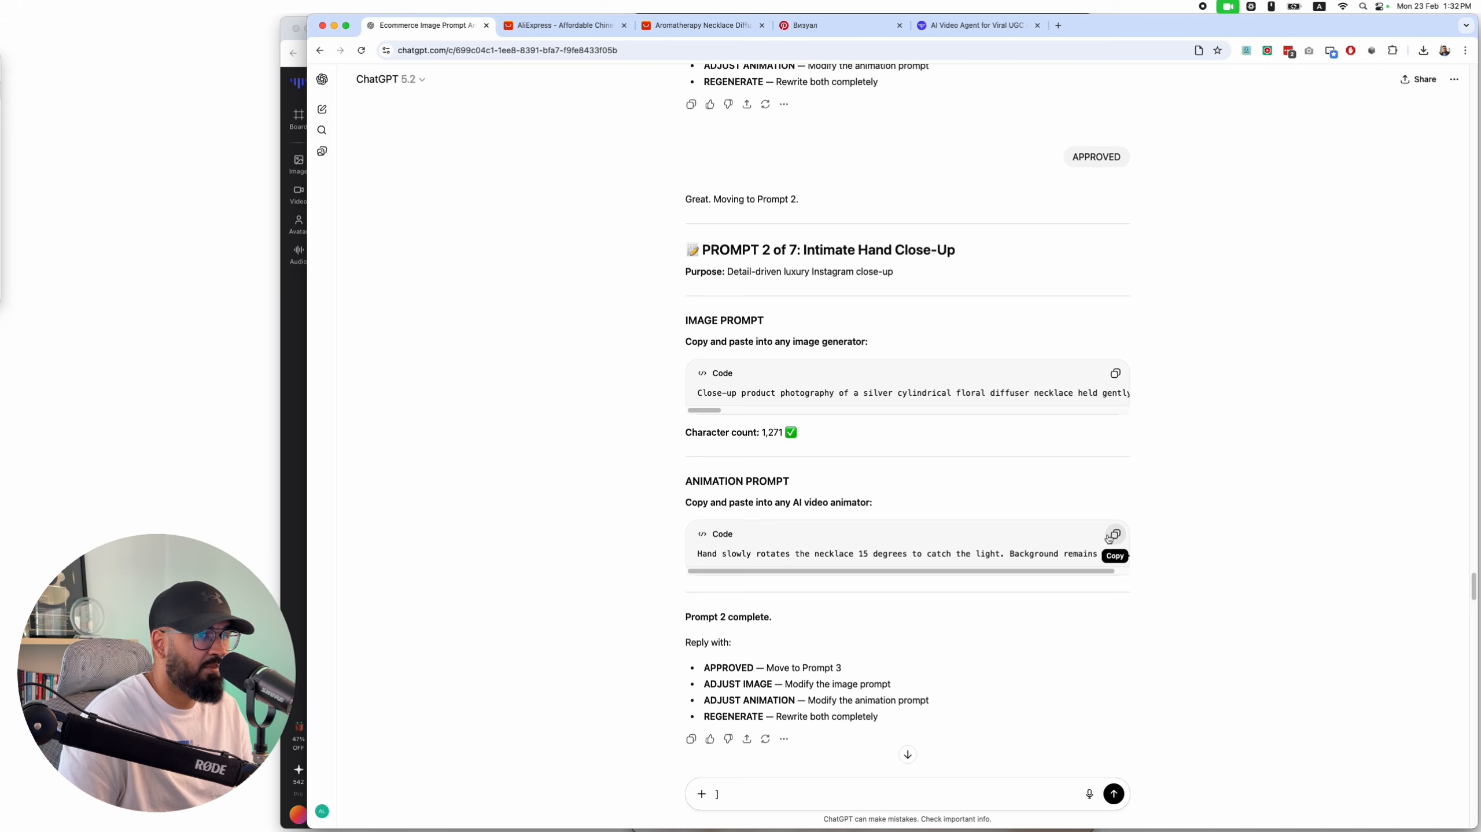
Enter the copied animation prompt "Hand slowly rotates the necklace 15 degrees to catch the light. Background remains still." and open the hand close-up video
{"action": "left_click", "coordinate": [295, 505]}
{"action": "left_click", "coordinate": [416, 369]}
{"action": "type", "text": "Hand slowly rotates the necklace 15 degrees to catch the light. Background remains still."}
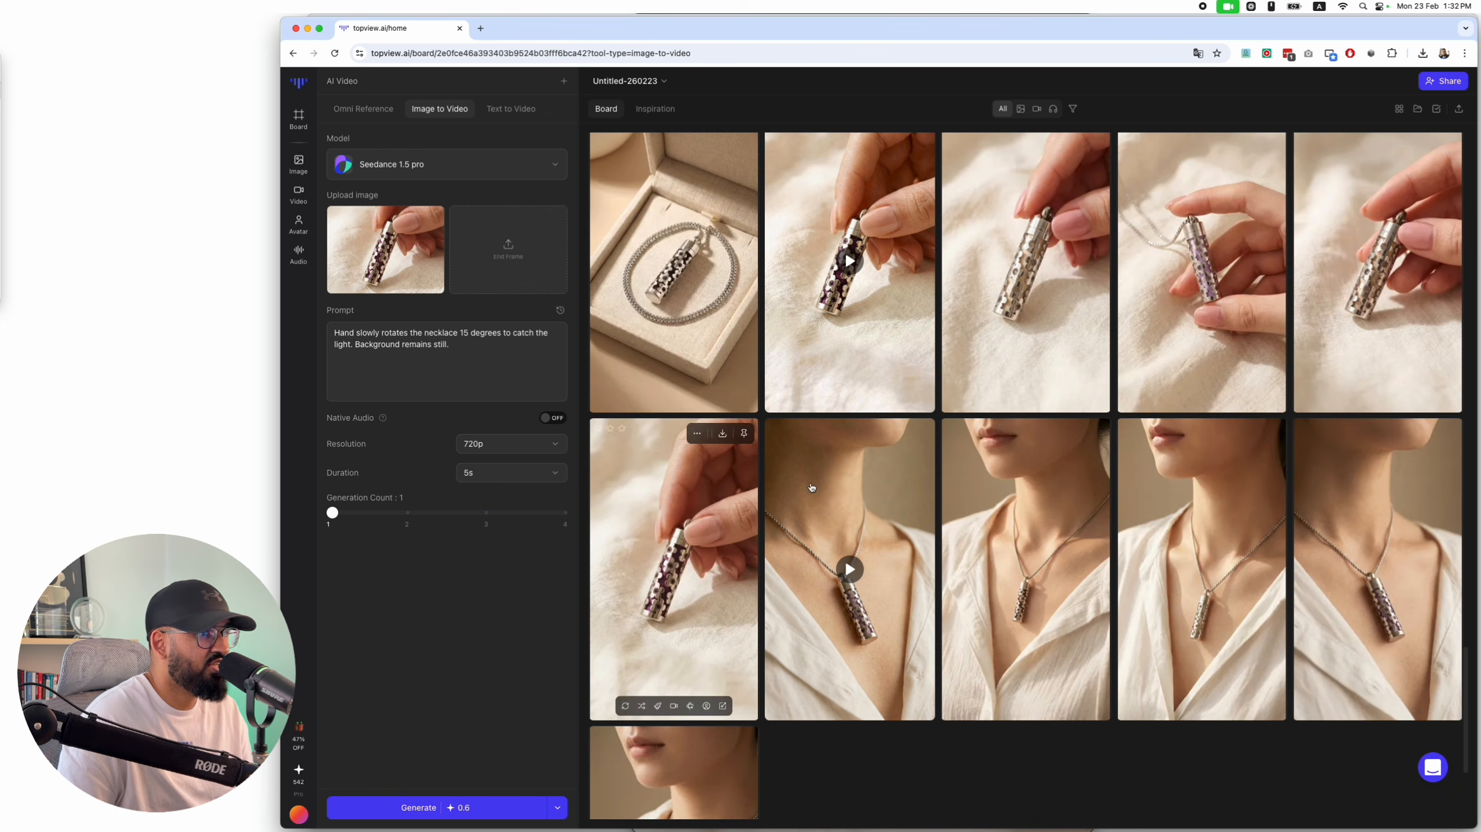
{"action": "left_click", "coordinate": [923, 337]}
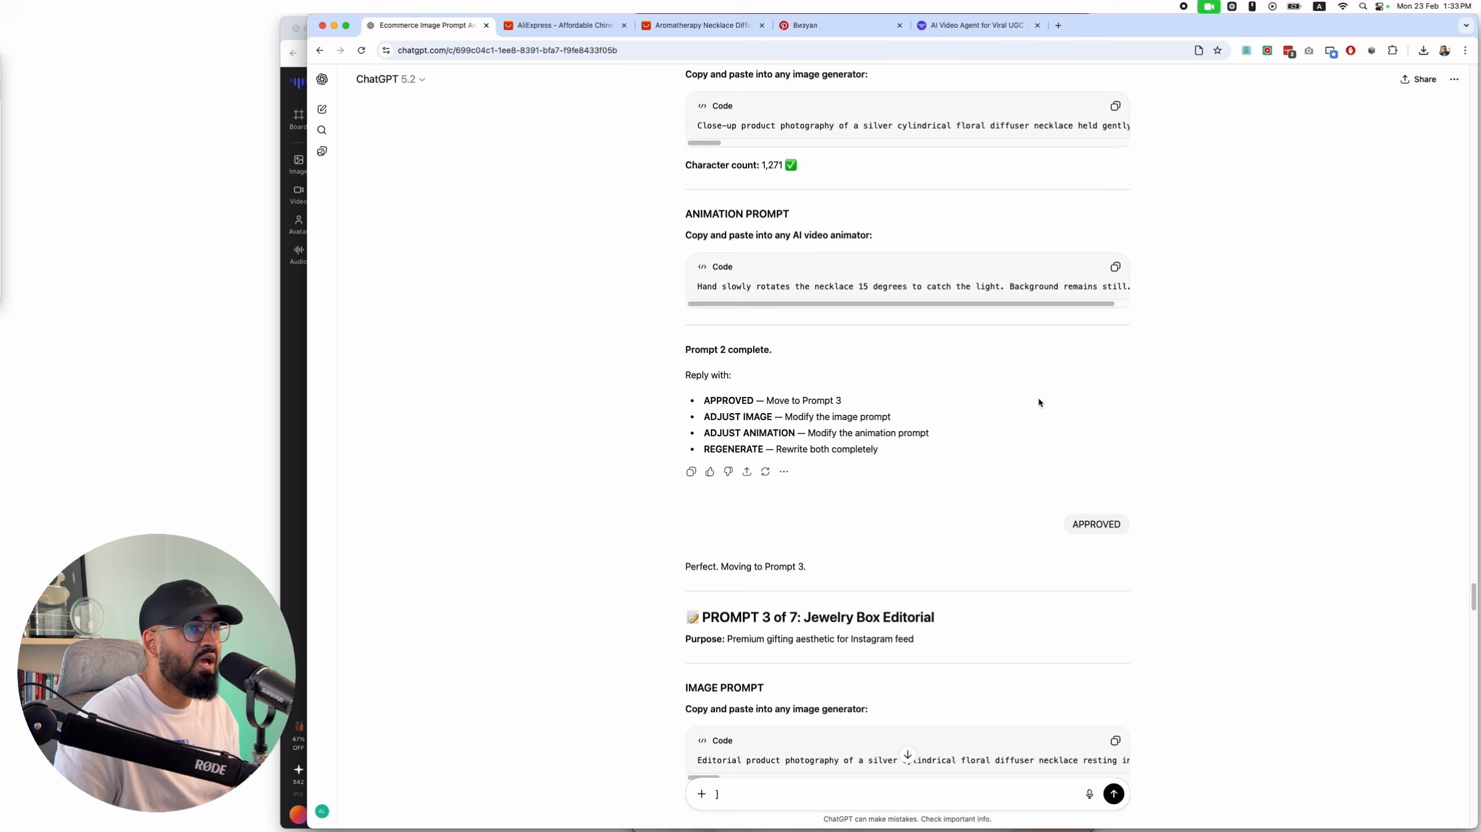
Review Prompt 3, Jewelry Box Editorial, in ChatGPT and look through the Topview board for the matching jewelry box images
{"action": "scroll", "coordinate": [1039, 402], "scroll_direction": "down", "scroll_amount": 7}
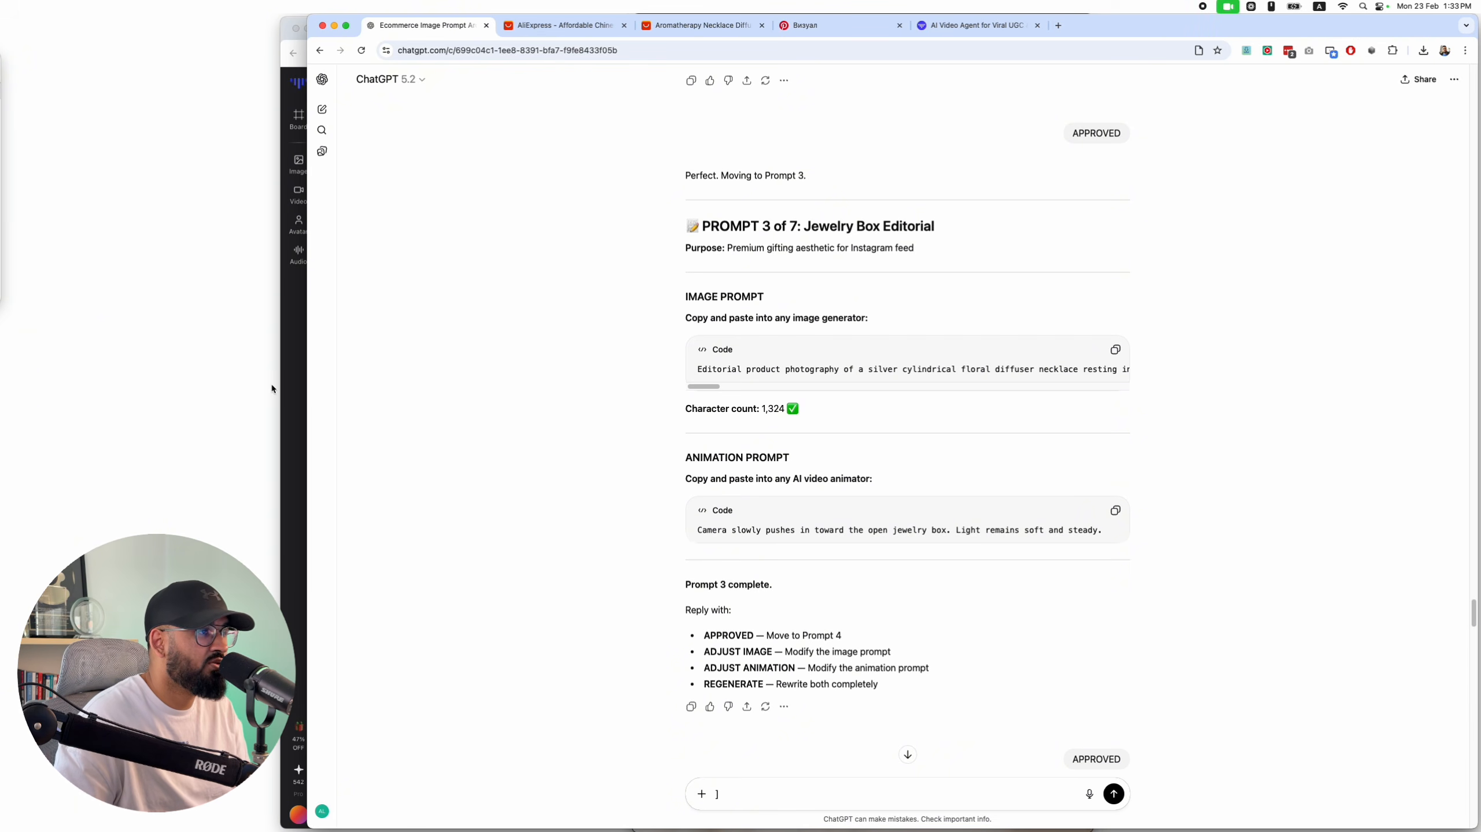
{"action": "left_click", "coordinate": [289, 386]}
{"action": "scroll", "coordinate": [1216, 593], "scroll_direction": "up", "scroll_amount": 15}
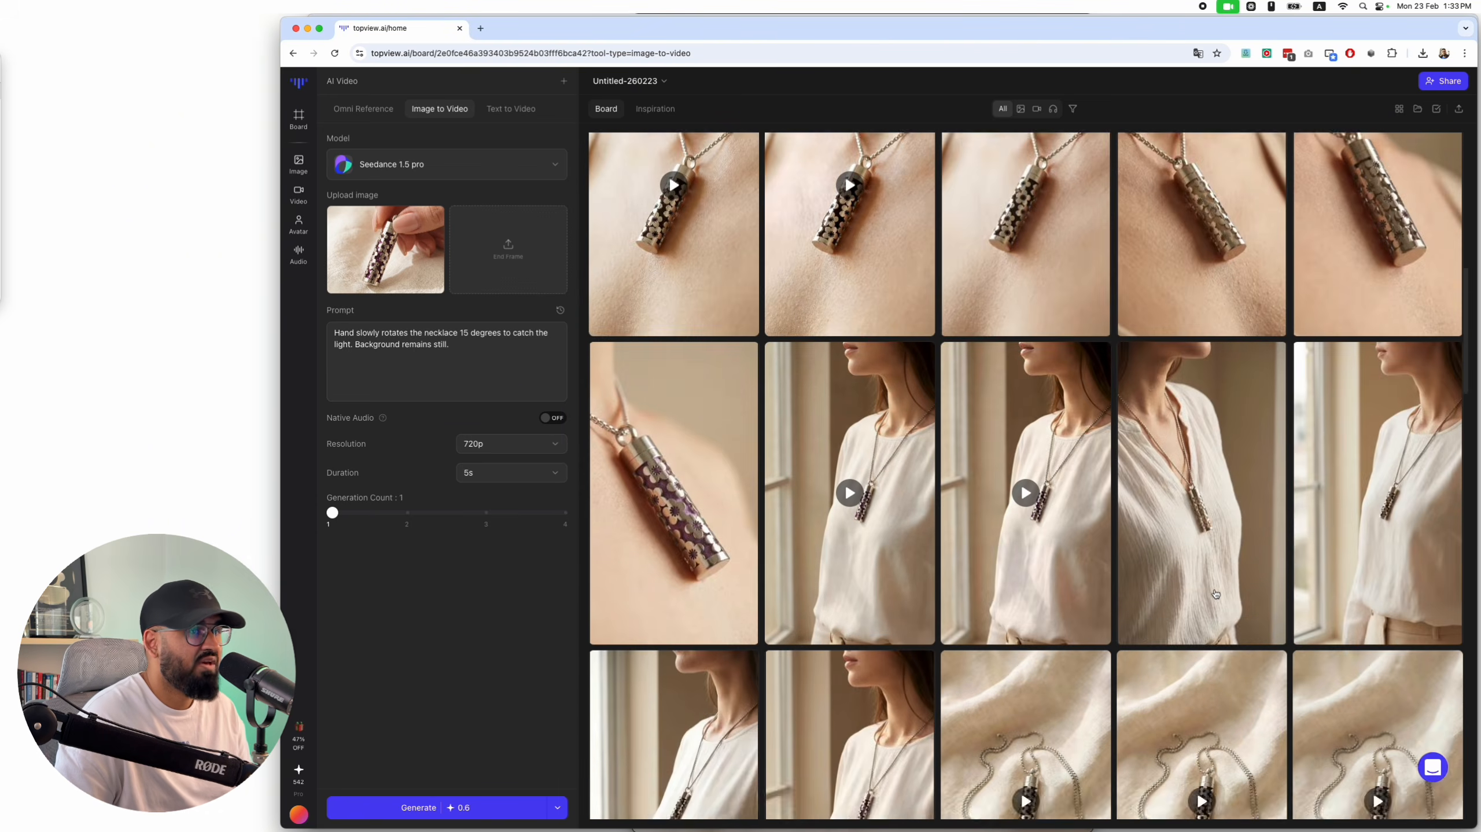
{"action": "scroll", "coordinate": [1216, 593], "scroll_direction": "up", "scroll_amount": 10}
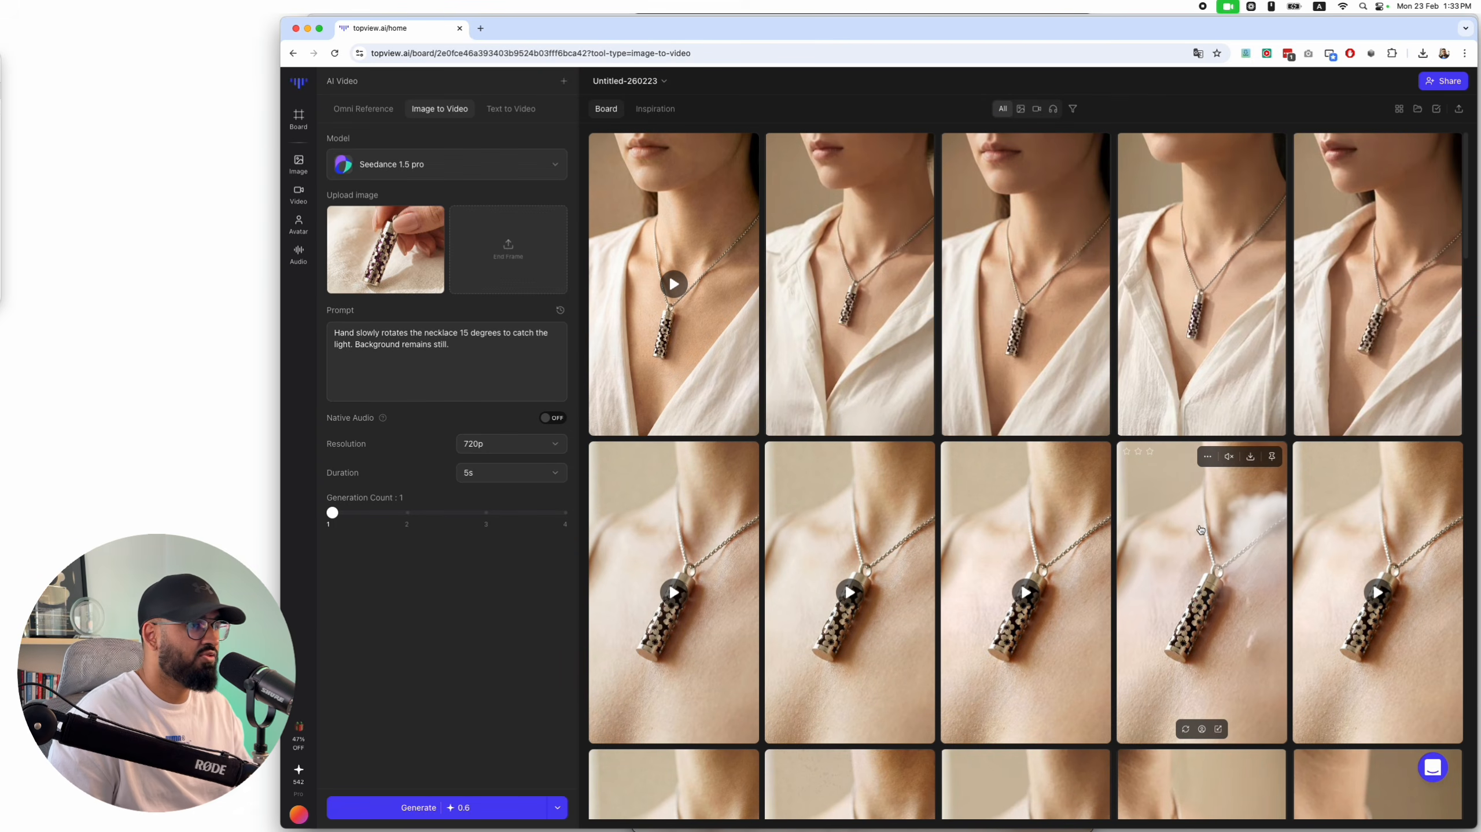
{"action": "scroll", "coordinate": [1200, 528], "scroll_direction": "down", "scroll_amount": 20}
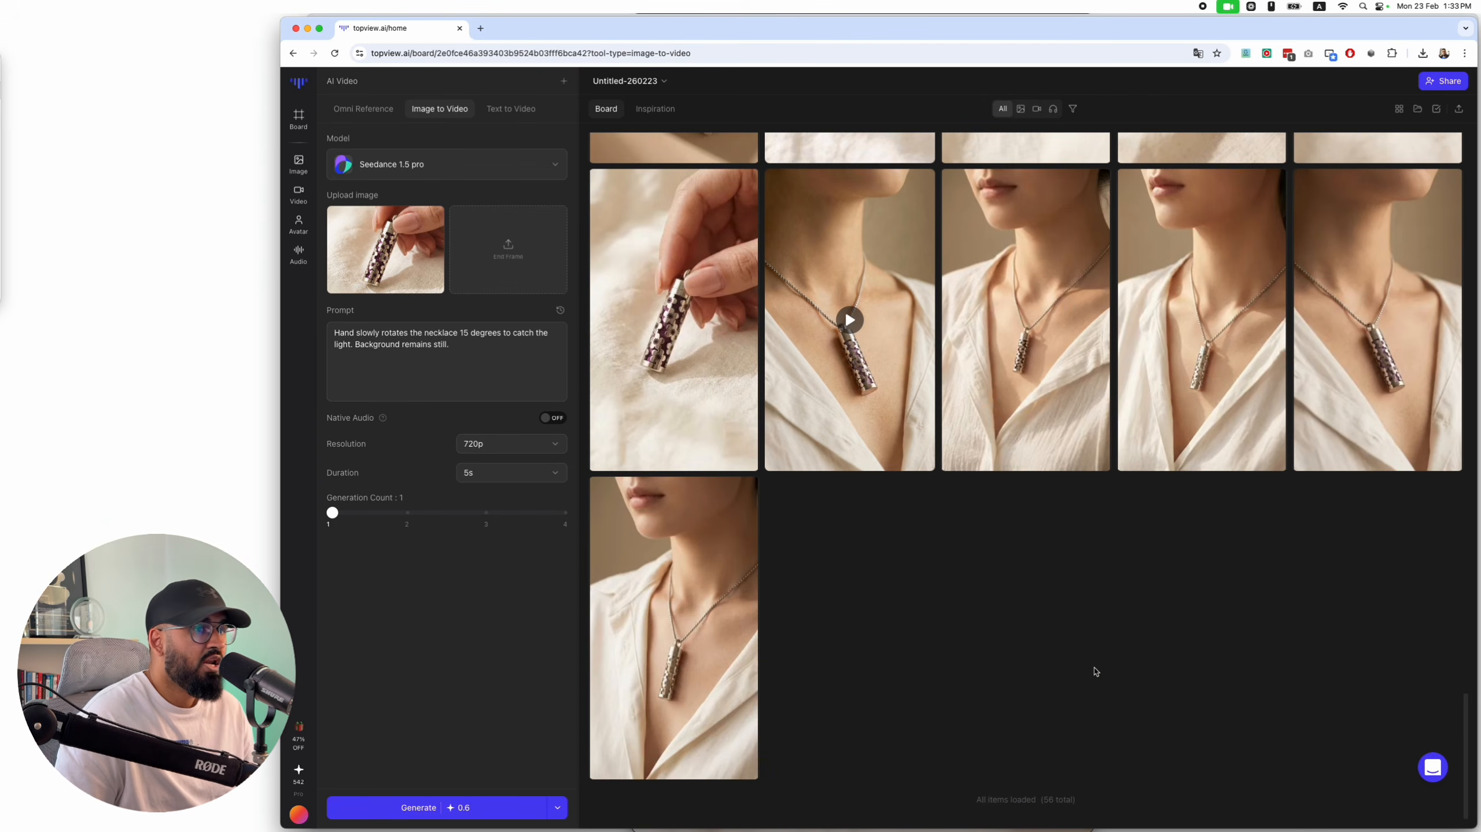
{"action": "scroll", "coordinate": [1058, 647], "scroll_direction": "up", "scroll_amount": 3}
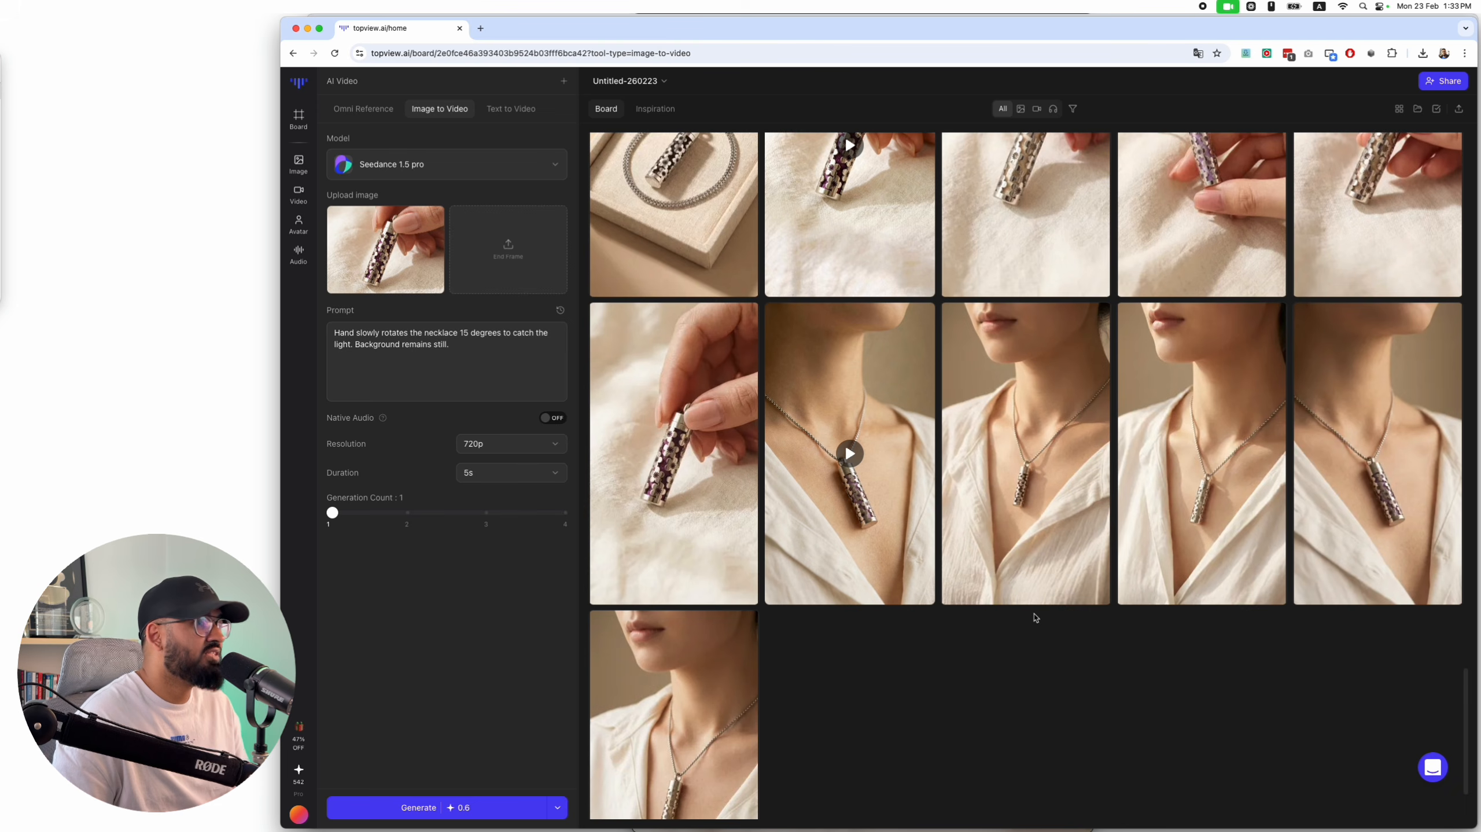
{"action": "scroll", "coordinate": [1036, 617], "scroll_direction": "up", "scroll_amount": 10}
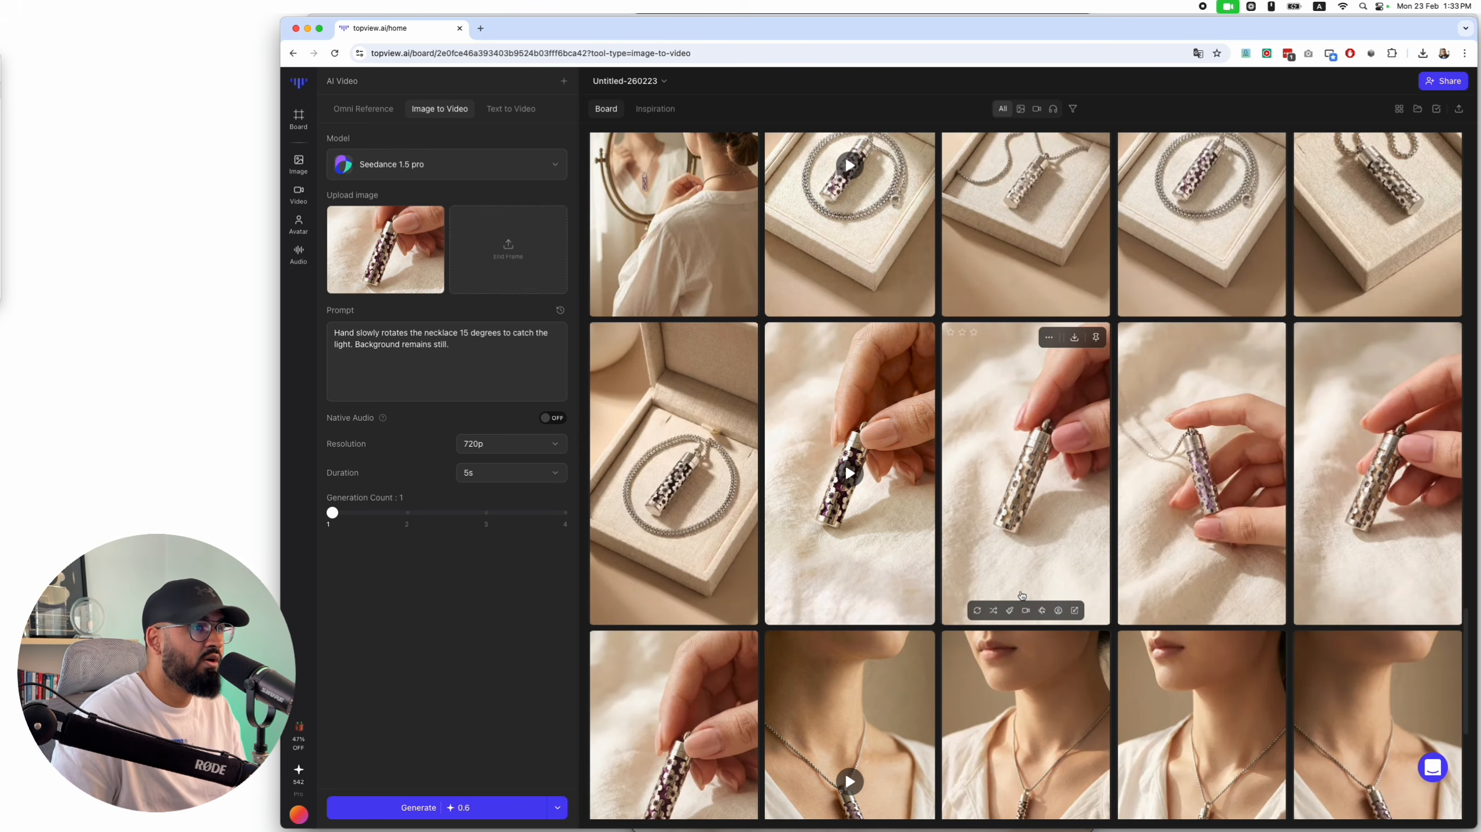
Switch to ChatGPT and review the image and animation prompts of Prompt 4, Mirror Reflection Moment
{"action": "key", "text": "ctrl+Up"}
{"action": "left_click", "coordinate": [1011, 401]}
{"action": "scroll", "coordinate": [1025, 447], "scroll_direction": "down", "scroll_amount": 8}
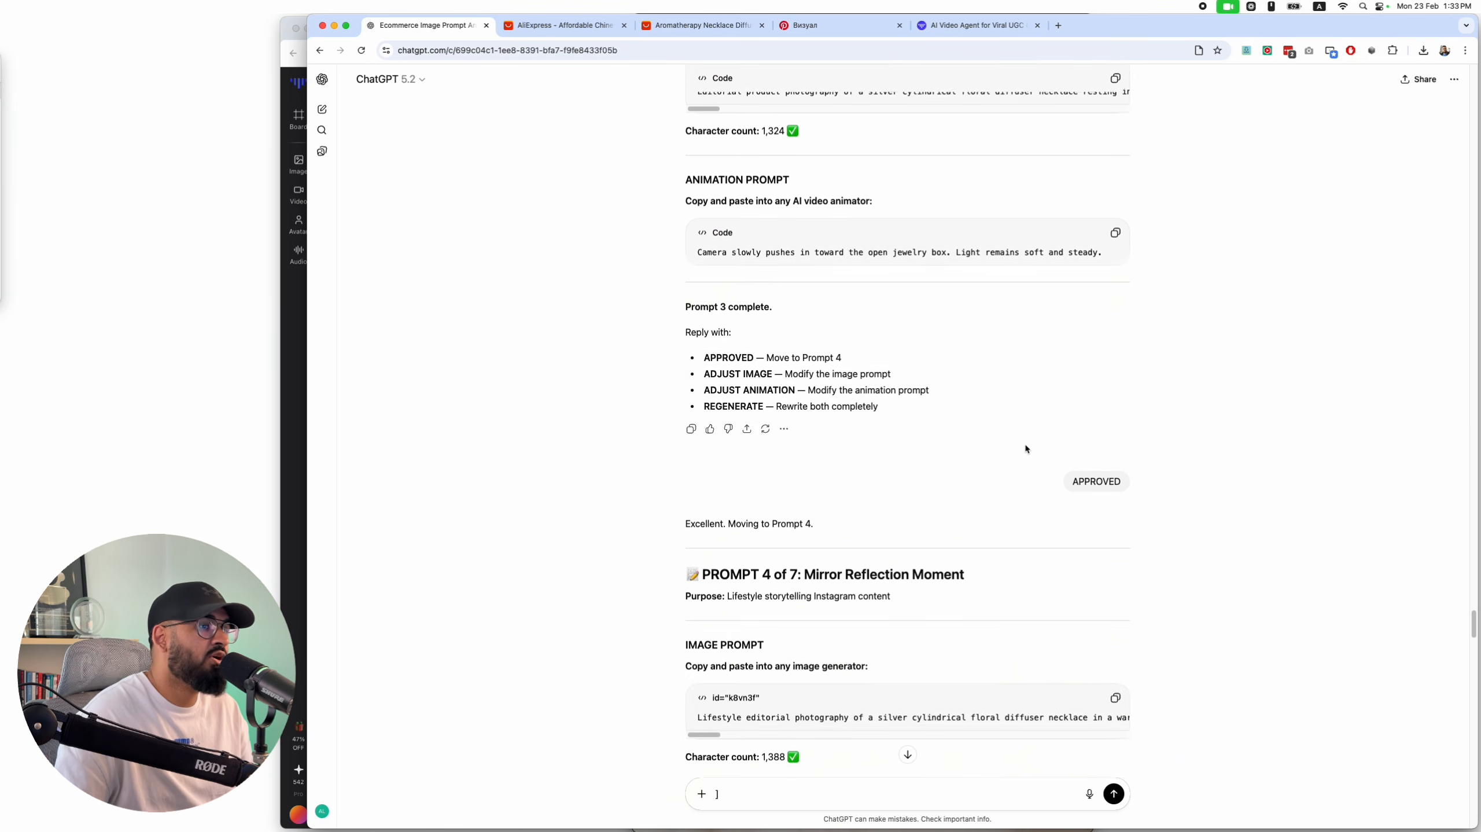
{"action": "scroll", "coordinate": [1025, 448], "scroll_direction": "down", "scroll_amount": 3}
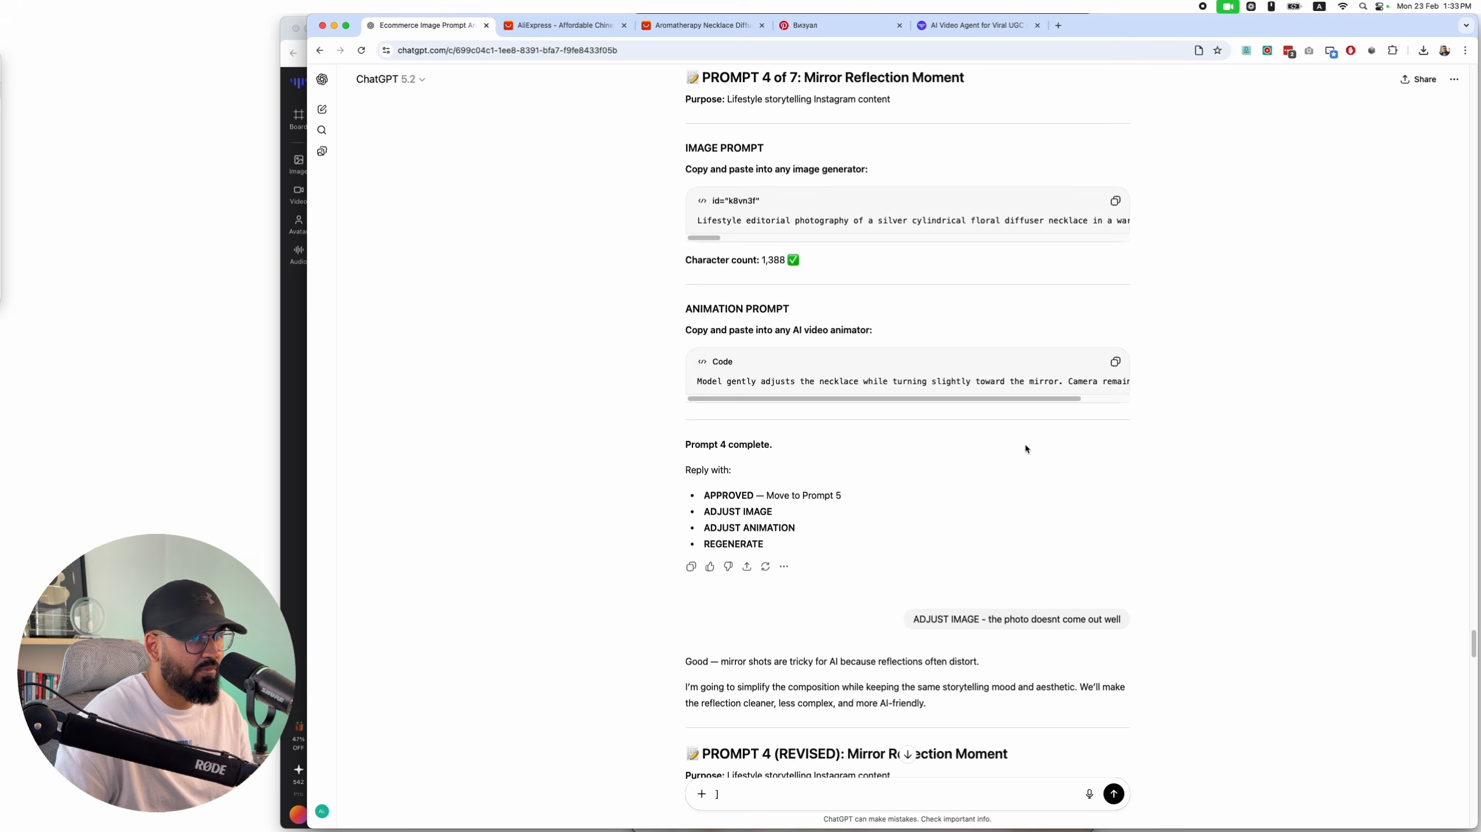
{"action": "scroll", "coordinate": [1025, 449], "scroll_direction": "up", "scroll_amount": 3}
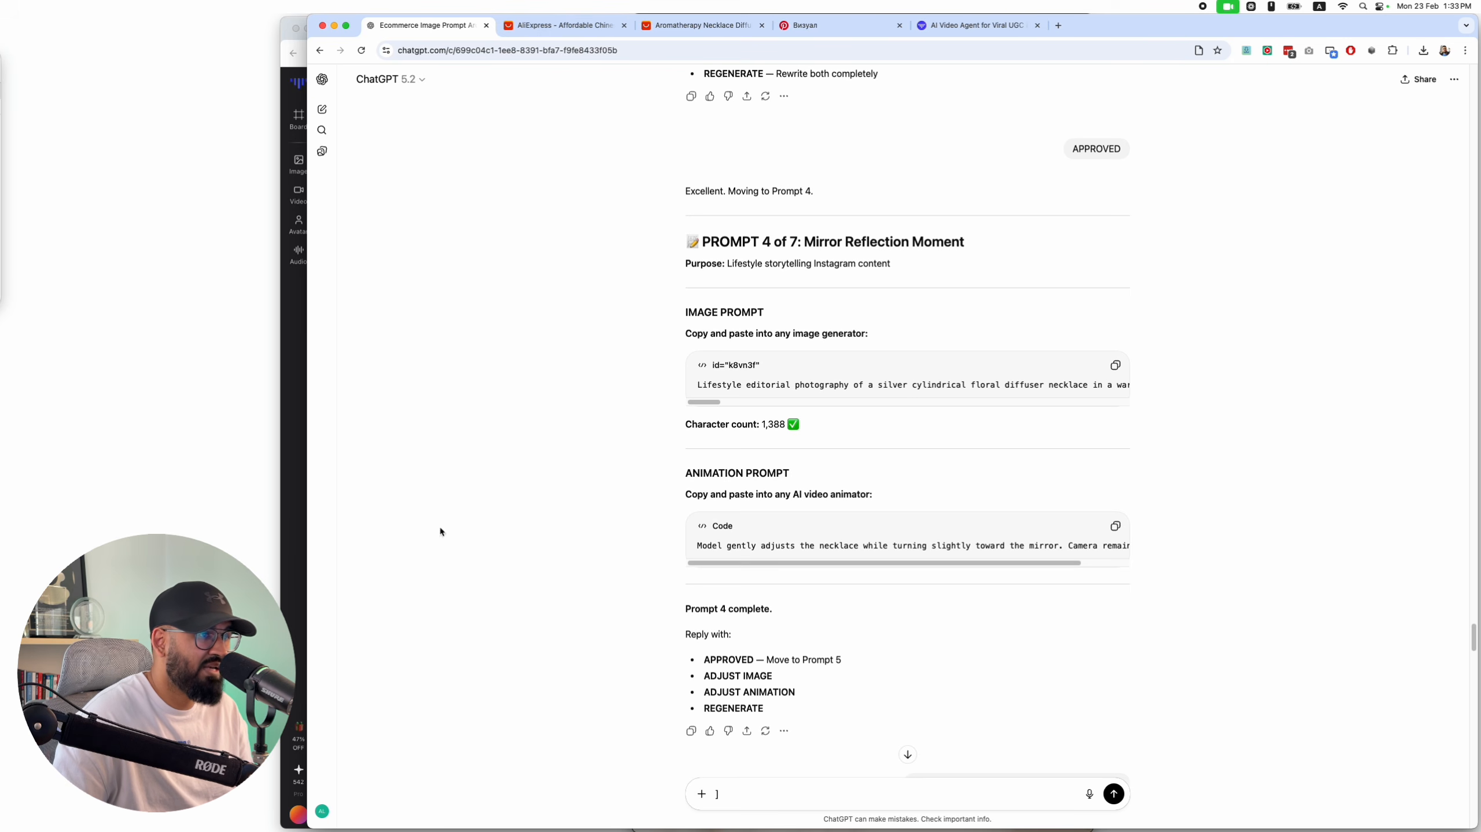
Switch to Topview and compare the generated mirror reflection images at full size
{"action": "left_click", "coordinate": [294, 530]}
{"action": "left_click", "coordinate": [674, 225]}
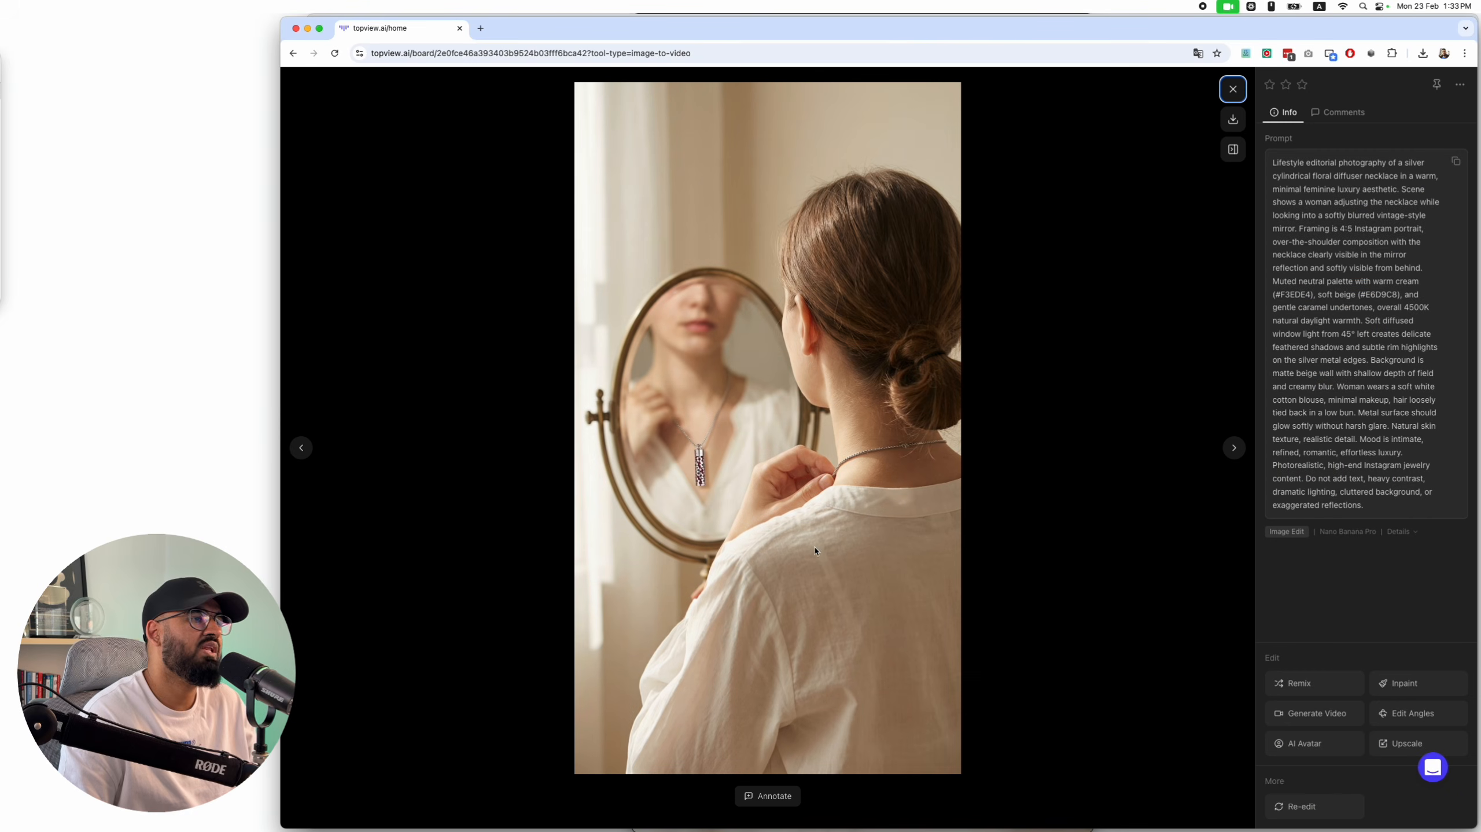
{"action": "left_click", "coordinate": [301, 448]}
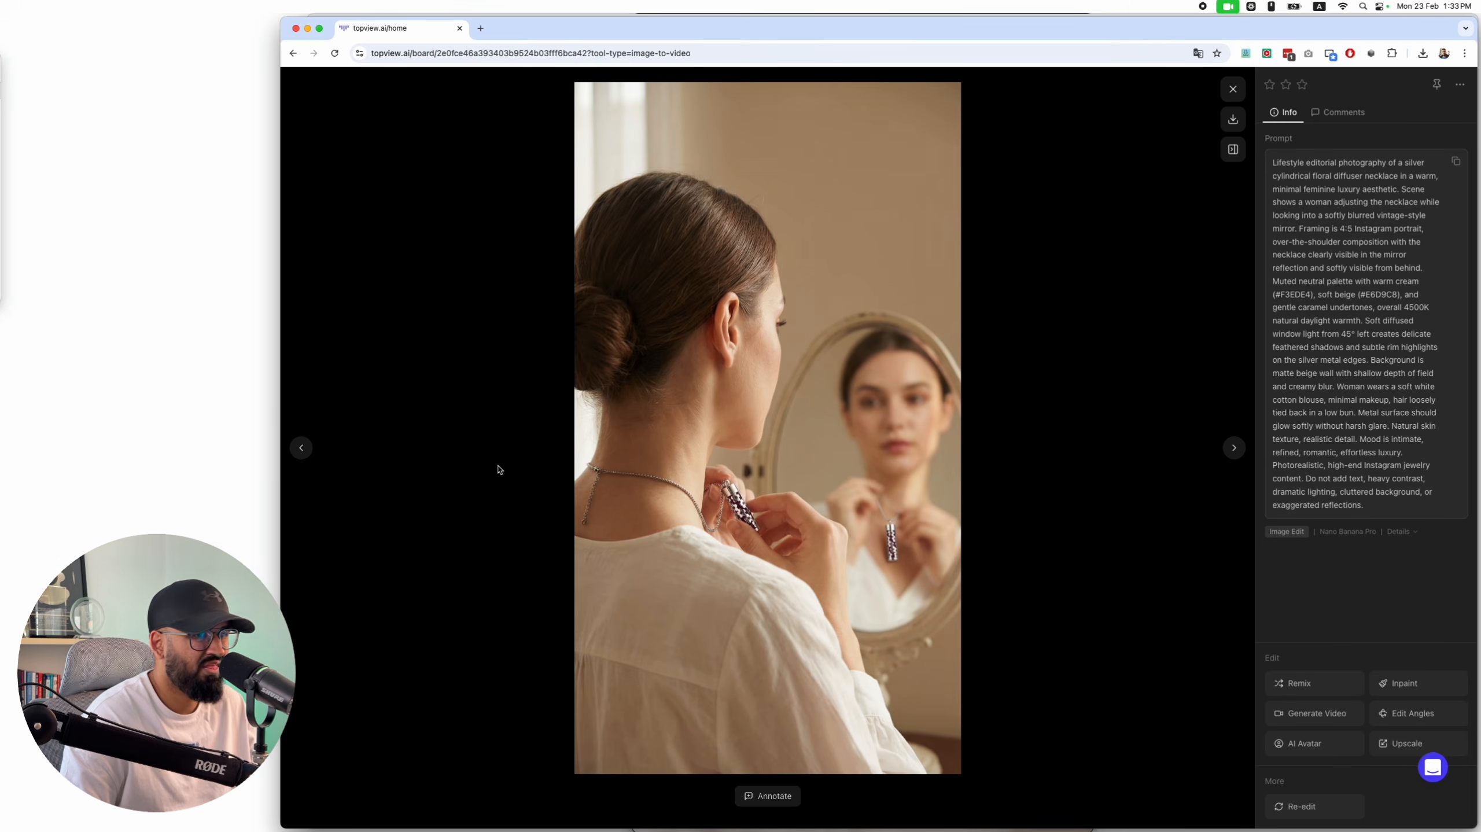
{"action": "left_click", "coordinate": [305, 453]}
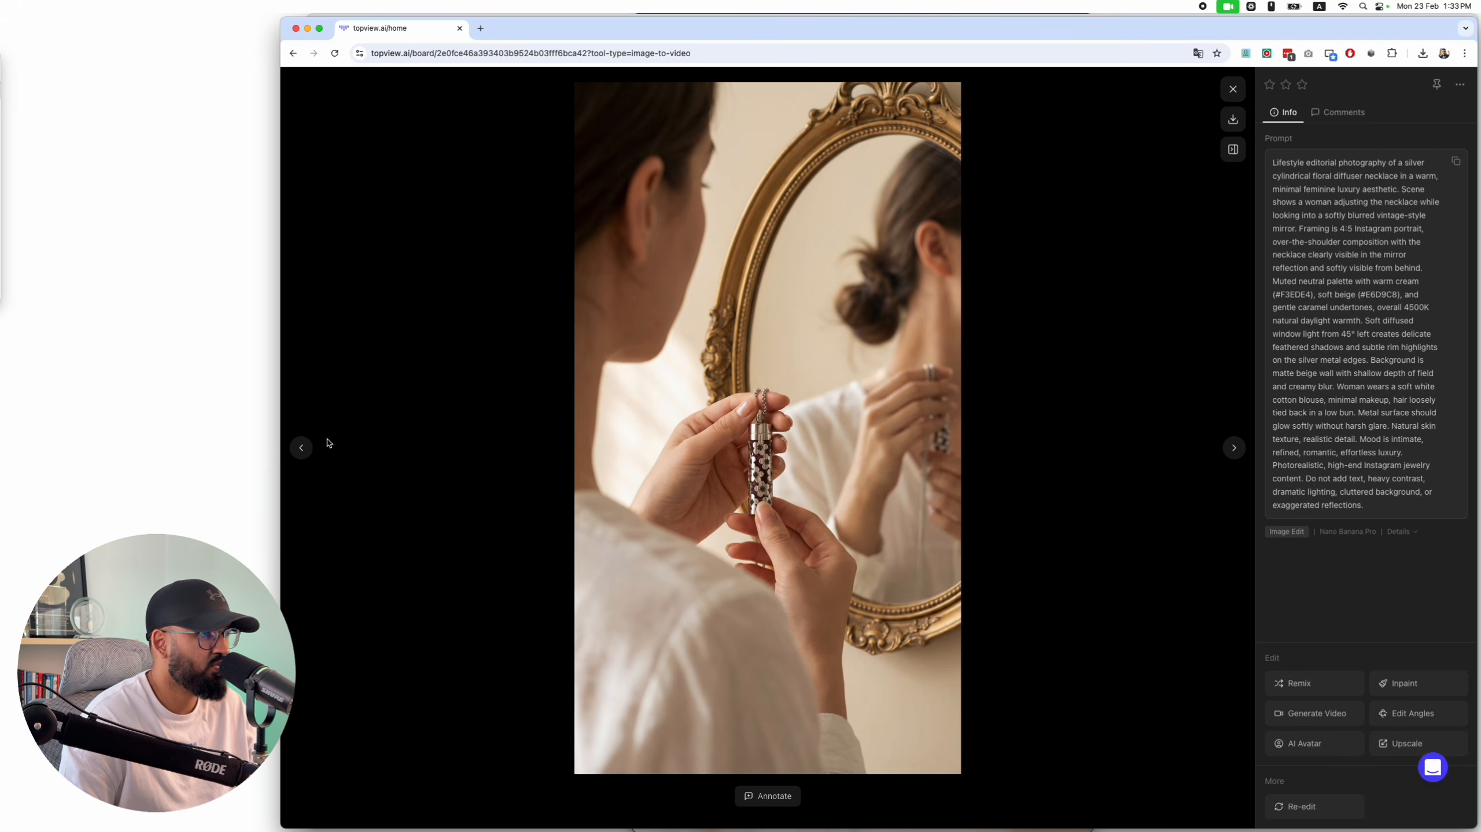
{"action": "left_click", "coordinate": [299, 447]}
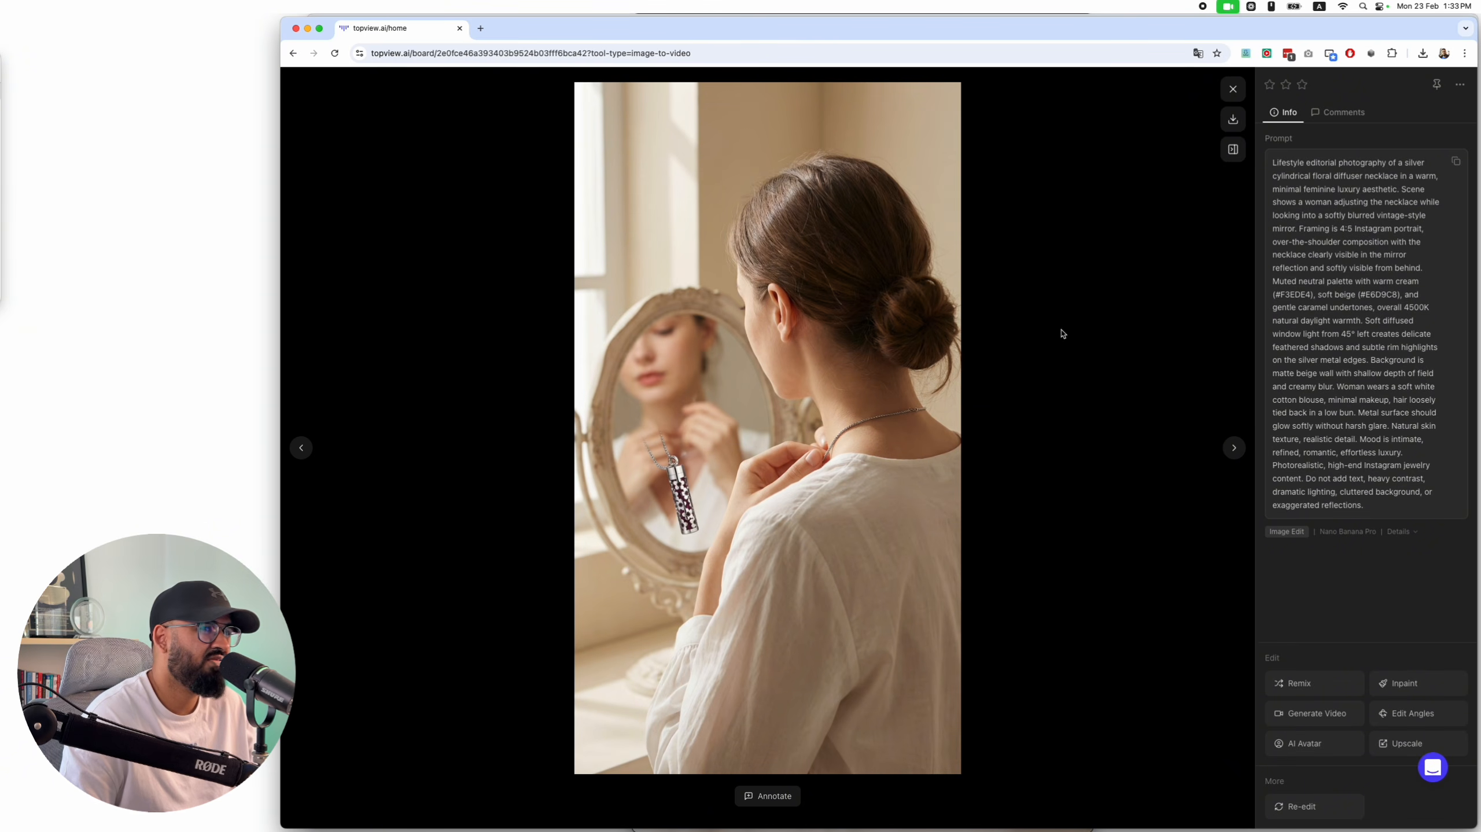
{"action": "left_click", "coordinate": [1233, 449]}
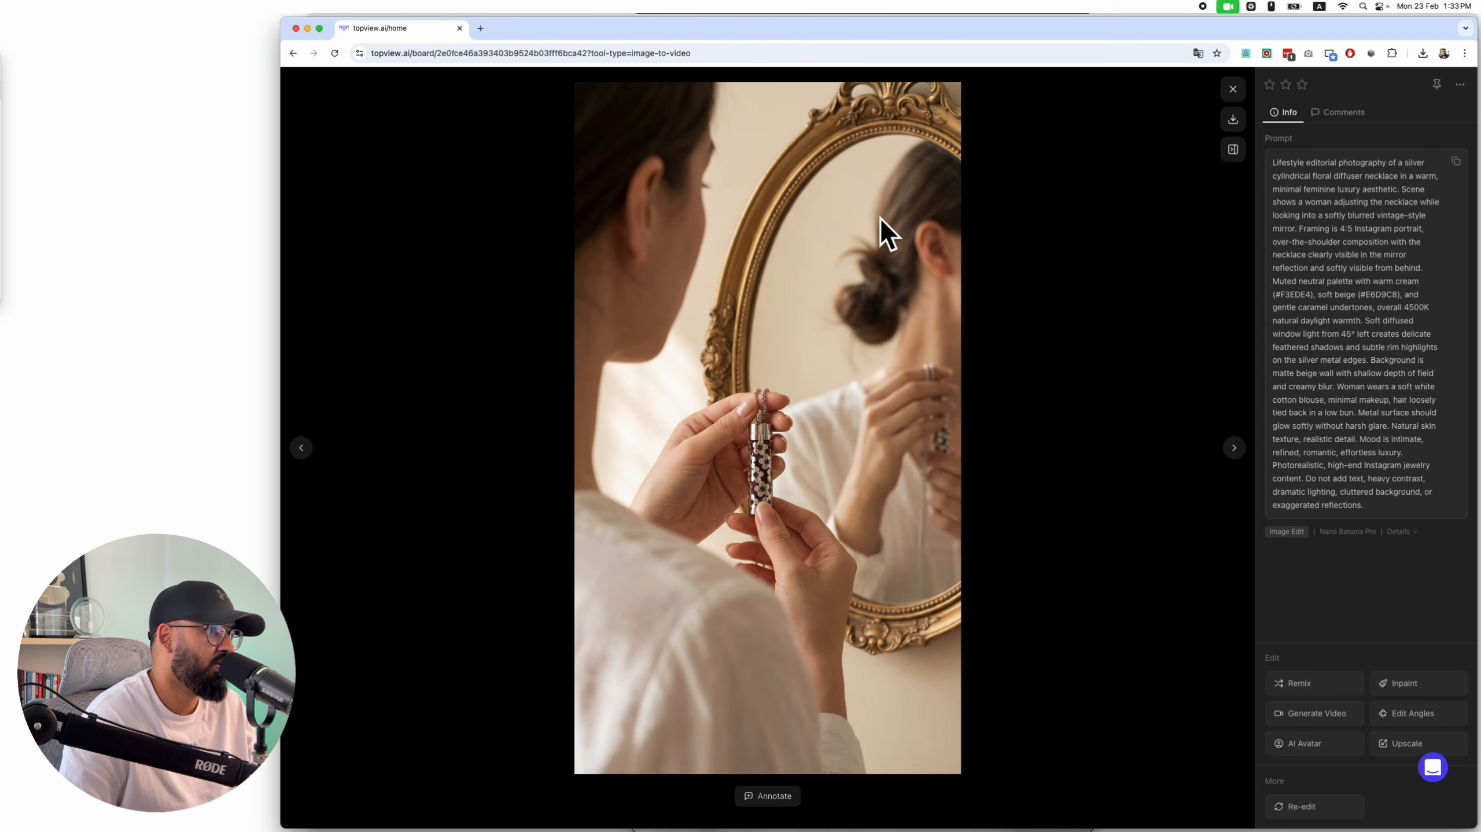
{"action": "left_click", "coordinate": [1225, 90]}
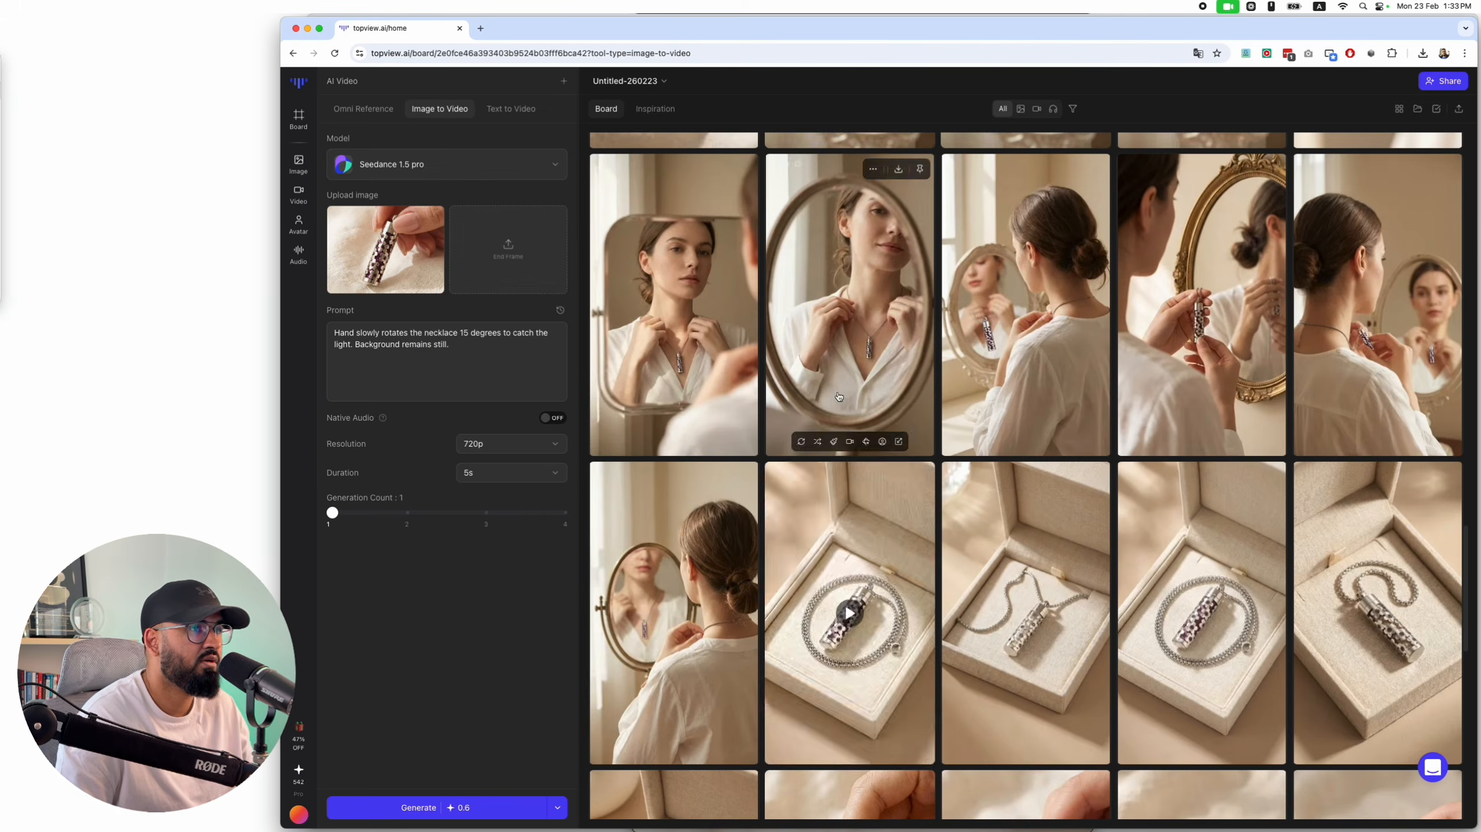
Switch to ChatGPT and review the ADJUST IMAGE request and the revised Prompt 4, Mirror Reflection Moment
{"action": "key", "text": "super+grave"}
{"action": "scroll", "coordinate": [778, 507], "scroll_direction": "down", "scroll_amount": 1}
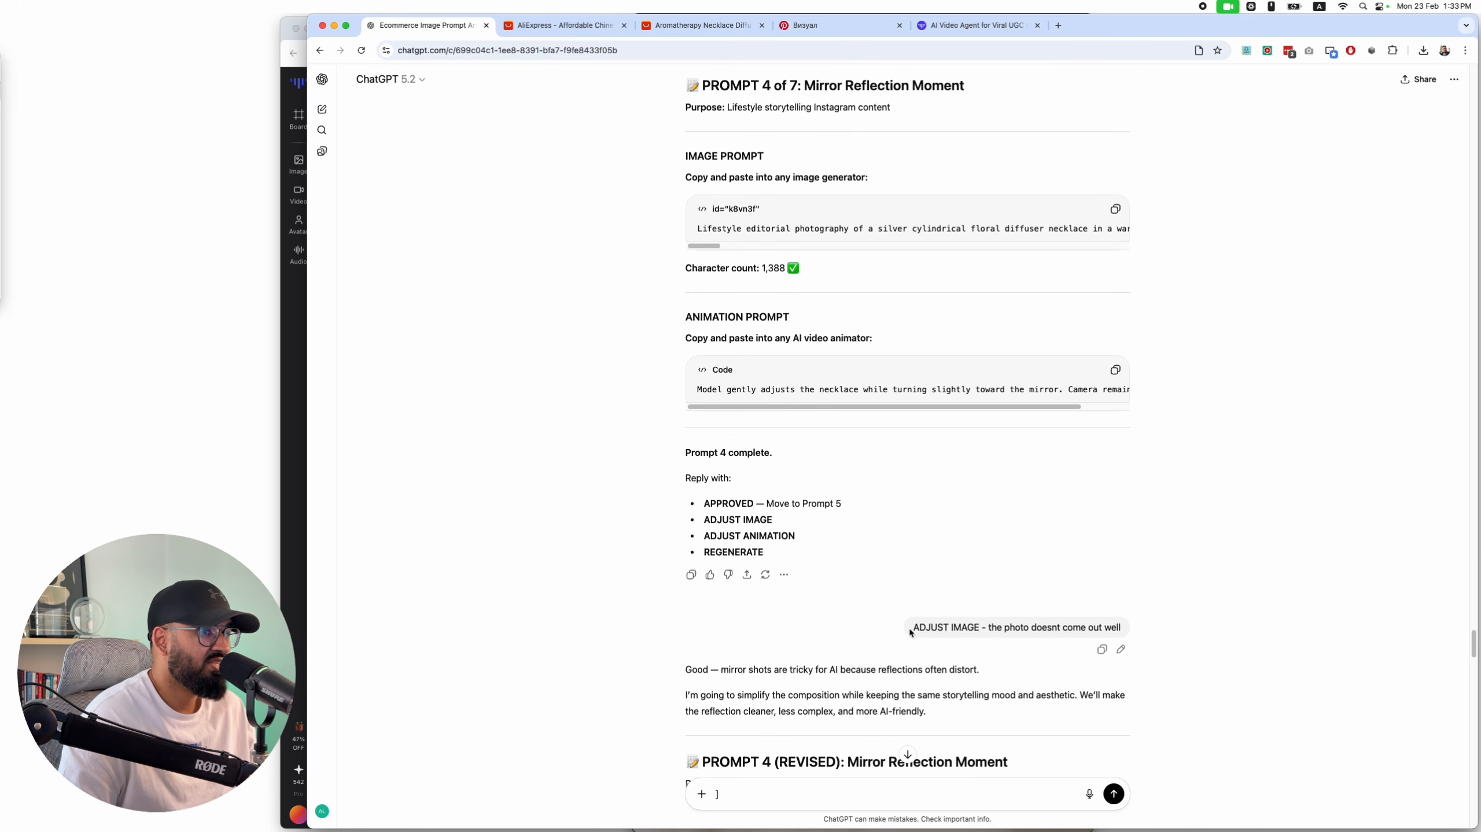
{"action": "left_click_drag", "start_coordinate": [990, 627], "coordinate": [1087, 628]}
{"action": "scroll", "coordinate": [874, 419], "scroll_direction": "down", "scroll_amount": 7}
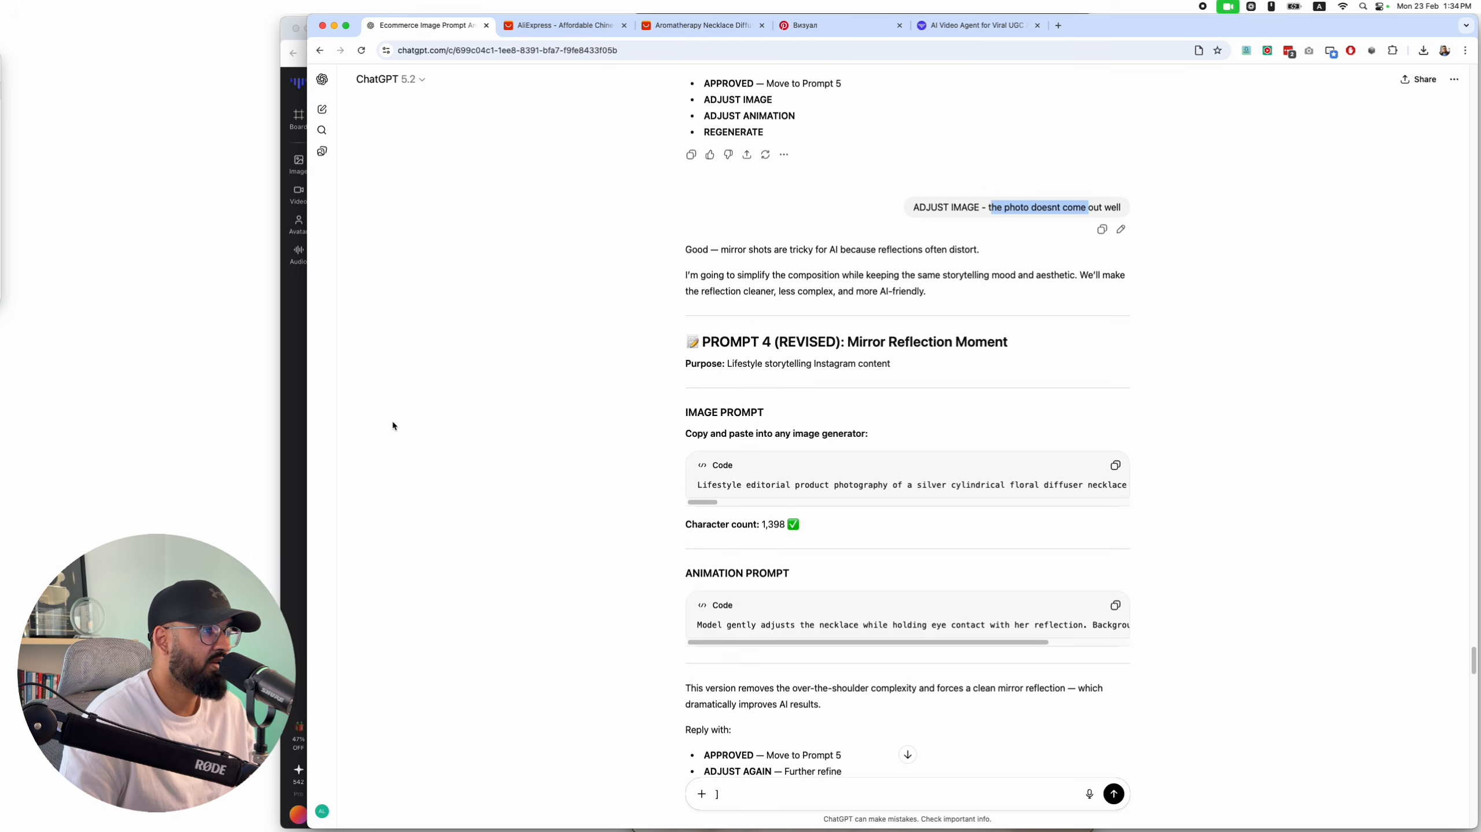
Switch to Topview and compare the mirror images generated from the revised prompt at full size
{"action": "left_click", "coordinate": [283, 425]}
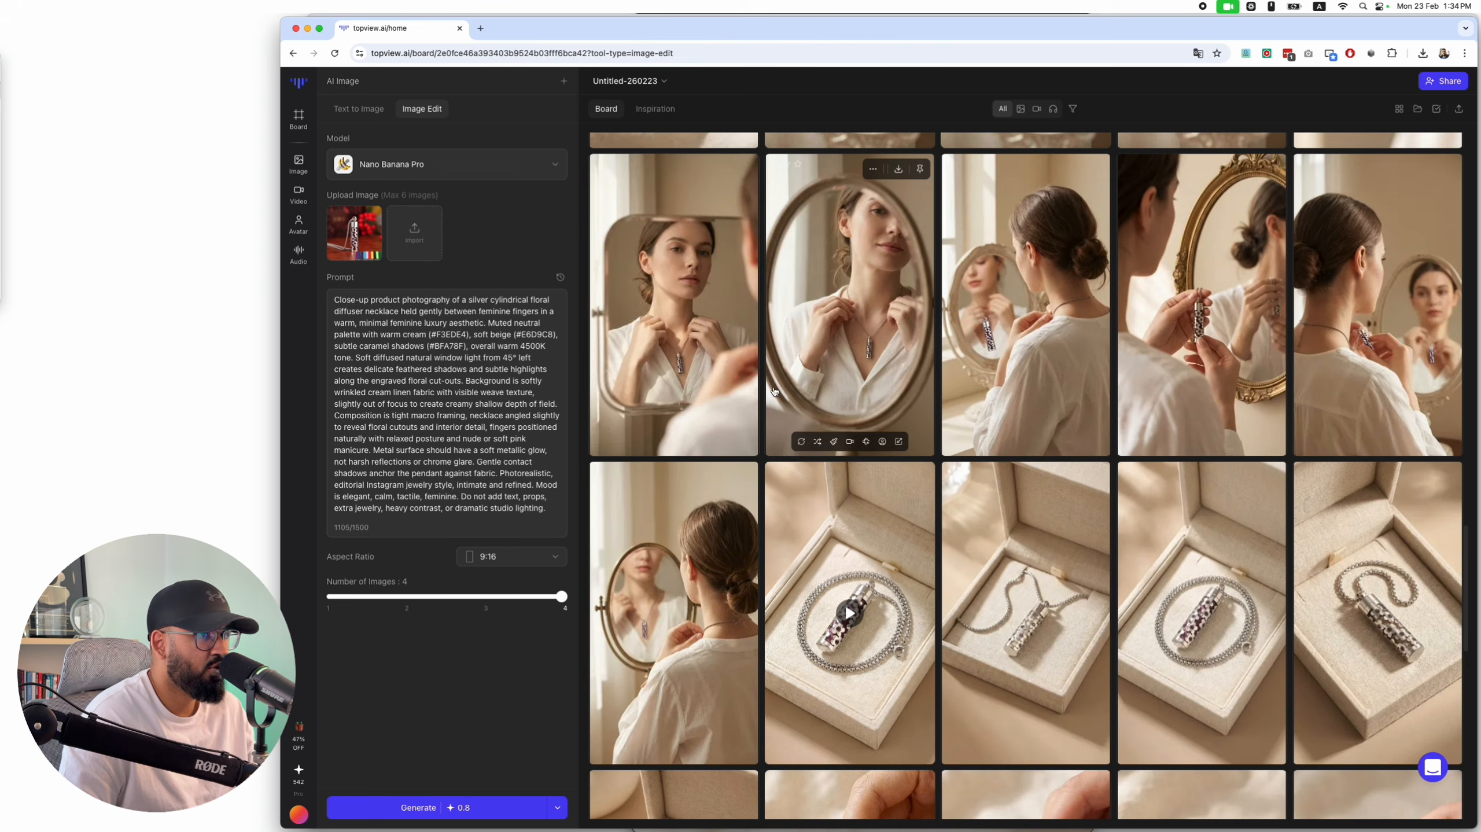
{"action": "scroll", "coordinate": [856, 408], "scroll_direction": "up", "scroll_amount": 2}
{"action": "left_click", "coordinate": [863, 422]}
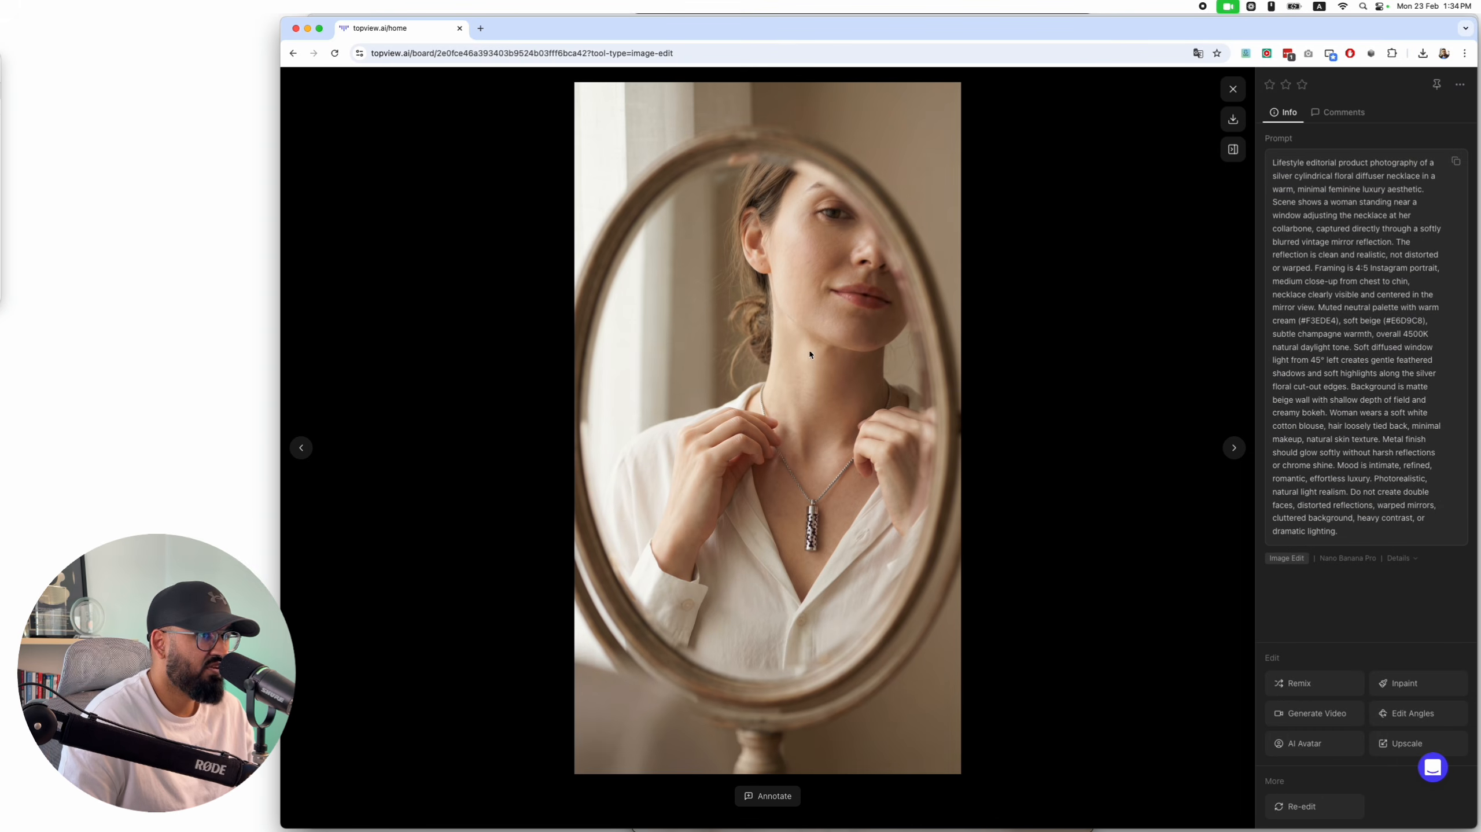
{"action": "left_click", "coordinate": [301, 447]}
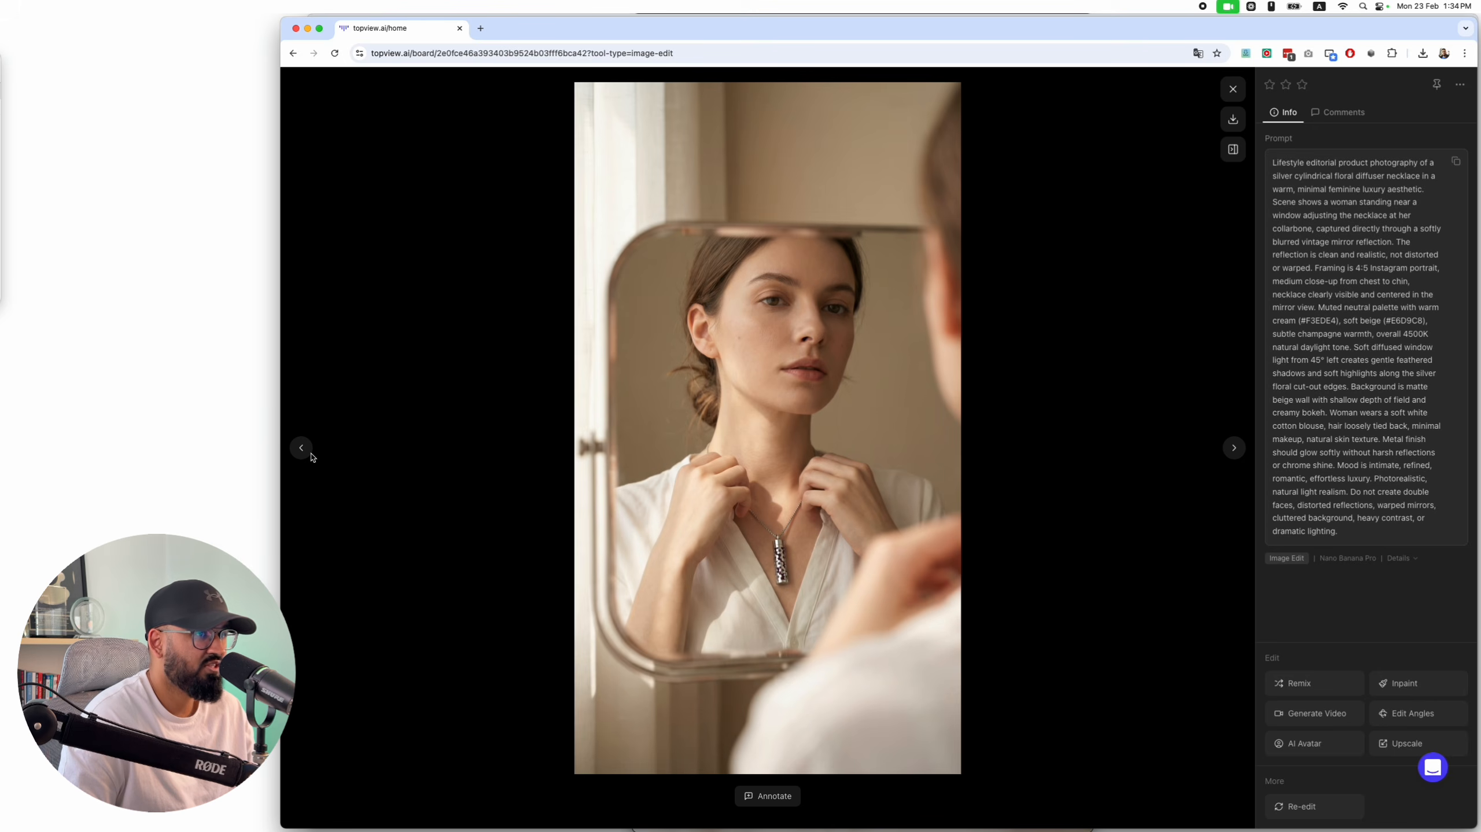
{"action": "left_click", "coordinate": [301, 448]}
{"action": "left_click", "coordinate": [302, 448]}
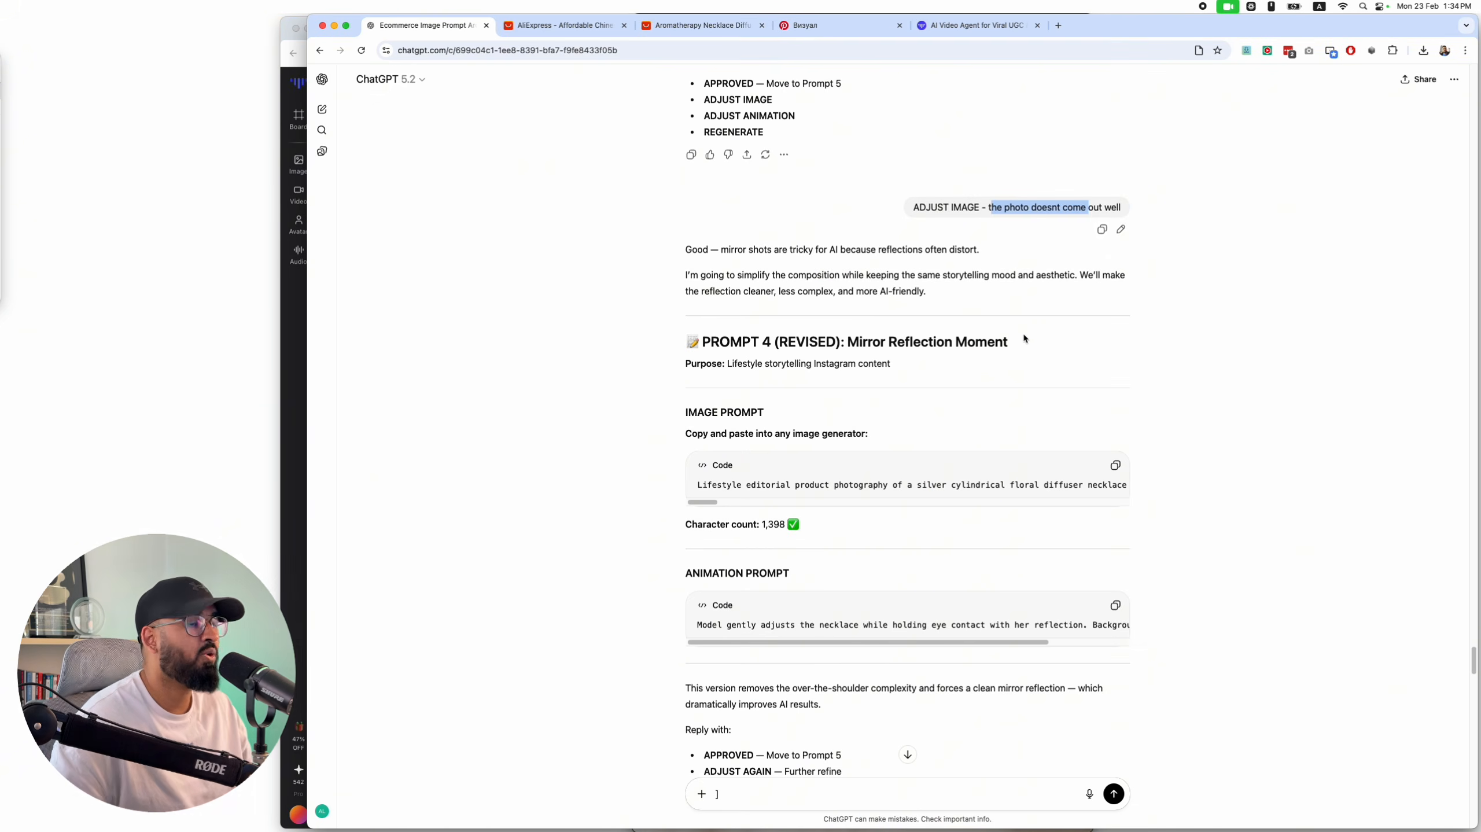
Review the request in ChatGPT to simplify the Prompt 4 animation, and scrub back through the edited necklace video in the video player
{"action": "scroll", "coordinate": [1044, 341], "scroll_direction": "down", "scroll_amount": 3}
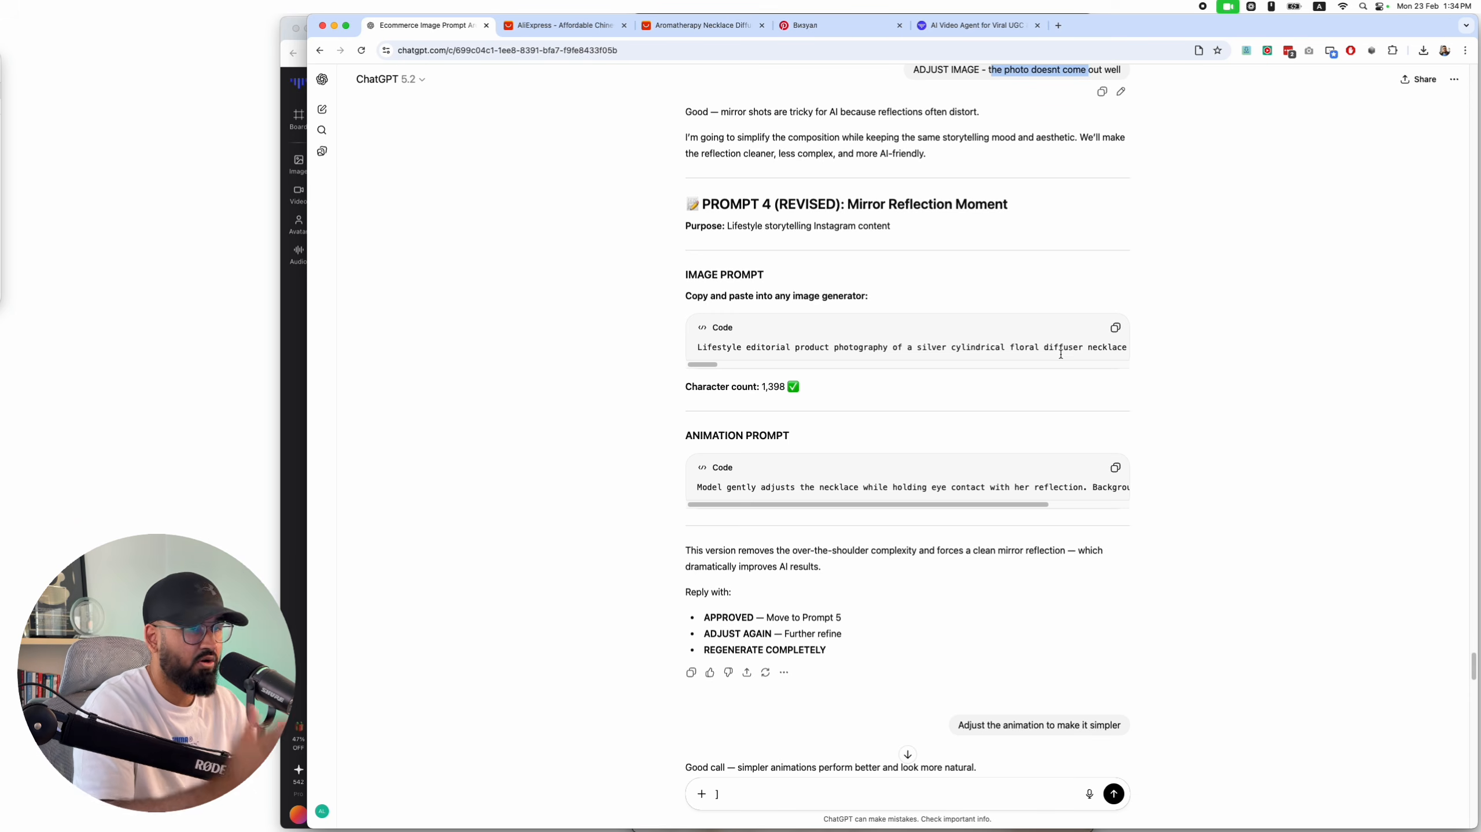
{"action": "scroll", "coordinate": [1080, 366], "scroll_direction": "down", "scroll_amount": 6}
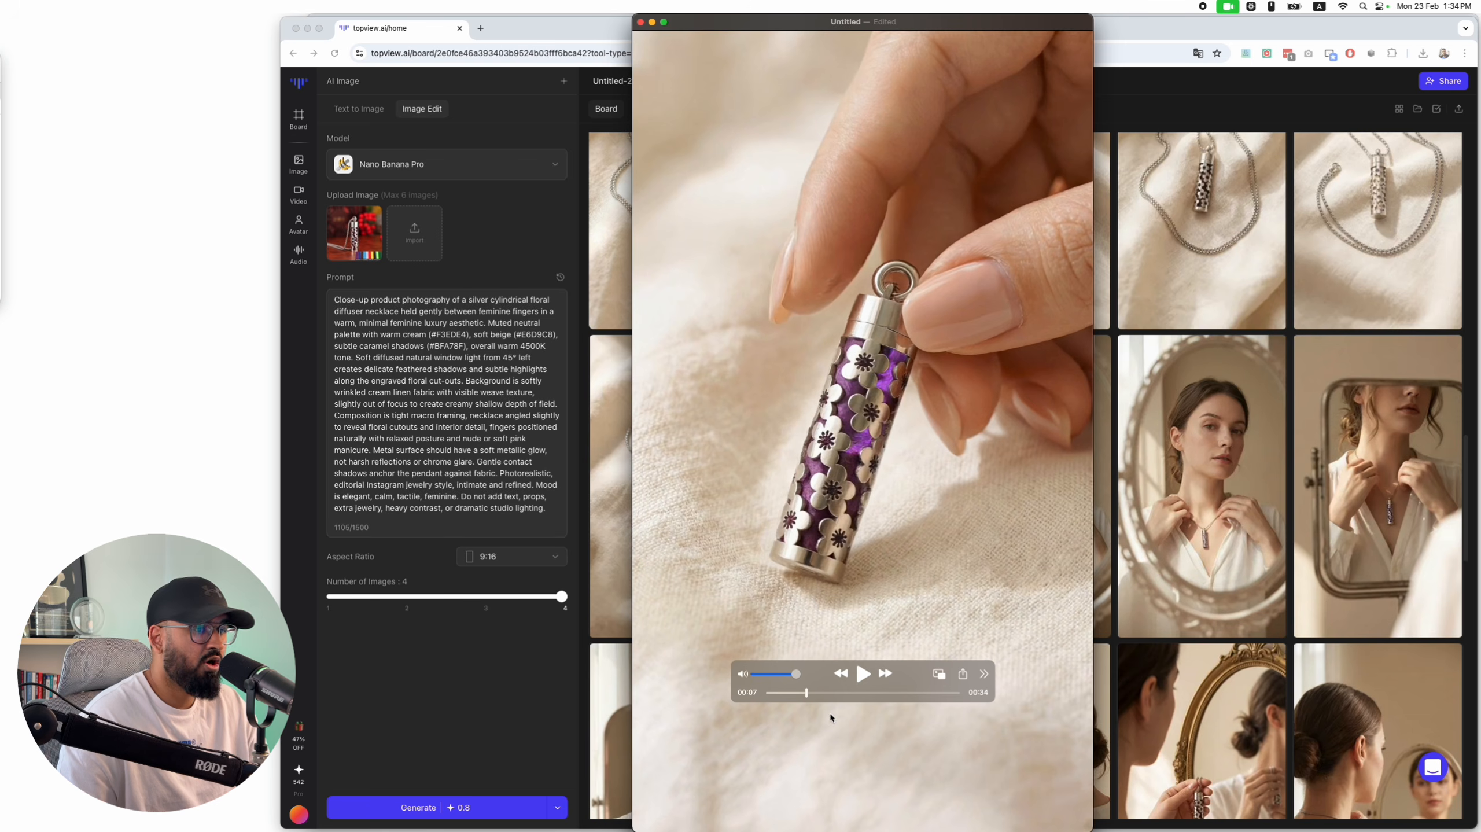
{"action": "mouse_move", "coordinate": [798, 696]}
{"action": "left_mouse_down"}
{"action": "mouse_move", "coordinate": [784, 693]}
{"action": "mouse_move", "coordinate": [899, 698]}
{"action": "mouse_move", "coordinate": [772, 697]}
{"action": "left_mouse_up"}
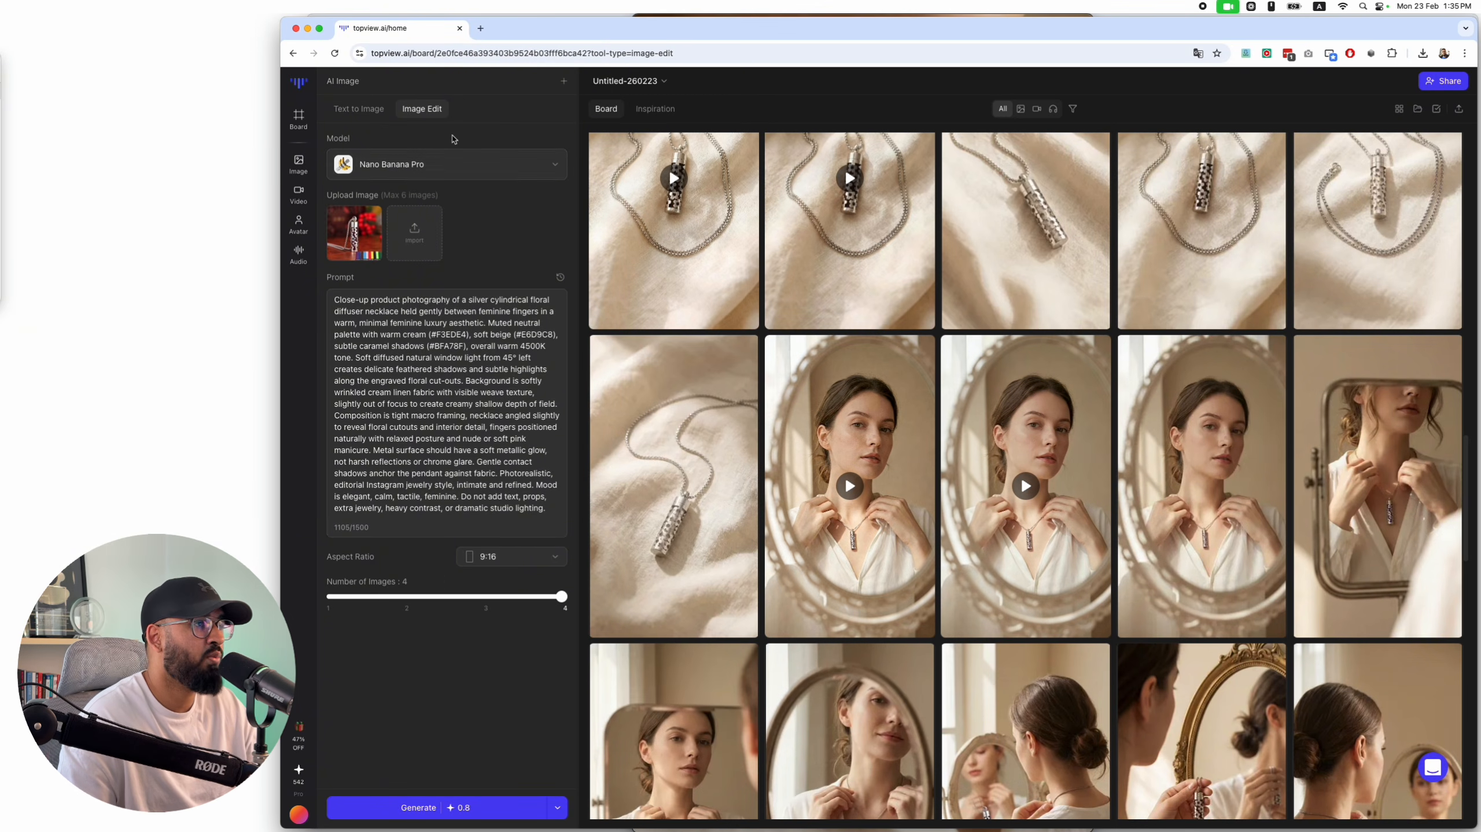
Look over the image models in Topview and send the ornate oval-mirror portrait to video generation
{"action": "left_click", "coordinate": [546, 168]}
{"action": "mouse_move", "coordinate": [548, 200]}
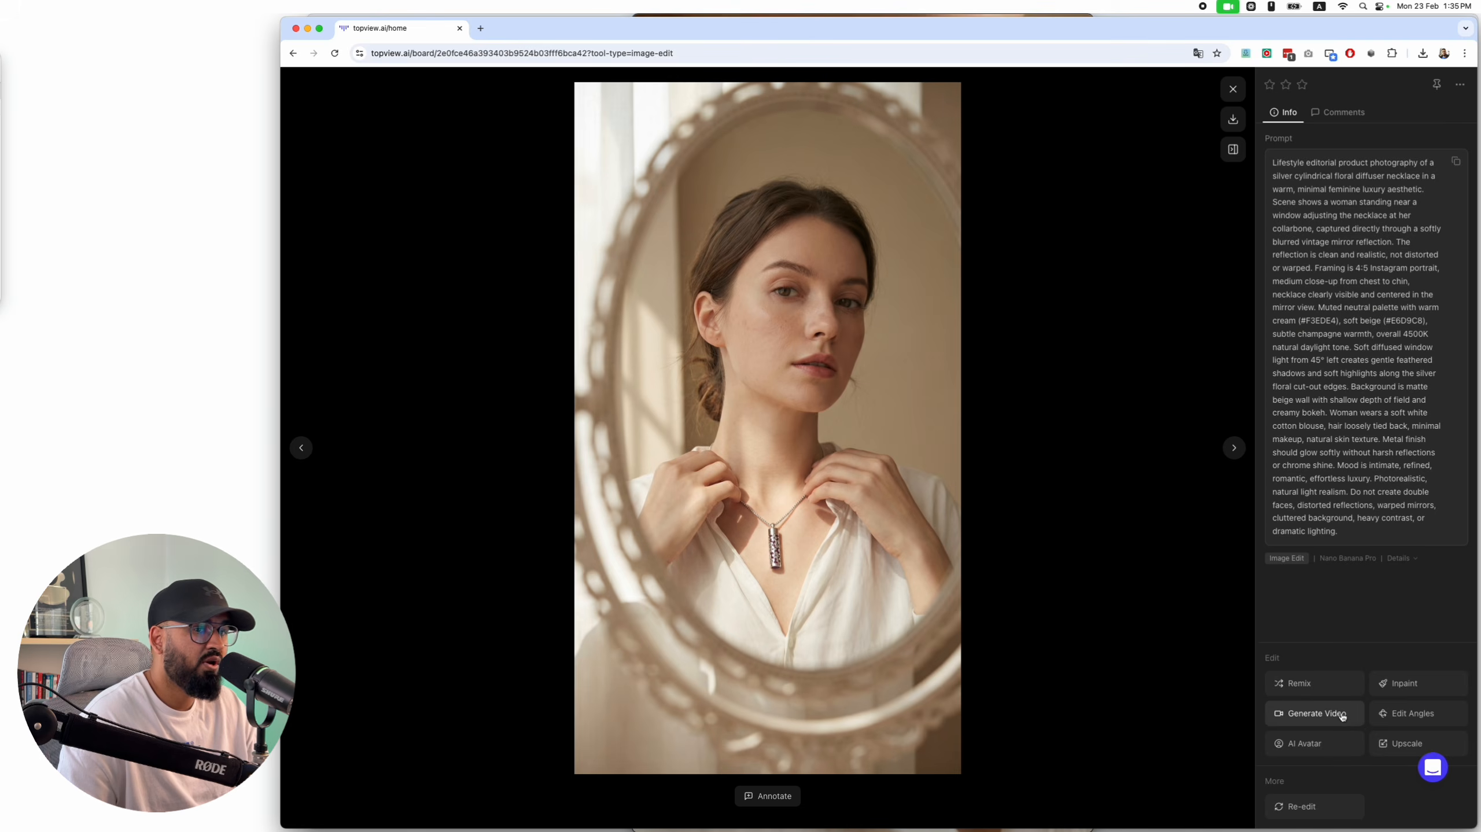
{"action": "left_click", "coordinate": [1341, 714]}
Browse the available image-to-video models, including the Kling and Seedance versions
{"action": "left_click", "coordinate": [524, 165]}
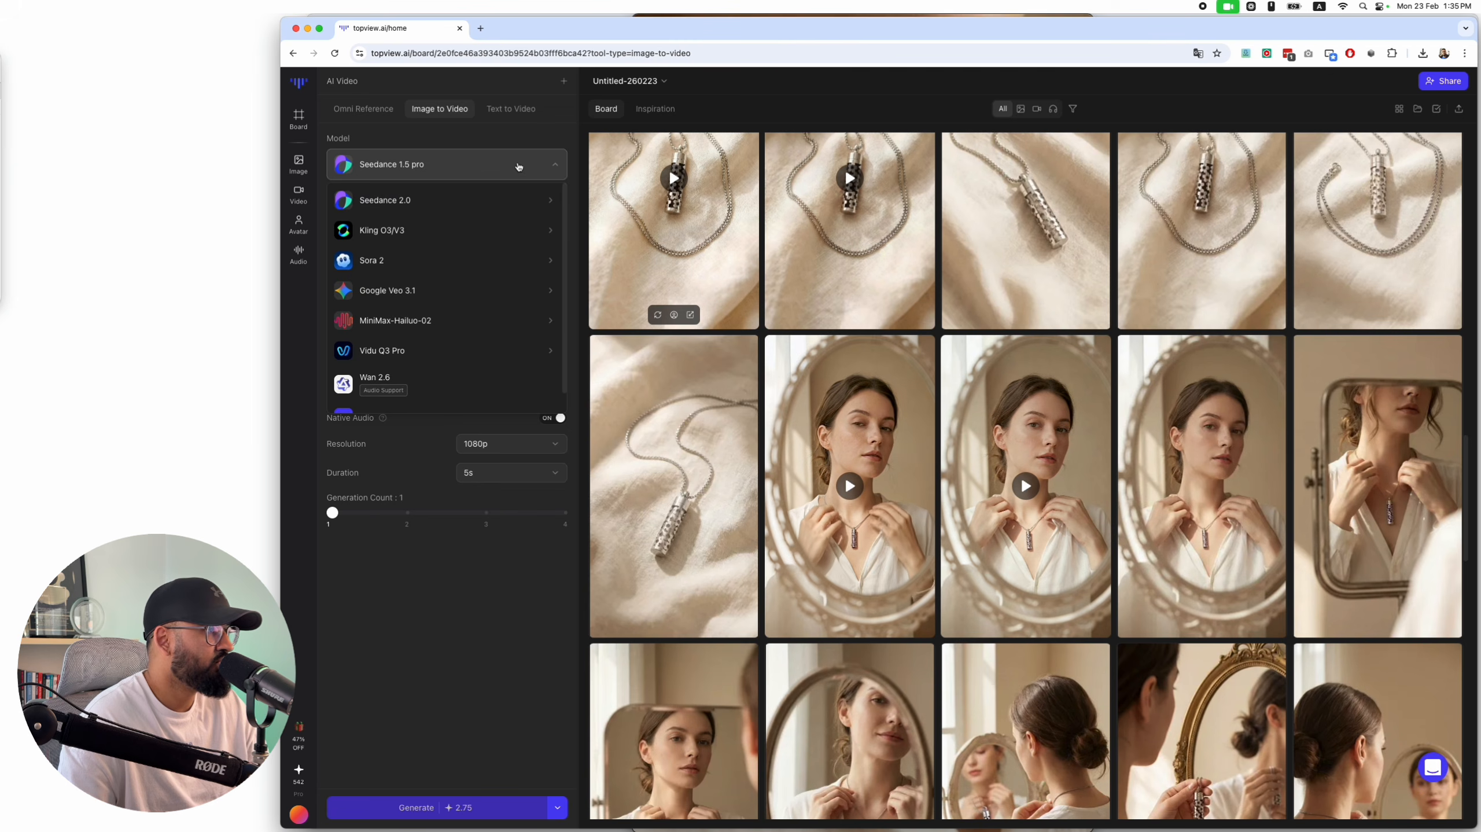
{"action": "mouse_move", "coordinate": [456, 306]}
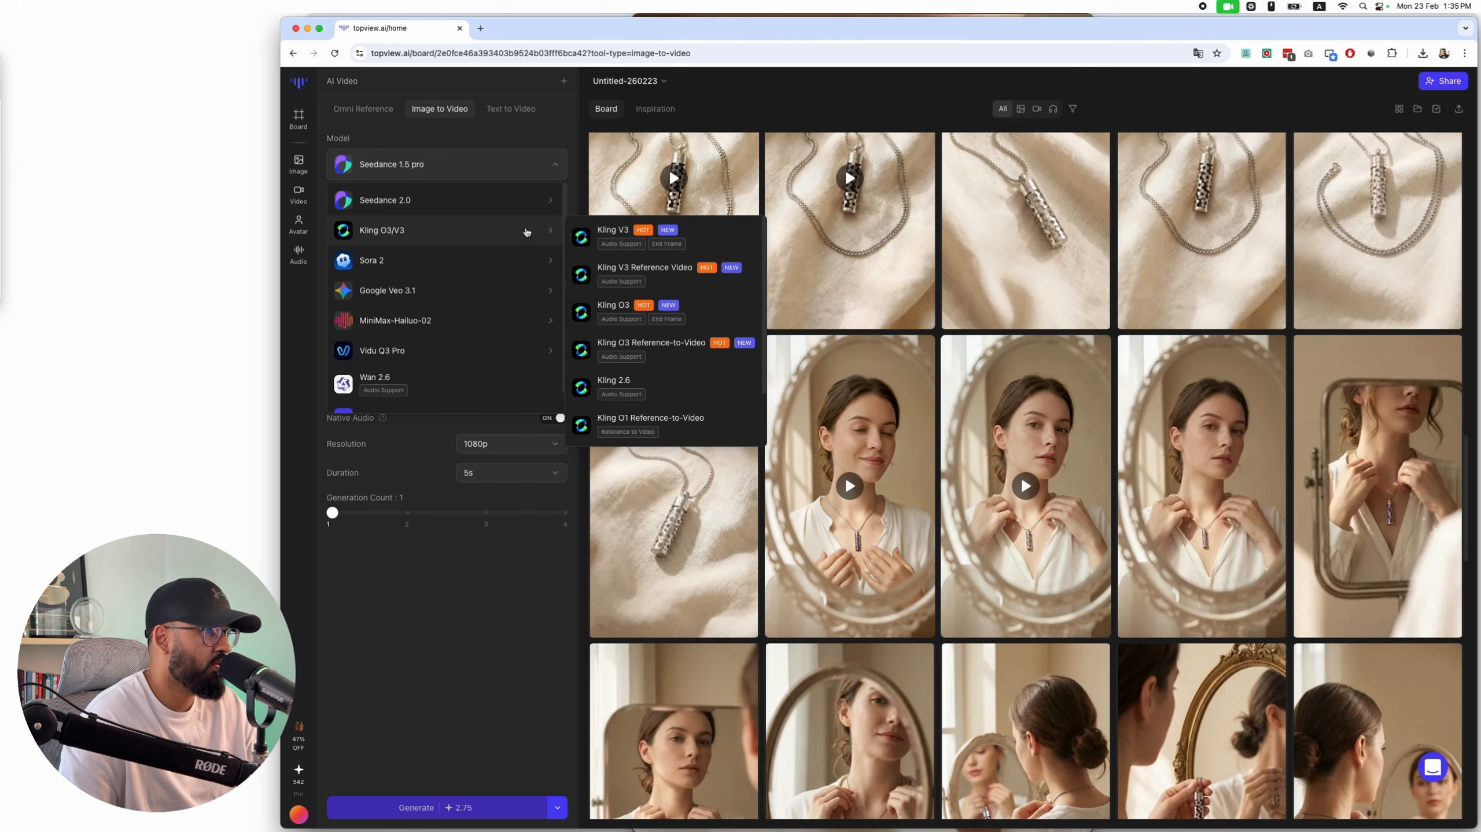
{"action": "mouse_move", "coordinate": [531, 209]}
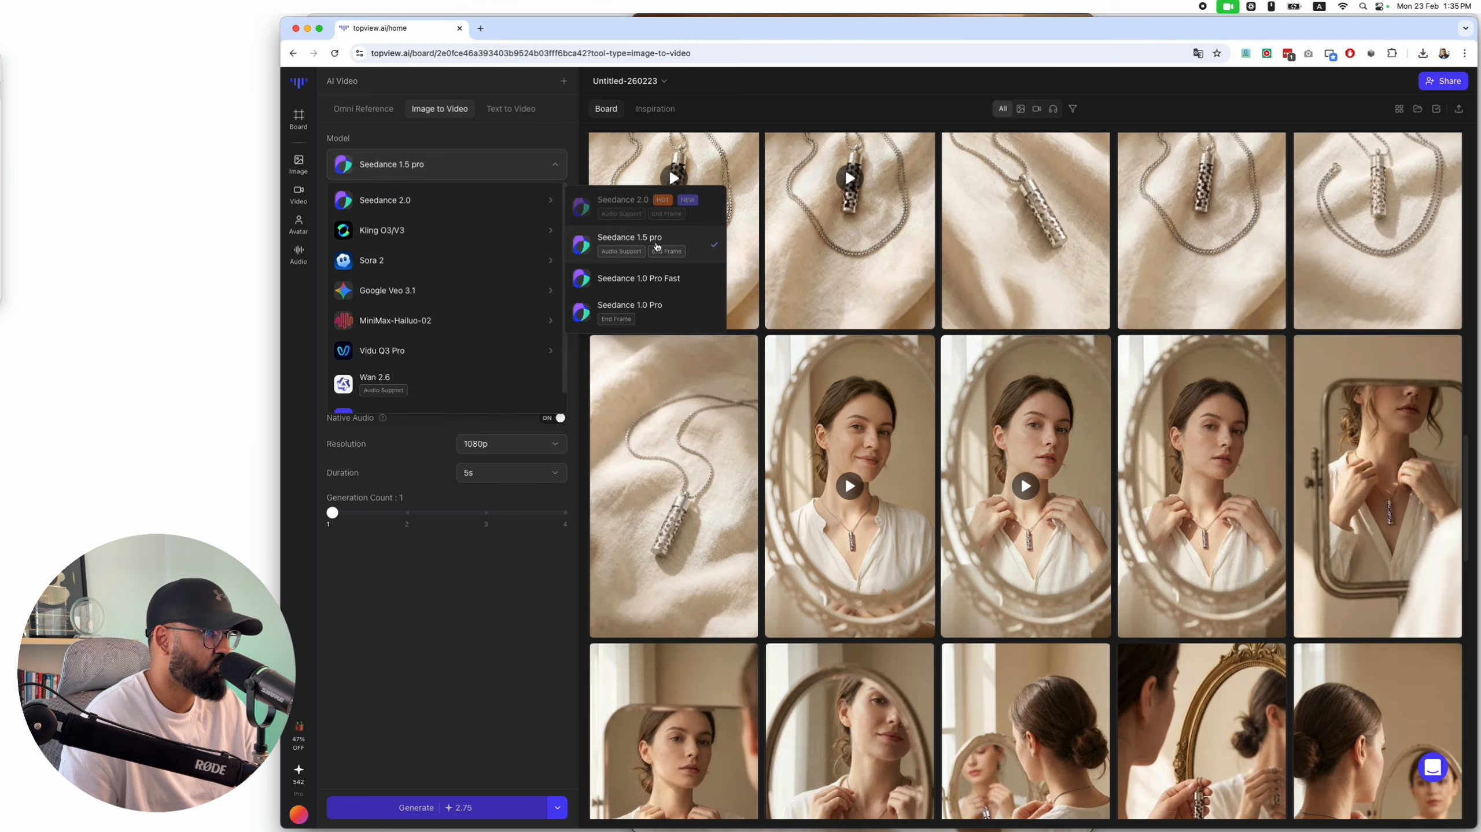
{"action": "left_click", "coordinate": [530, 502]}
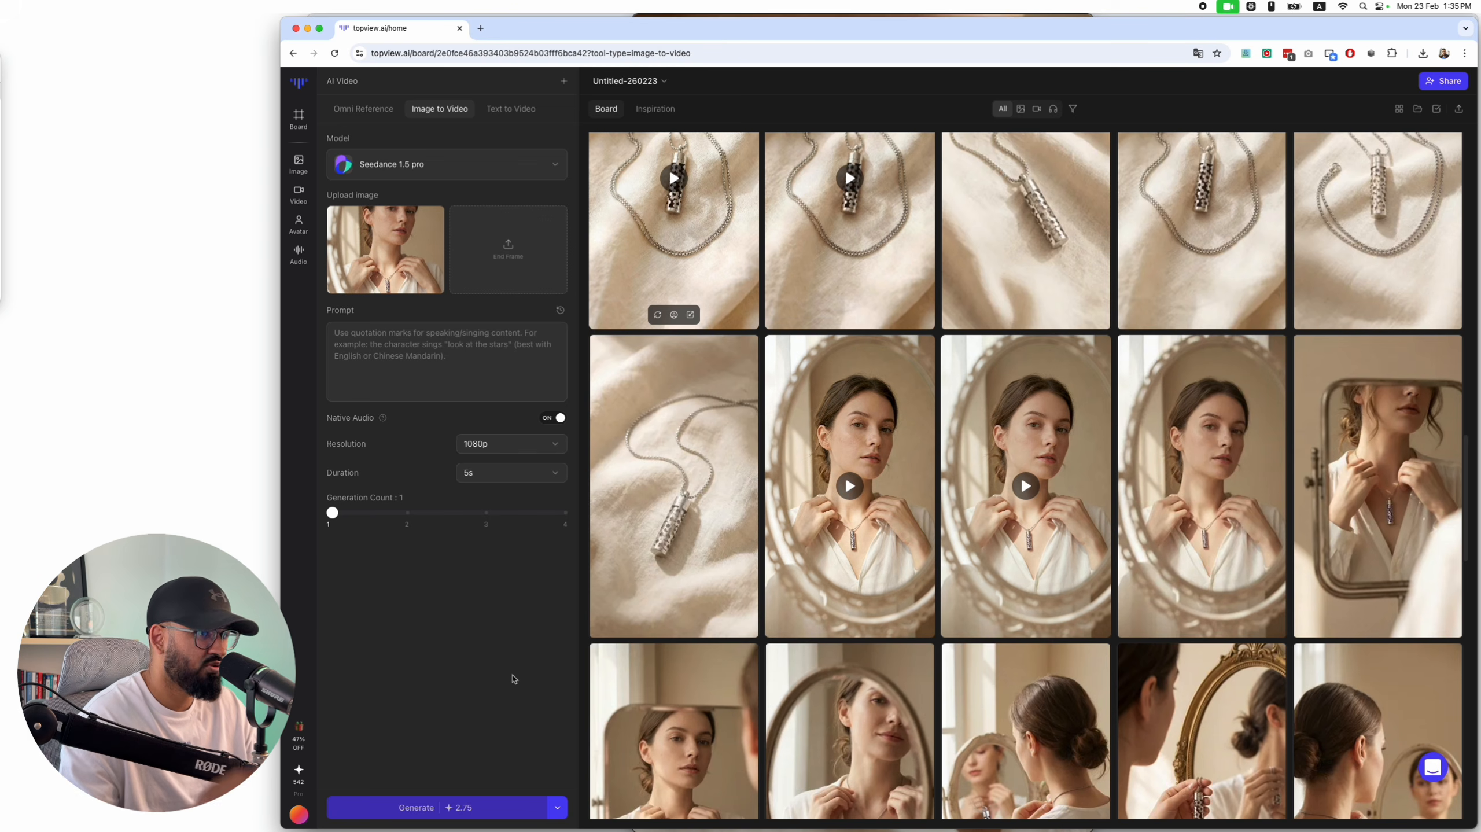
Switch the video model to Kling V3 and back to Seedance 1.5 pro
{"action": "left_click", "coordinate": [525, 160]}
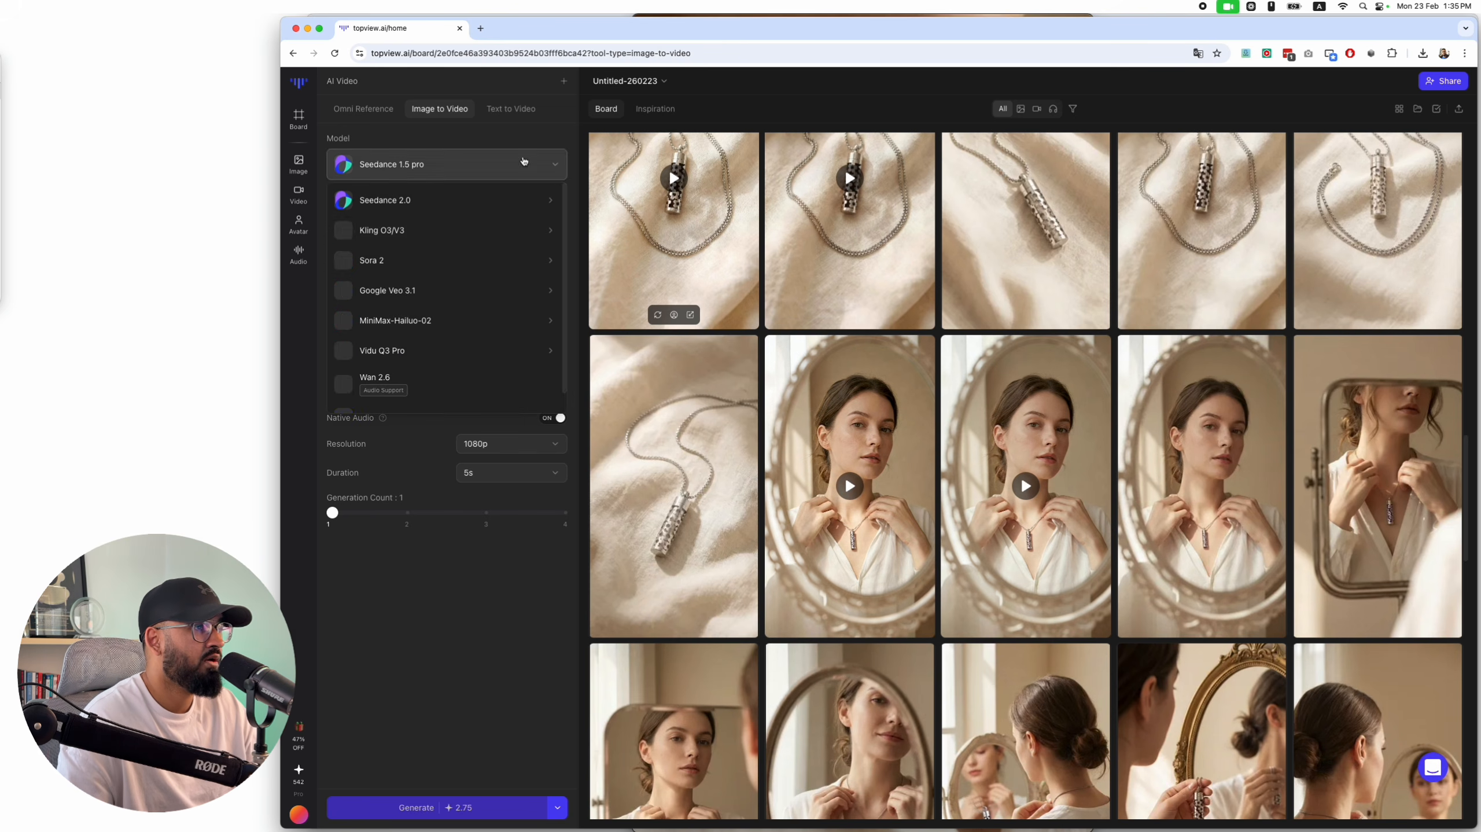
{"action": "mouse_move", "coordinate": [423, 230]}
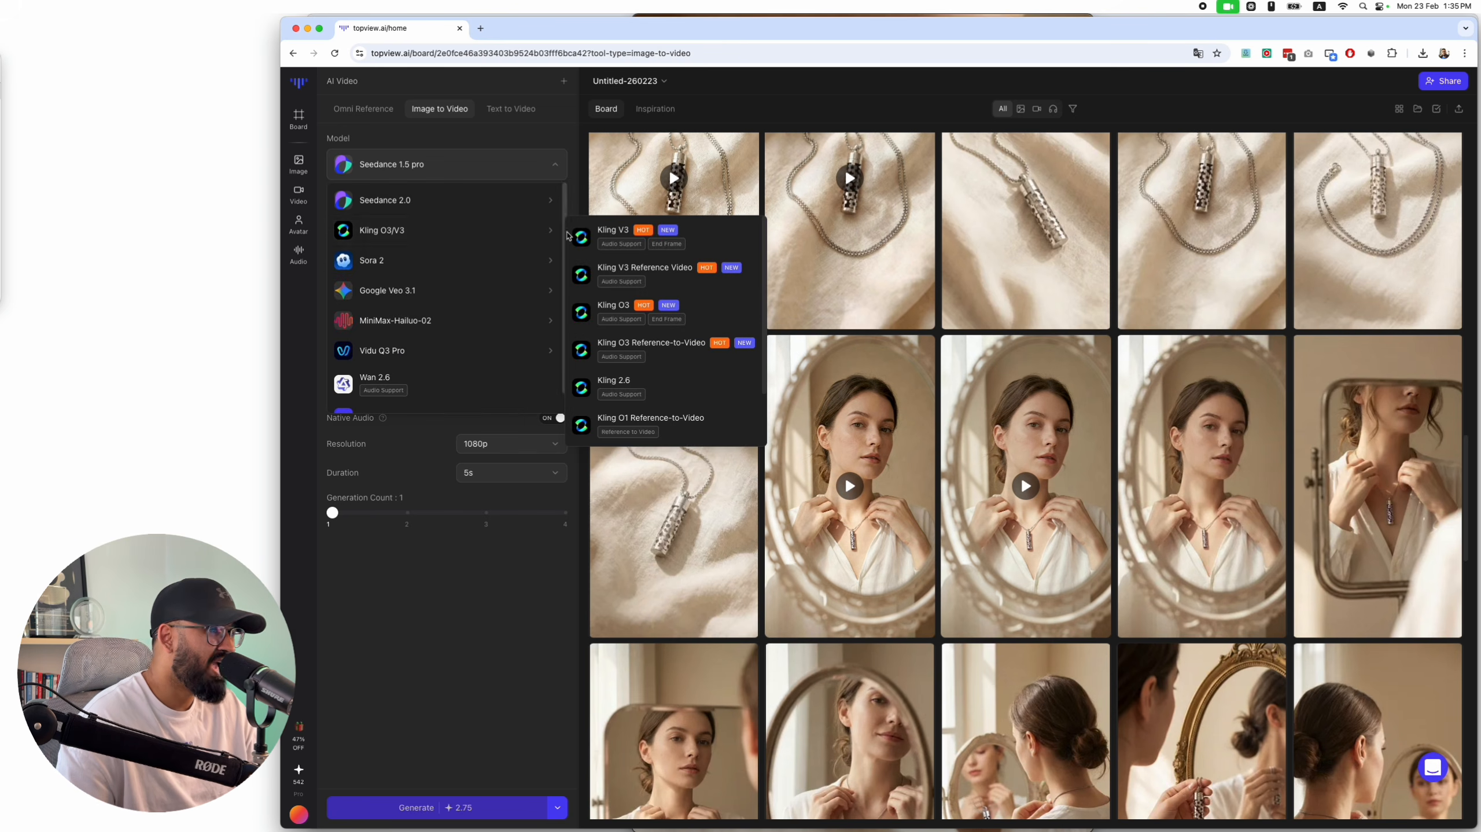
{"action": "left_click", "coordinate": [718, 240]}
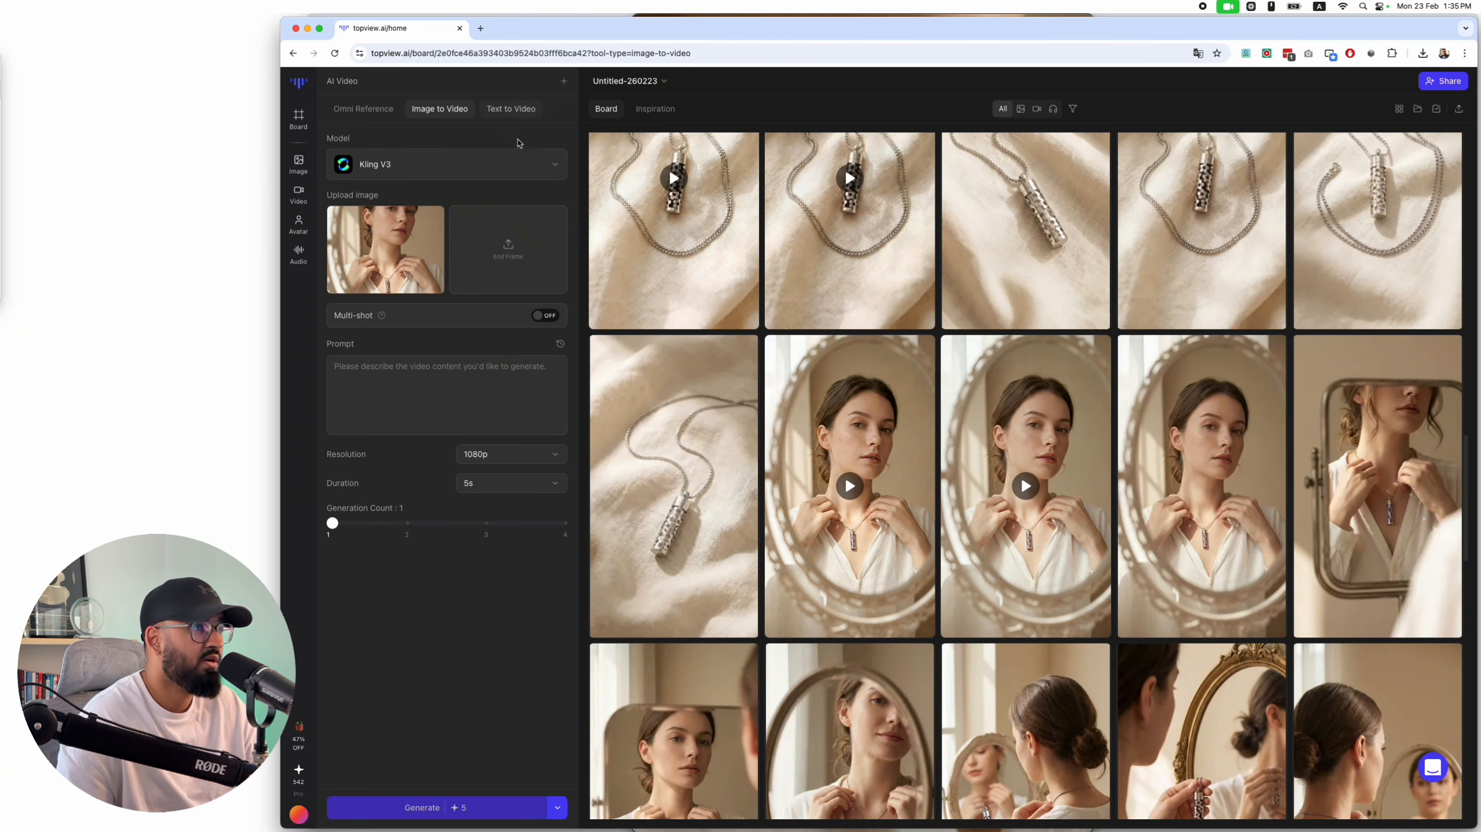
{"action": "left_click", "coordinate": [442, 164]}
{"action": "mouse_move", "coordinate": [443, 258]}
{"action": "mouse_move", "coordinate": [453, 200]}
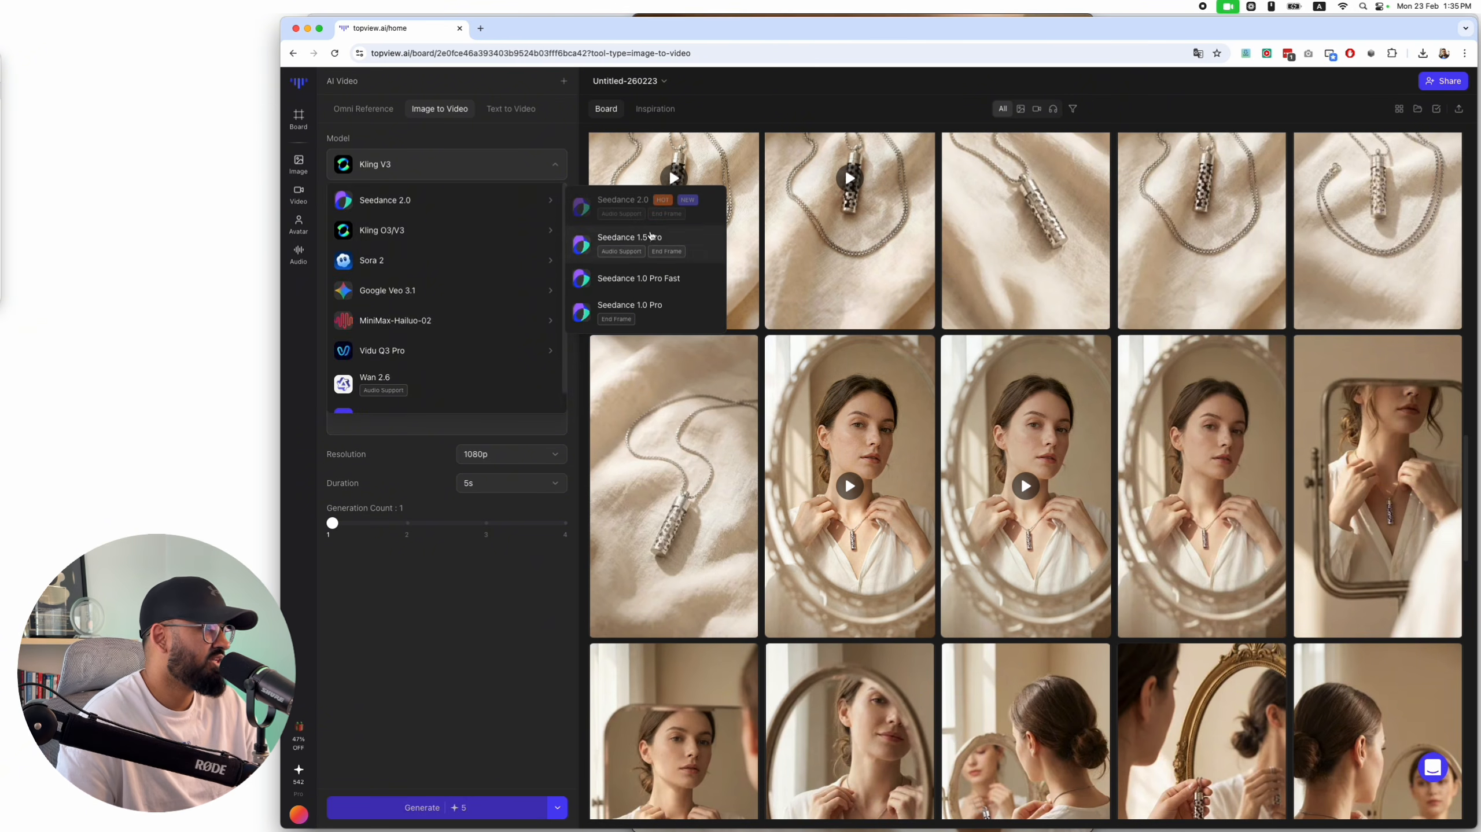
{"action": "left_click", "coordinate": [618, 235]}
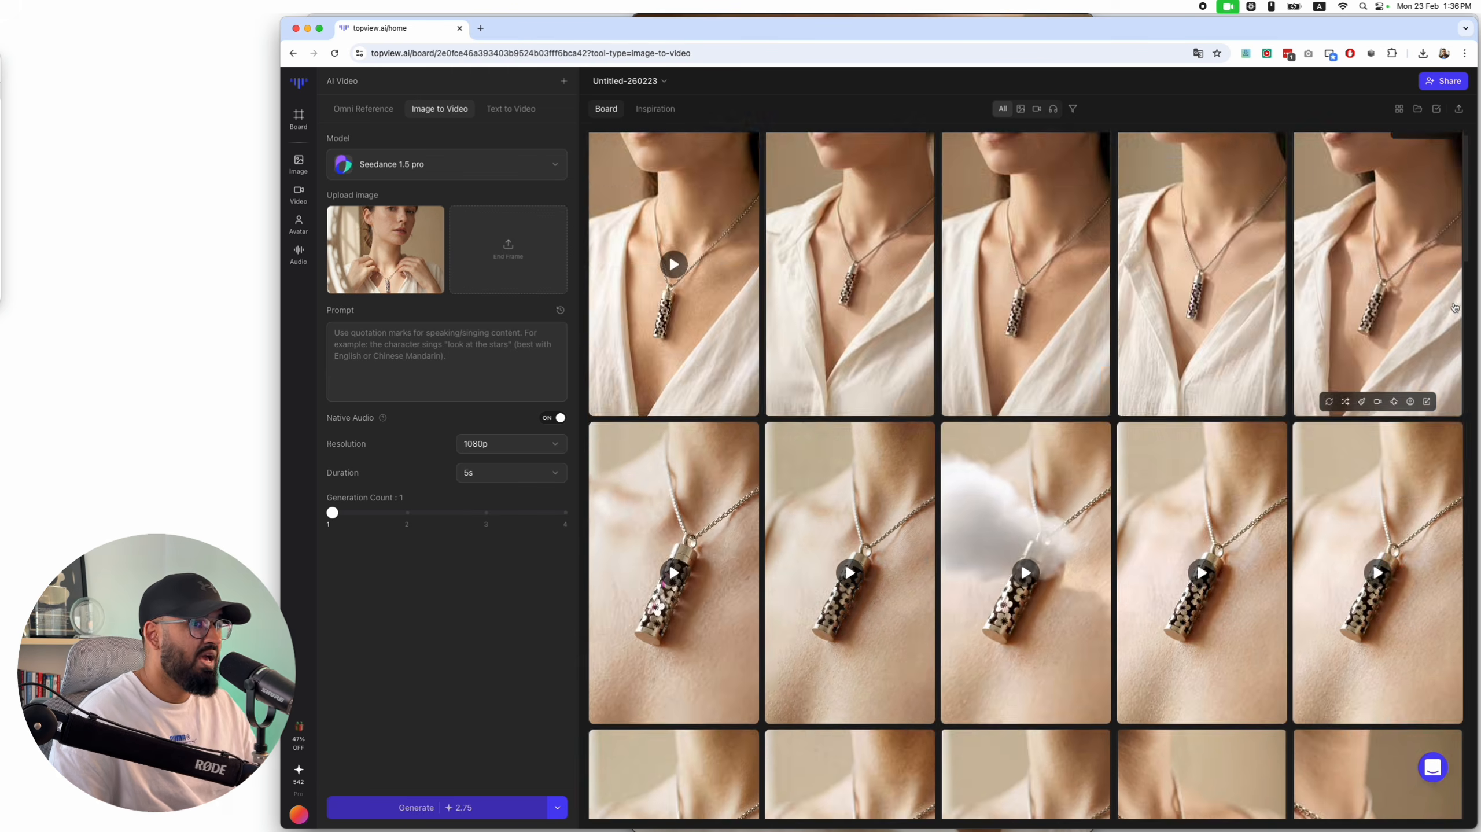
Look through the board down to the mirror shots and view the ornate oval-mirror portrait at full size
{"action": "scroll", "coordinate": [1454, 308], "scroll_direction": "down", "scroll_amount": 10}
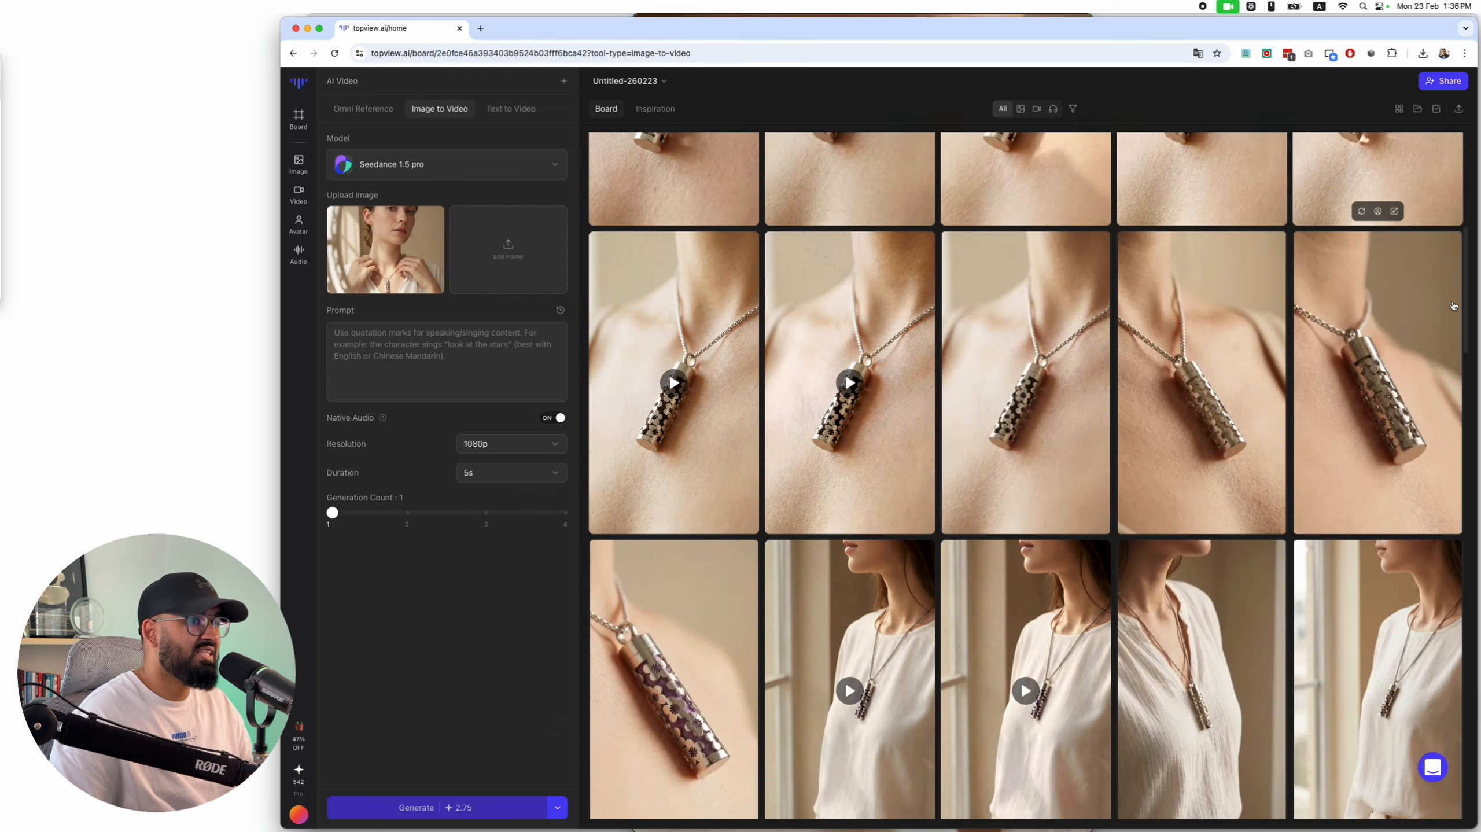
{"action": "scroll", "coordinate": [1454, 305], "scroll_direction": "down", "scroll_amount": 10}
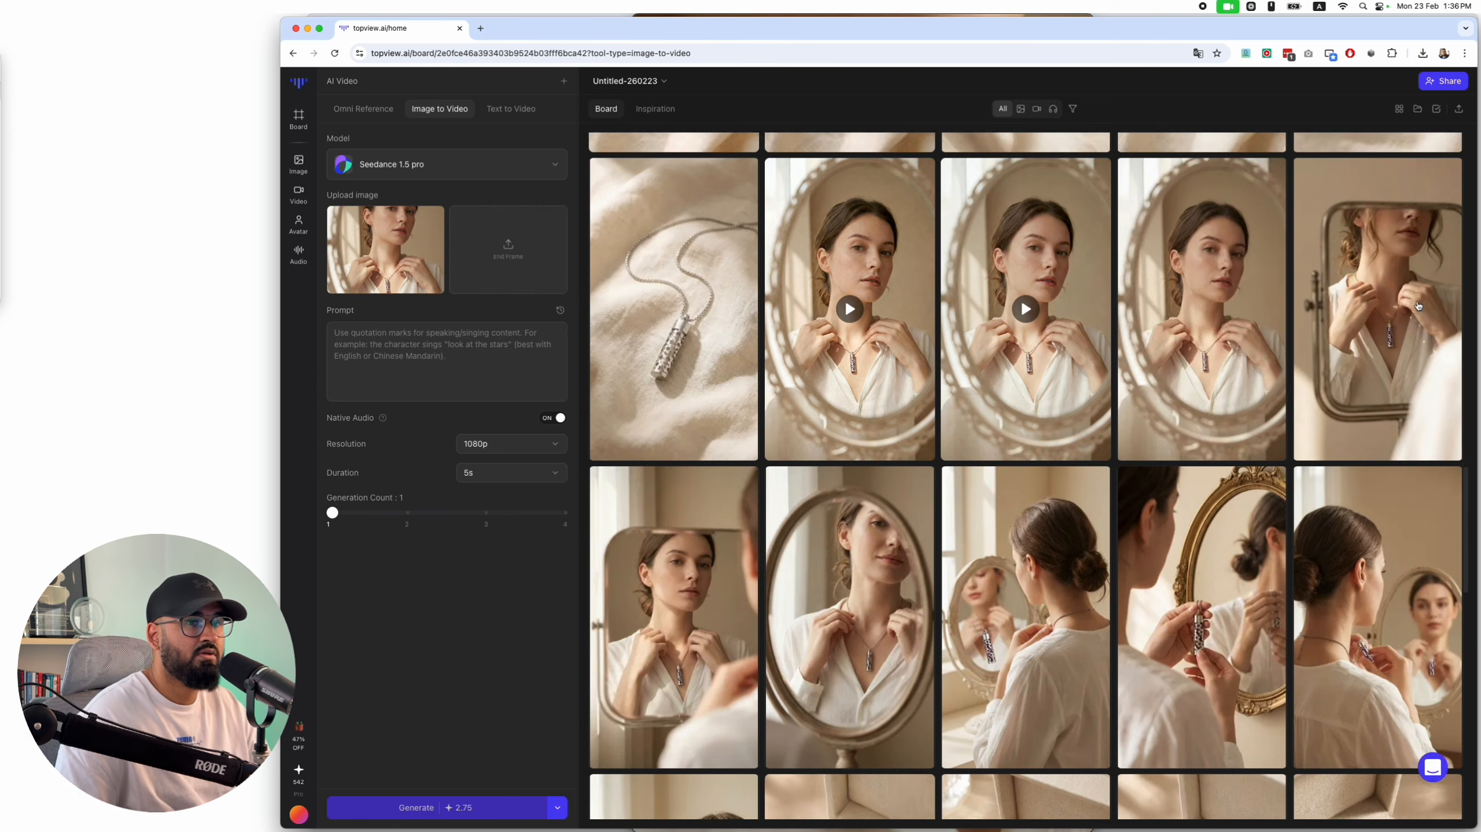
{"action": "left_click", "coordinate": [1194, 303]}
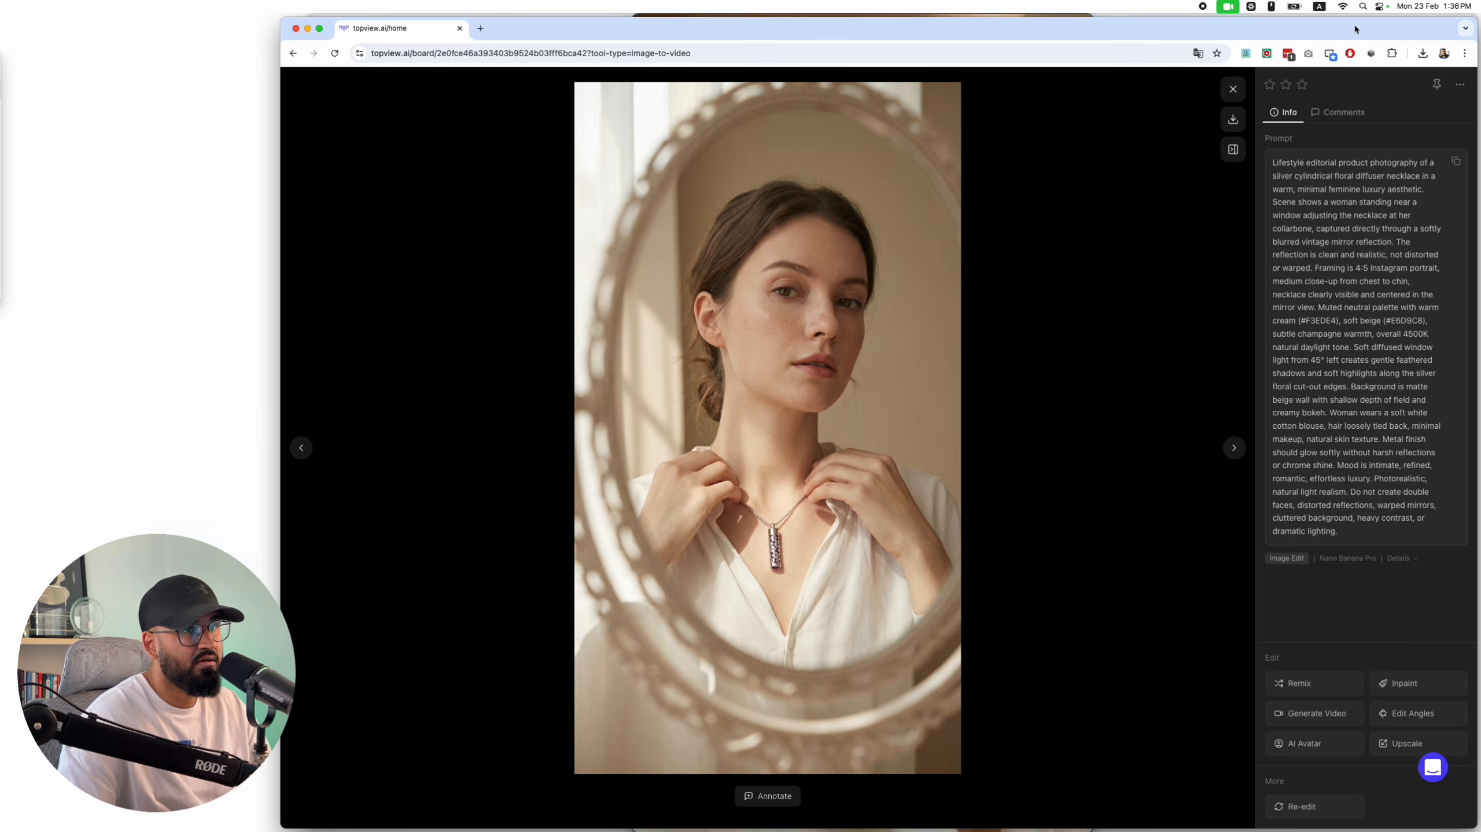
{"action": "key", "text": "Escape"}
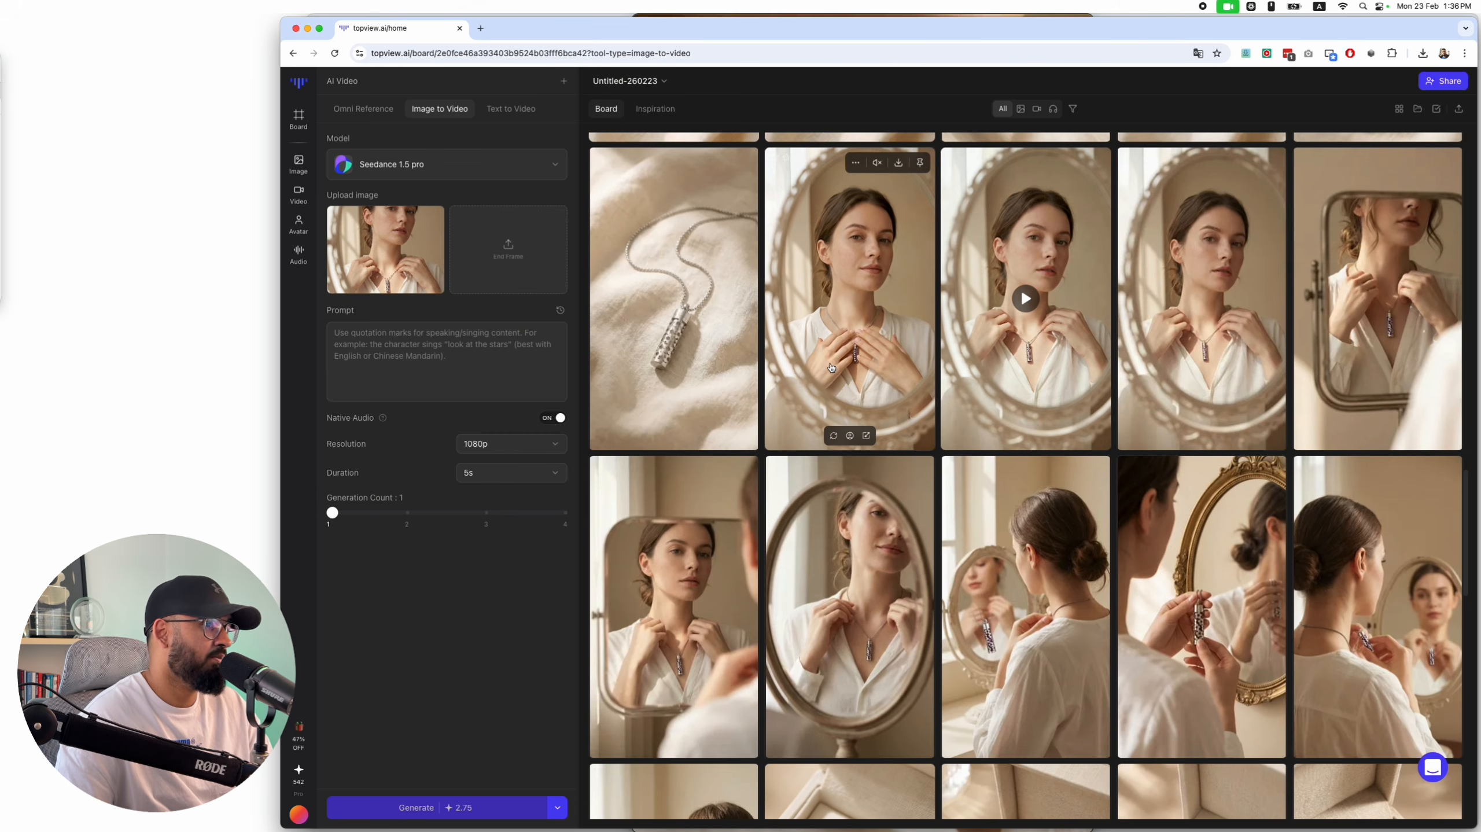
Browse the board's mirror, jewelry box, hand-held and worn necklace shots, and show the list of image tools
{"action": "scroll", "coordinate": [1454, 511], "scroll_direction": "up", "scroll_amount": 5}
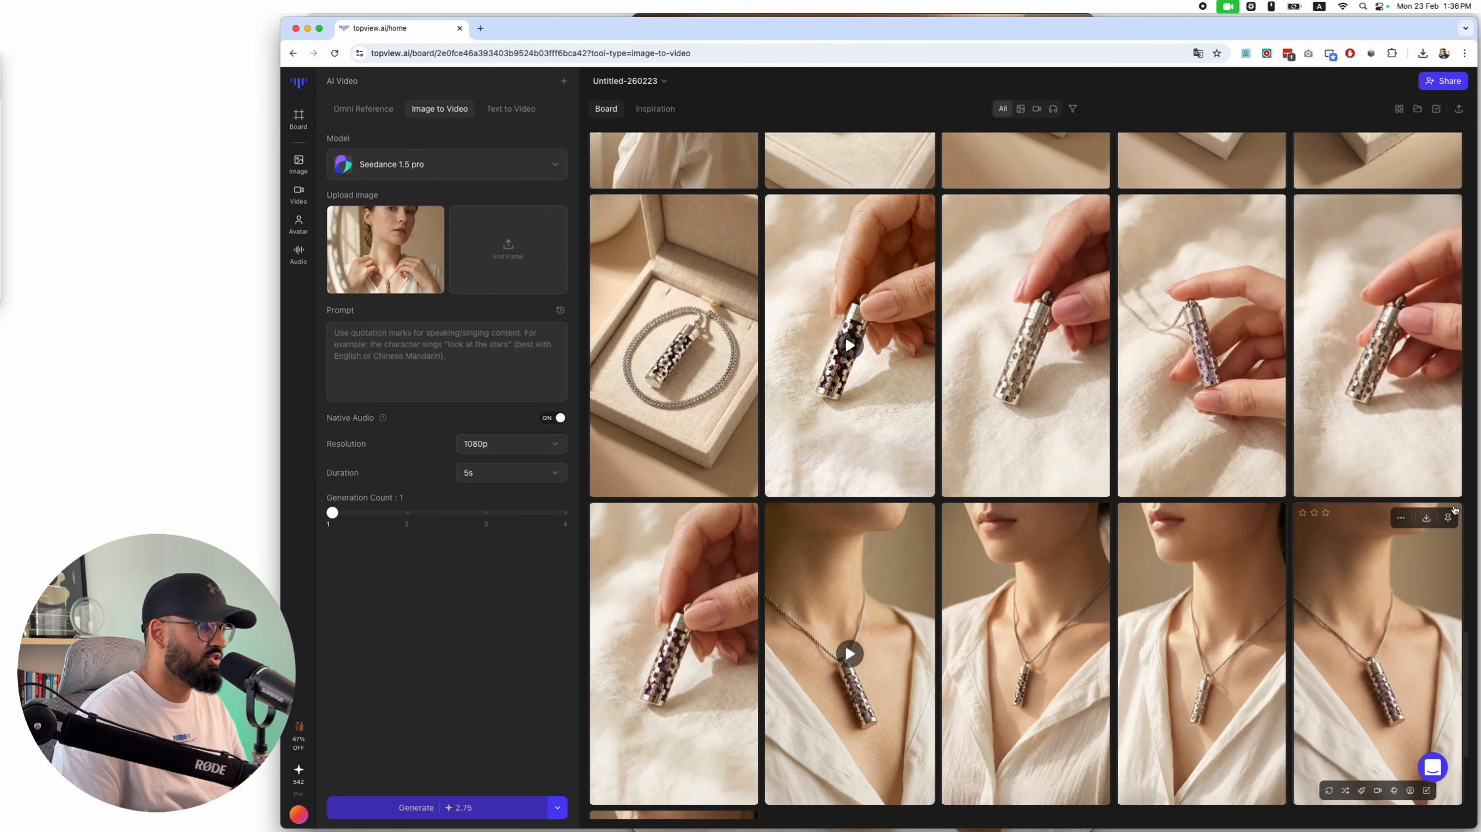
{"action": "scroll", "coordinate": [1454, 511], "scroll_direction": "up", "scroll_amount": 10}
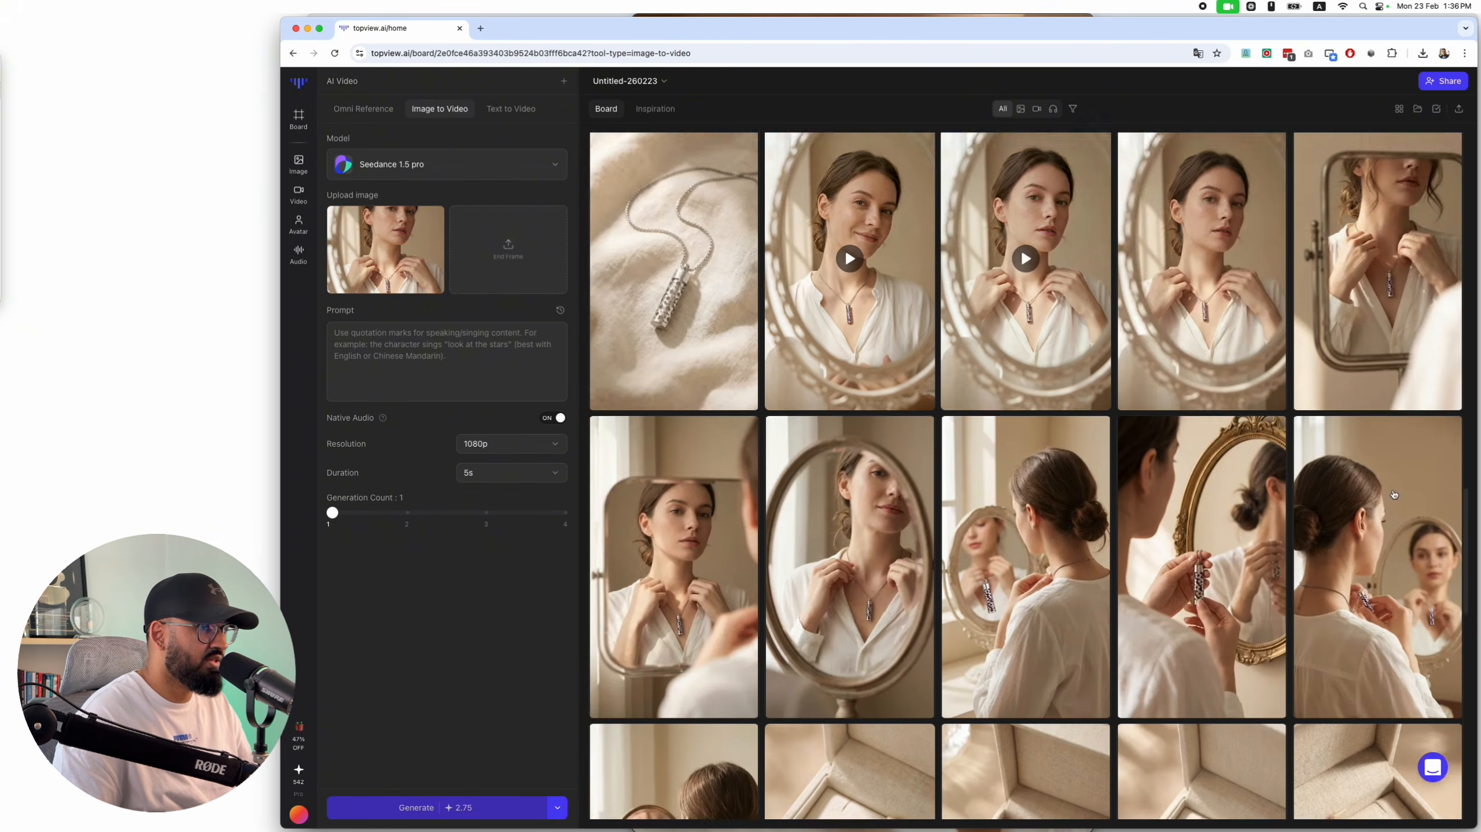
{"action": "scroll", "coordinate": [1393, 494], "scroll_direction": "up", "scroll_amount": 10}
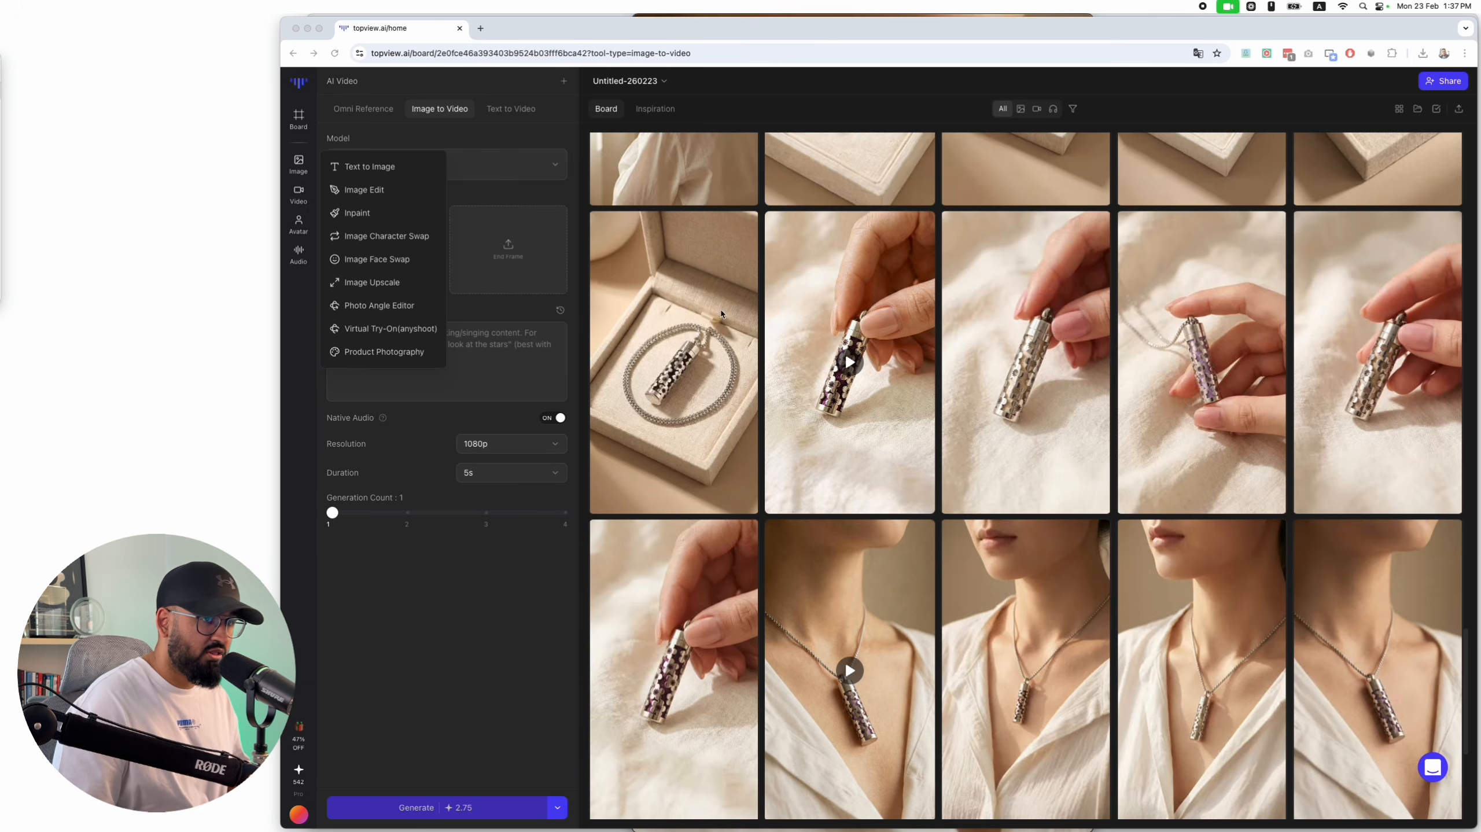
{"action": "scroll", "coordinate": [721, 314], "scroll_direction": "down", "scroll_amount": 6}
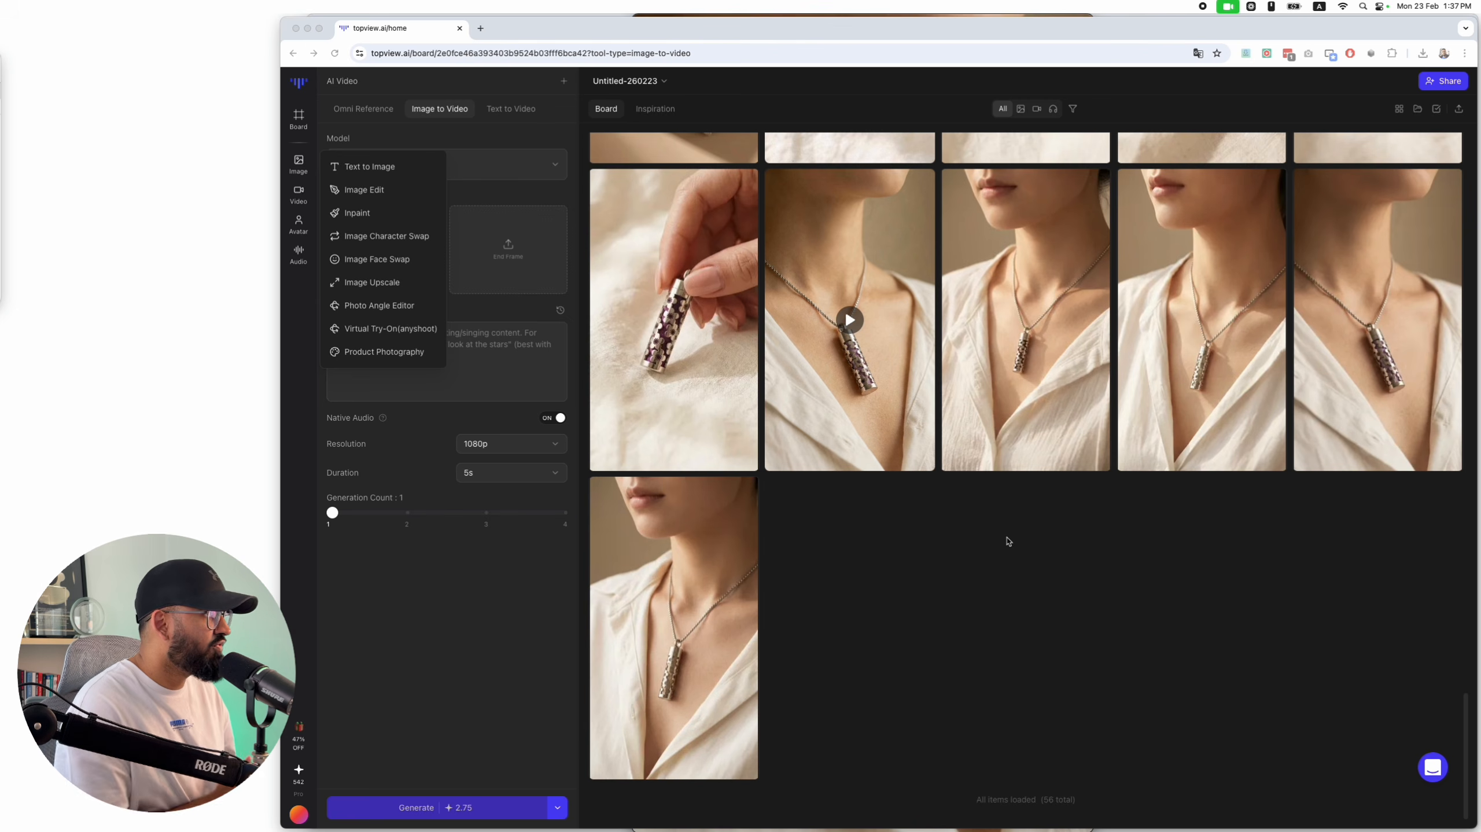
{"action": "scroll", "coordinate": [1008, 539], "scroll_direction": "up", "scroll_amount": 10}
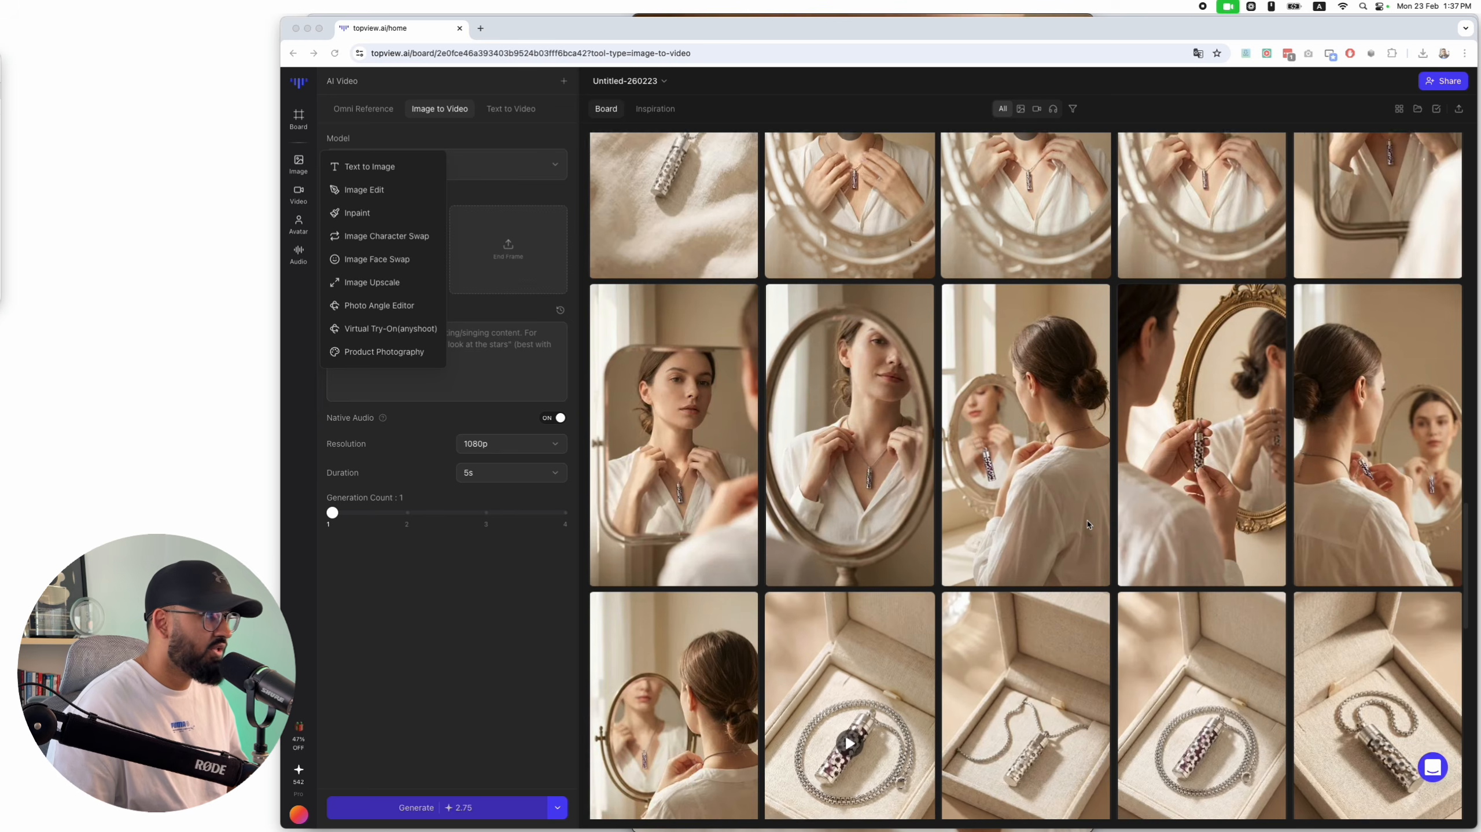